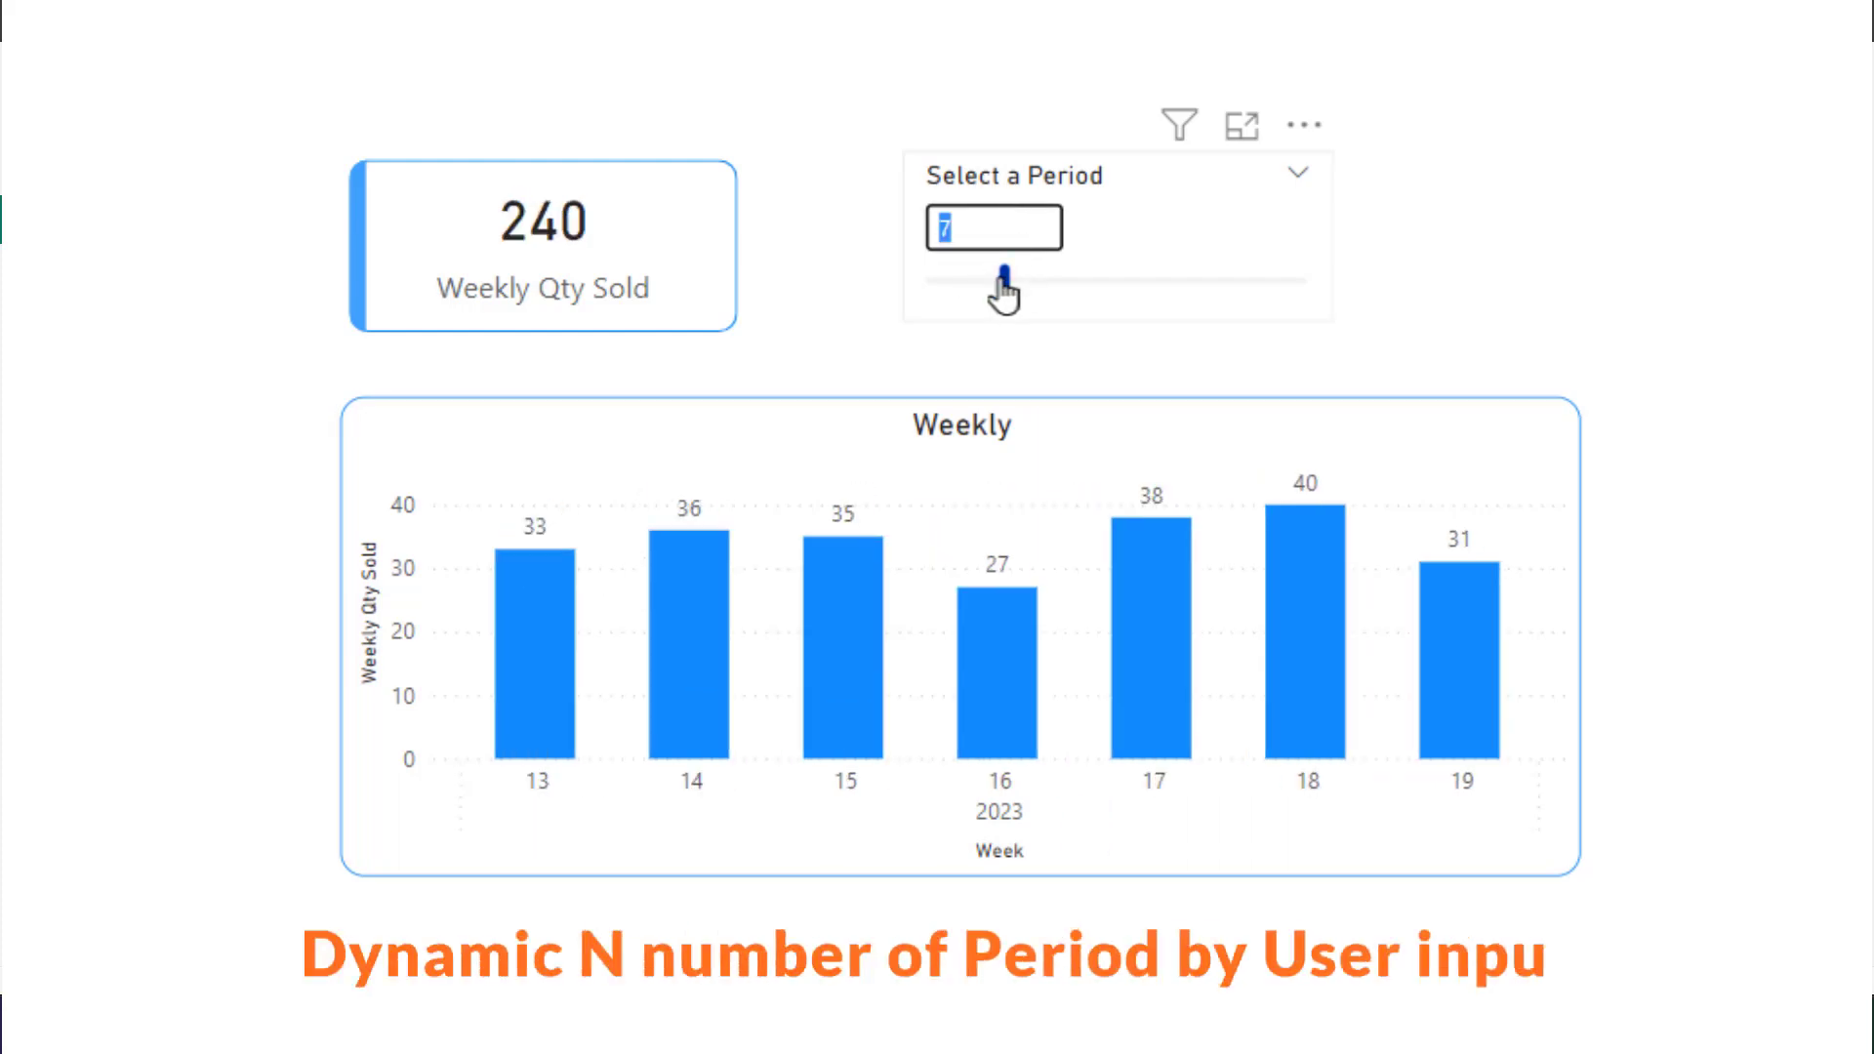
Step: Try the dashboard's Period slicer at 5 periods, then drag it back to 4
{"action": "mouse_move", "coordinate": [997, 283]}
{"action": "left_mouse_down"}
{"action": "mouse_move", "coordinate": [1059, 283]}
{"action": "mouse_move", "coordinate": [953, 283]}
{"action": "mouse_move", "coordinate": [1033, 284]}
{"action": "left_mouse_up"}
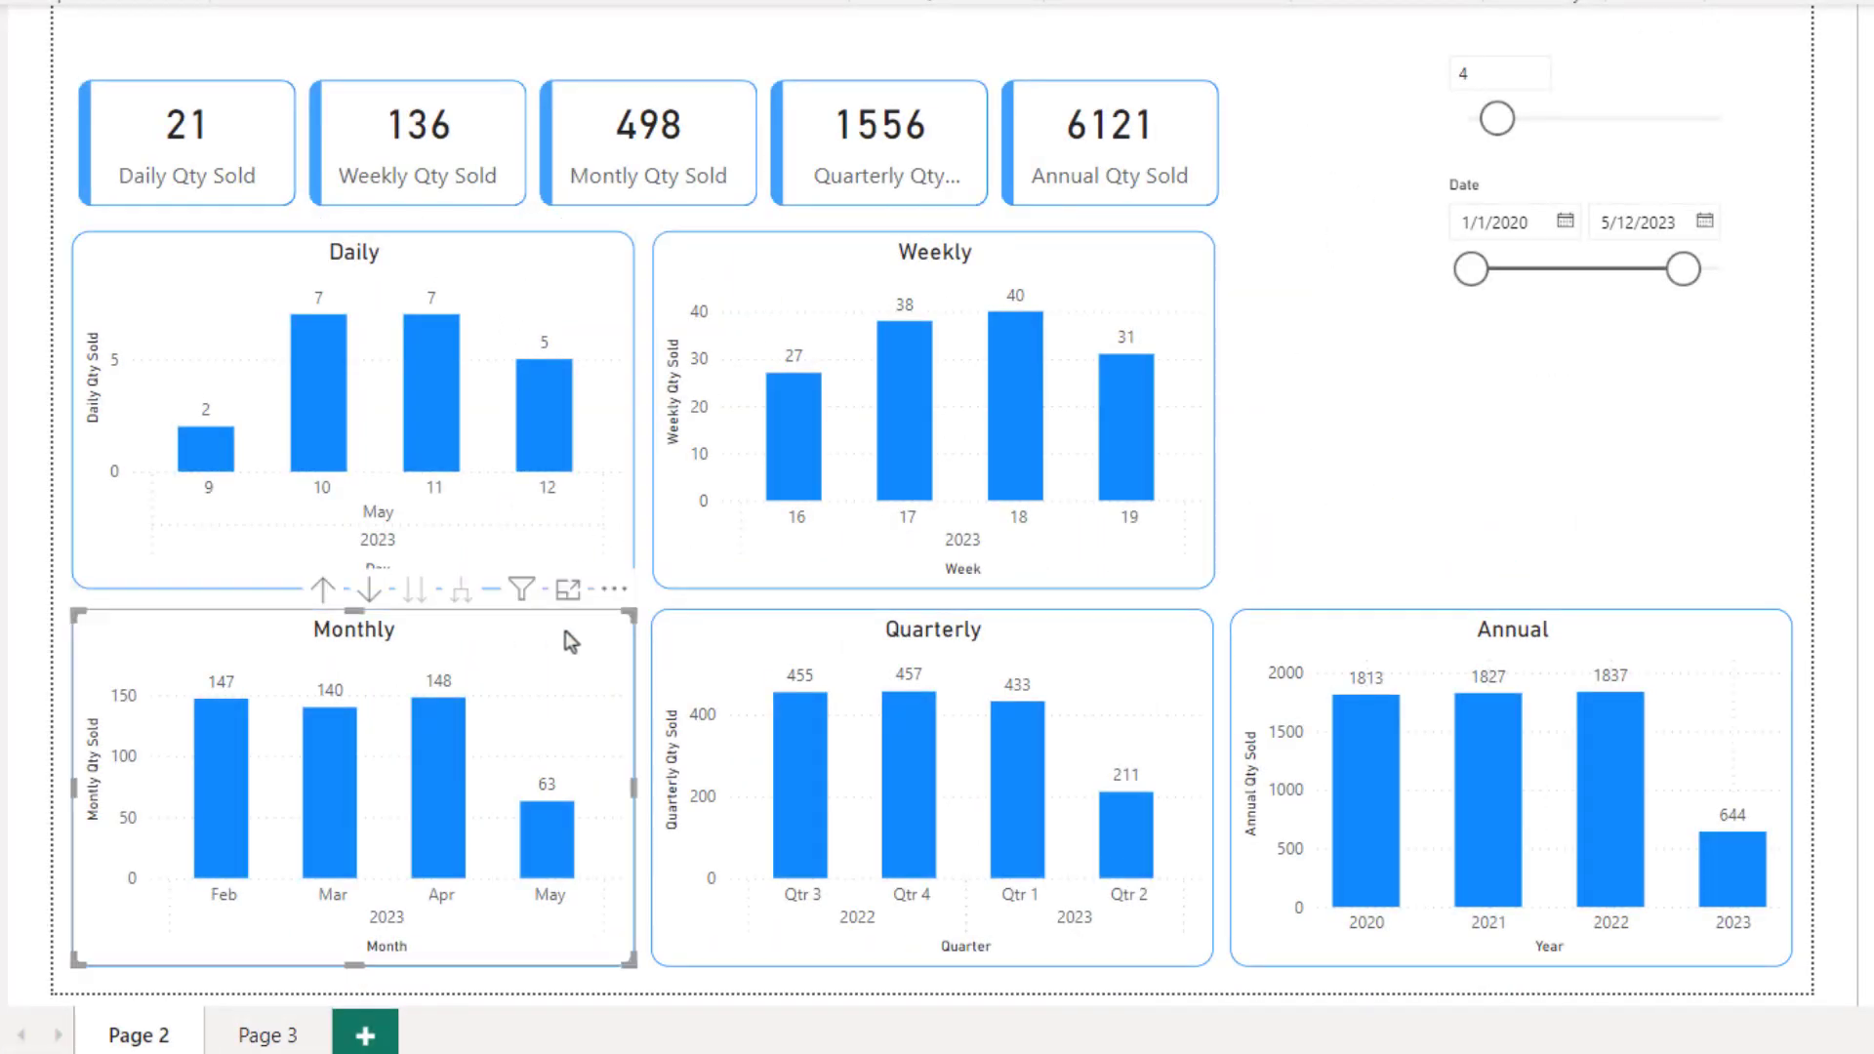
{"action": "left_click", "coordinate": [1309, 638]}
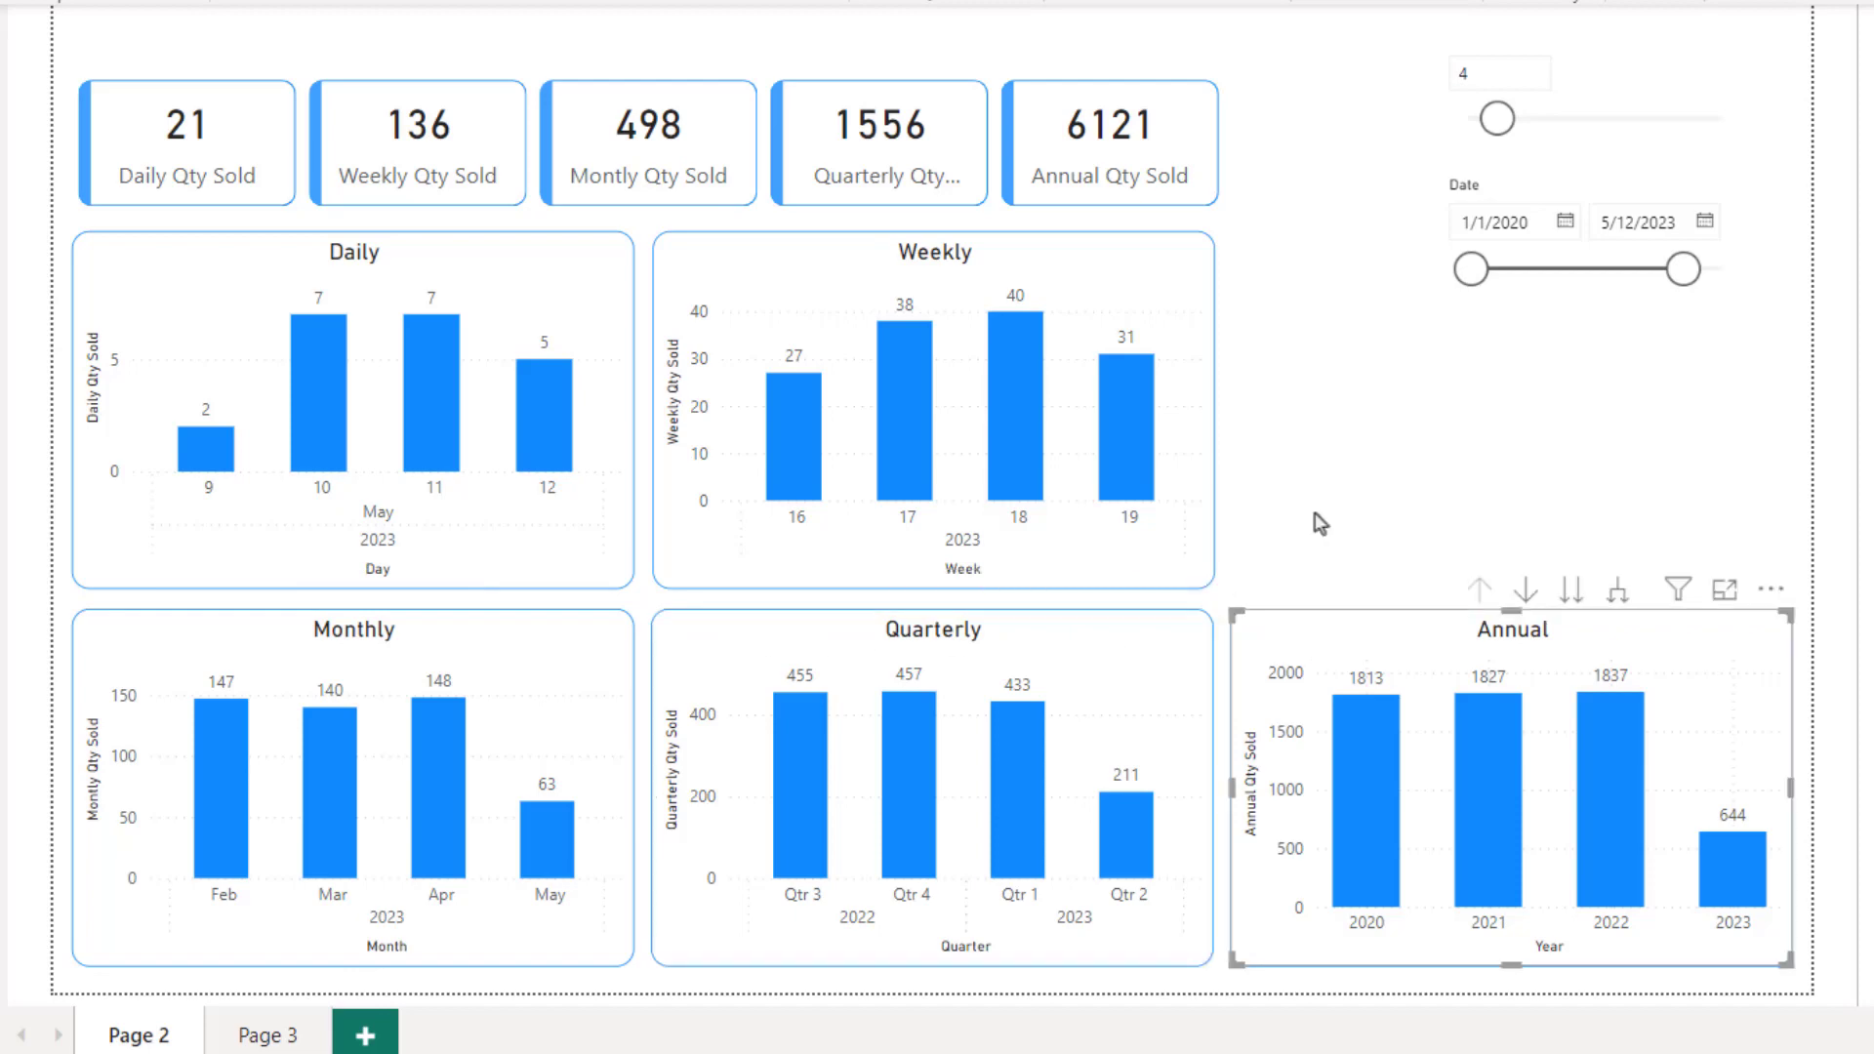
{"action": "left_click", "coordinate": [1504, 76]}
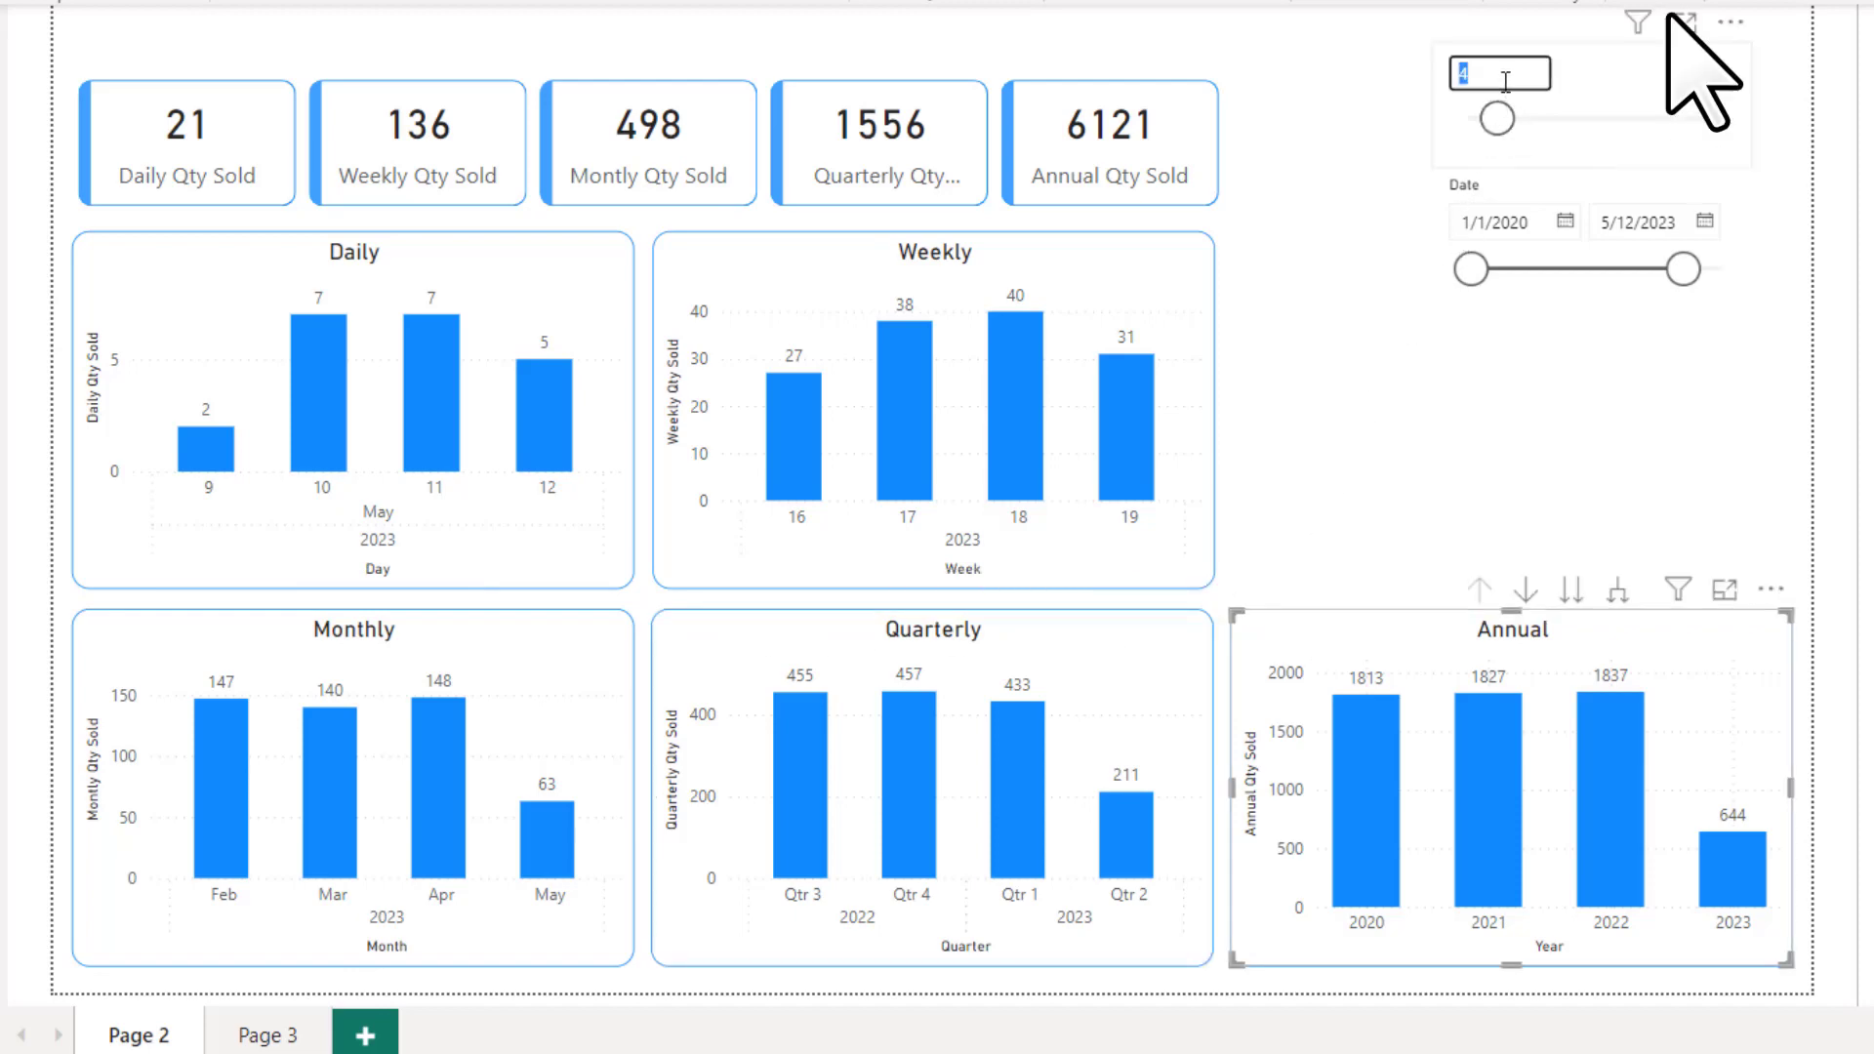
{"action": "type", "text": "5"}
{"action": "key", "text": "Return"}
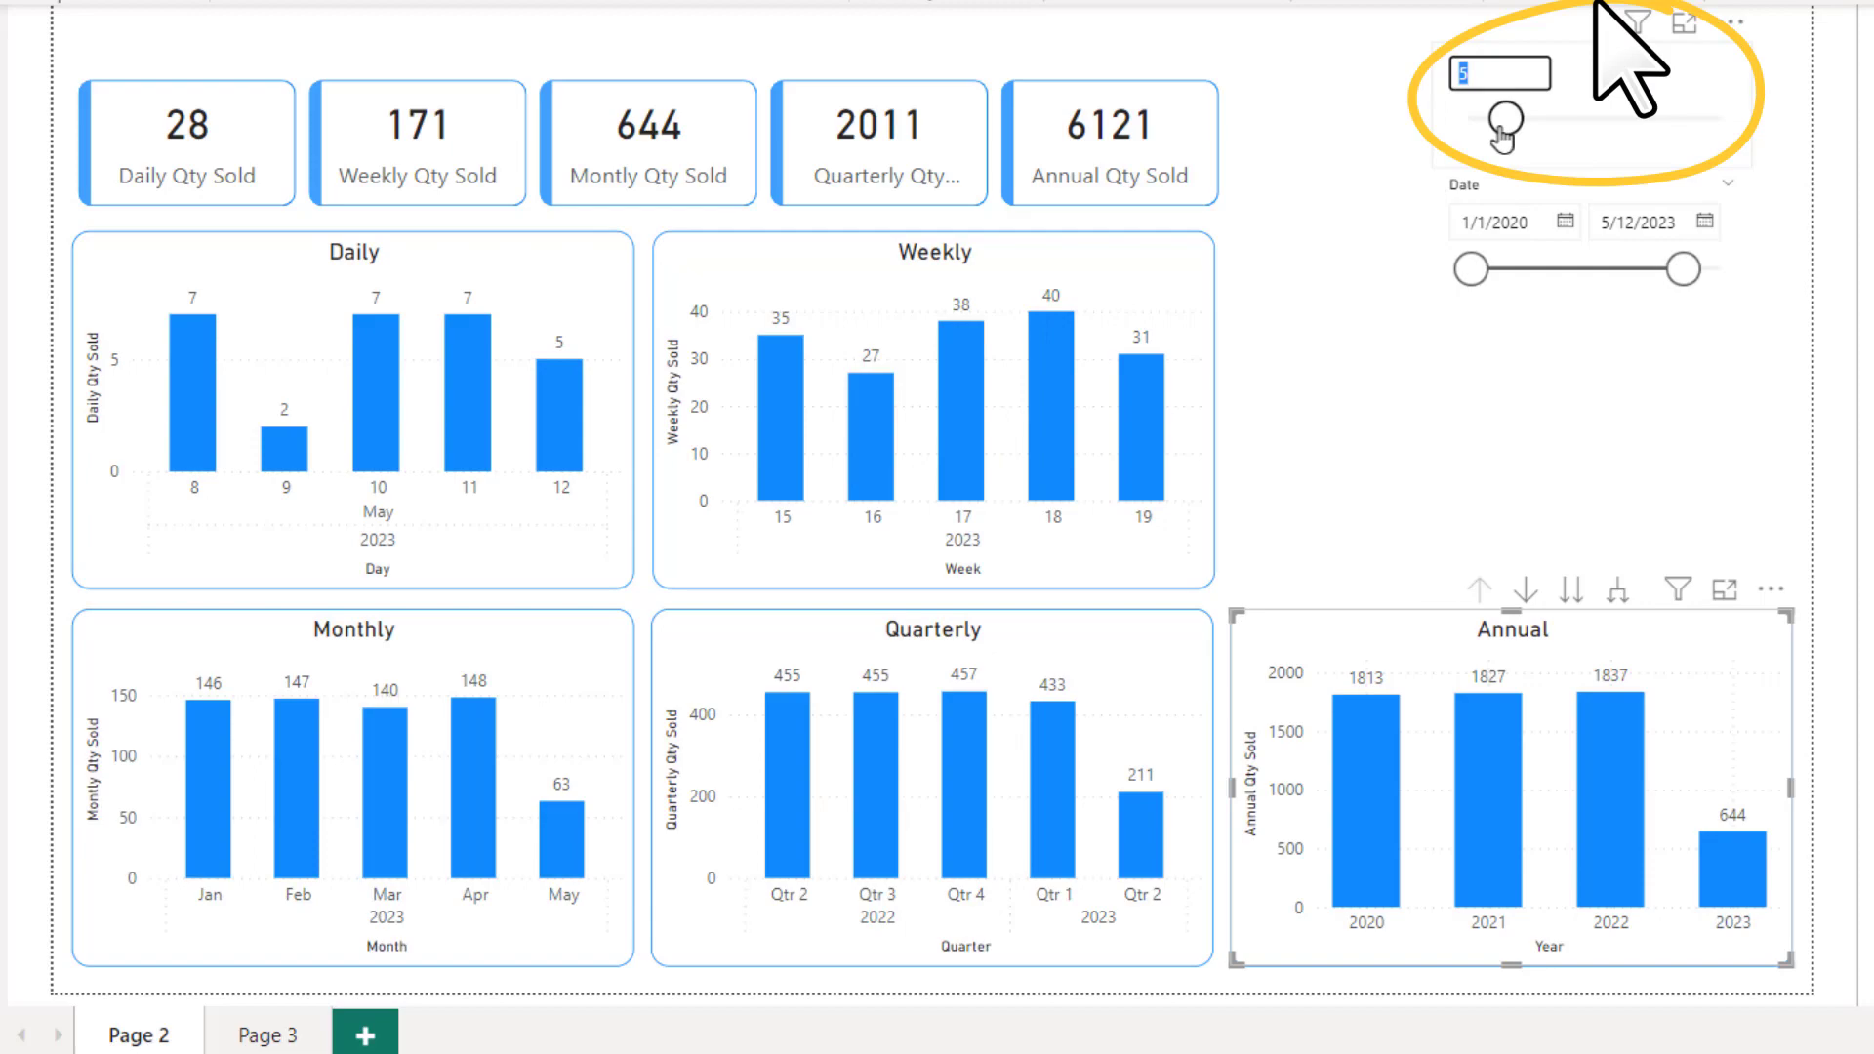
{"action": "left_click_drag", "start_coordinate": [1501, 127], "coordinate": [1487, 127]}
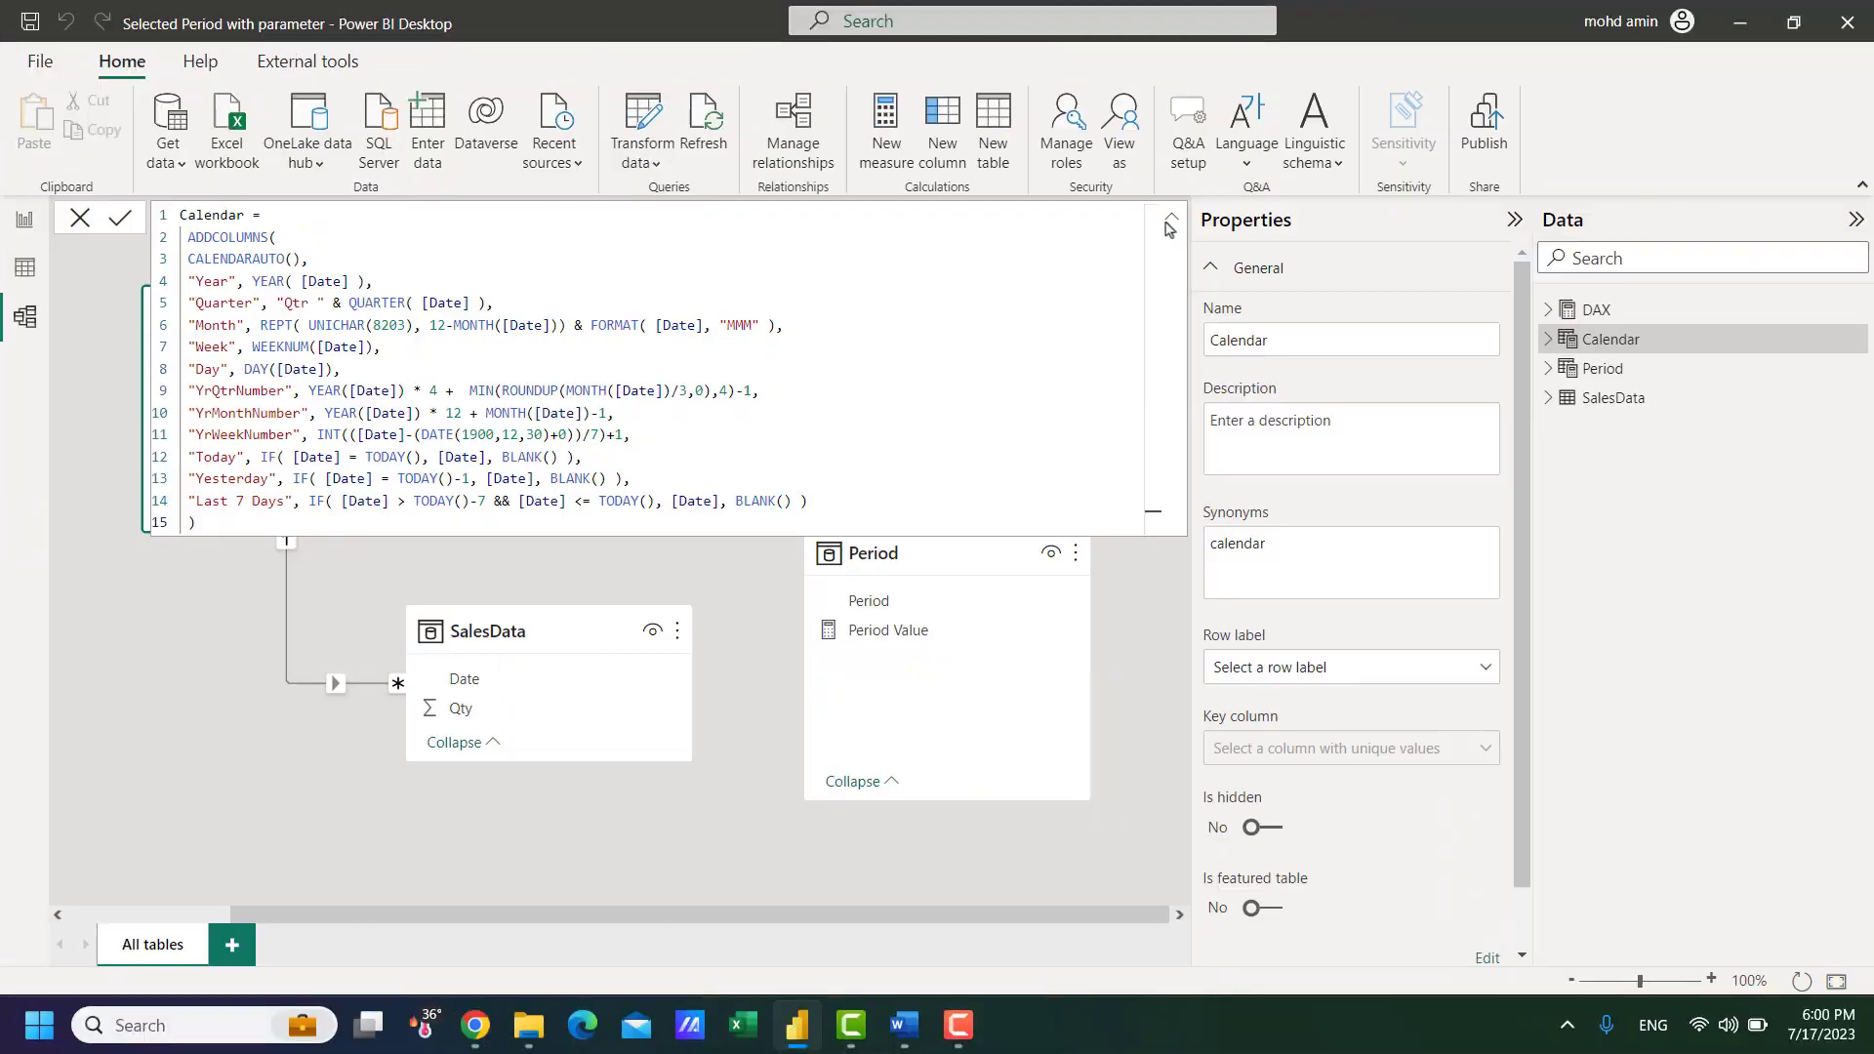
Step: Inspect the SalesData table, then the Calendar, SalesData and 30-row Period tables in Table view
{"action": "left_click", "coordinate": [538, 637]}
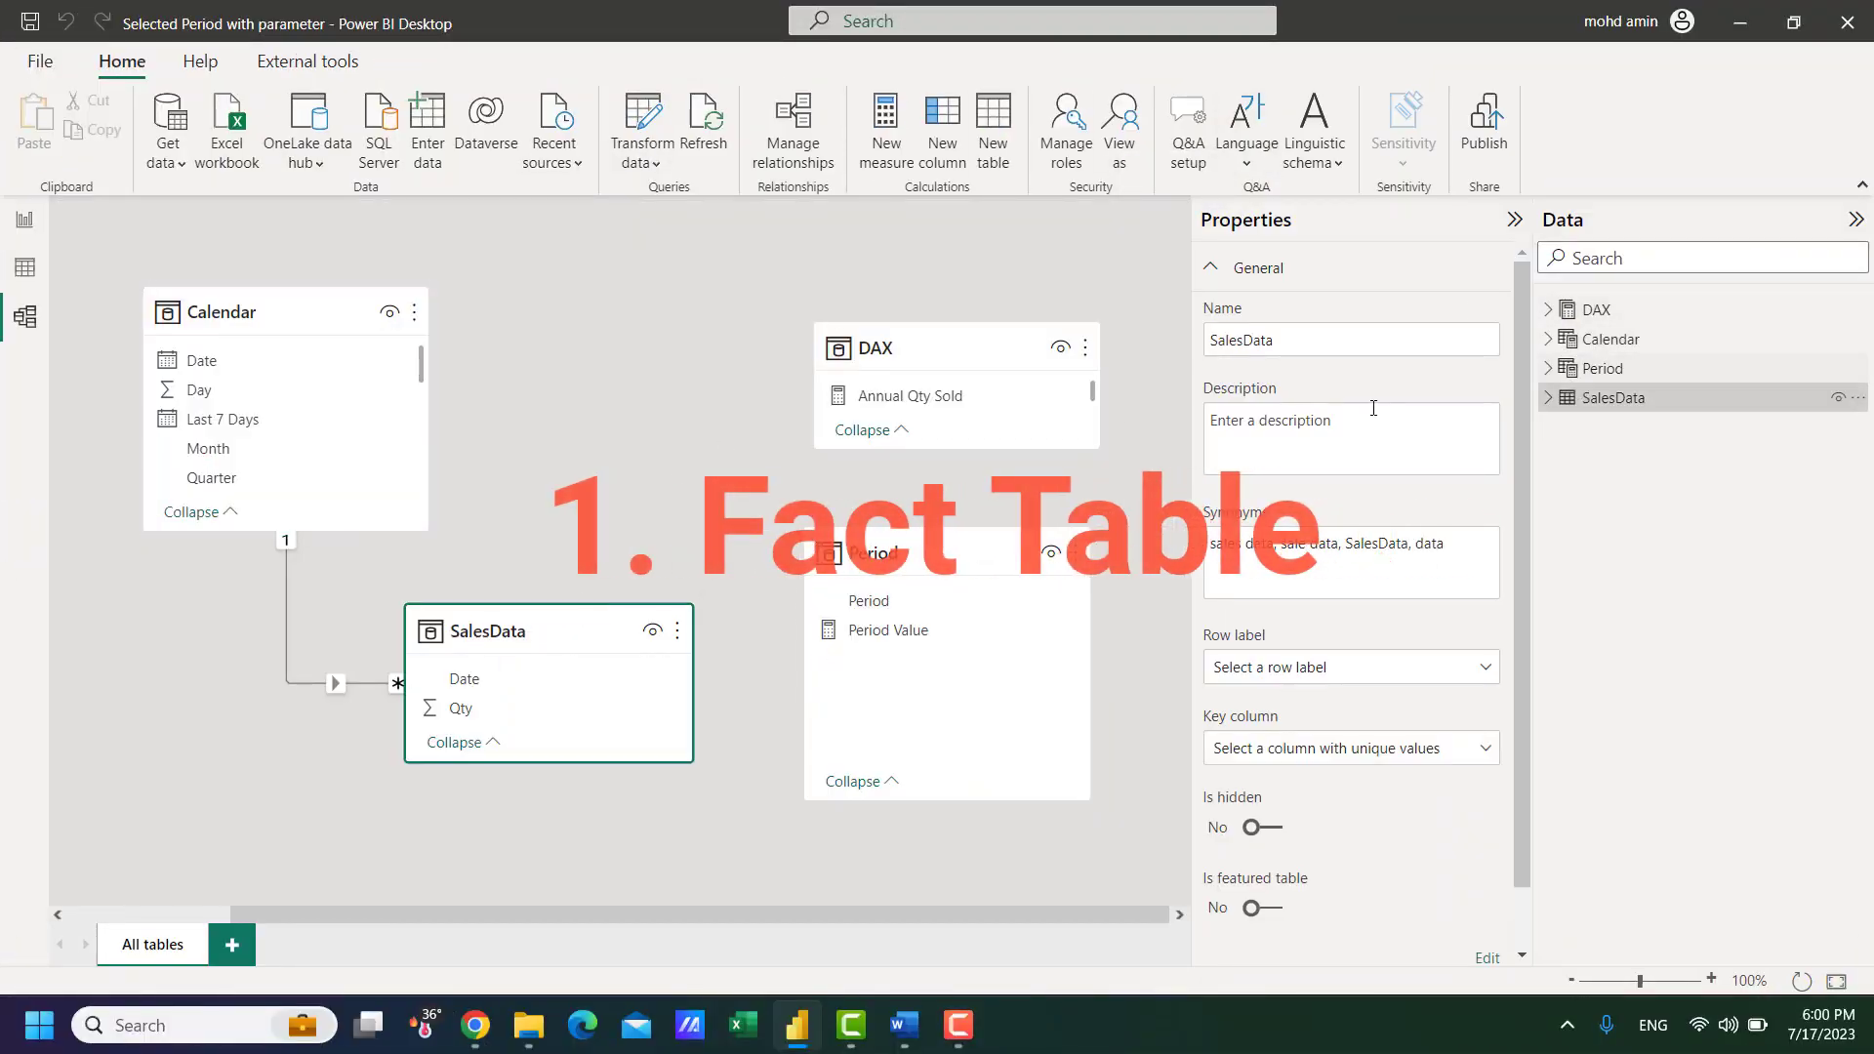
{"action": "left_click", "coordinate": [26, 271]}
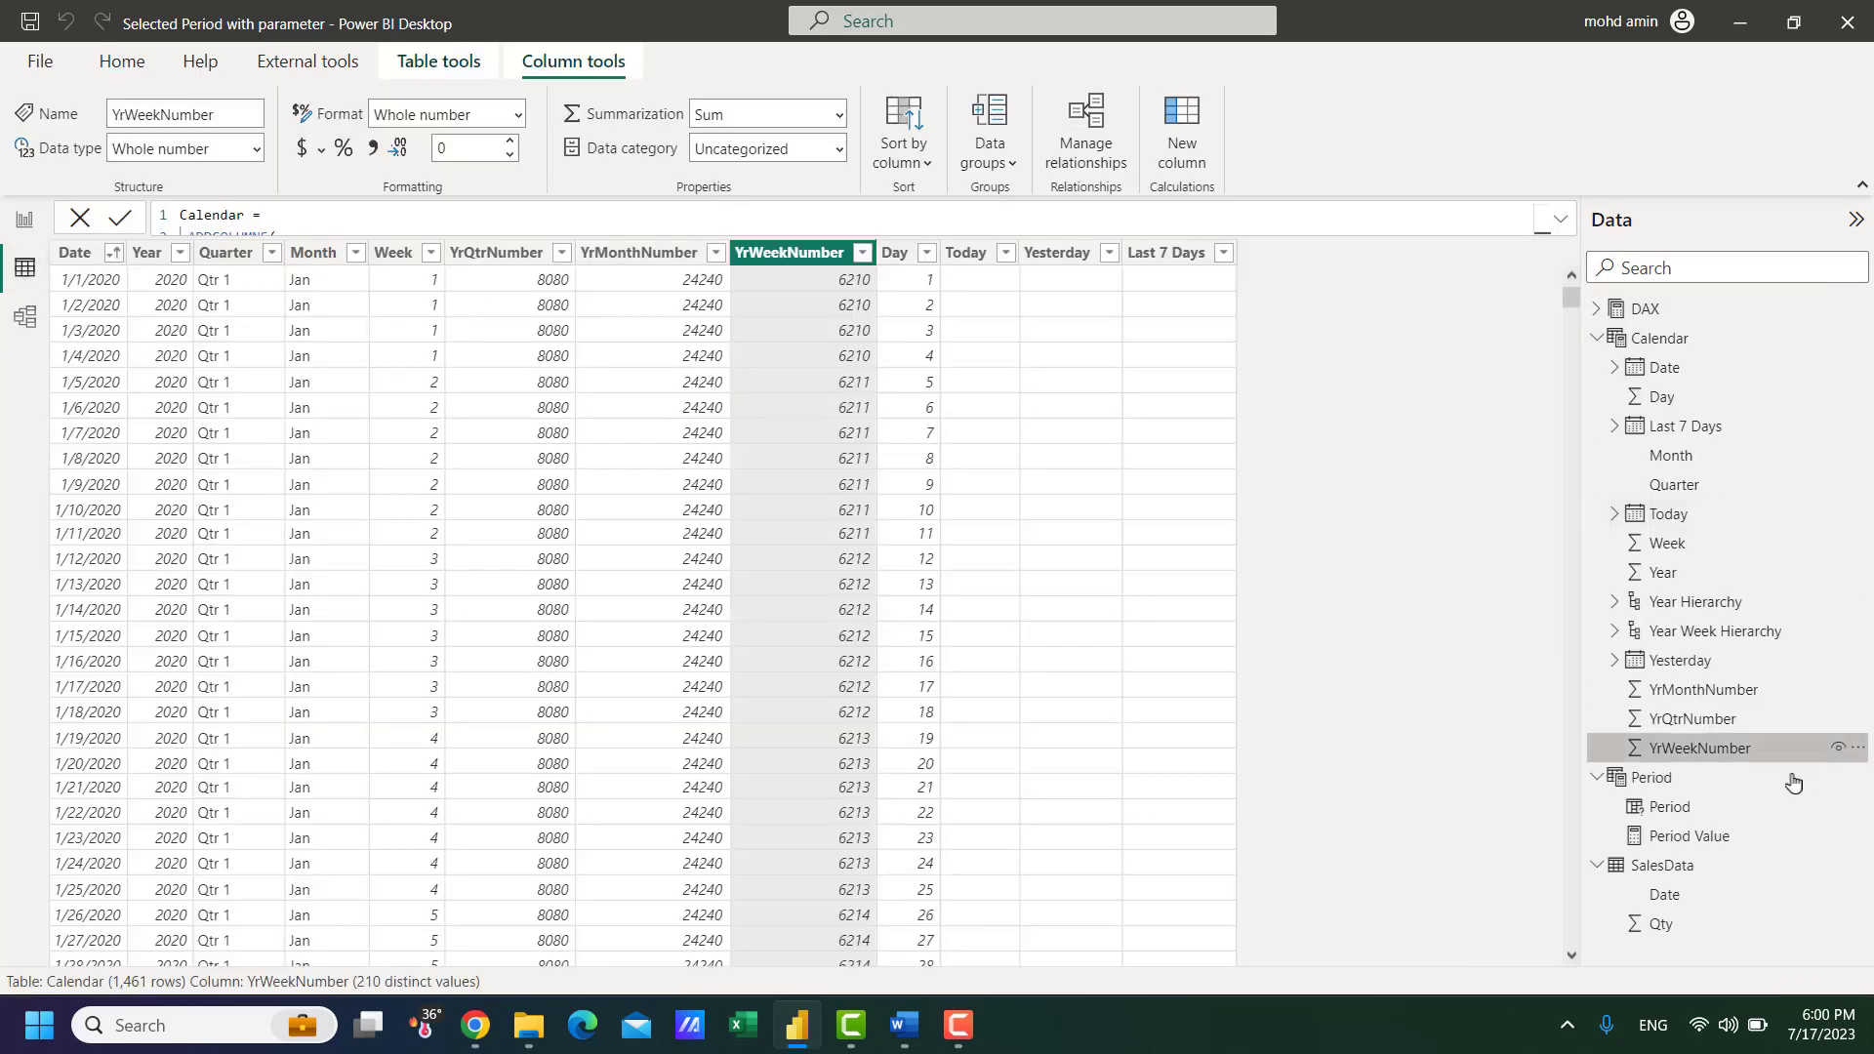
{"action": "left_click", "coordinate": [1662, 865]}
{"action": "left_click", "coordinate": [171, 252]}
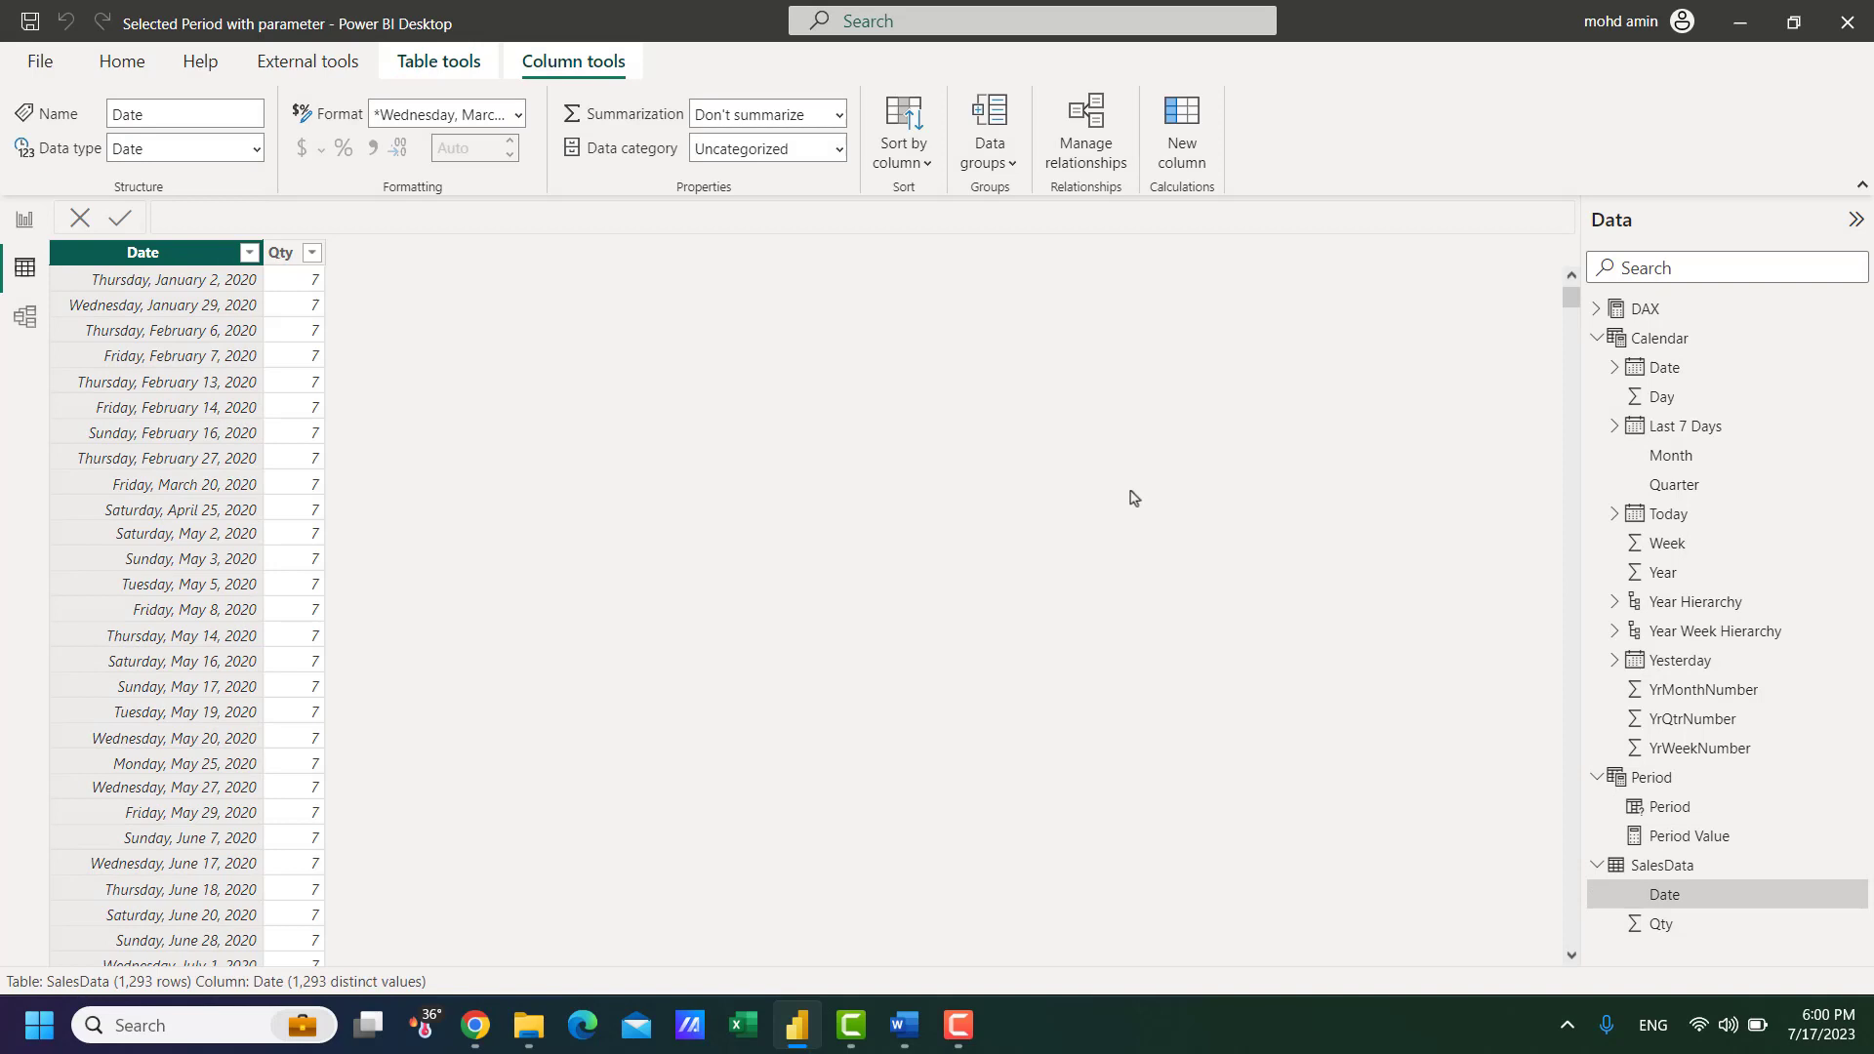
{"action": "left_click", "coordinate": [1702, 787]}
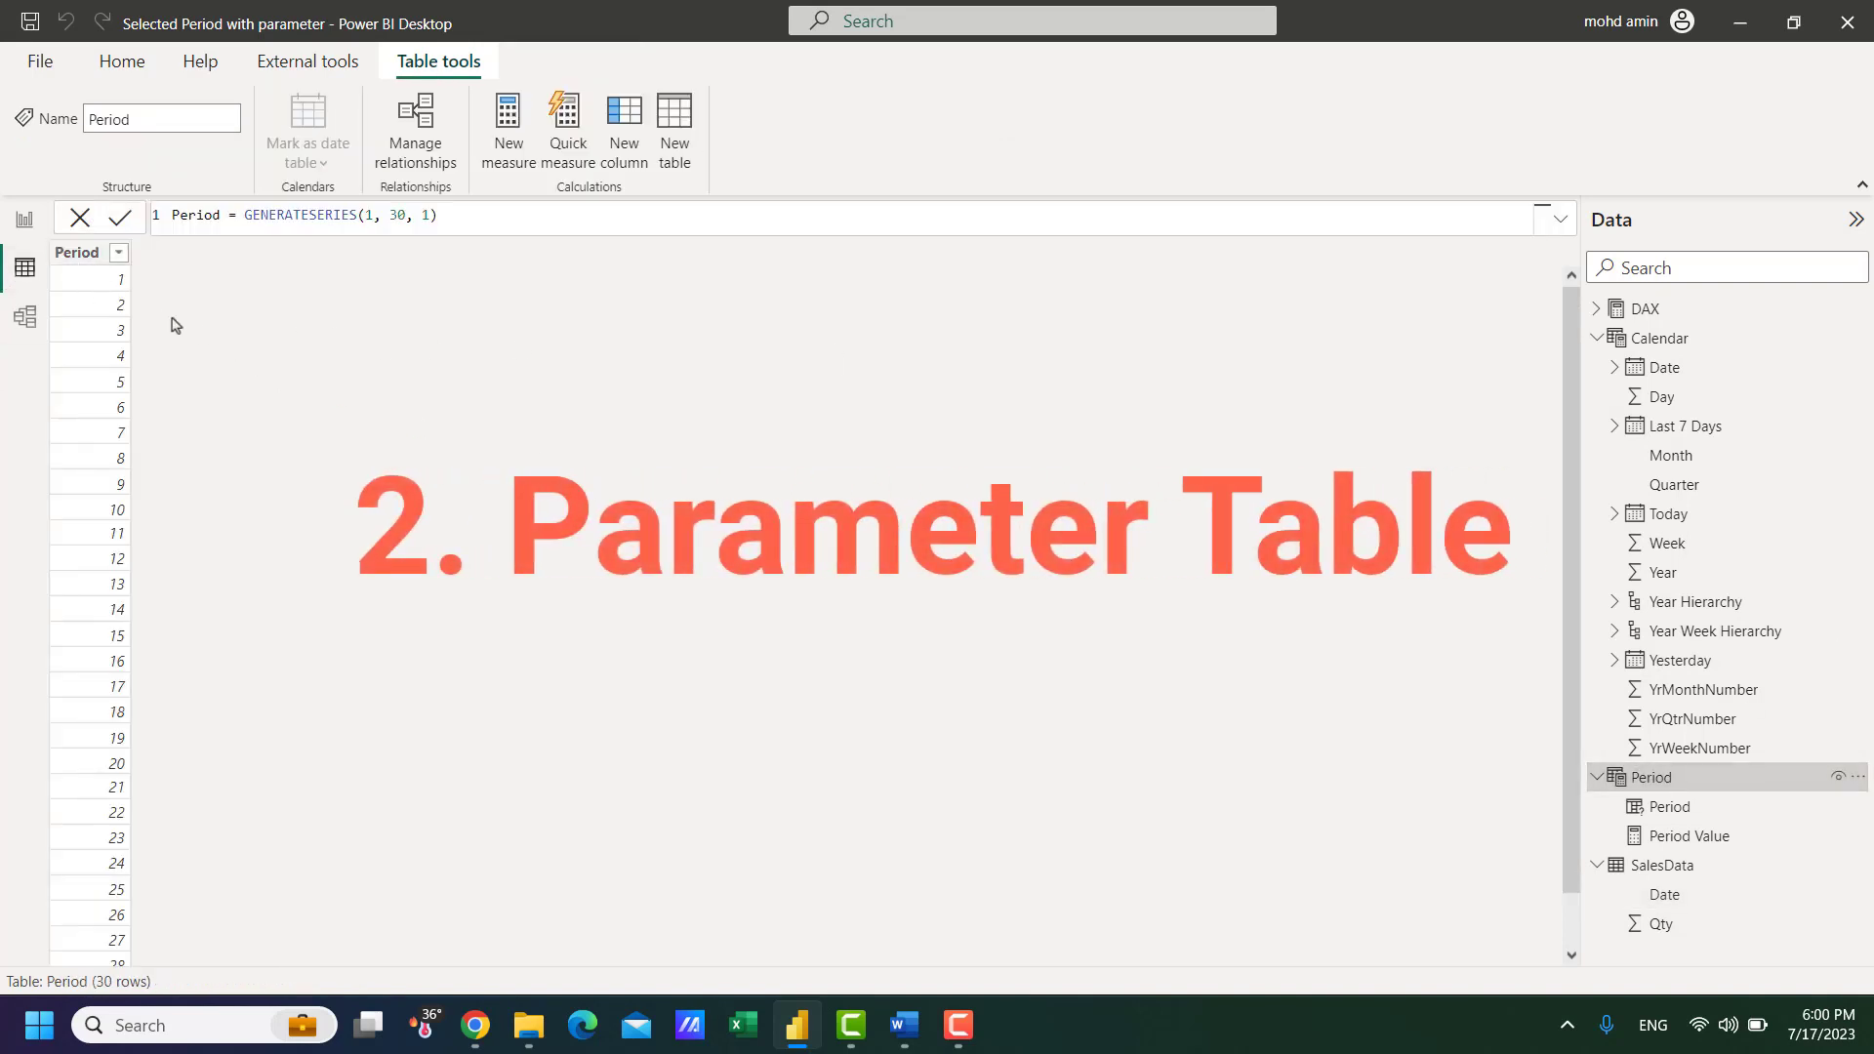
{"action": "scroll", "coordinate": [114, 520], "scroll_direction": "down", "scroll_amount": 1}
{"action": "scroll", "coordinate": [109, 535], "scroll_direction": "up", "scroll_amount": 1}
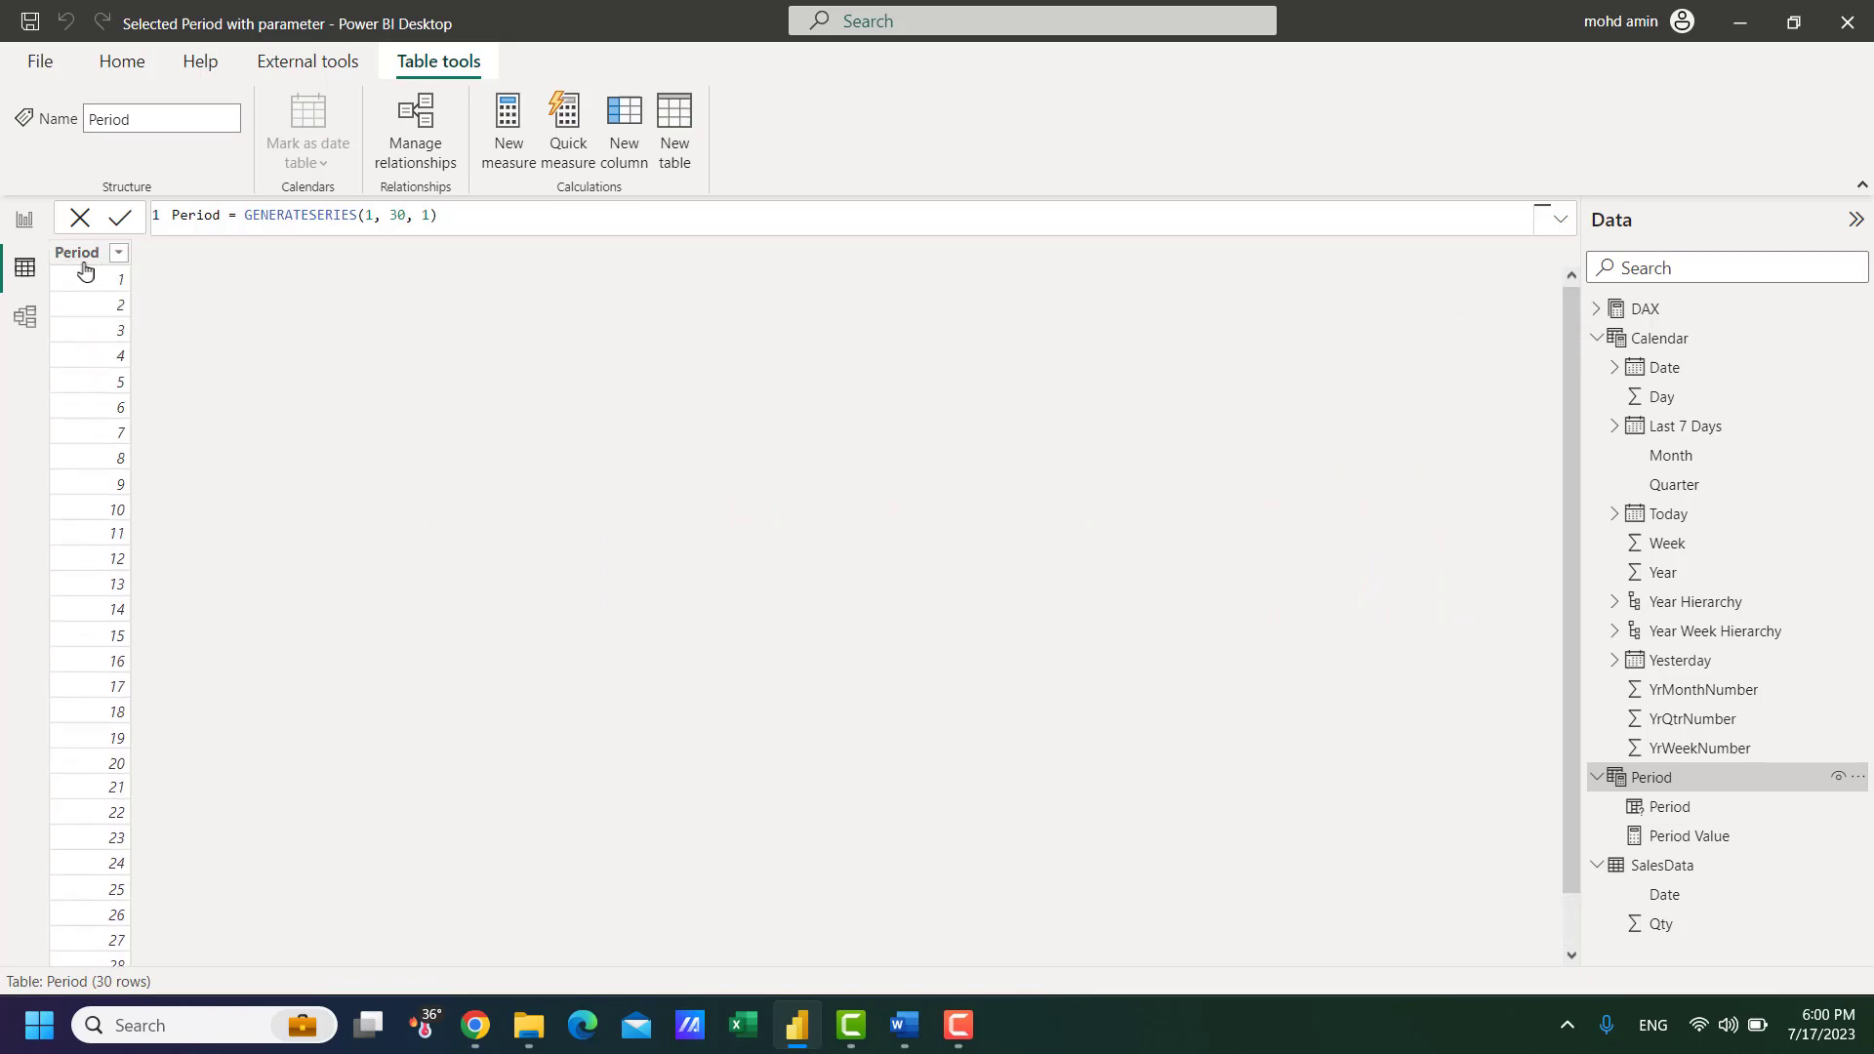
Step: Set the dashboard Period slicer to 5, recheck Calendar in the model, then open blank Page 1
{"action": "left_click", "coordinate": [25, 218]}
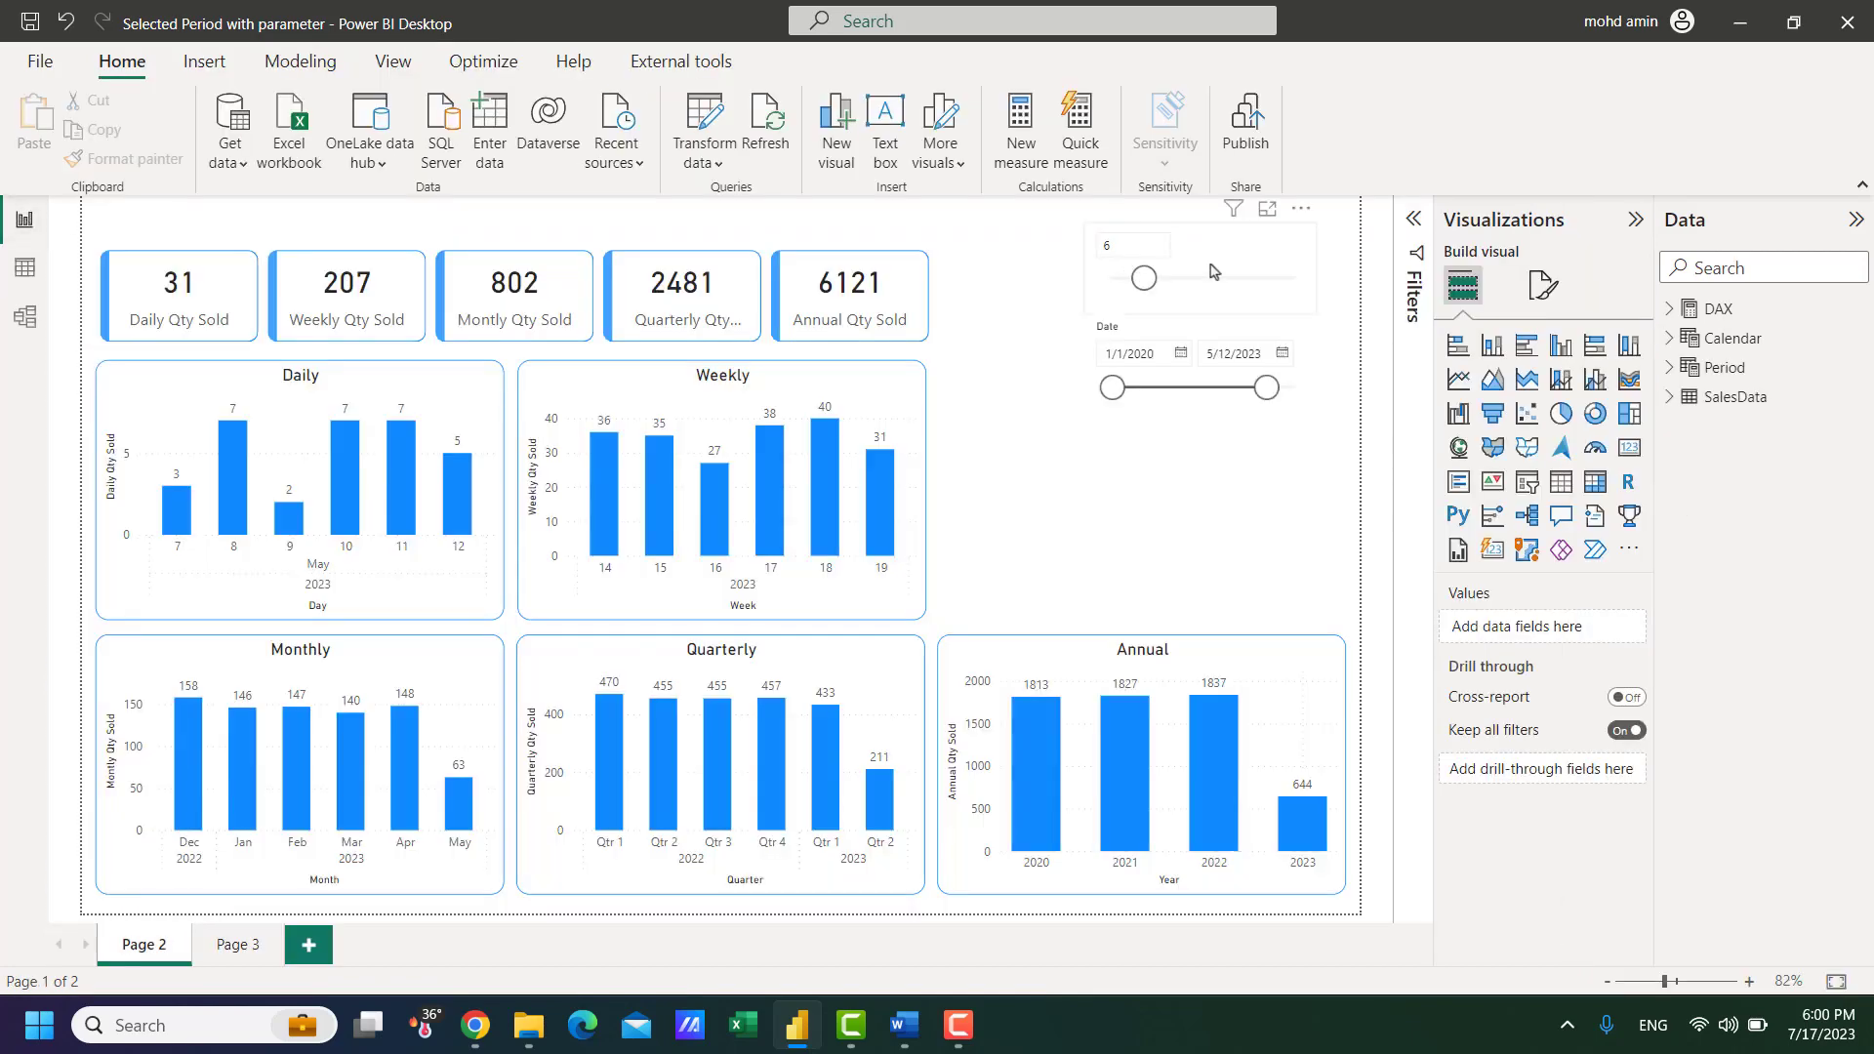
{"action": "left_click", "coordinate": [1171, 280]}
{"action": "mouse_move", "coordinate": [1152, 283]}
{"action": "left_mouse_down"}
{"action": "mouse_move", "coordinate": [1191, 282]}
{"action": "mouse_move", "coordinate": [1137, 279]}
{"action": "left_mouse_up"}
{"action": "left_click", "coordinate": [26, 314]}
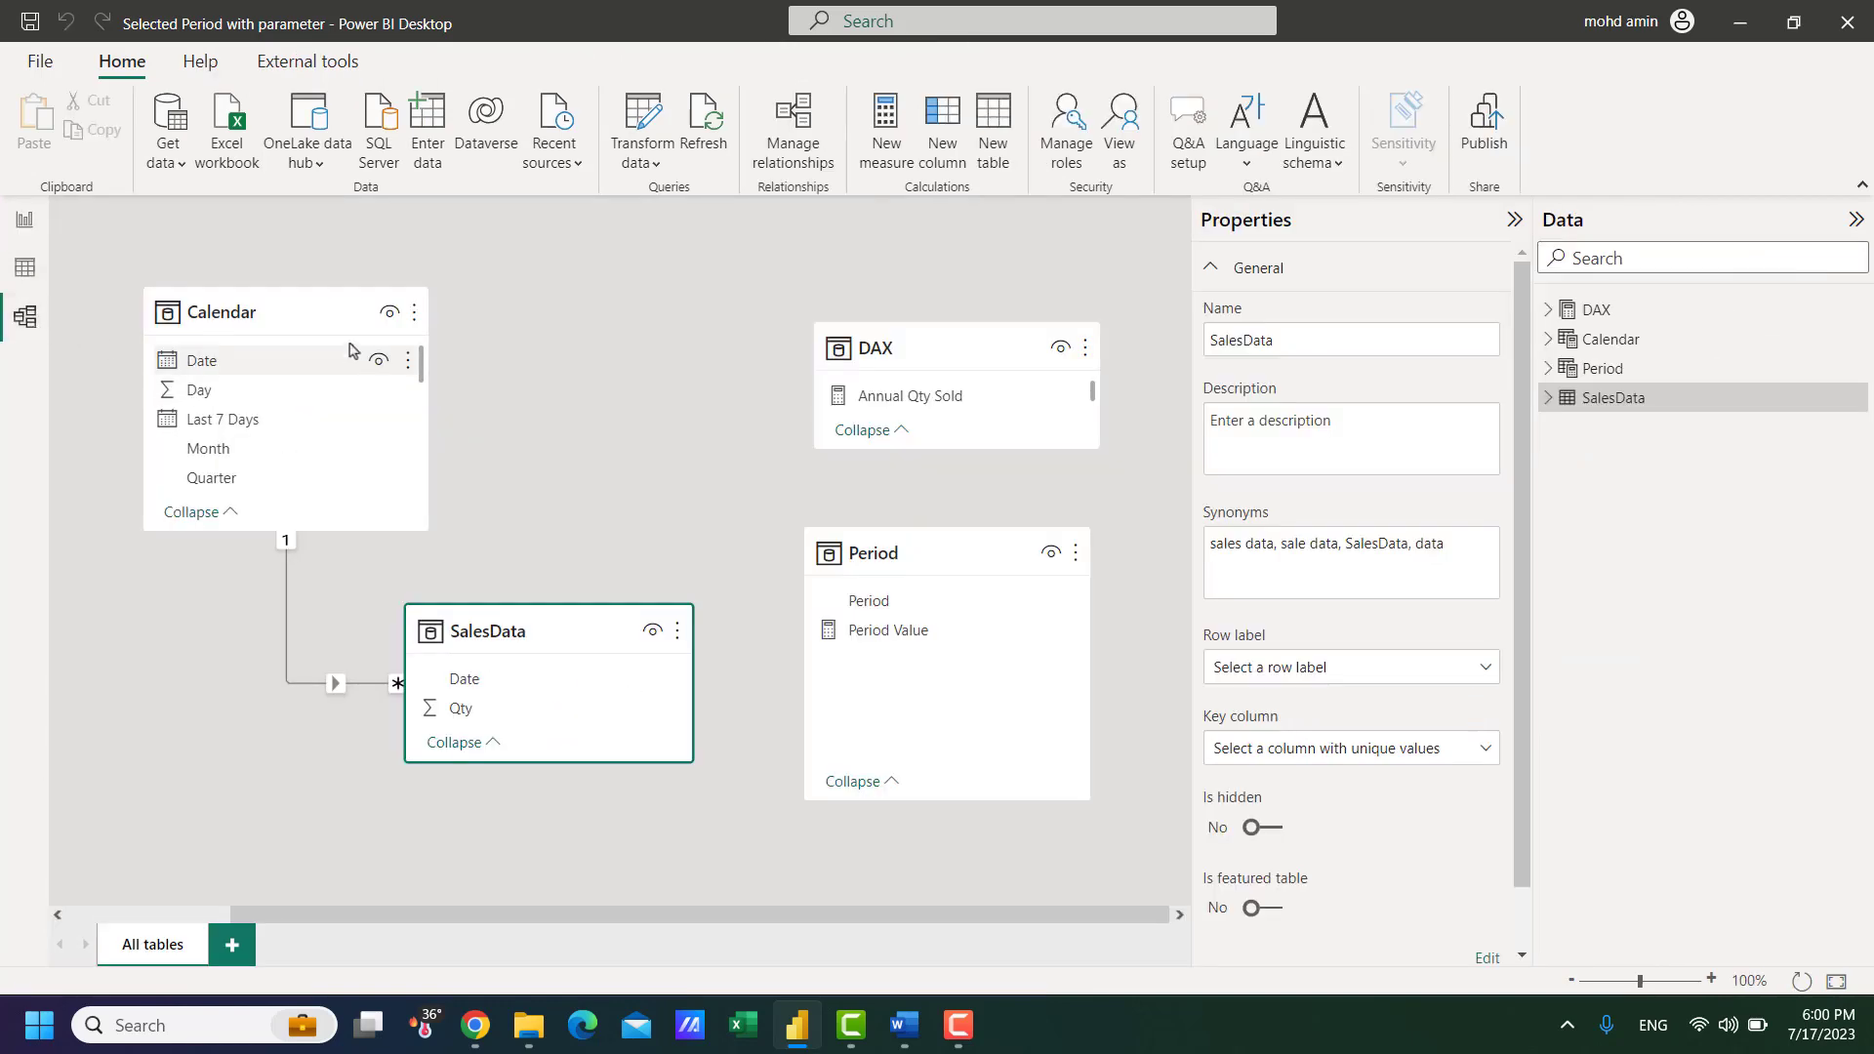
{"action": "left_click", "coordinate": [322, 313]}
{"action": "left_click", "coordinate": [24, 219]}
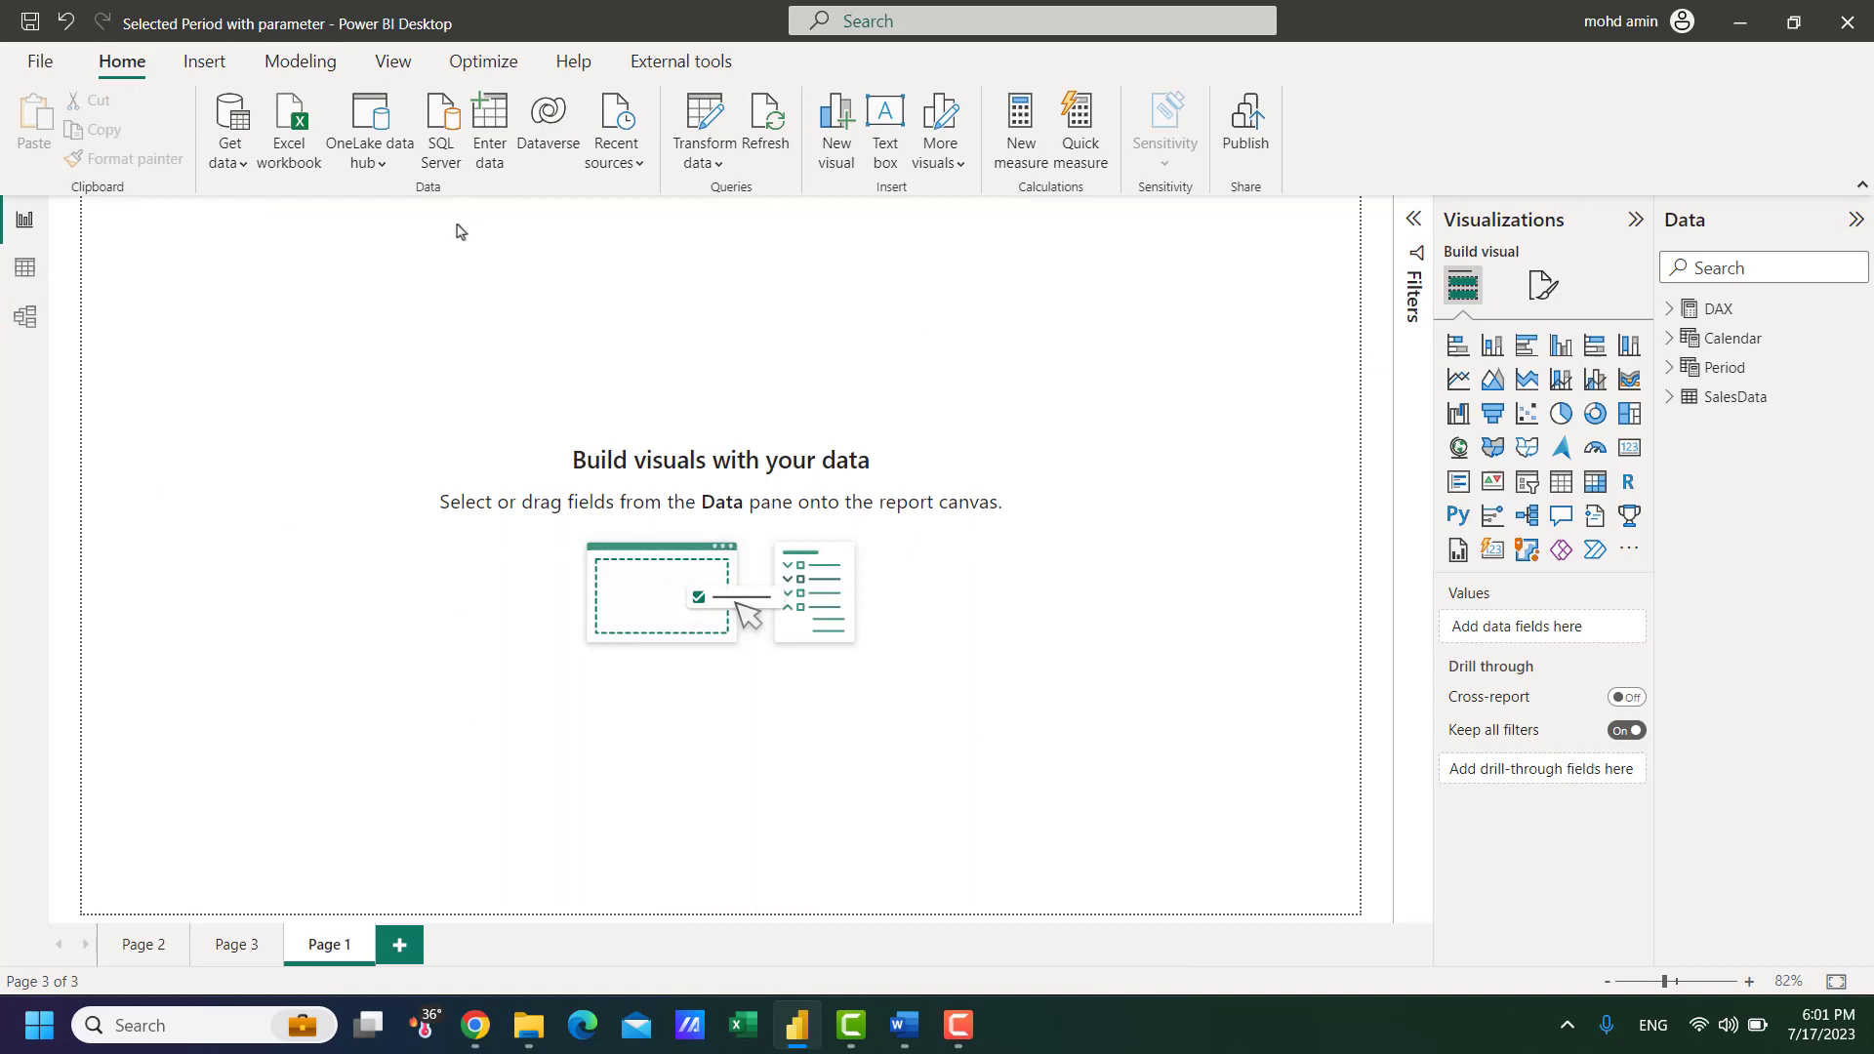
Step: Add a Modeling numeric range Parameter: minimum 1, maximum 30, increment 1, default 4, with slicer
{"action": "left_click", "coordinate": [465, 67]}
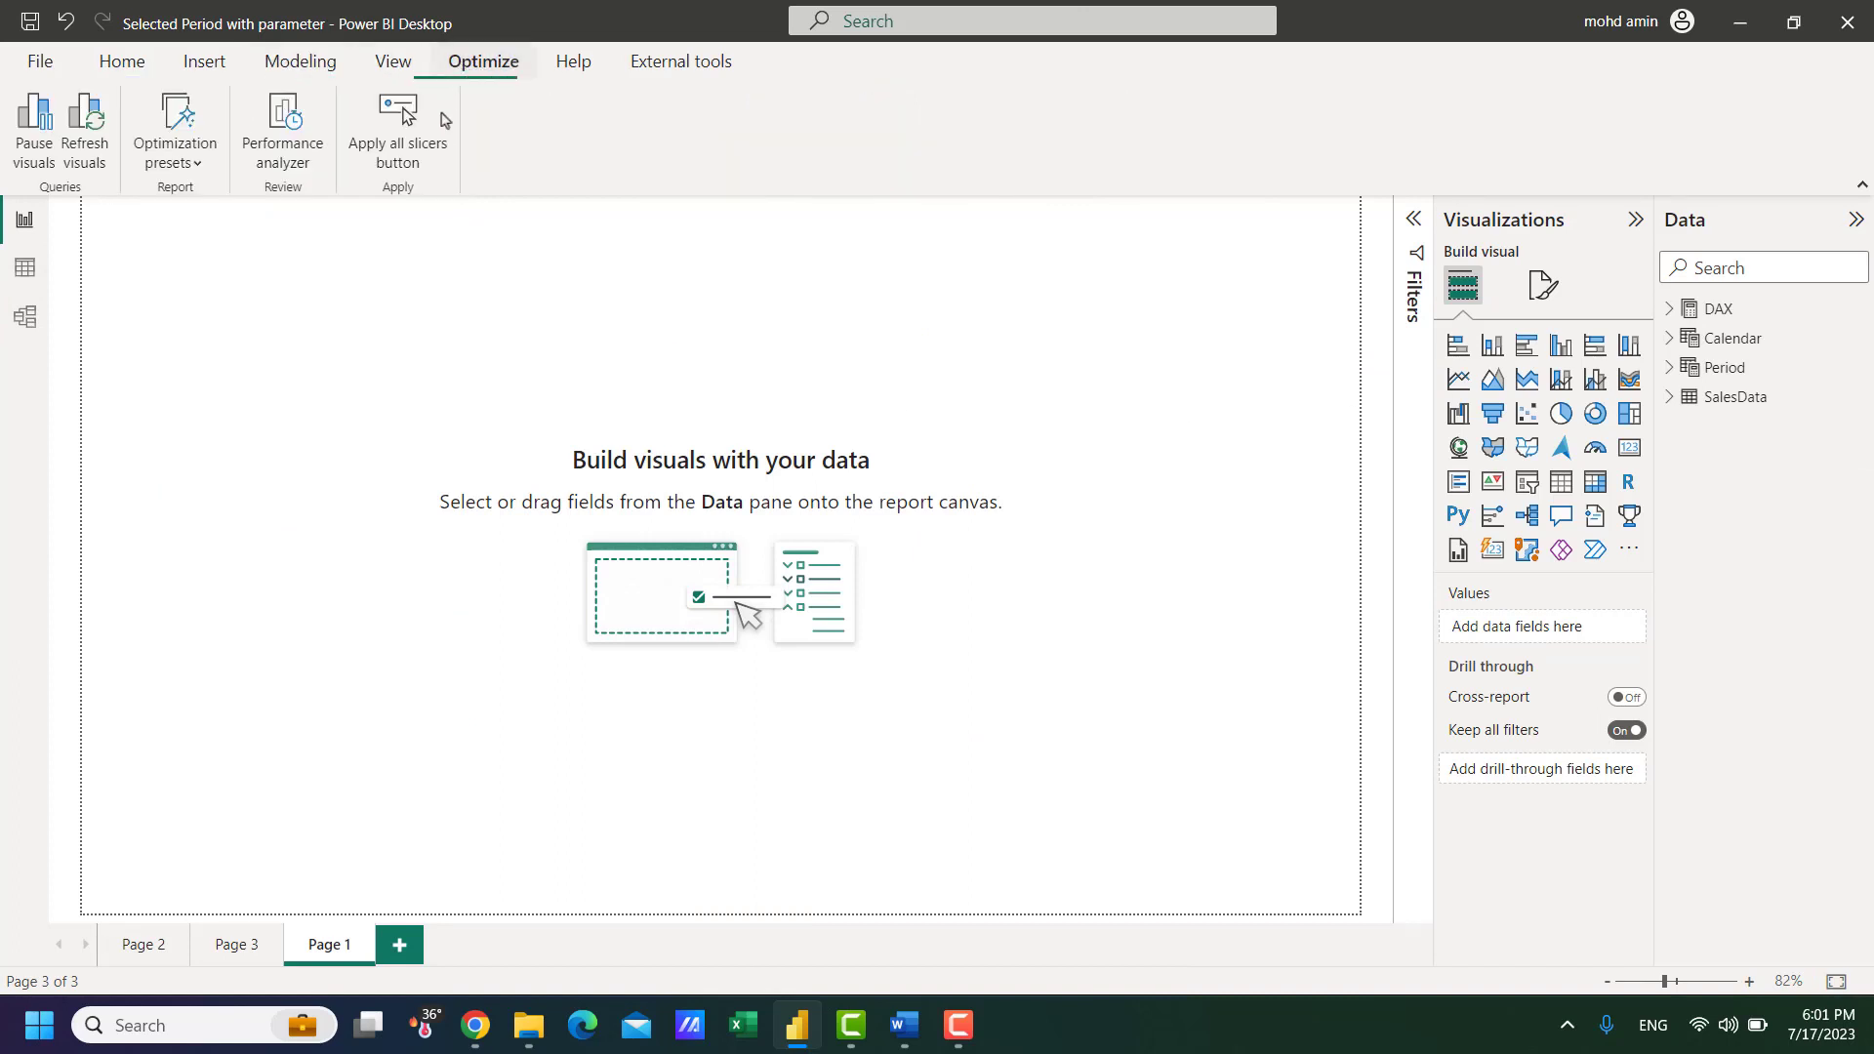
{"action": "left_click", "coordinate": [305, 61]}
{"action": "left_click", "coordinate": [505, 166]}
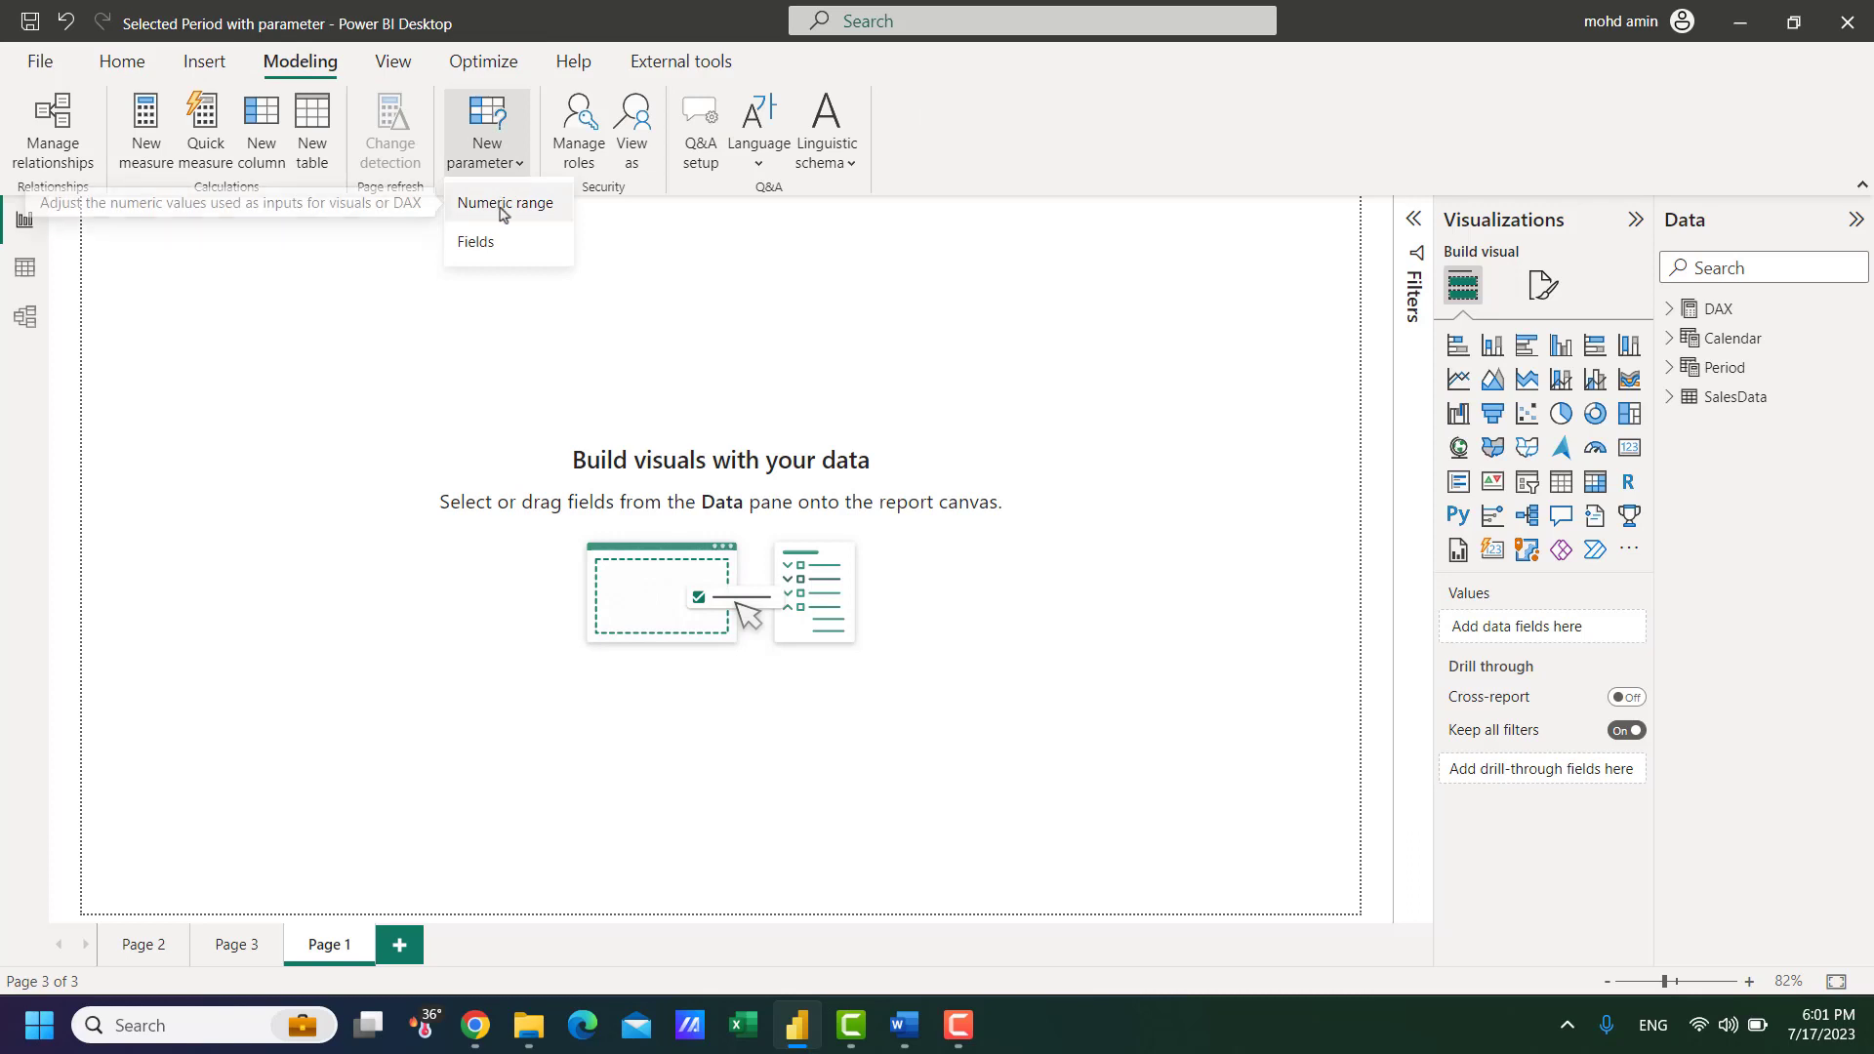
{"action": "left_click", "coordinate": [503, 205]}
{"action": "left_click", "coordinate": [543, 514]}
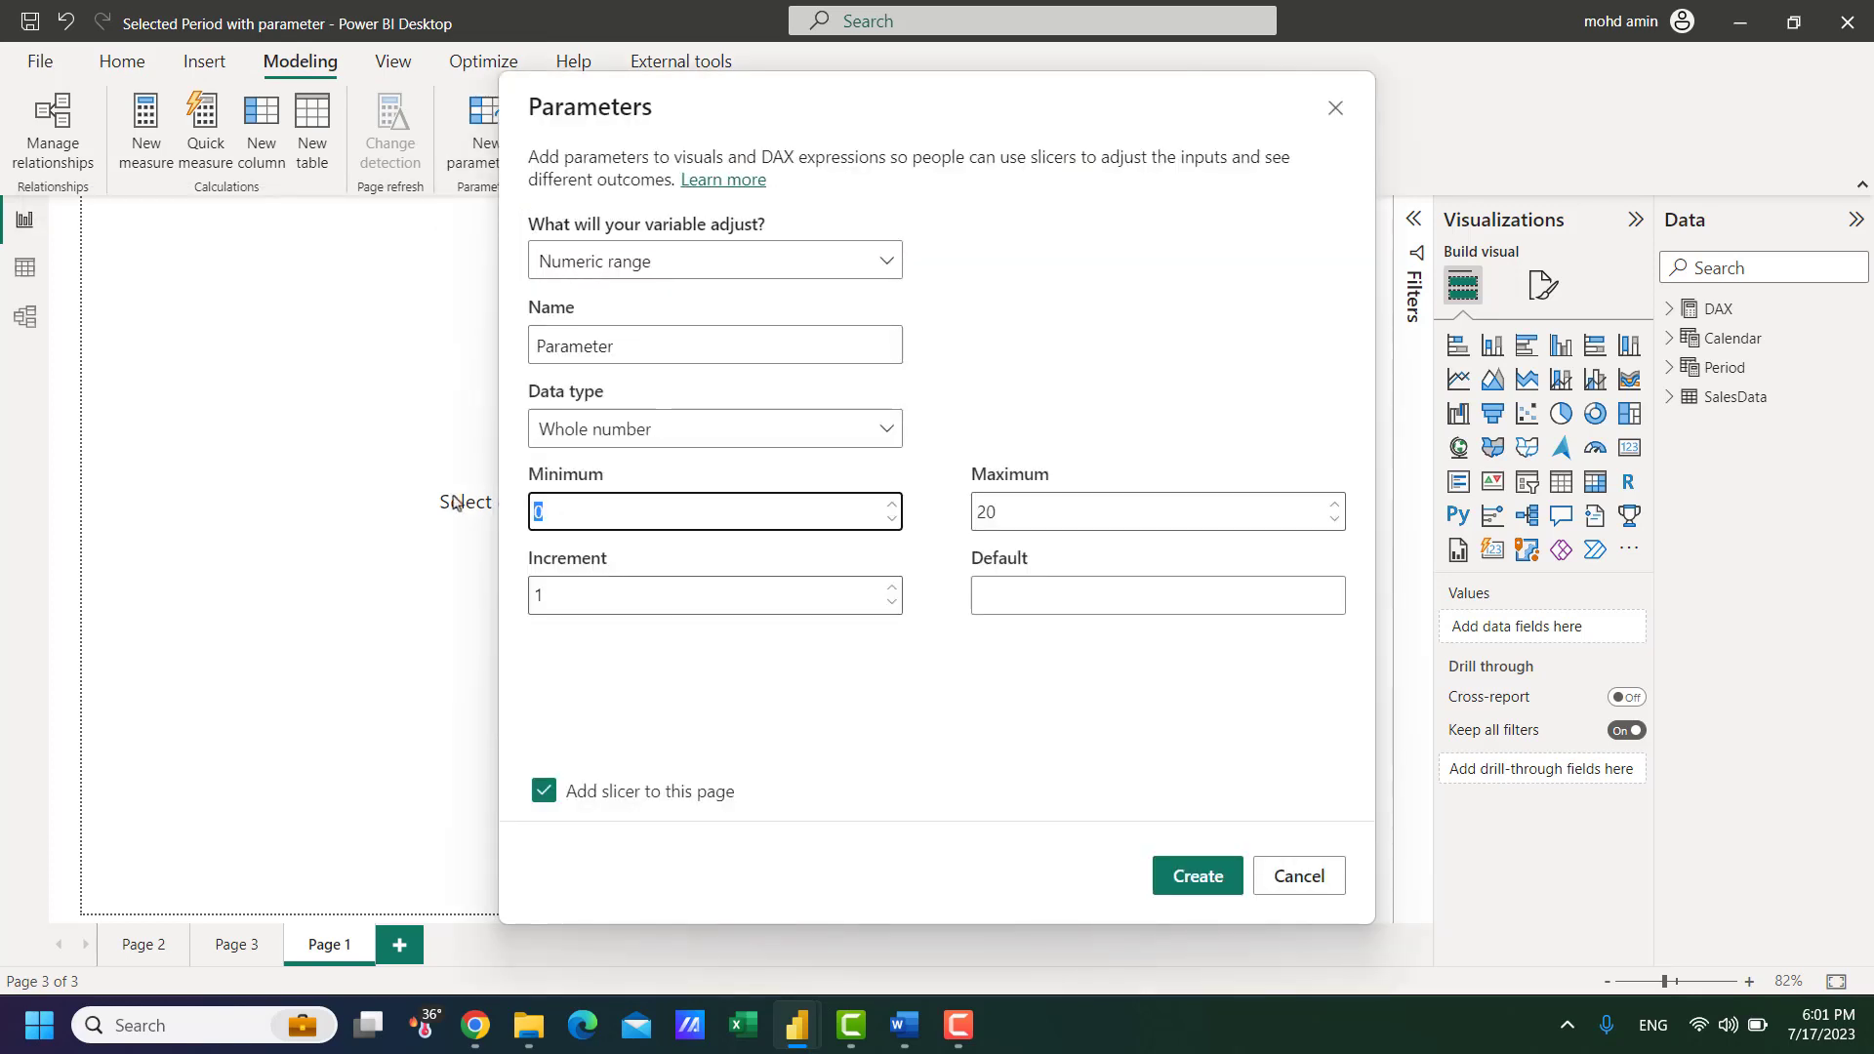
{"action": "type", "text": "1"}
{"action": "key", "text": "Tab"}
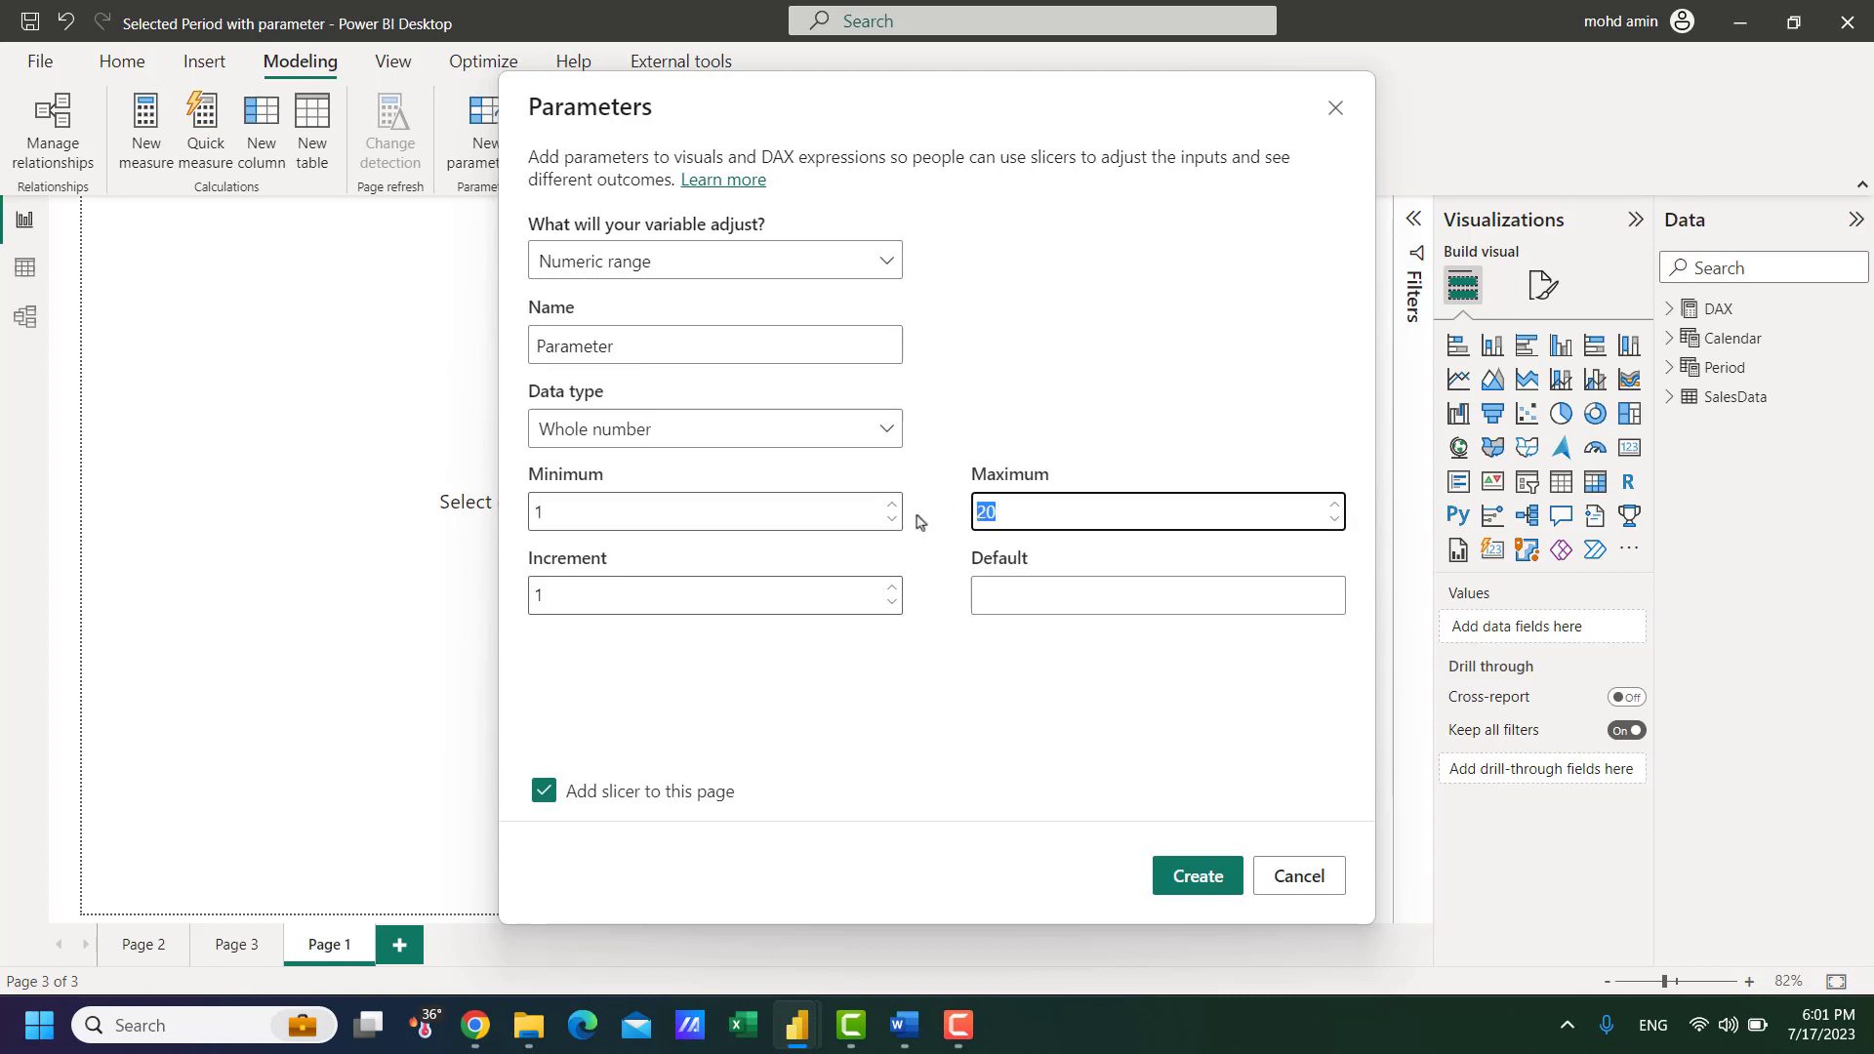
{"action": "left_click", "coordinate": [1059, 600]}
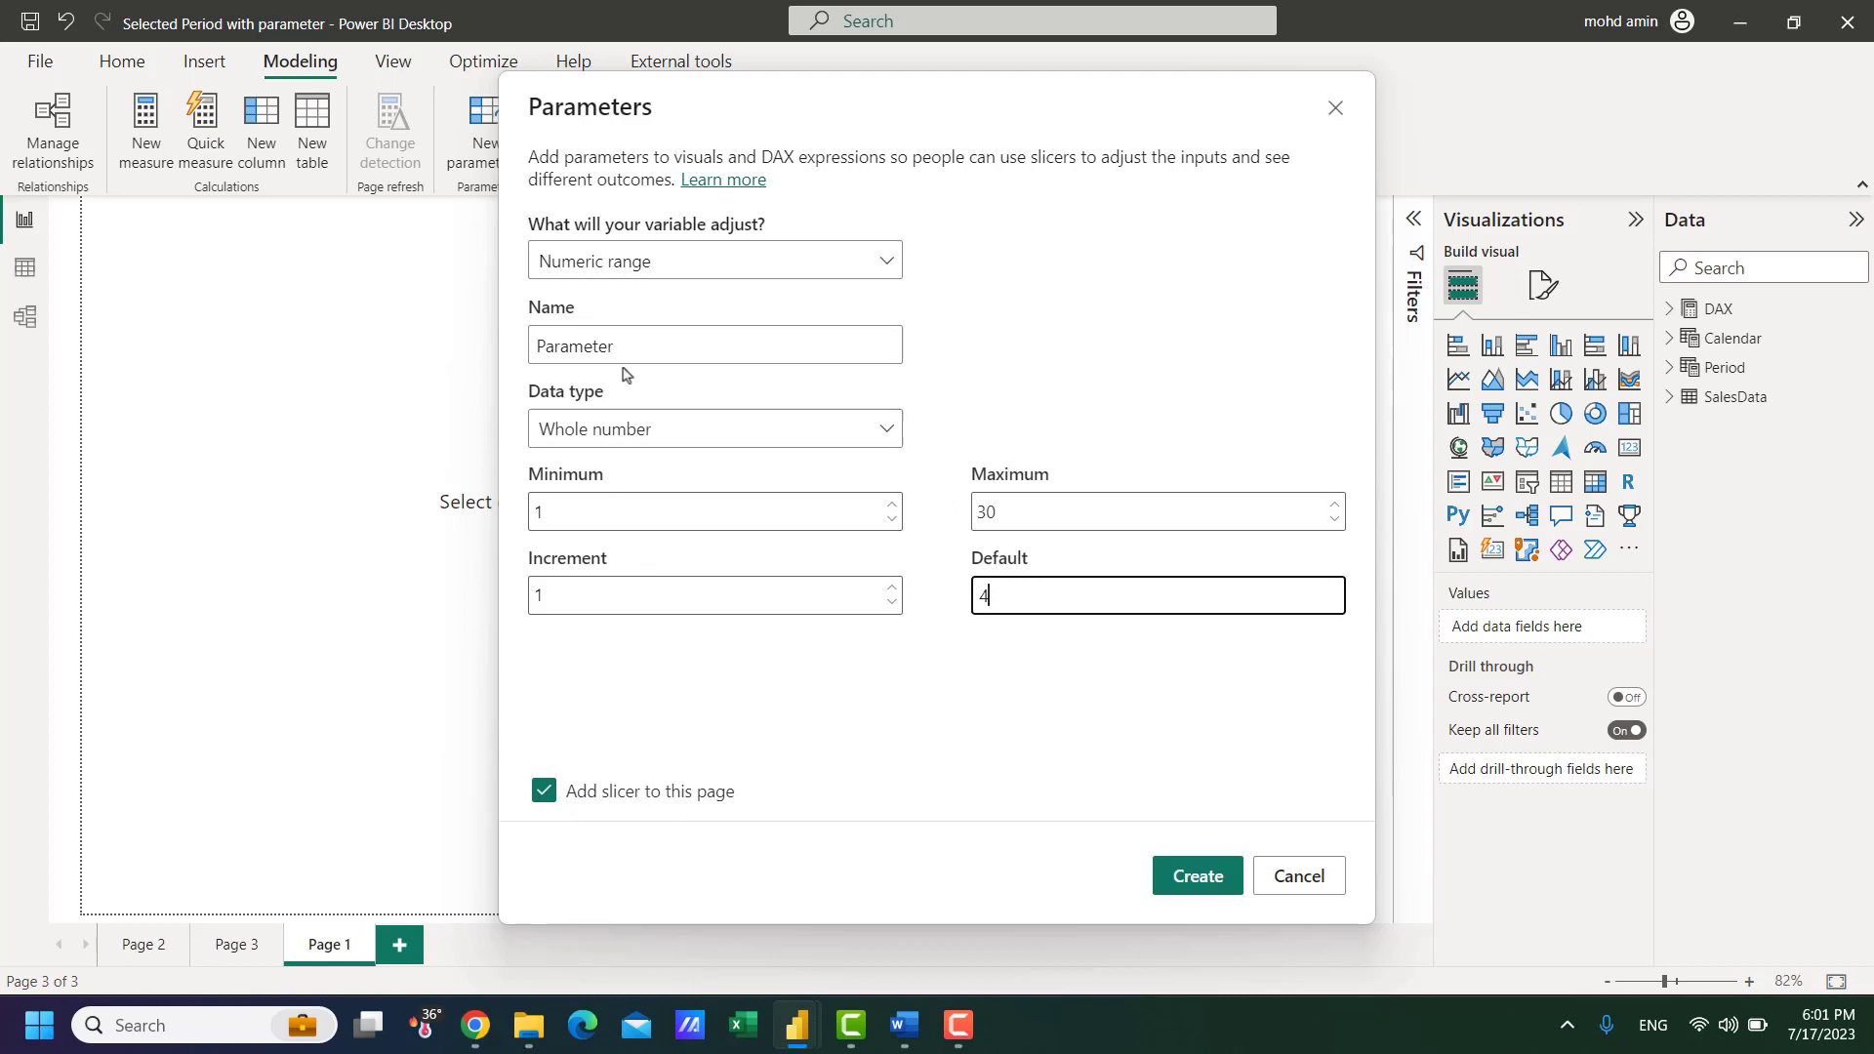
{"action": "double_click", "coordinate": [585, 346]}
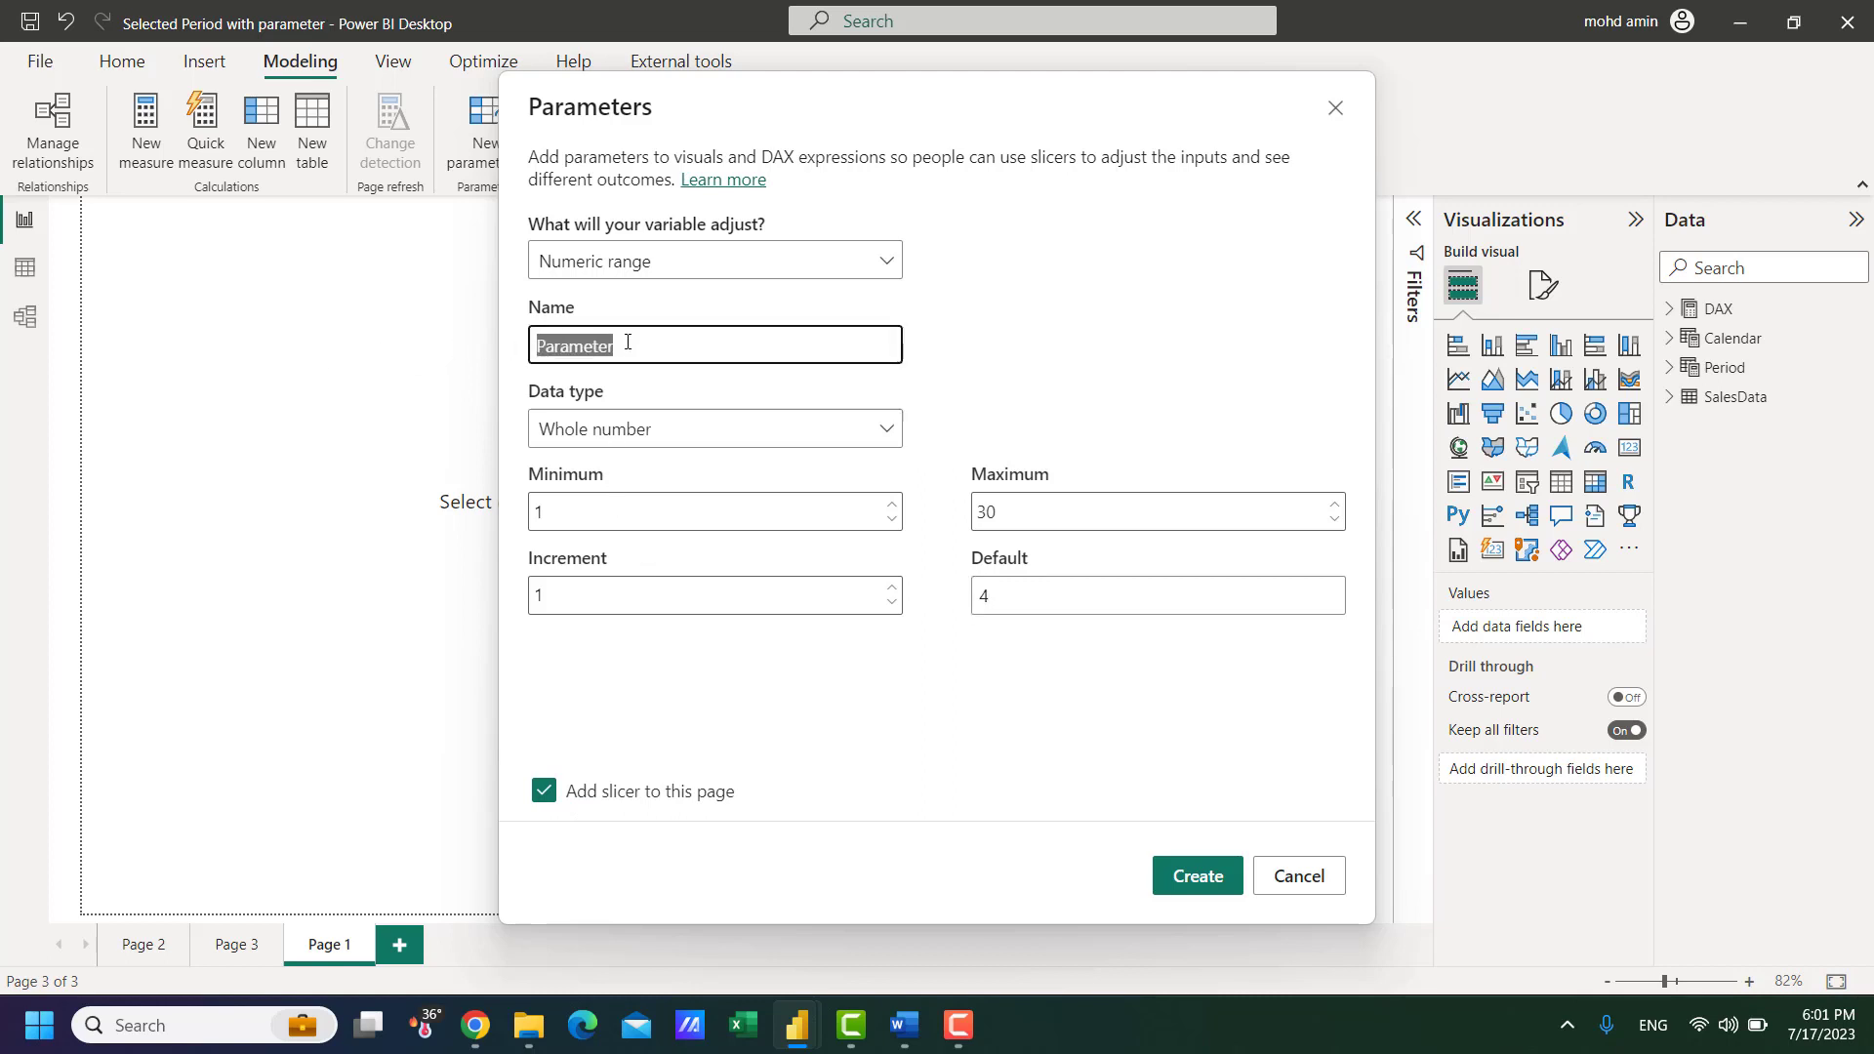
{"action": "left_click", "coordinate": [1178, 874]}
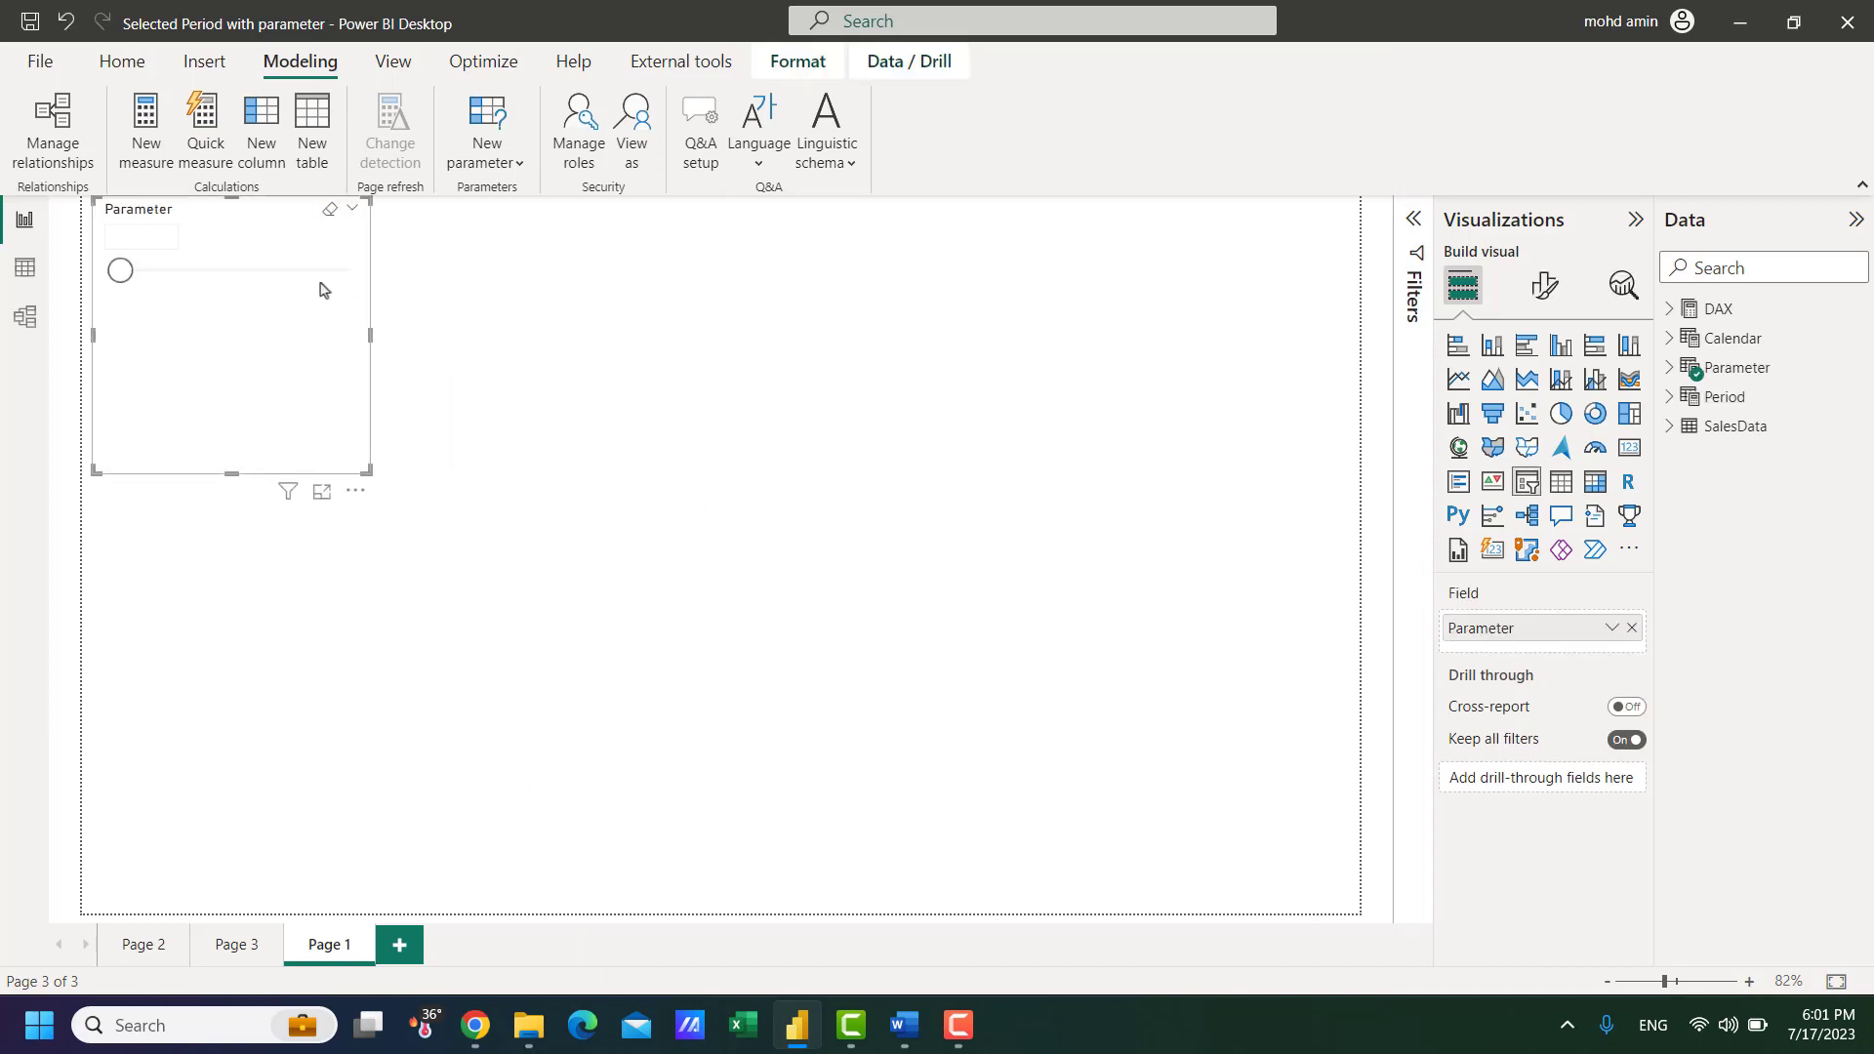
Step: Align the Parameter slicer to the page's left edge and set it to 6
{"action": "left_click_drag", "start_coordinate": [243, 476], "coordinate": [233, 476]}
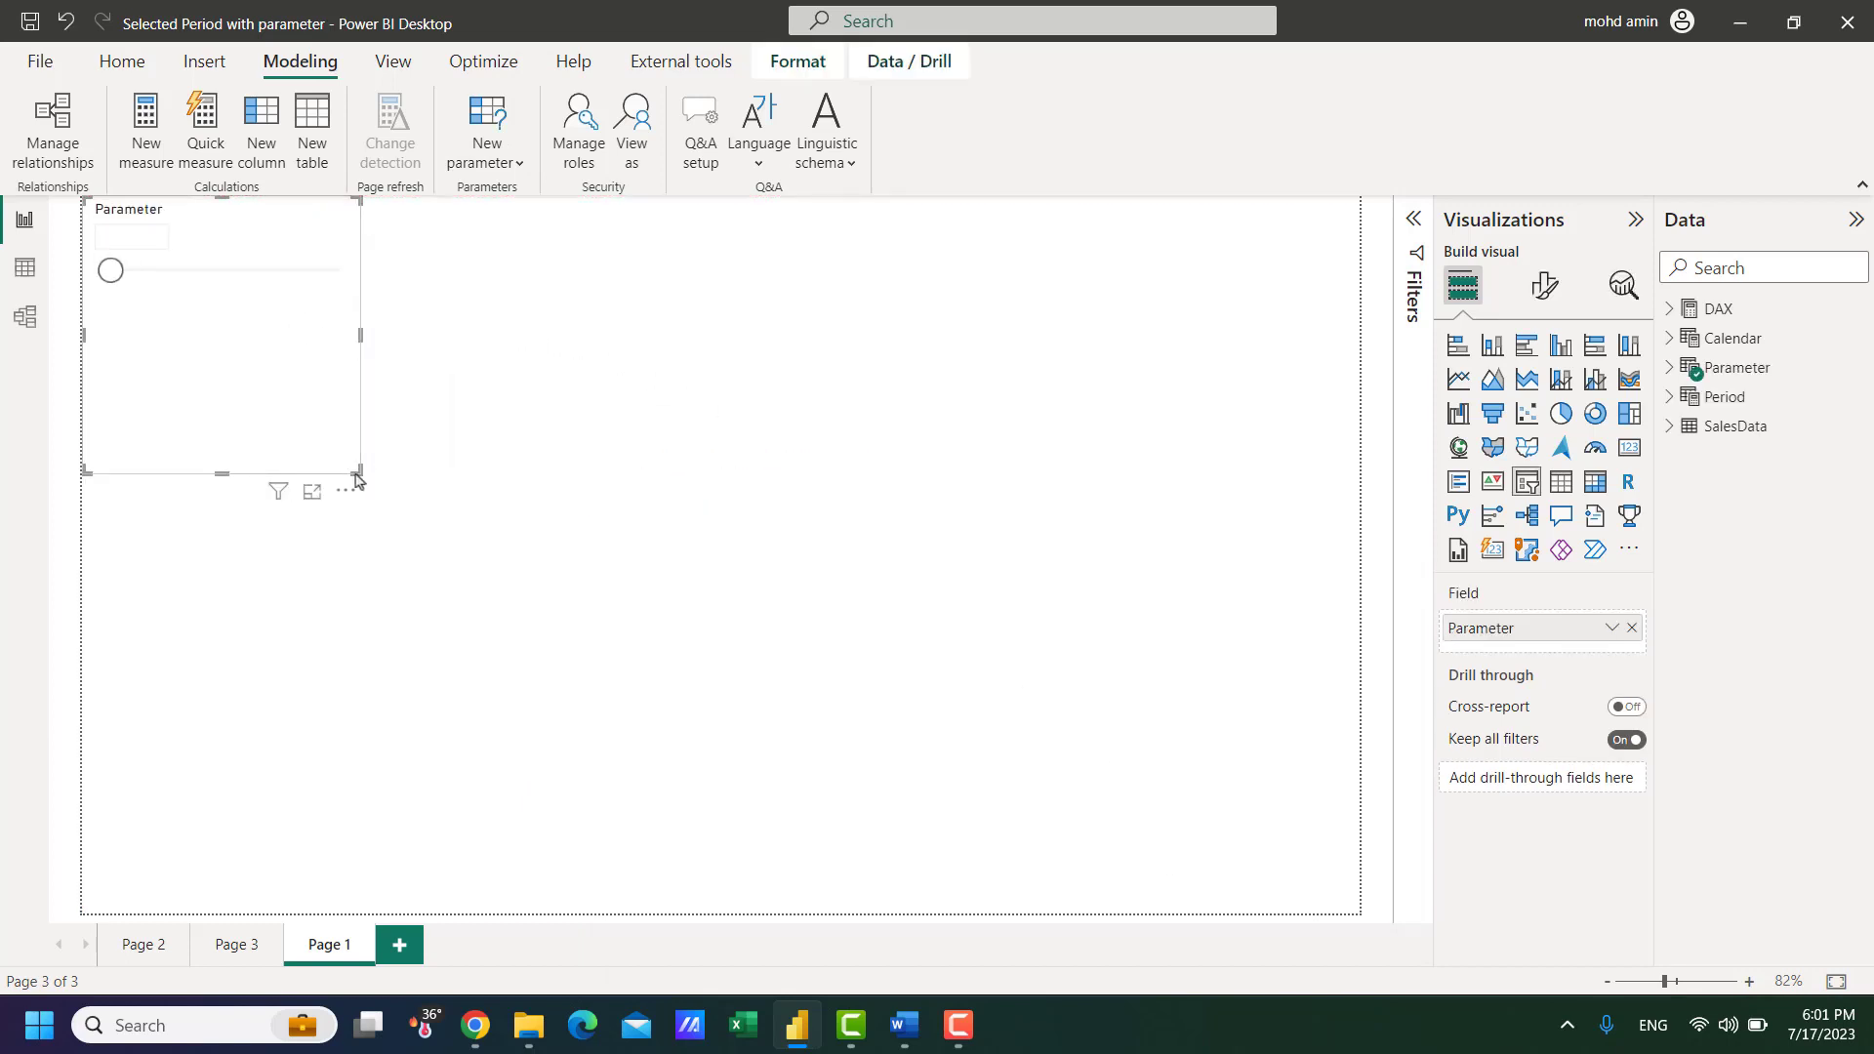
{"action": "left_click", "coordinate": [195, 312]}
{"action": "left_click_drag", "start_coordinate": [113, 275], "coordinate": [149, 270]}
Step: Review the Parameter column formula and the Parameter Value SELECTEDVALUE measure
{"action": "left_click", "coordinate": [1669, 371]}
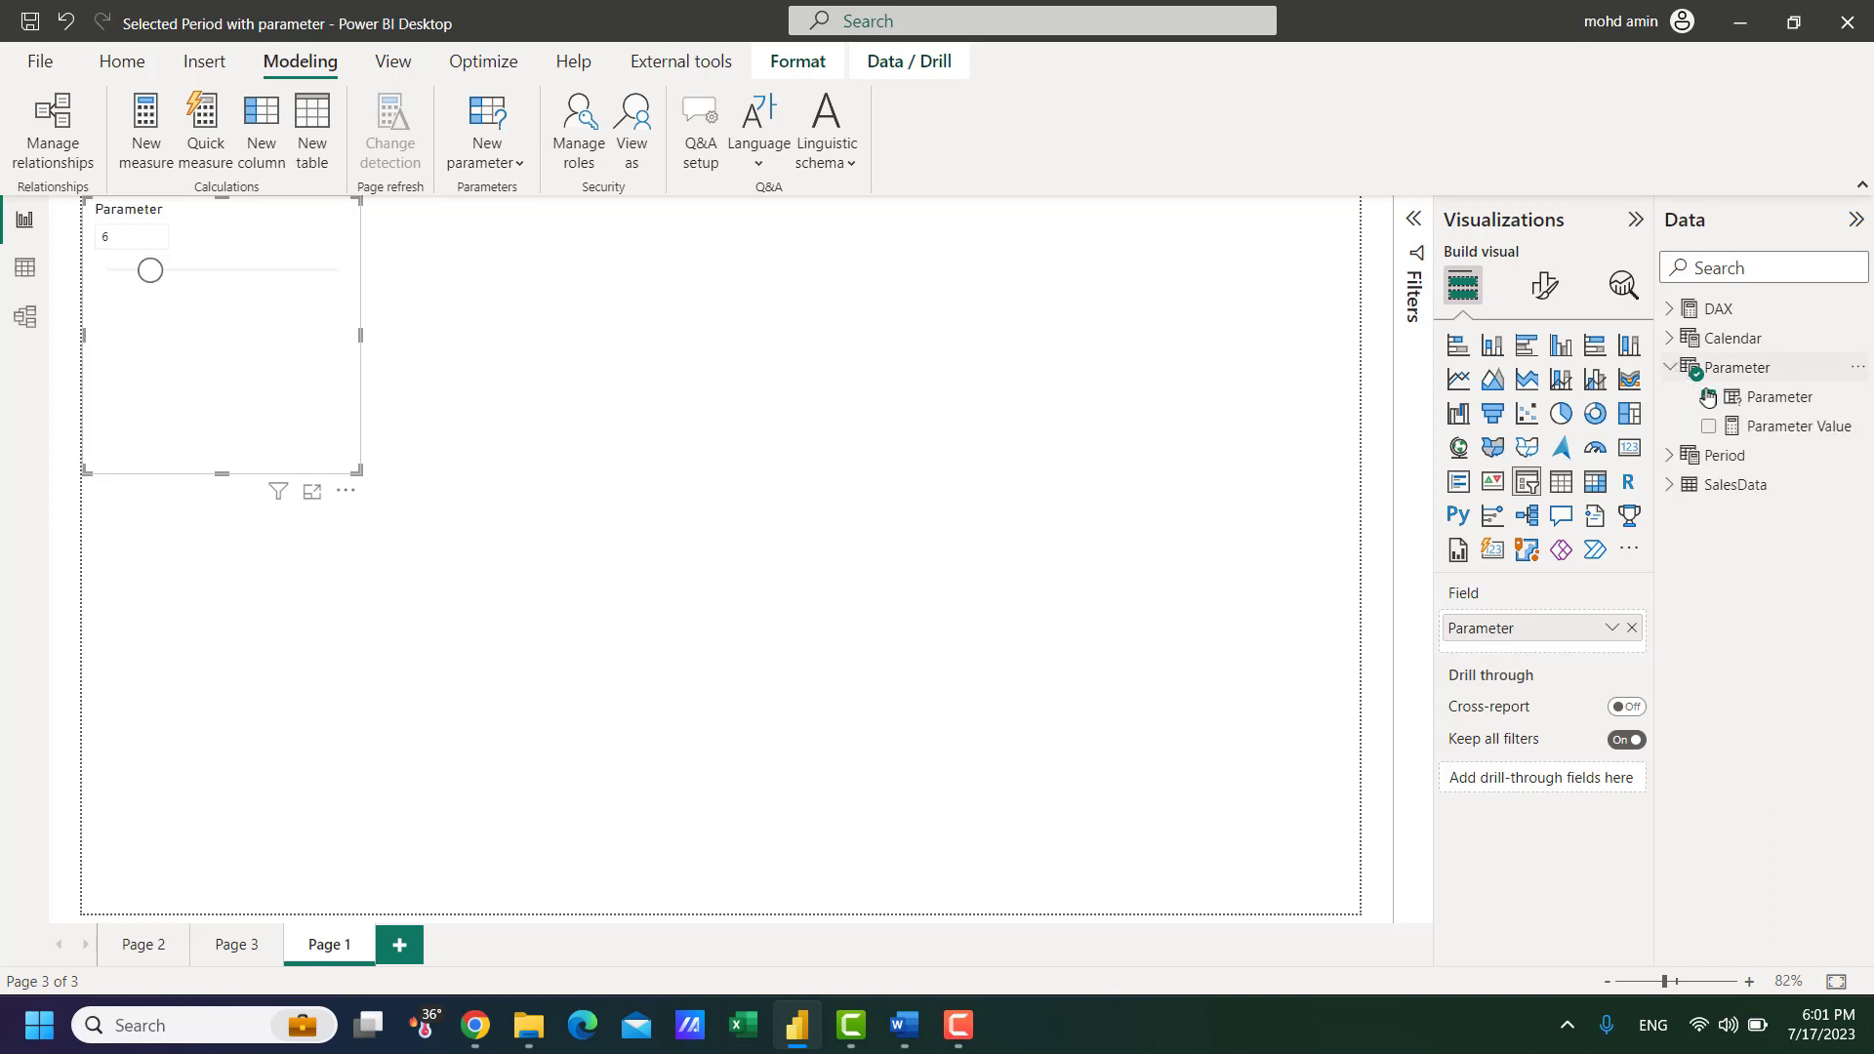
{"action": "left_click", "coordinate": [1781, 398]}
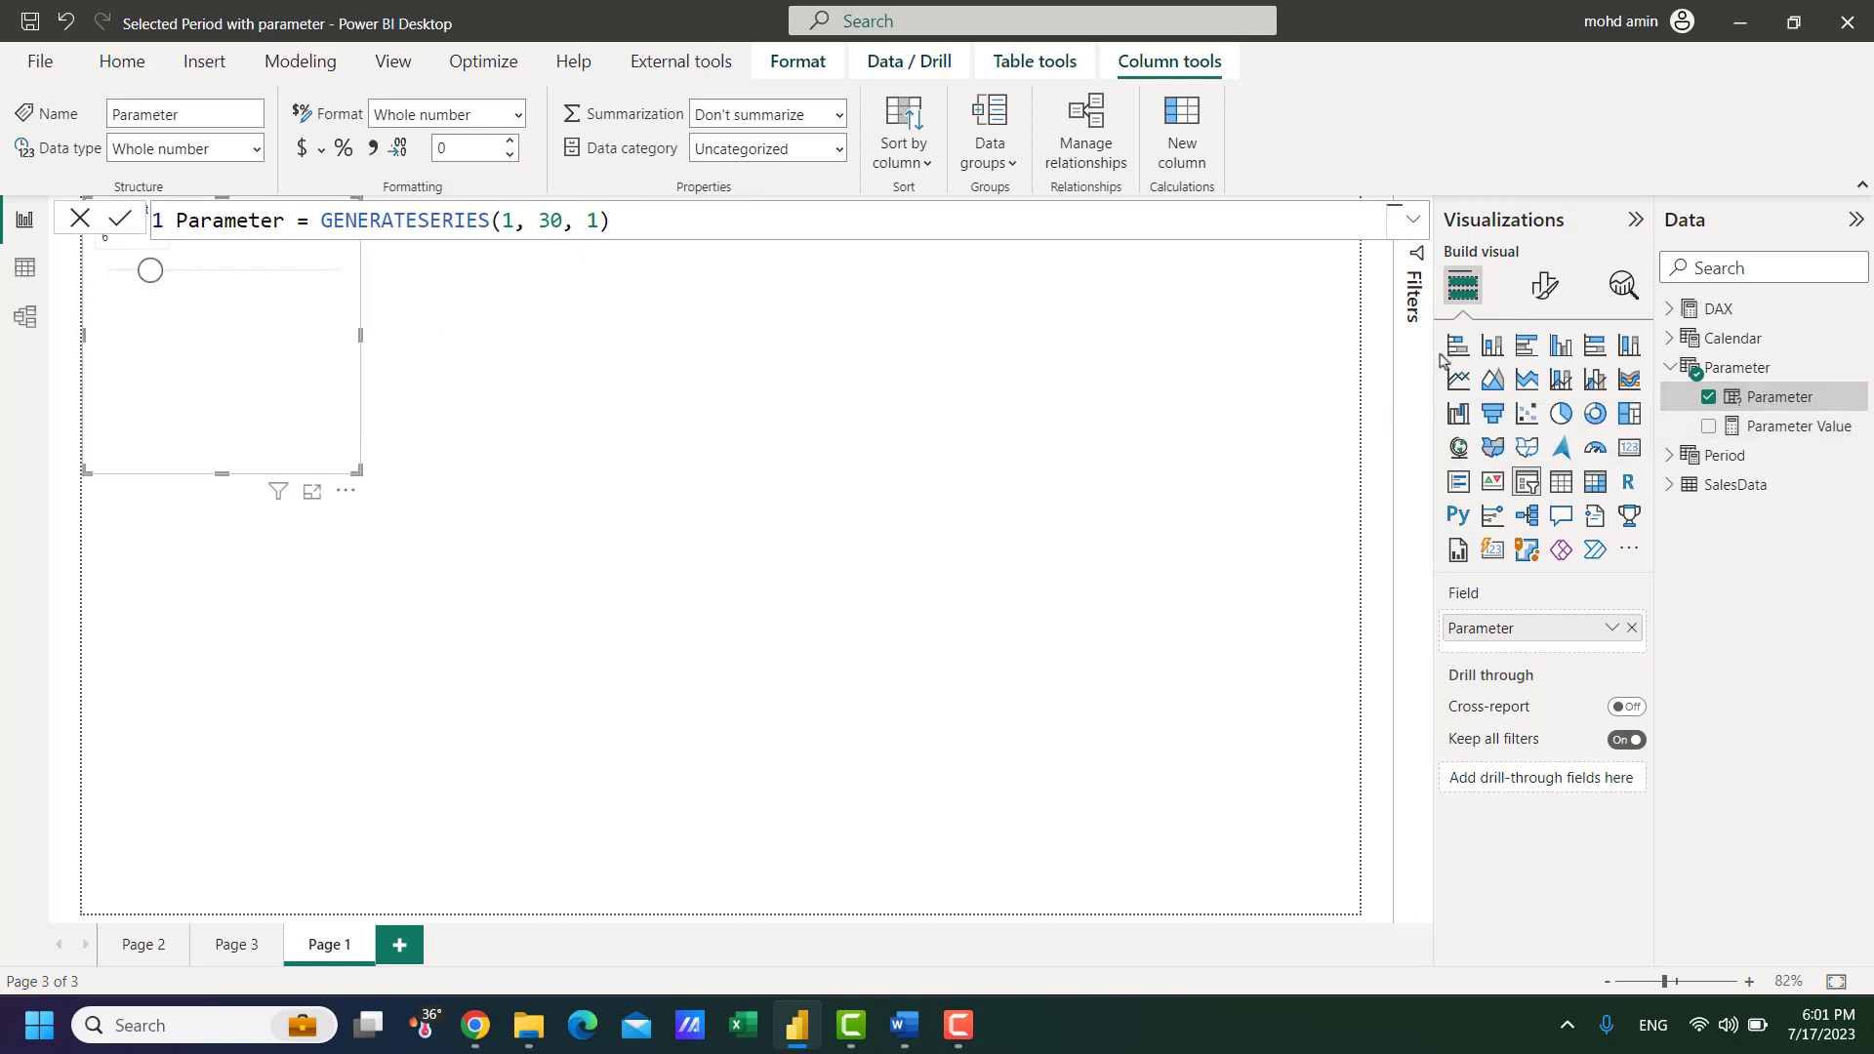
{"action": "left_click", "coordinate": [1785, 434]}
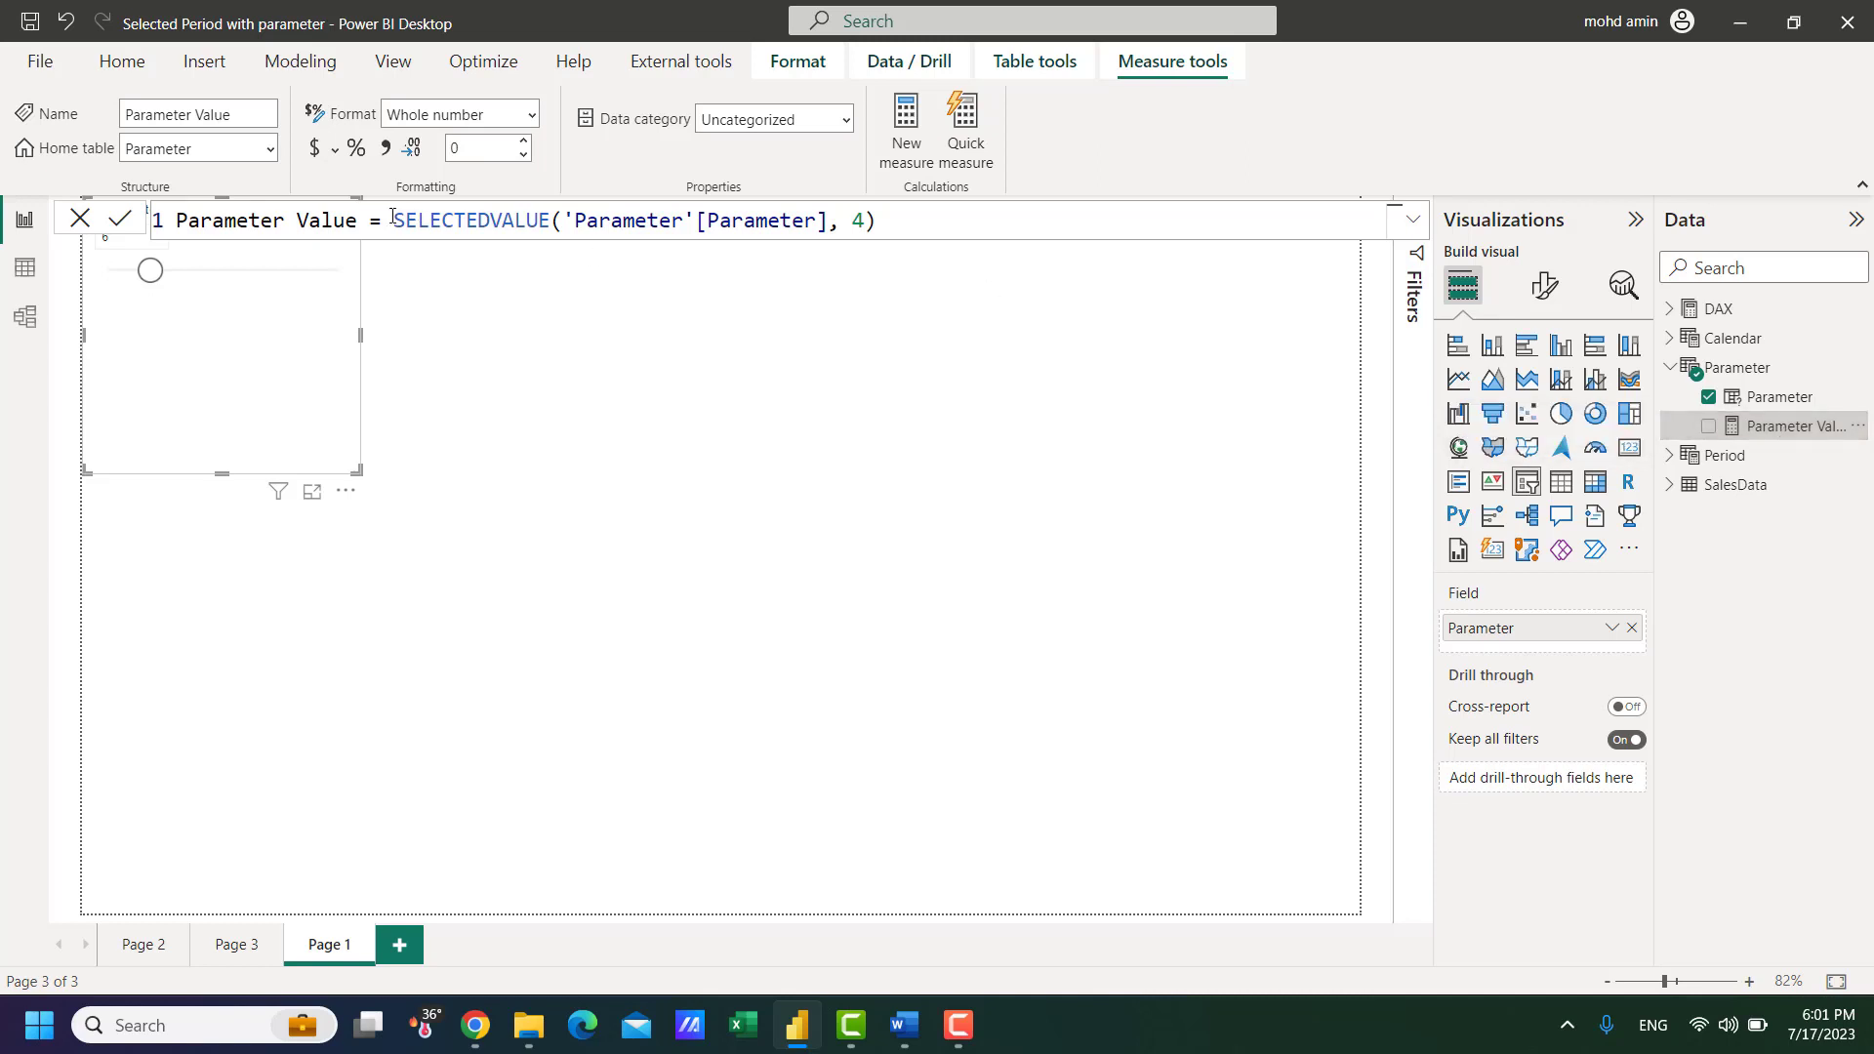
{"action": "left_click_drag", "start_coordinate": [392, 219], "coordinate": [574, 219]}
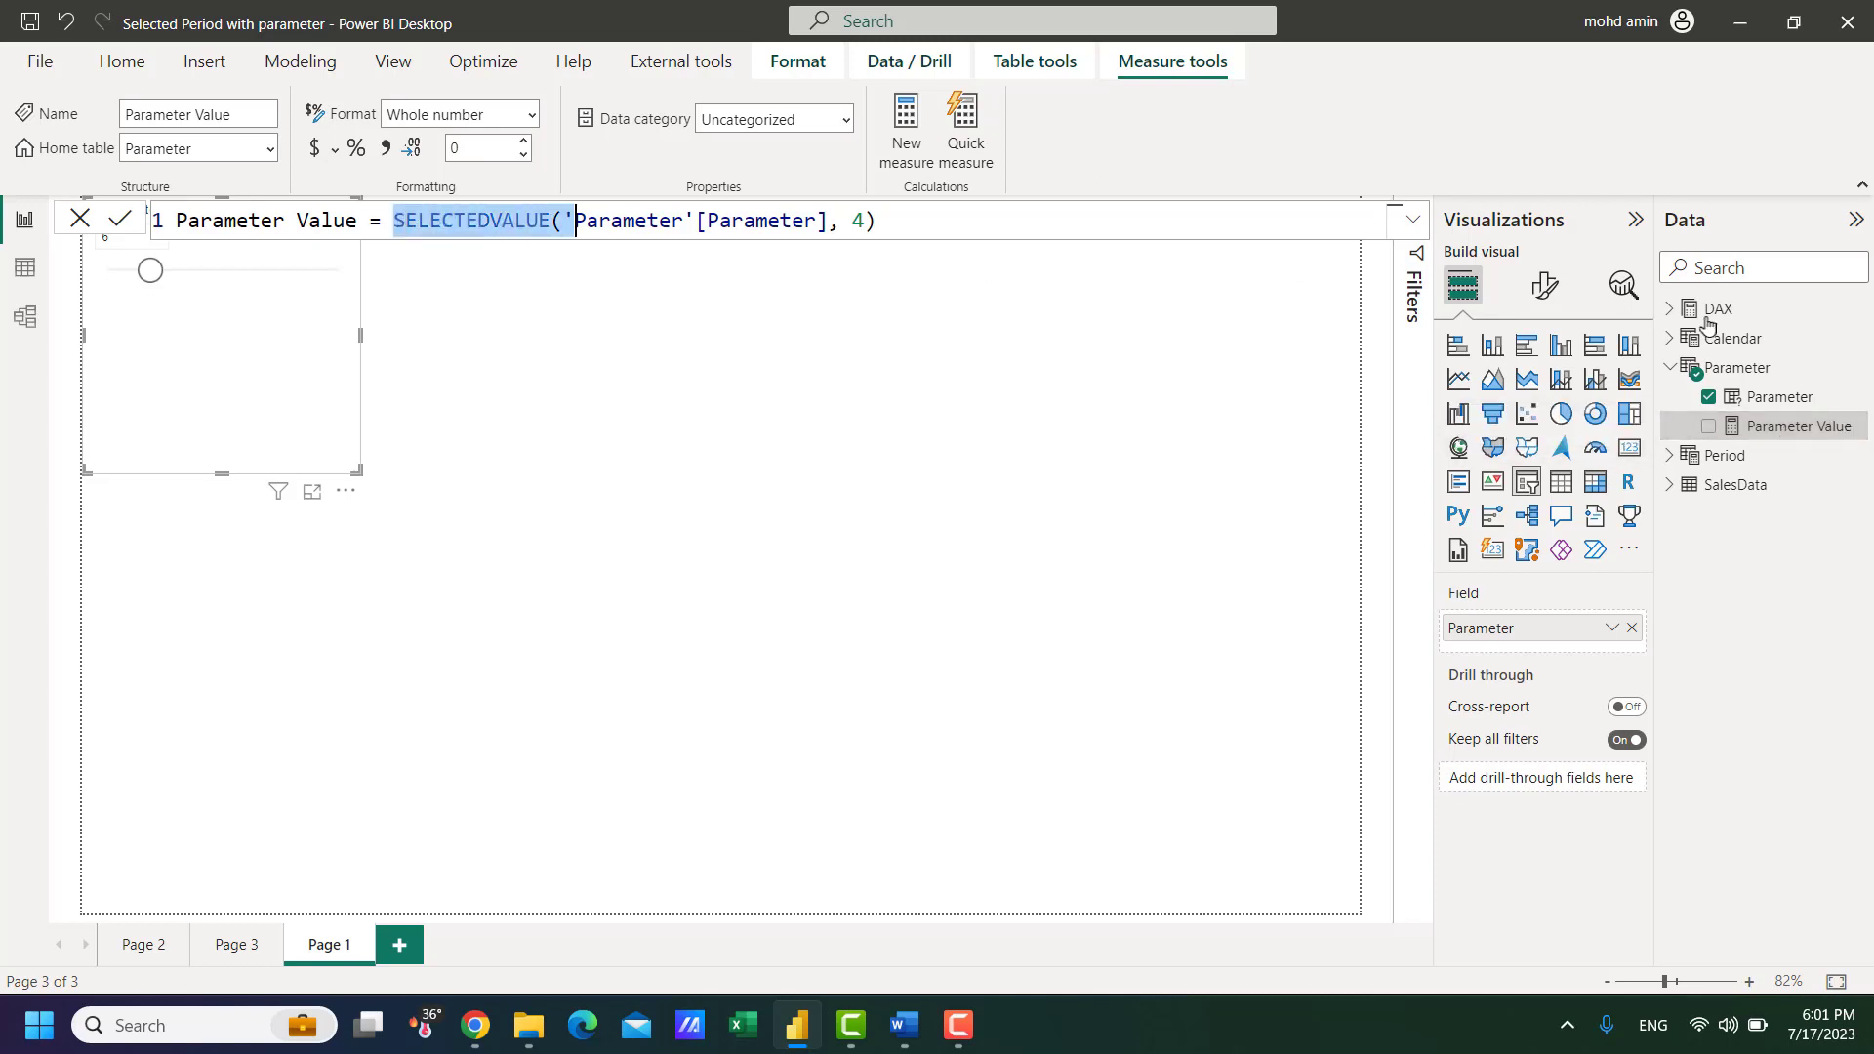
{"action": "left_click", "coordinate": [1771, 398]}
Step: Add a card visual showing Parameter Value
{"action": "left_click", "coordinate": [1081, 491]}
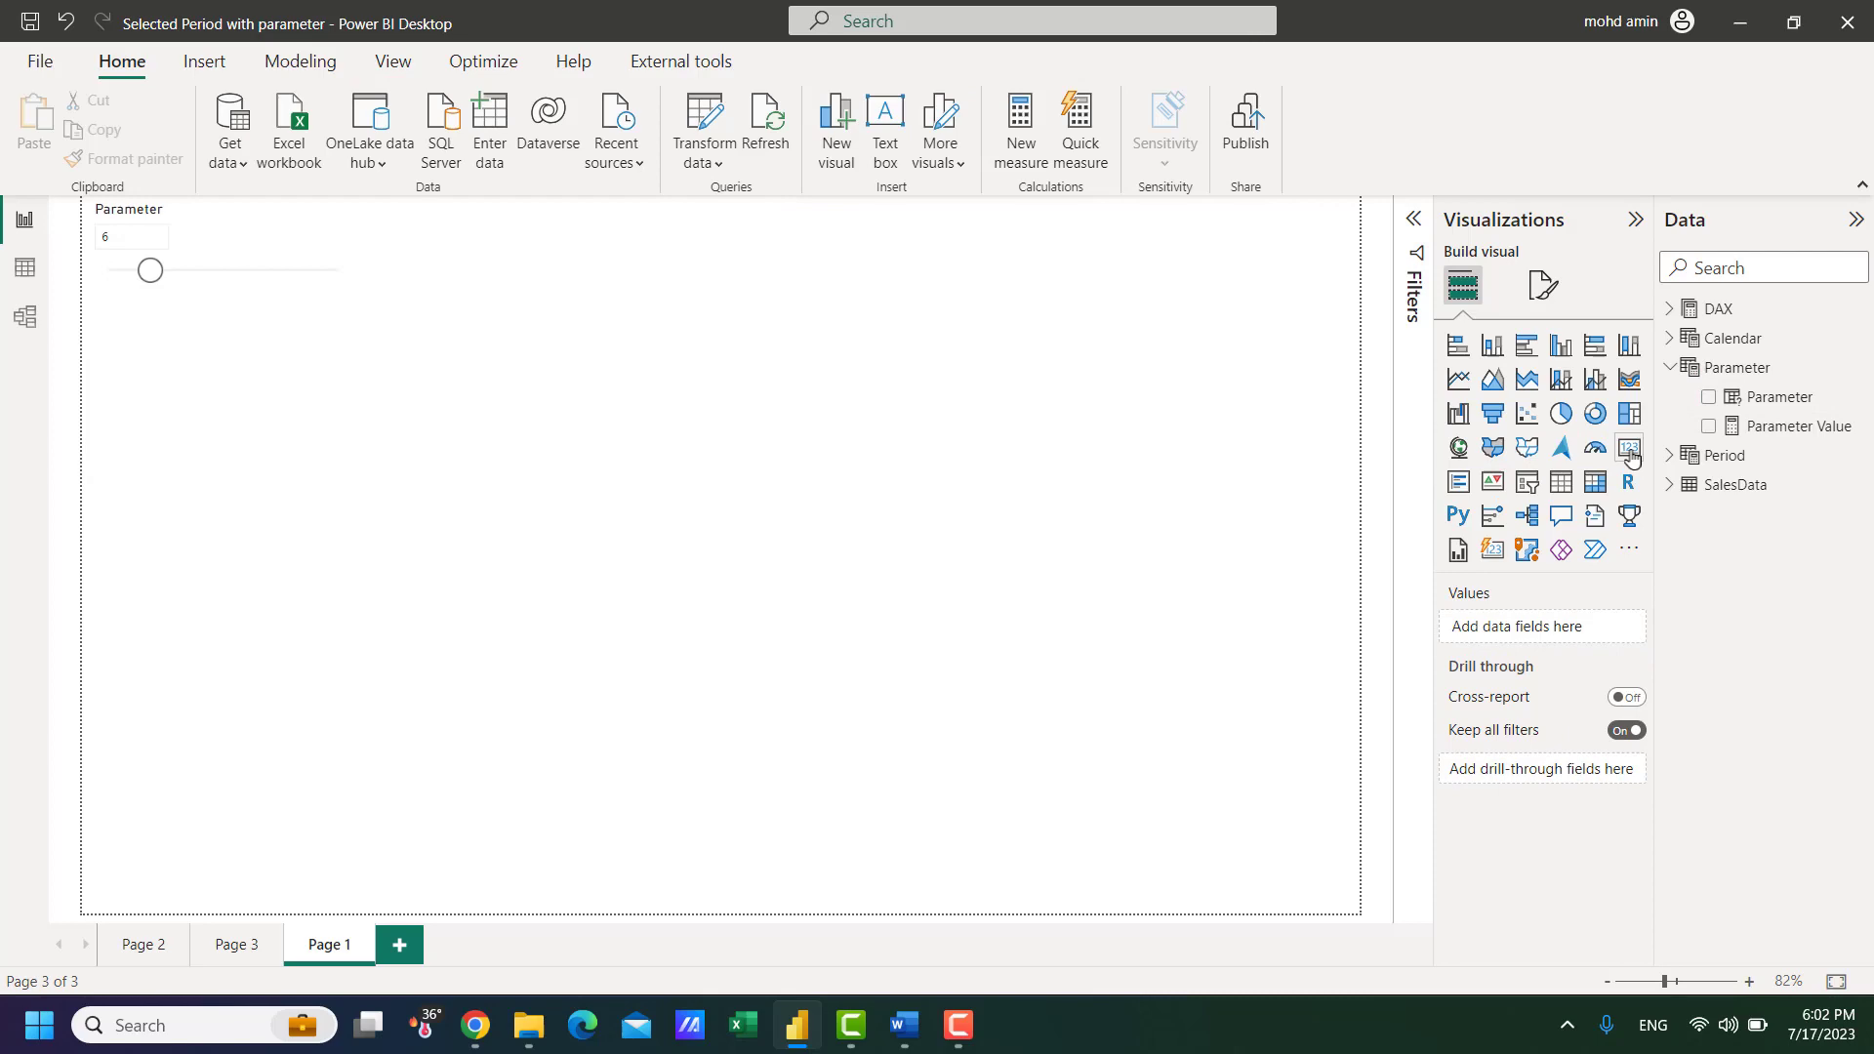
{"action": "left_click", "coordinate": [1630, 449]}
{"action": "left_click", "coordinate": [1708, 426]}
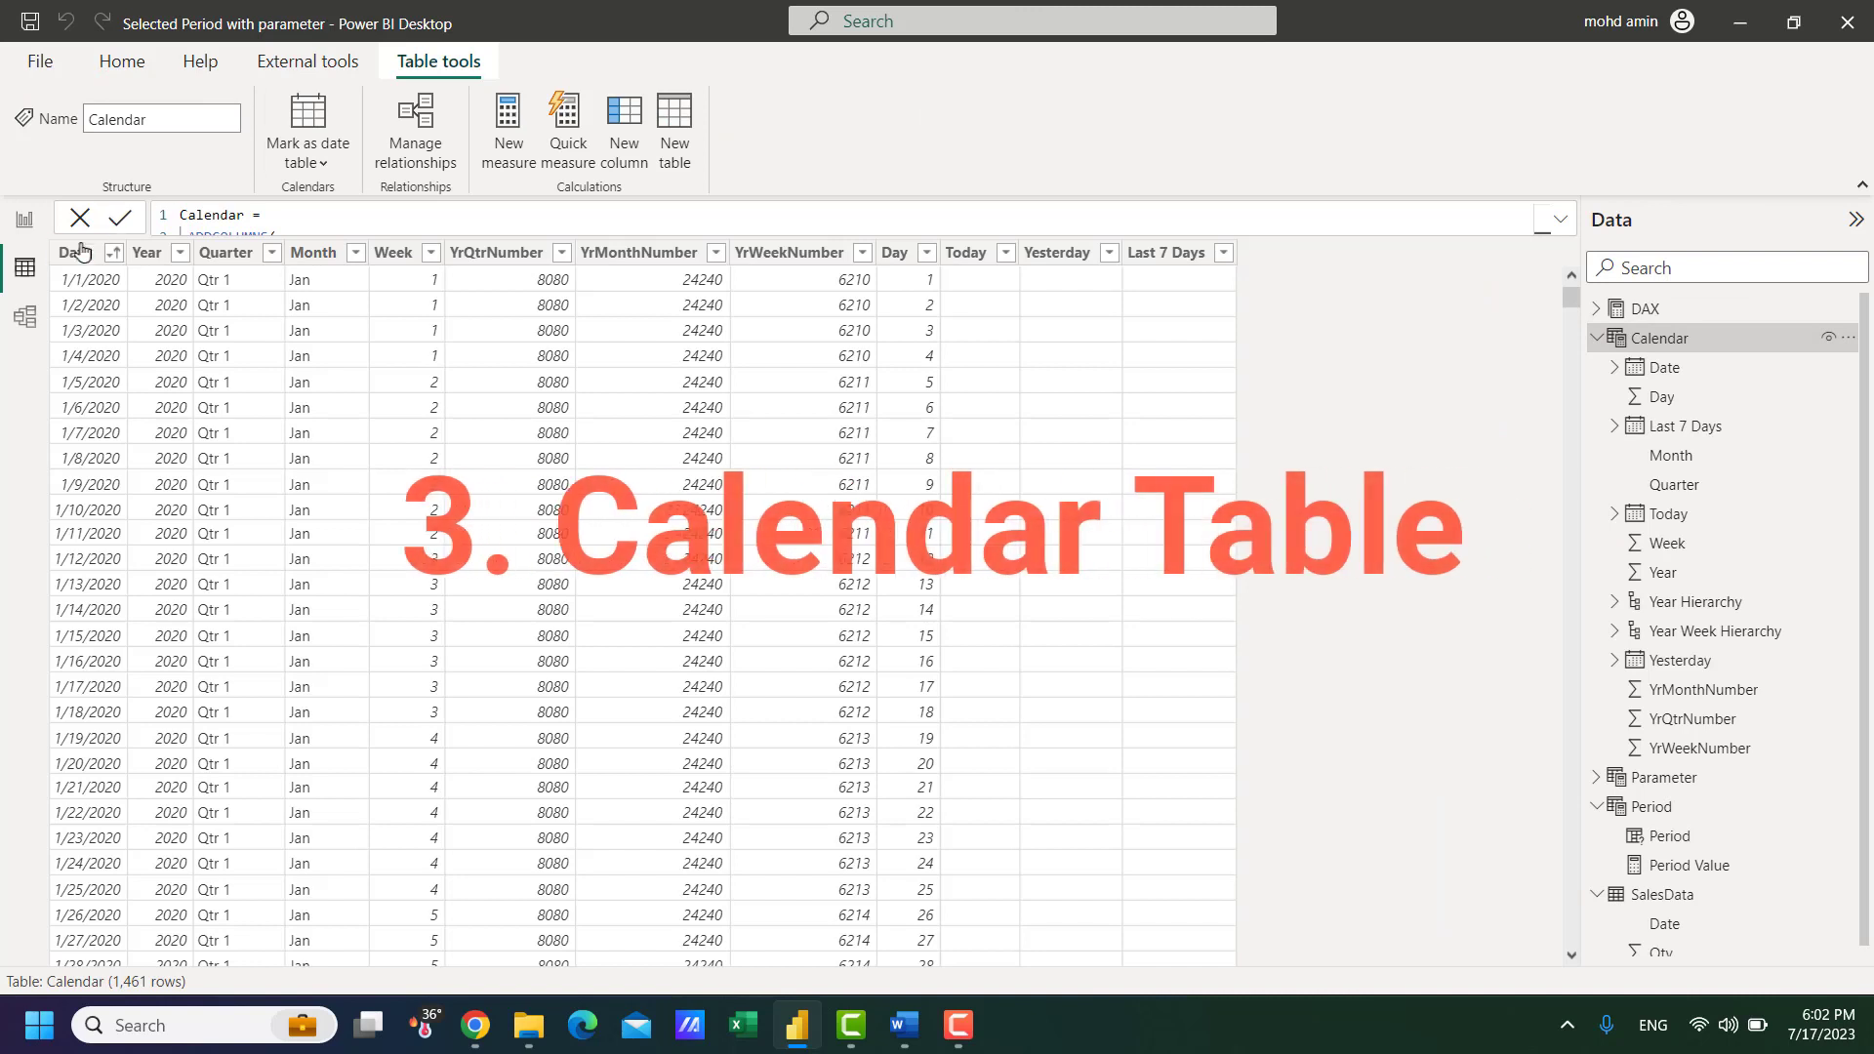
Step: Inspect Calendar's Date, Year, Quarter, Month, Week and YrQtrNumber columns, checking values around 3/31/2020
{"action": "left_click", "coordinate": [75, 253]}
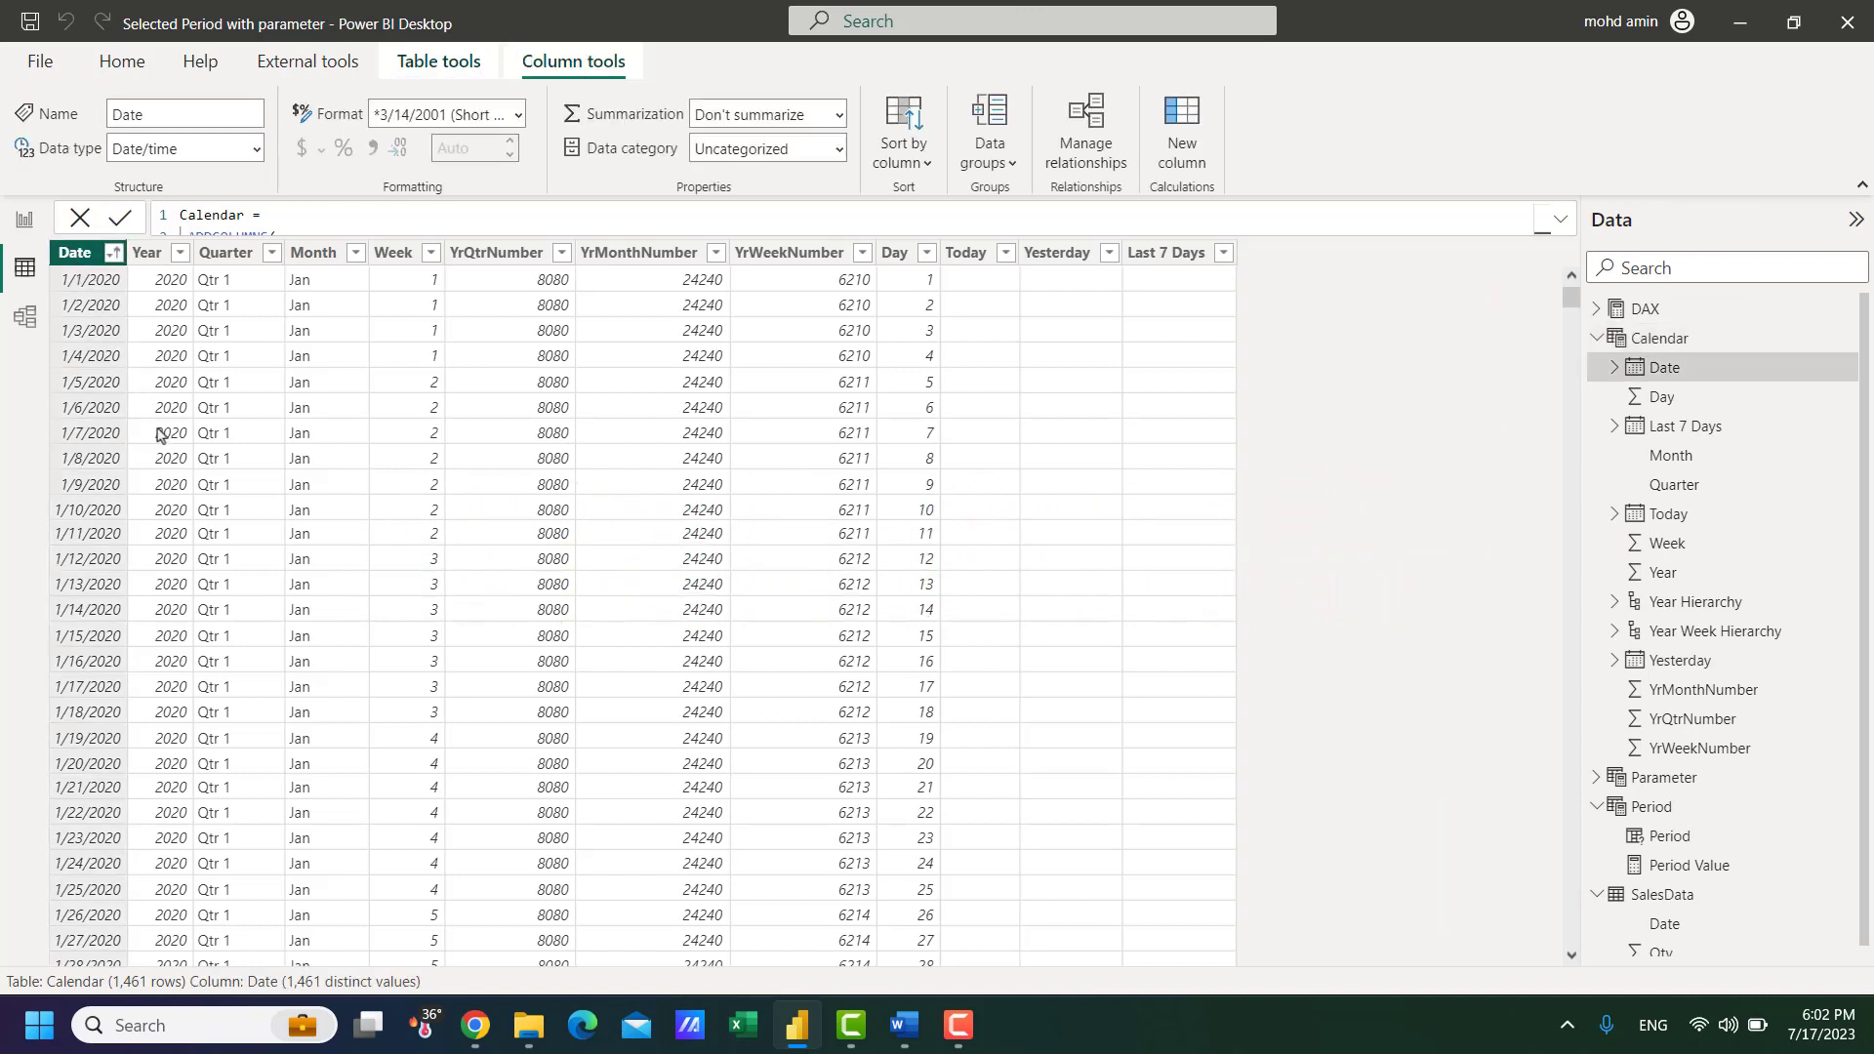
{"action": "left_click", "coordinate": [146, 253]}
{"action": "left_click", "coordinate": [229, 254]}
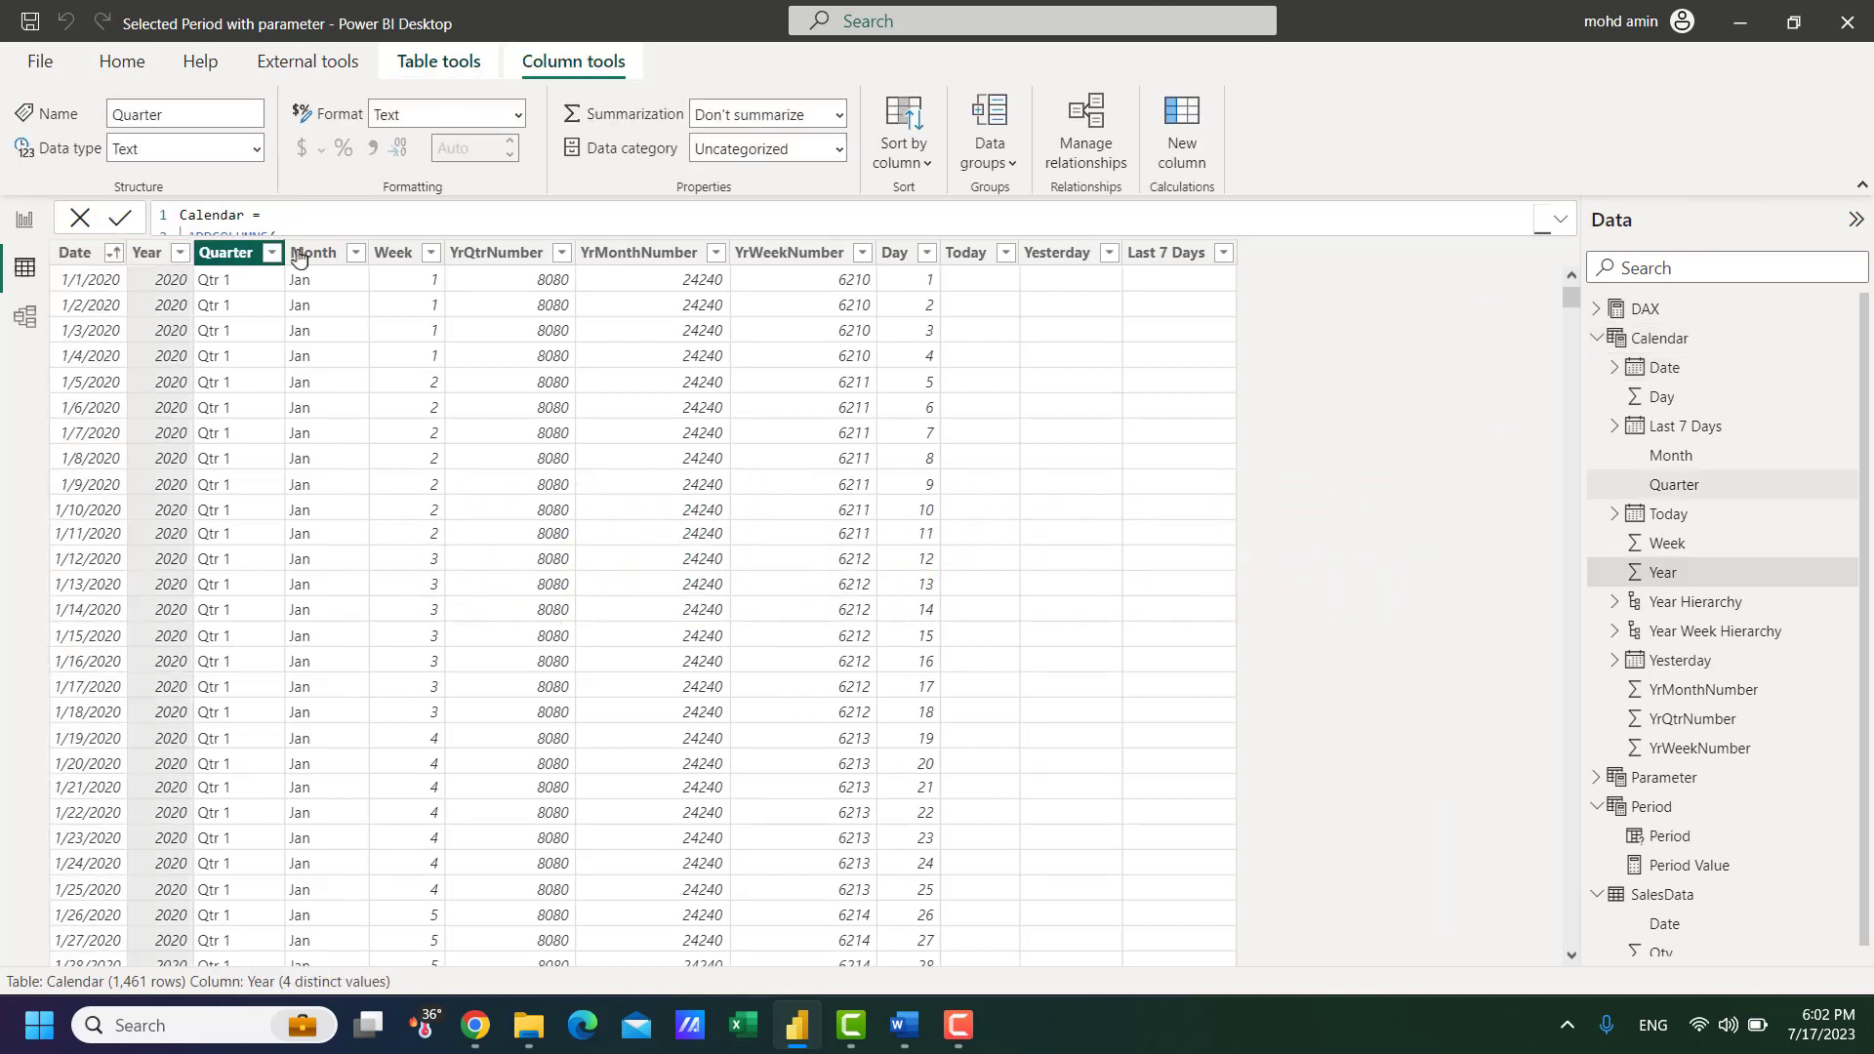
{"action": "left_click", "coordinate": [337, 253]}
{"action": "left_click", "coordinate": [412, 256]}
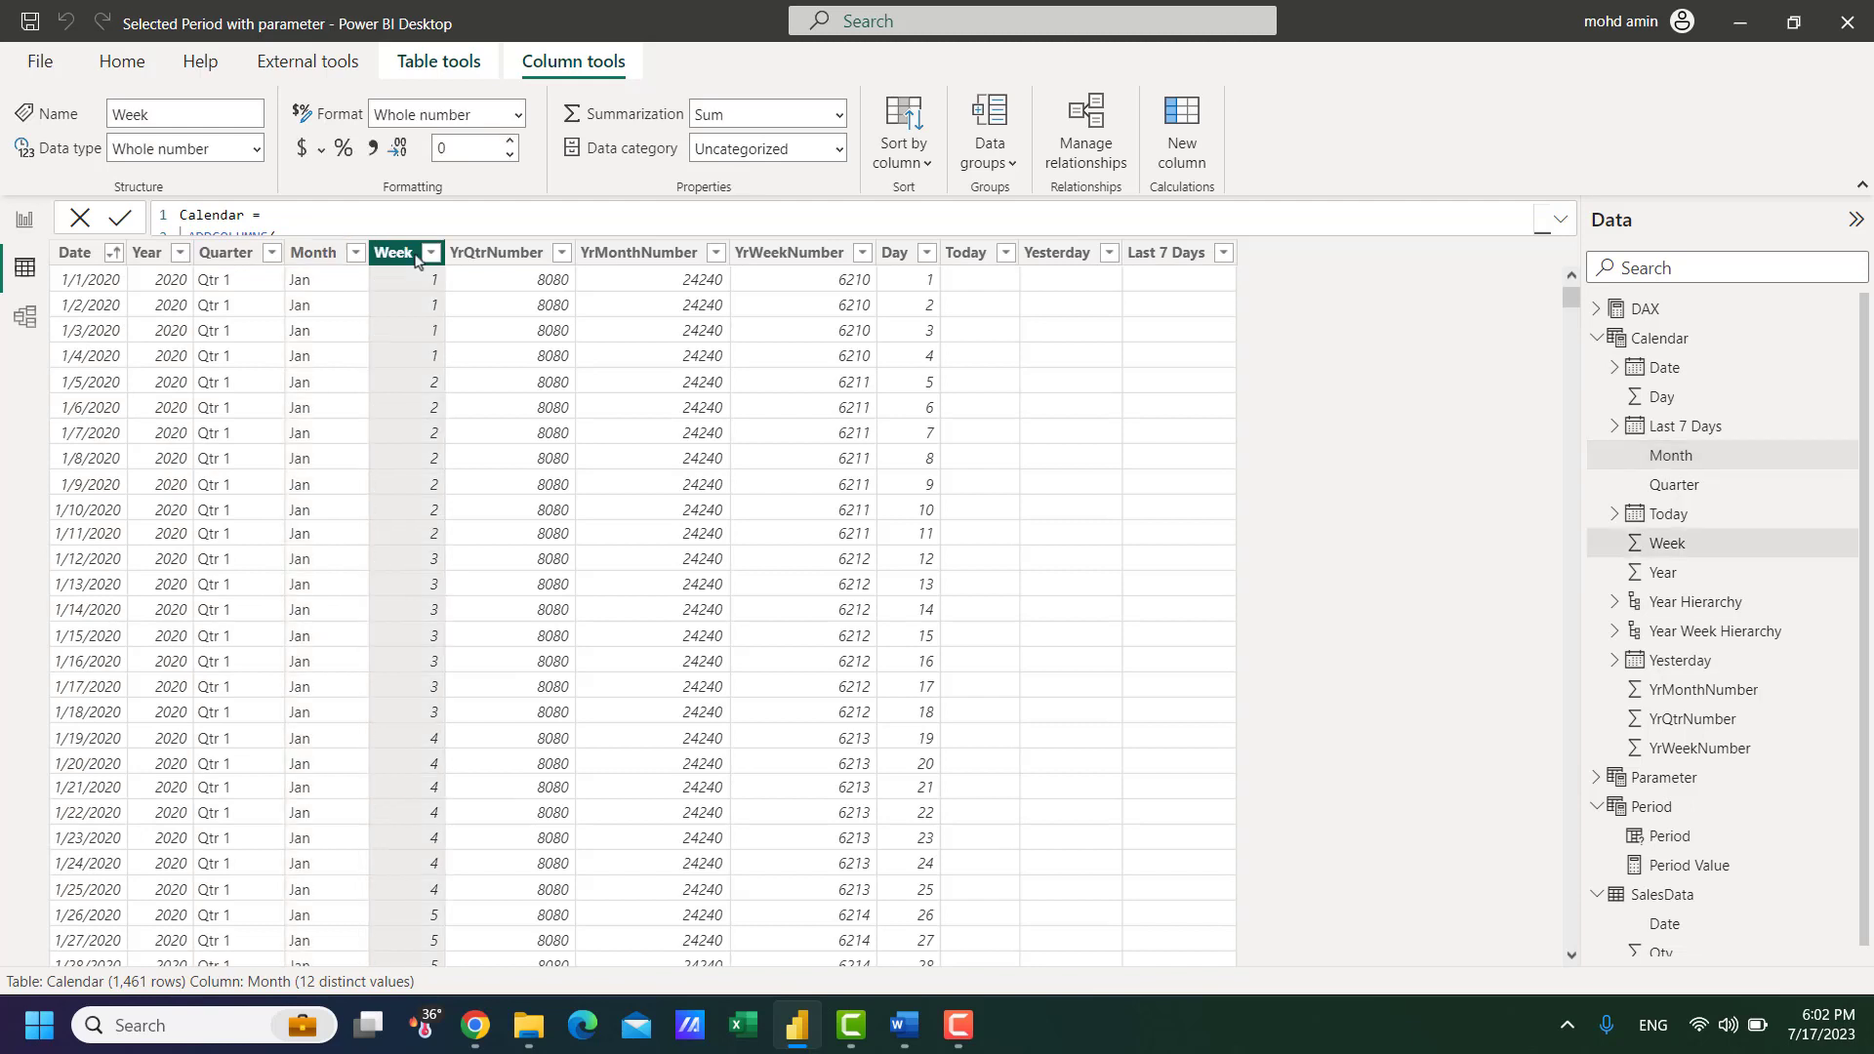
{"action": "left_click", "coordinate": [515, 256]}
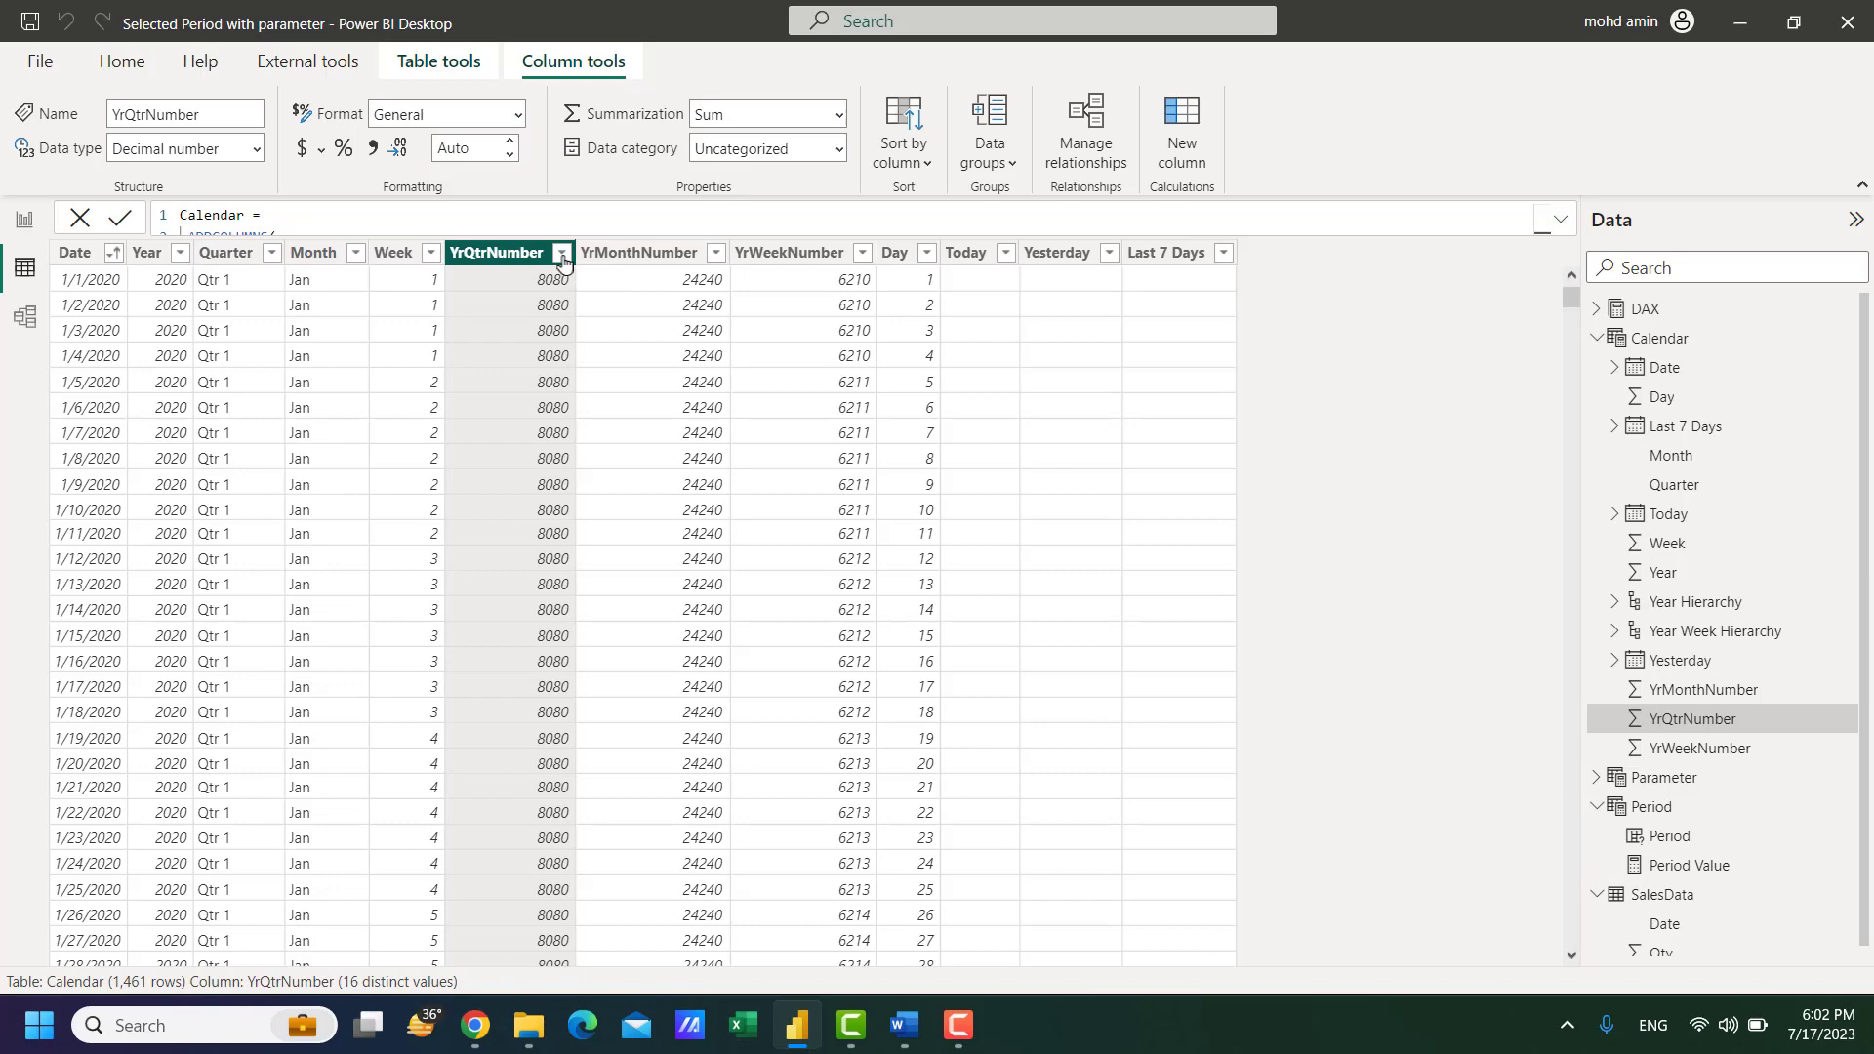
{"action": "scroll", "coordinate": [230, 527], "scroll_direction": "down", "scroll_amount": 15}
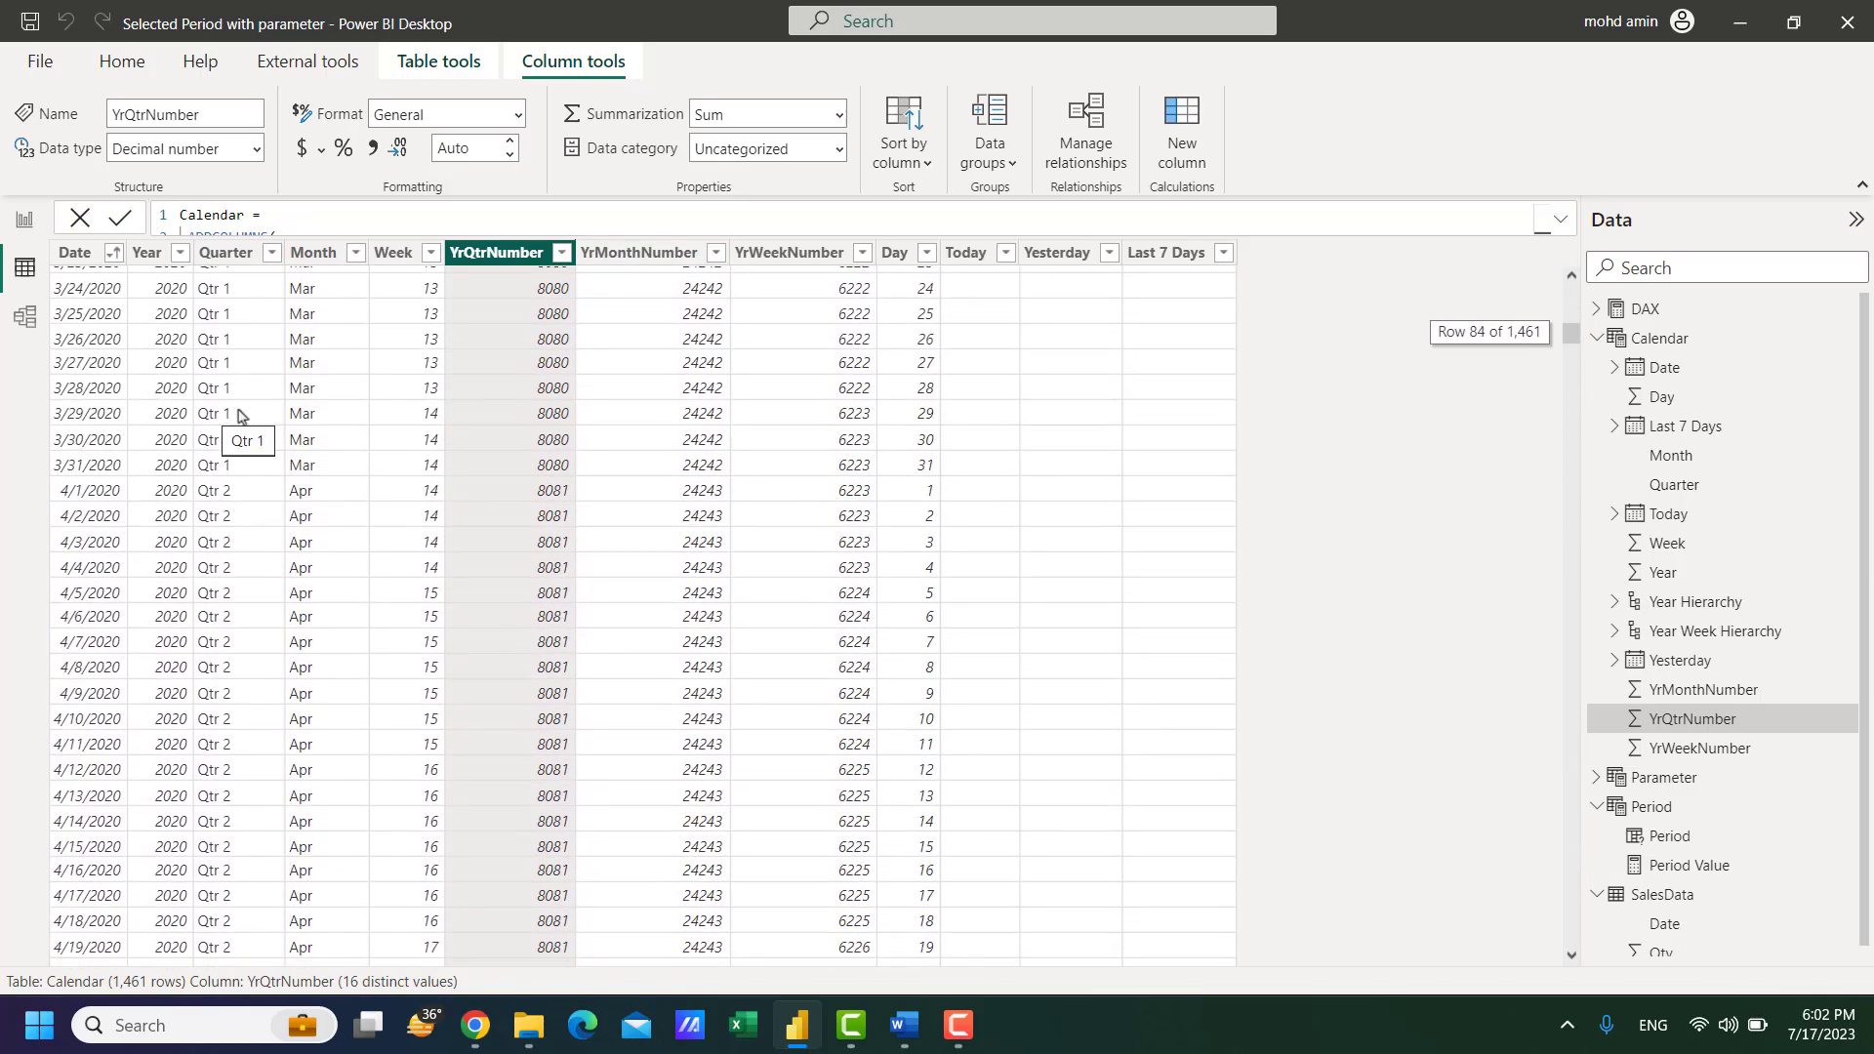
{"action": "left_click", "coordinate": [527, 413]}
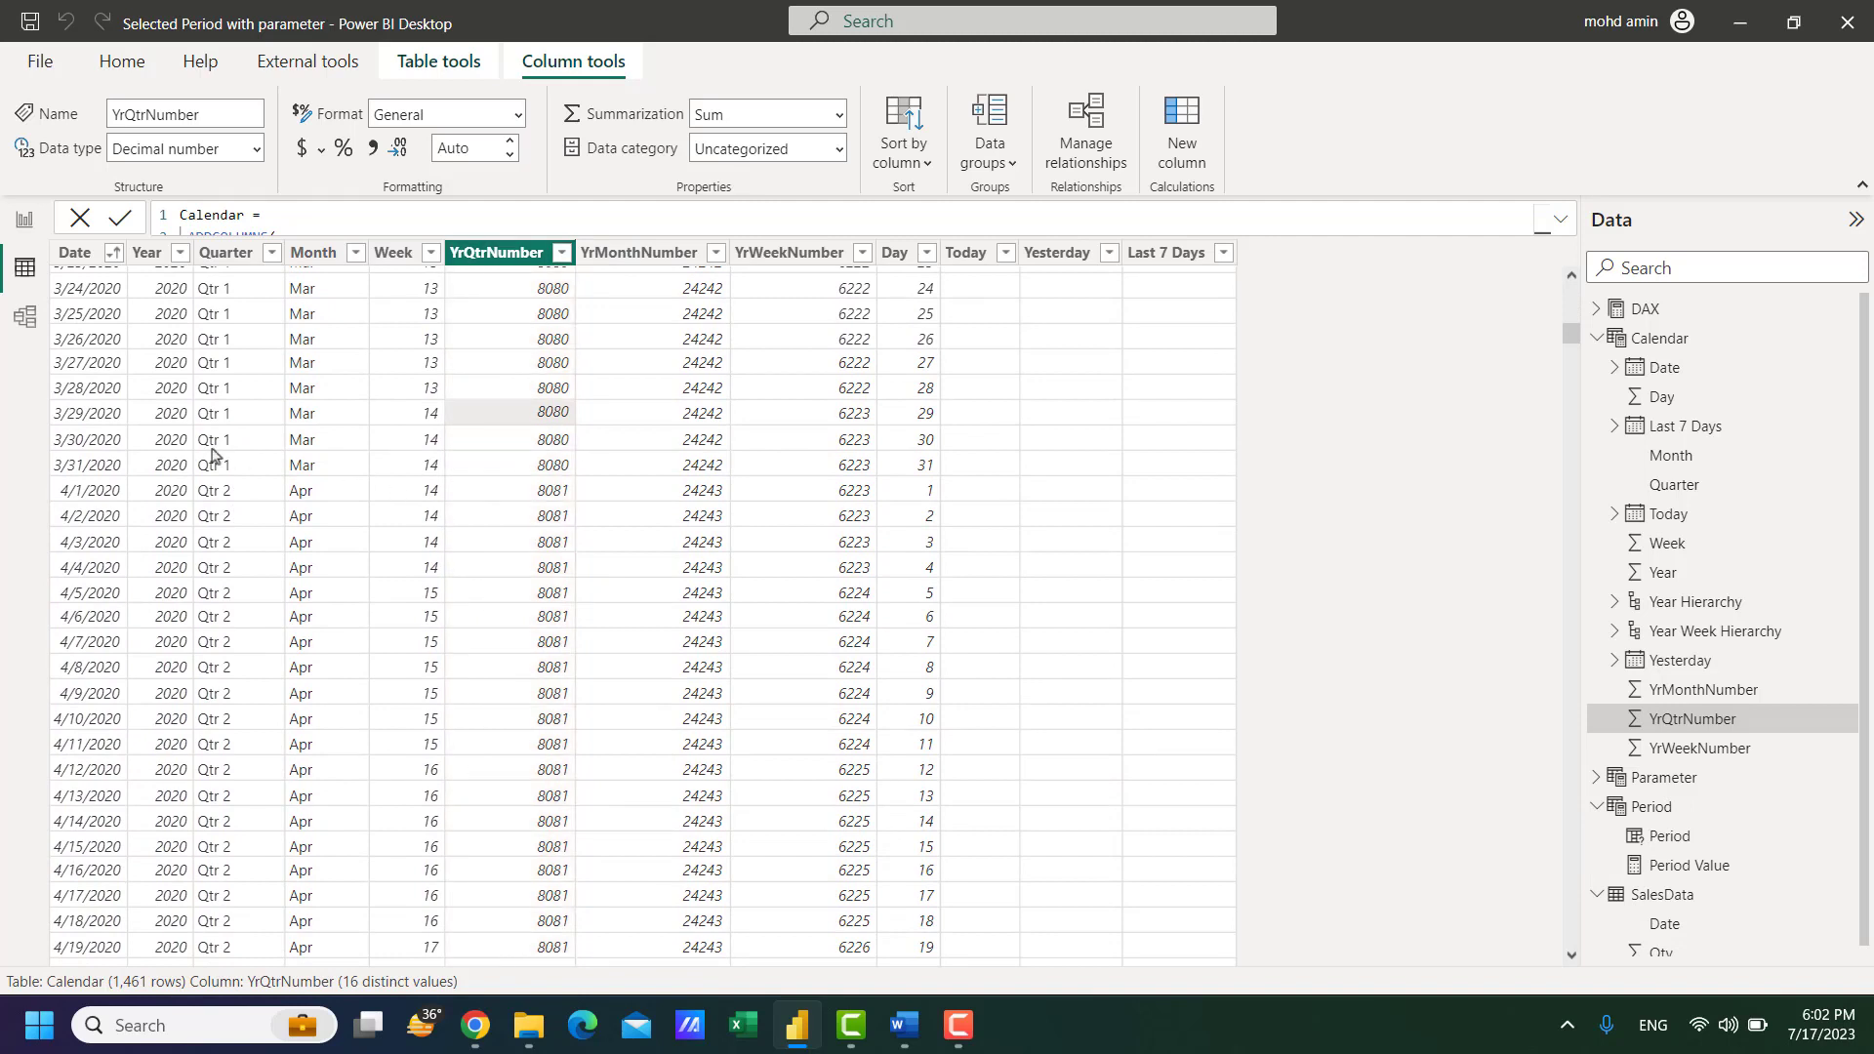
{"action": "left_click", "coordinate": [536, 468]}
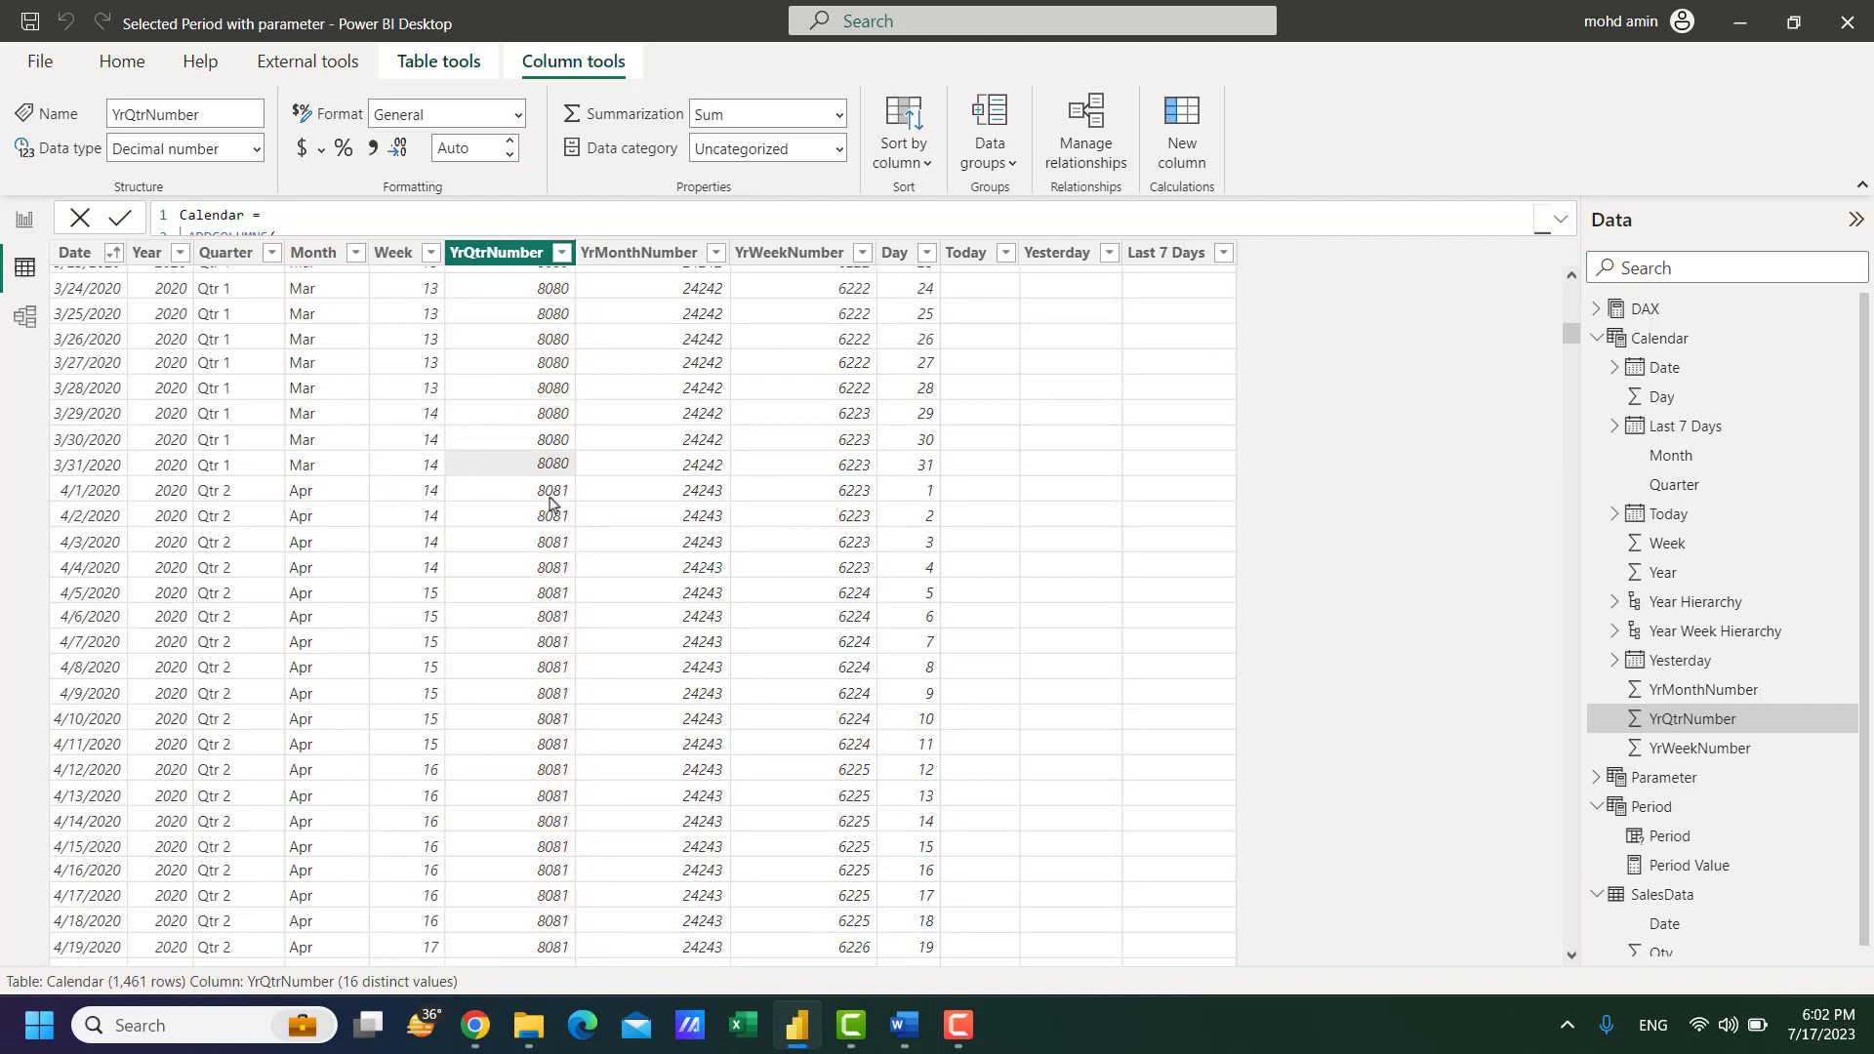
{"action": "left_click", "coordinate": [557, 489]}
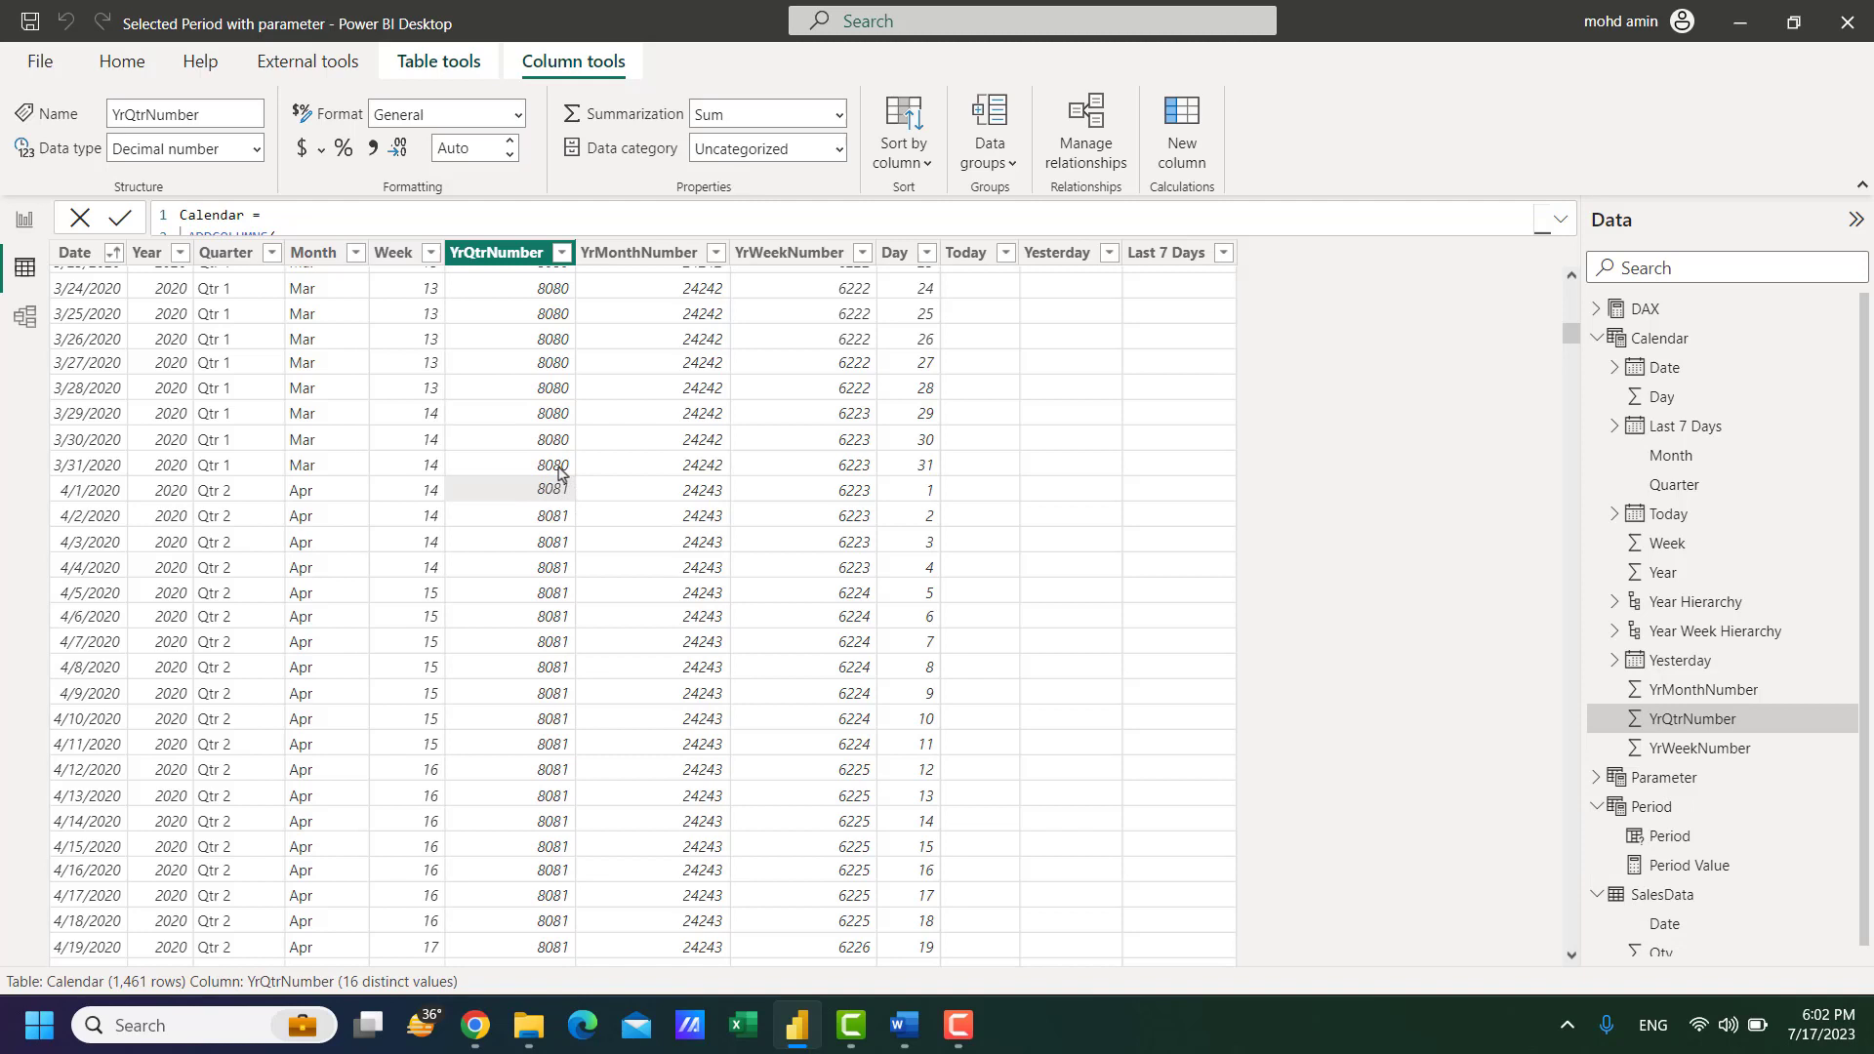
{"action": "left_click", "coordinate": [561, 471]}
Step: Compare YrMonthNumber and YrWeekNumber, then expand the Calendar formula to its YrQtrNumber definition
{"action": "left_click", "coordinate": [670, 261]}
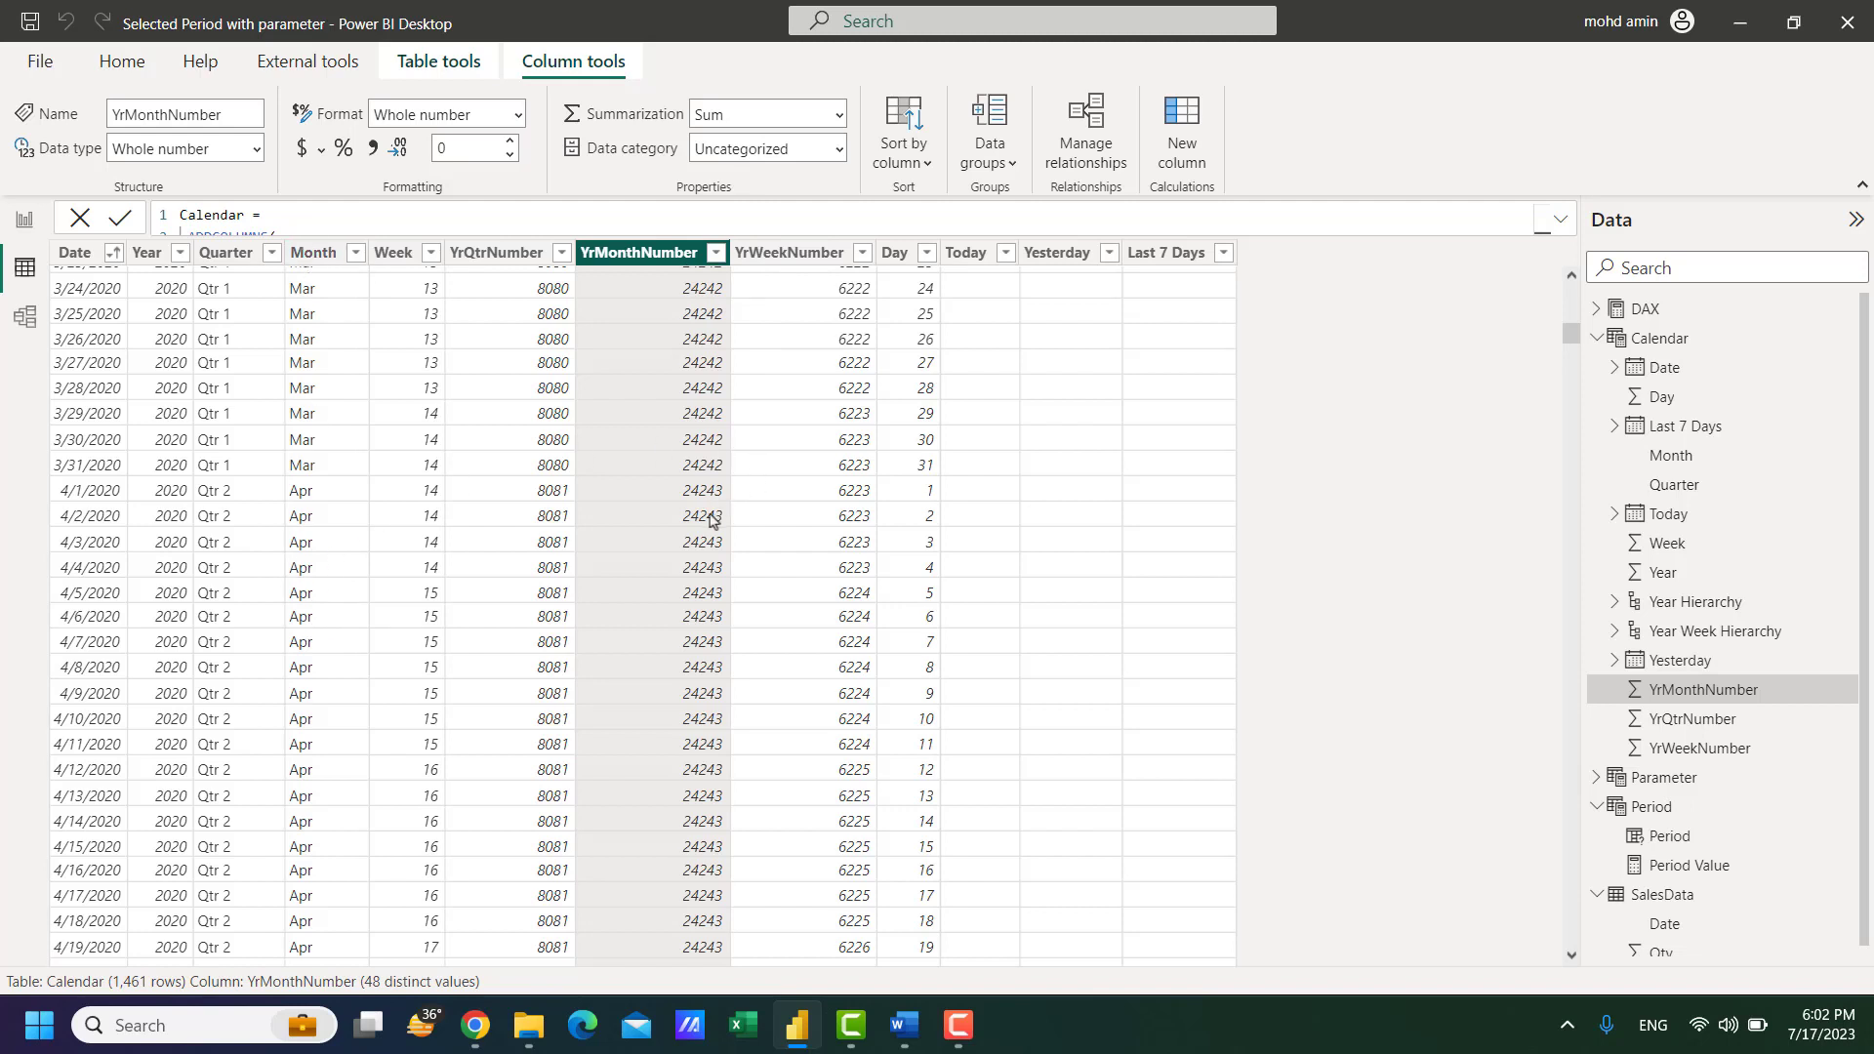
{"action": "left_click", "coordinate": [806, 256]}
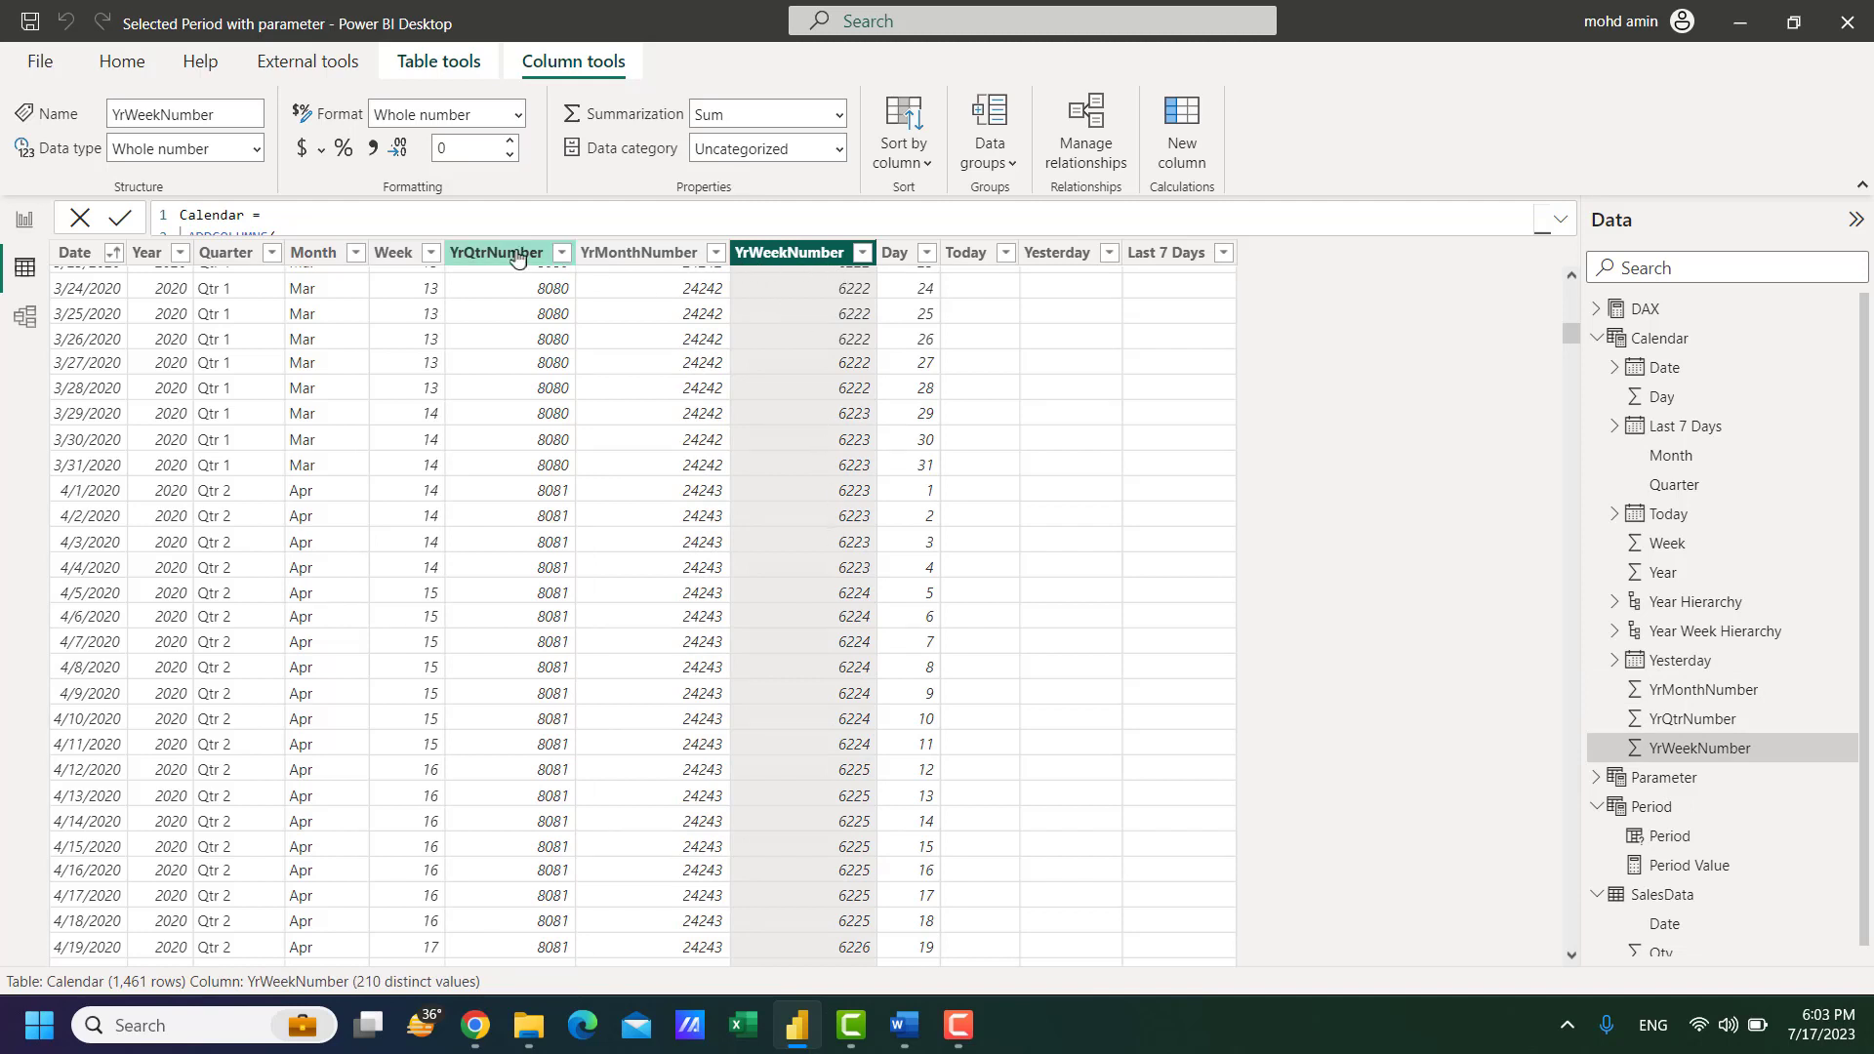
{"action": "left_click", "coordinate": [631, 255]}
{"action": "left_click", "coordinate": [764, 256]}
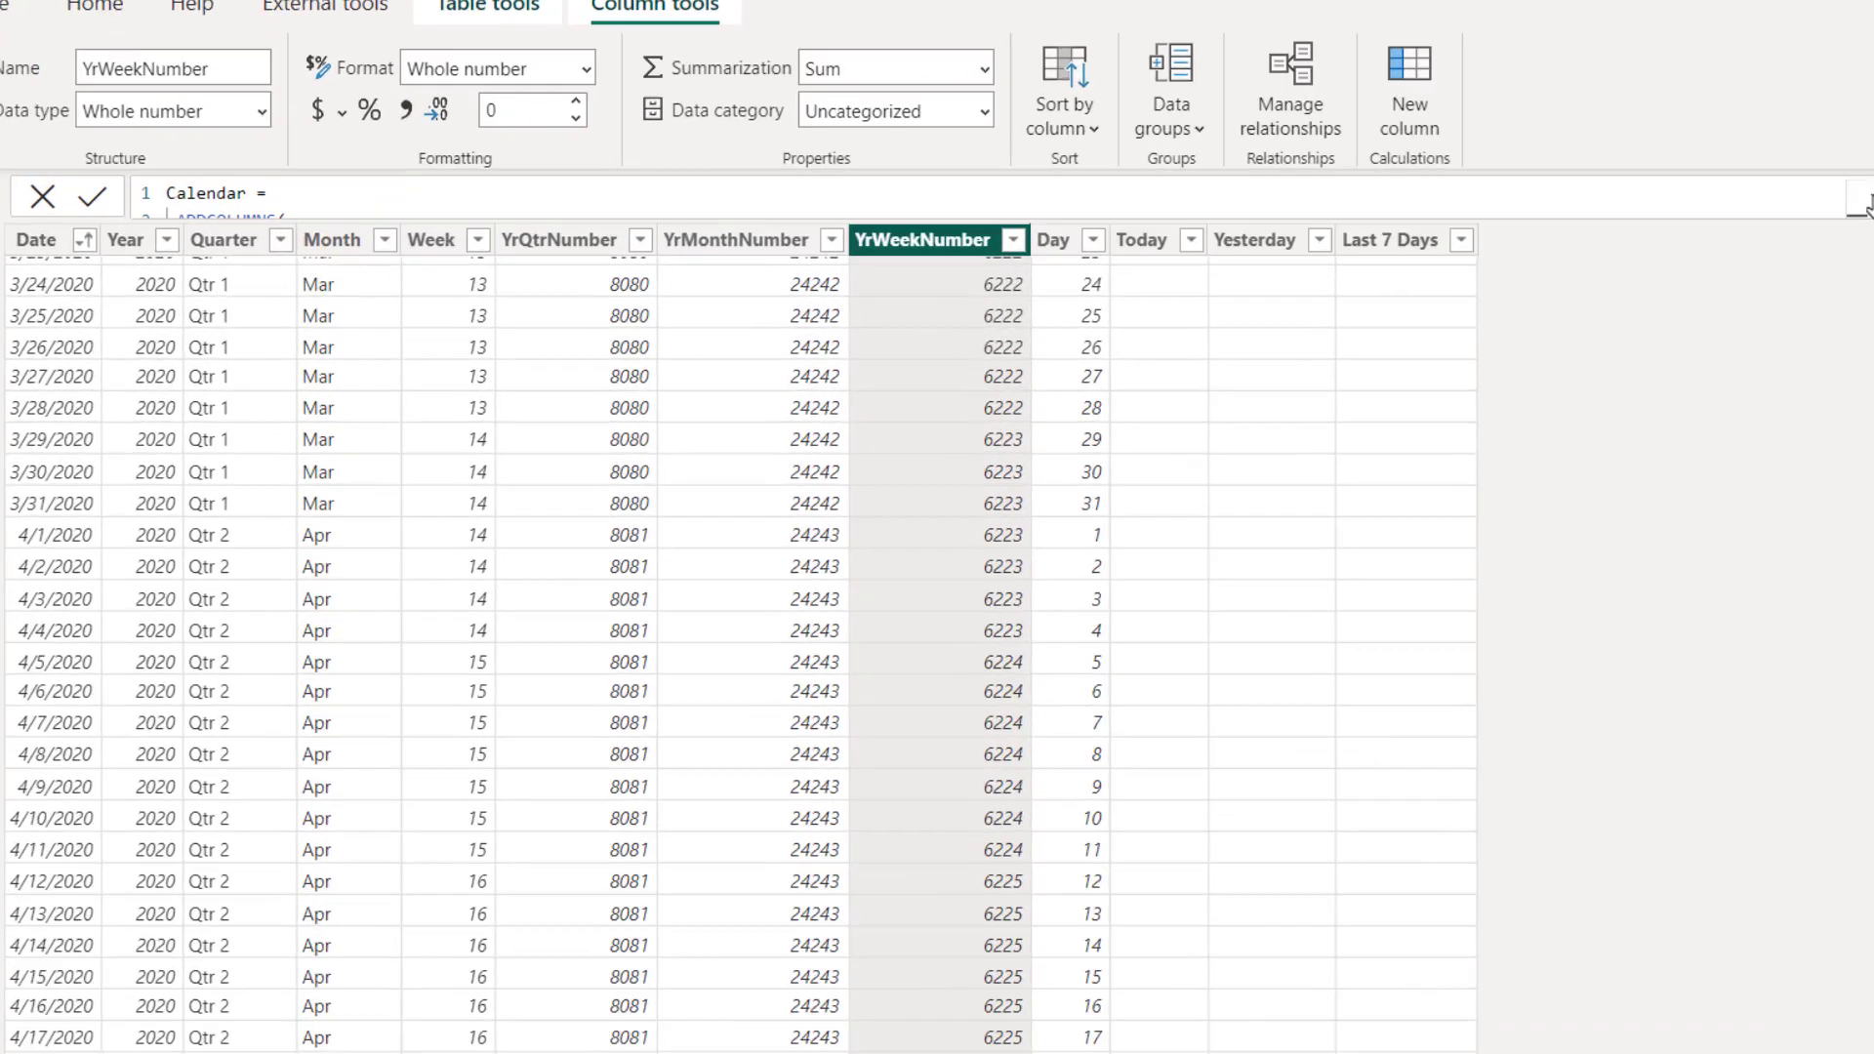
{"action": "left_click", "coordinate": [1554, 222]}
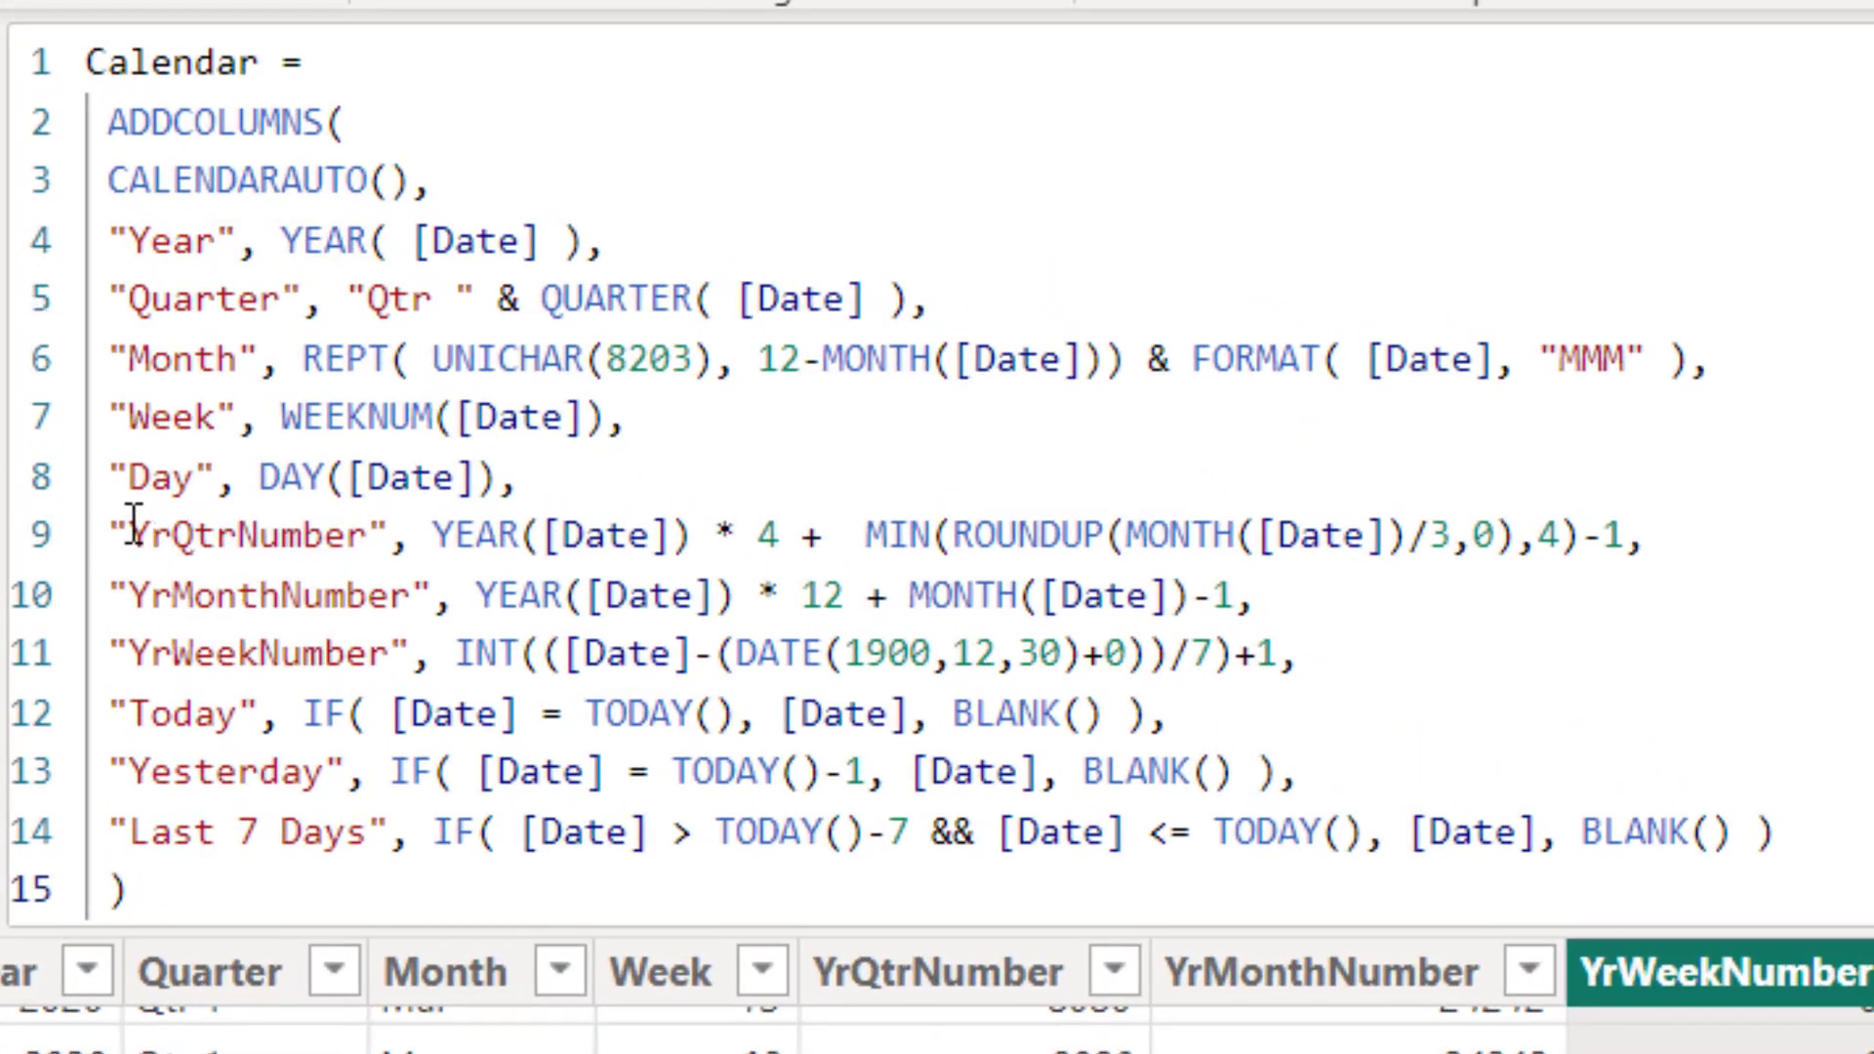
{"action": "left_click_drag", "start_coordinate": [111, 532], "coordinate": [1362, 668]}
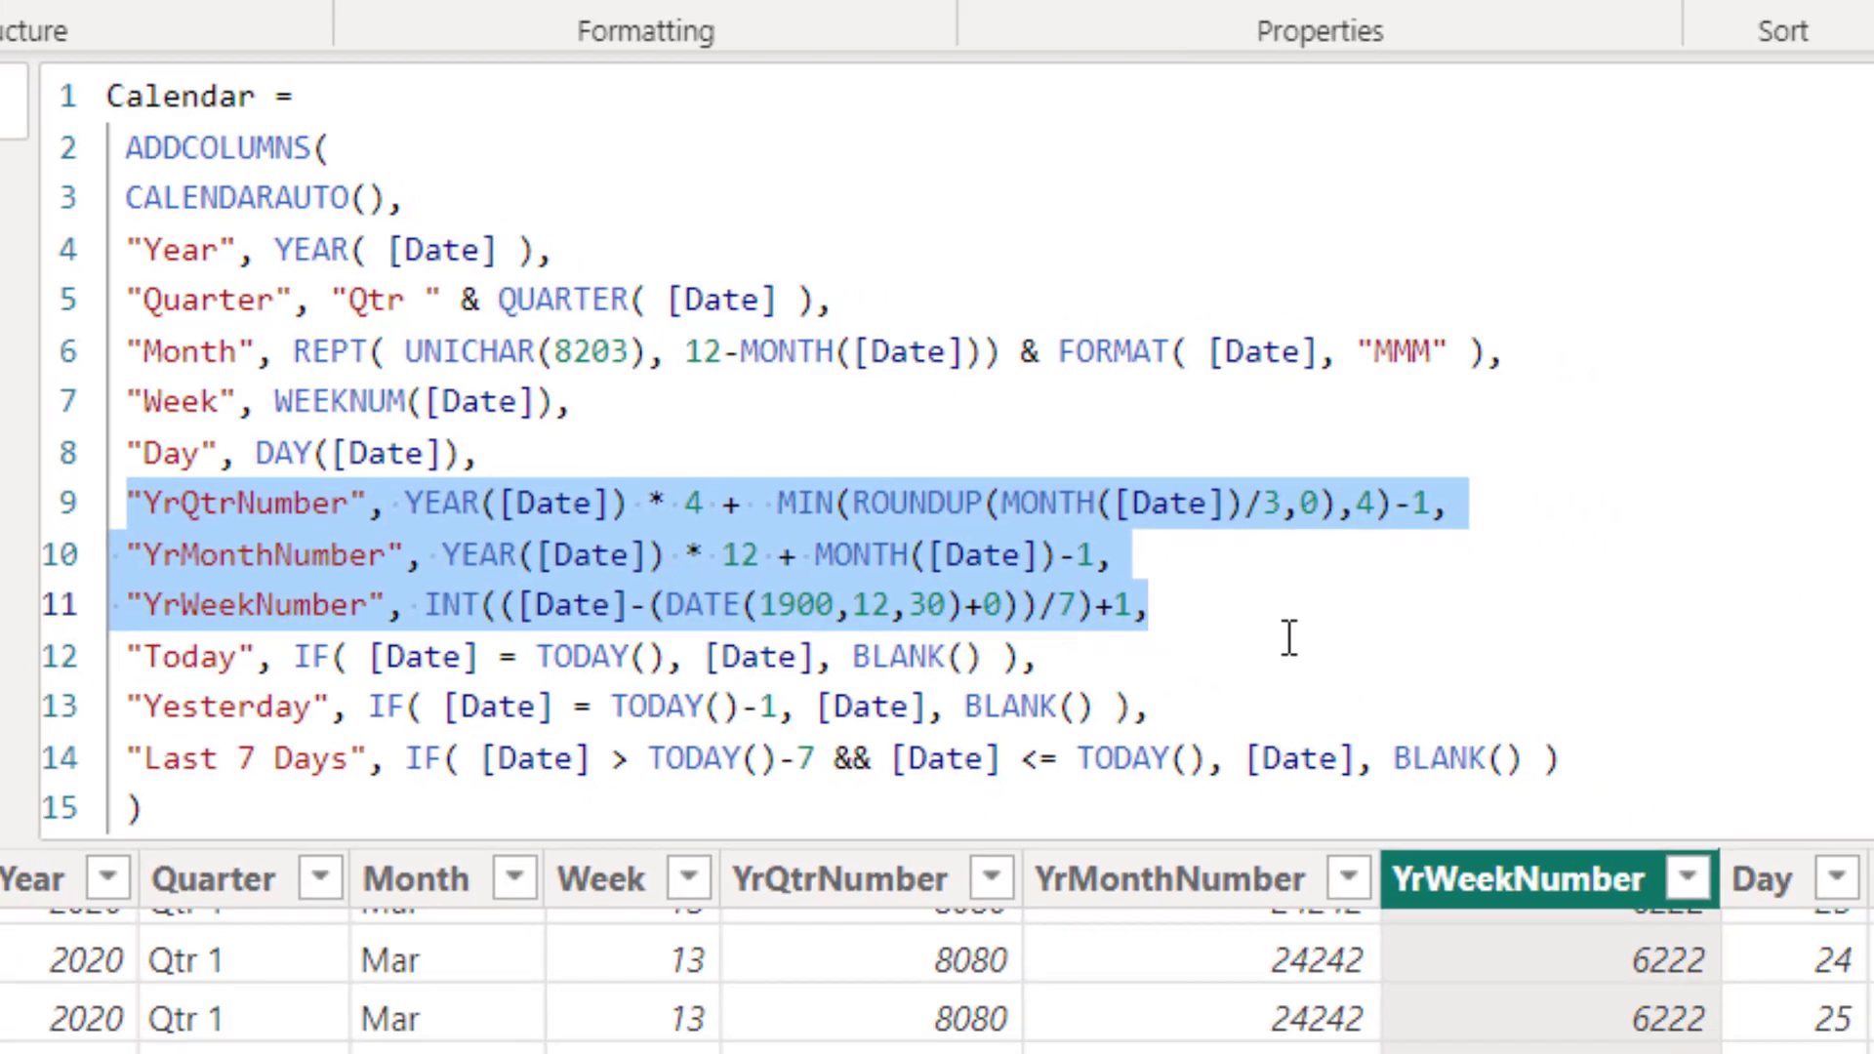
Step: In the model diagram, inspect the Period table, Calendar–SalesData relationship and SalesData Date column
{"action": "left_click", "coordinate": [25, 316]}
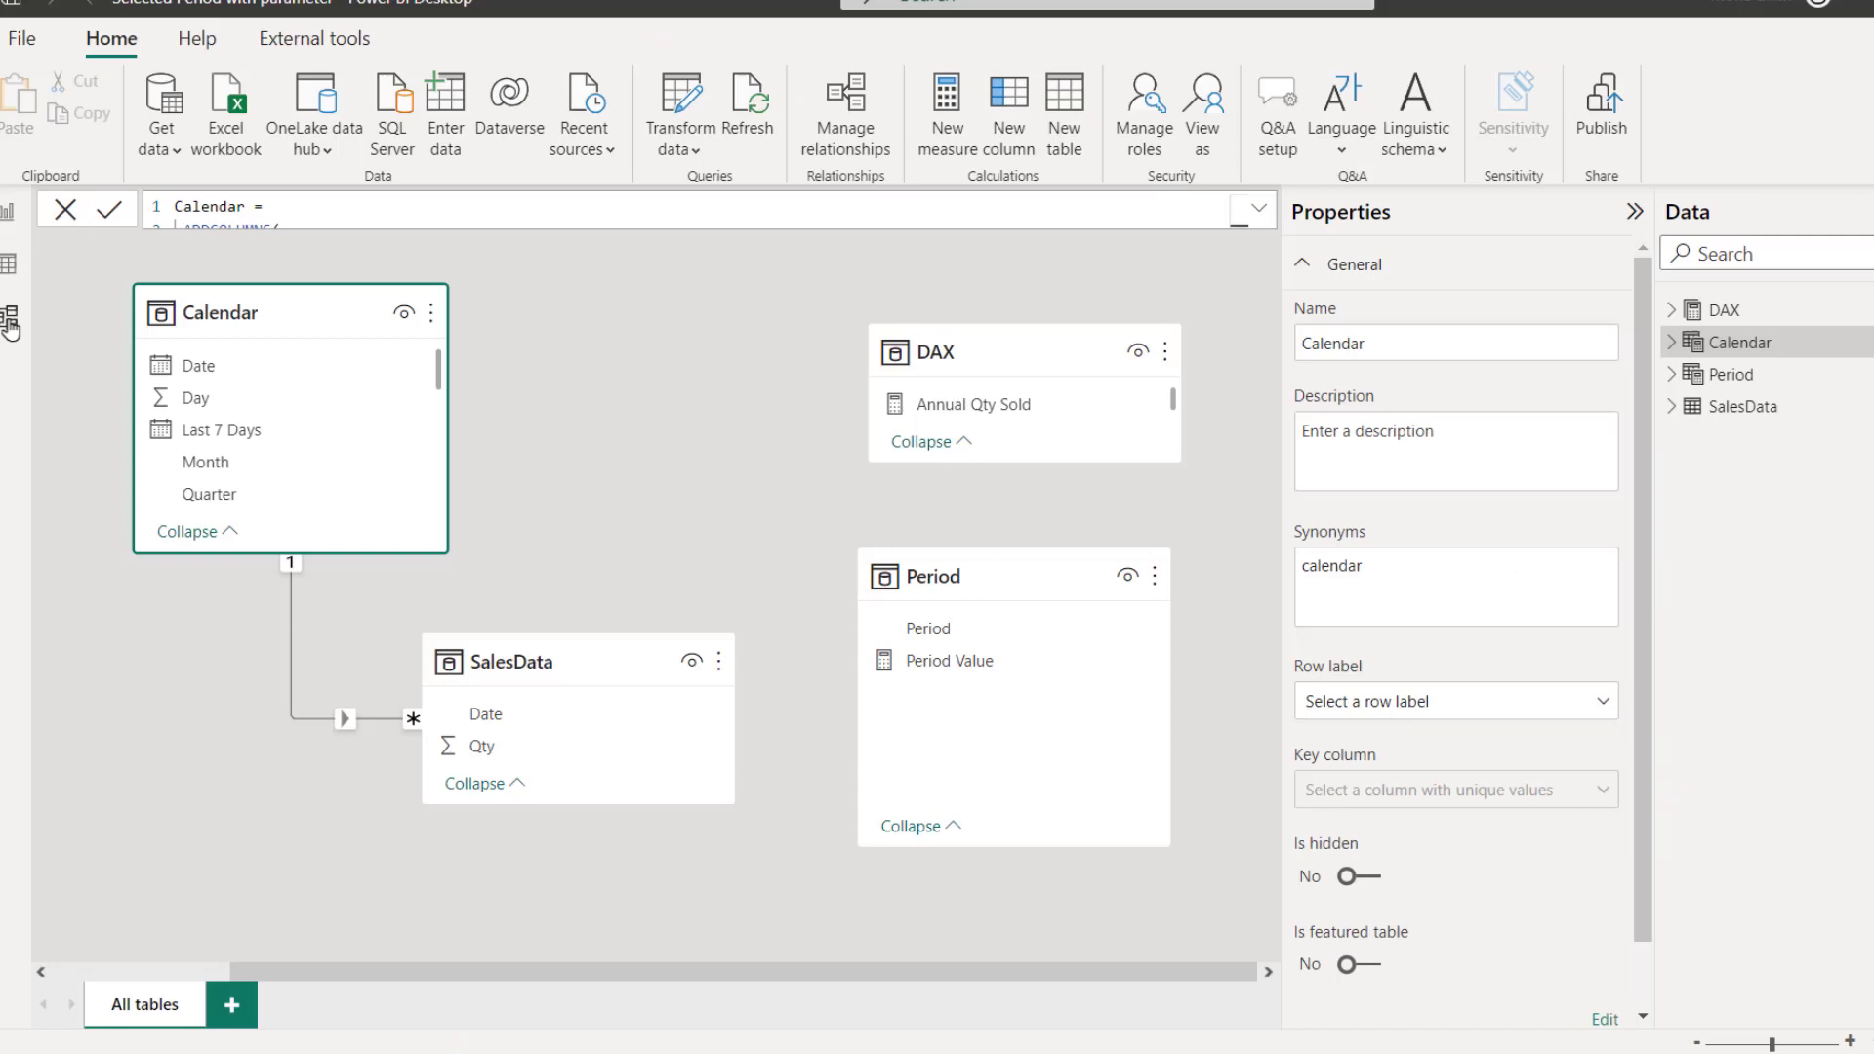
{"action": "left_click", "coordinate": [915, 549]}
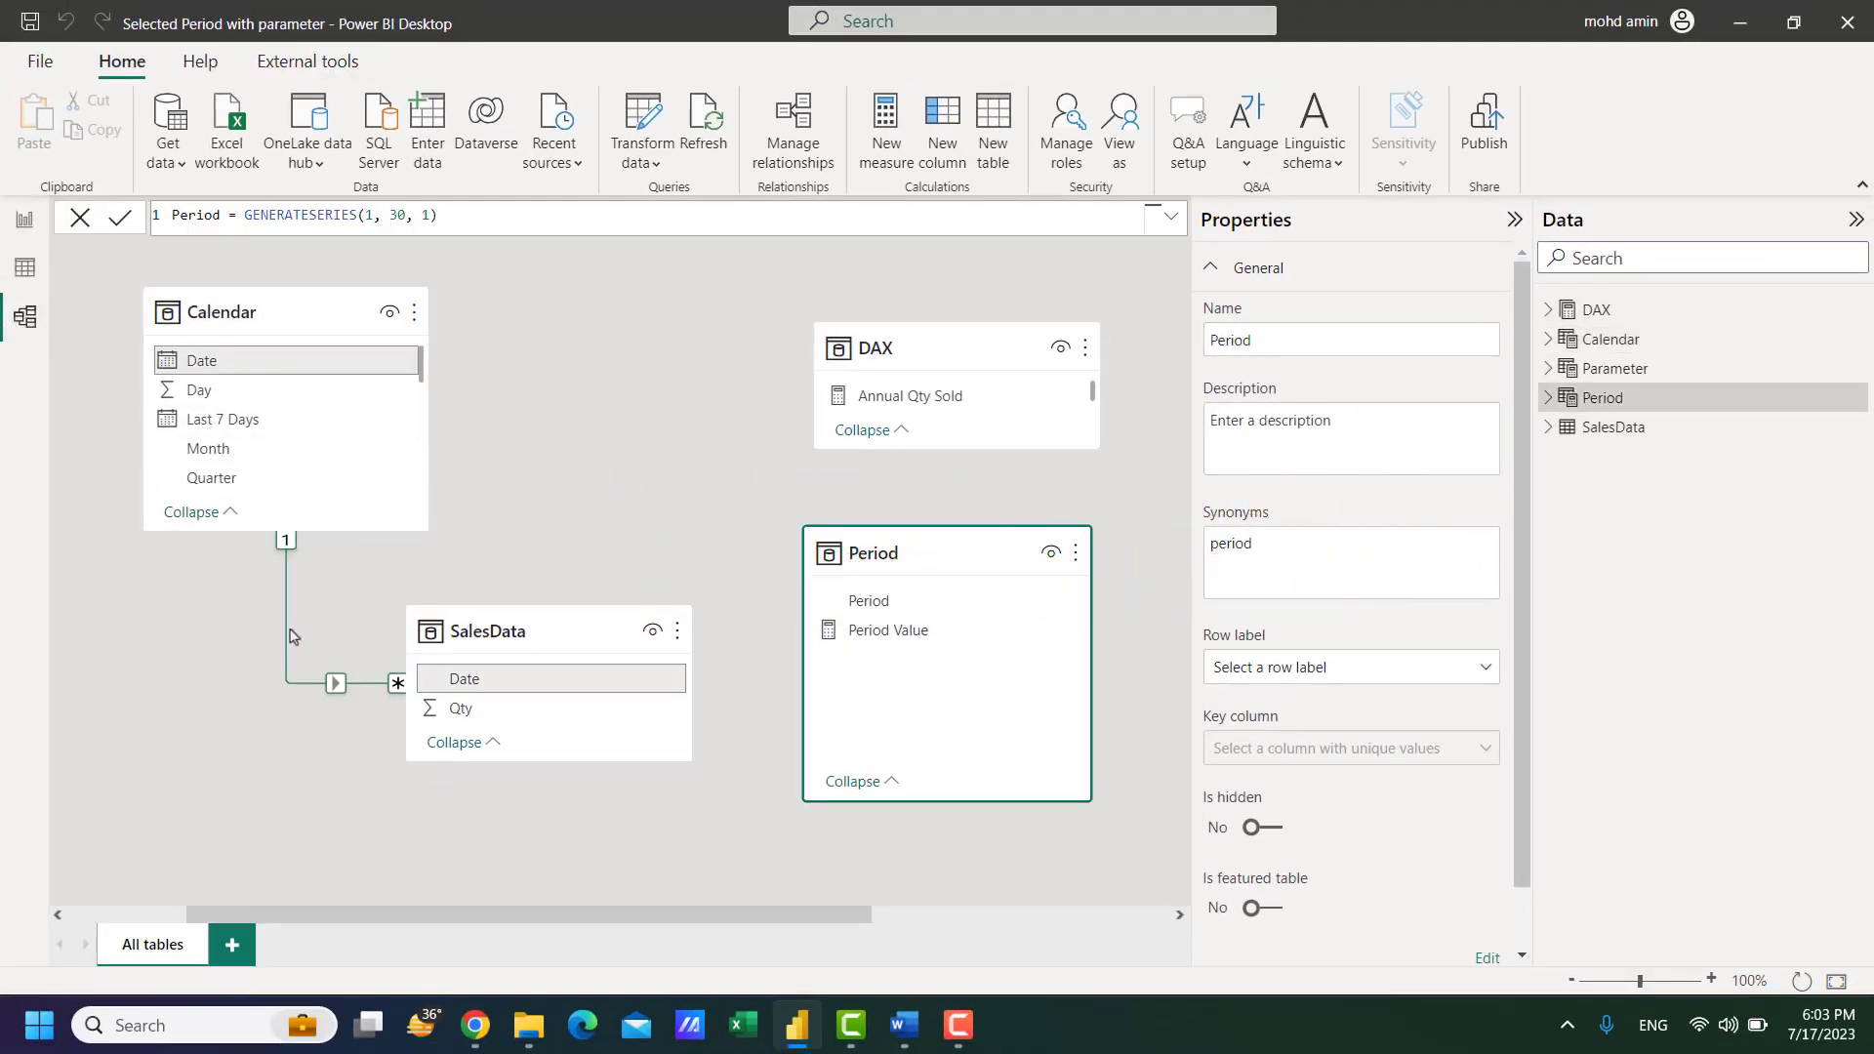
{"action": "left_click", "coordinate": [288, 632]}
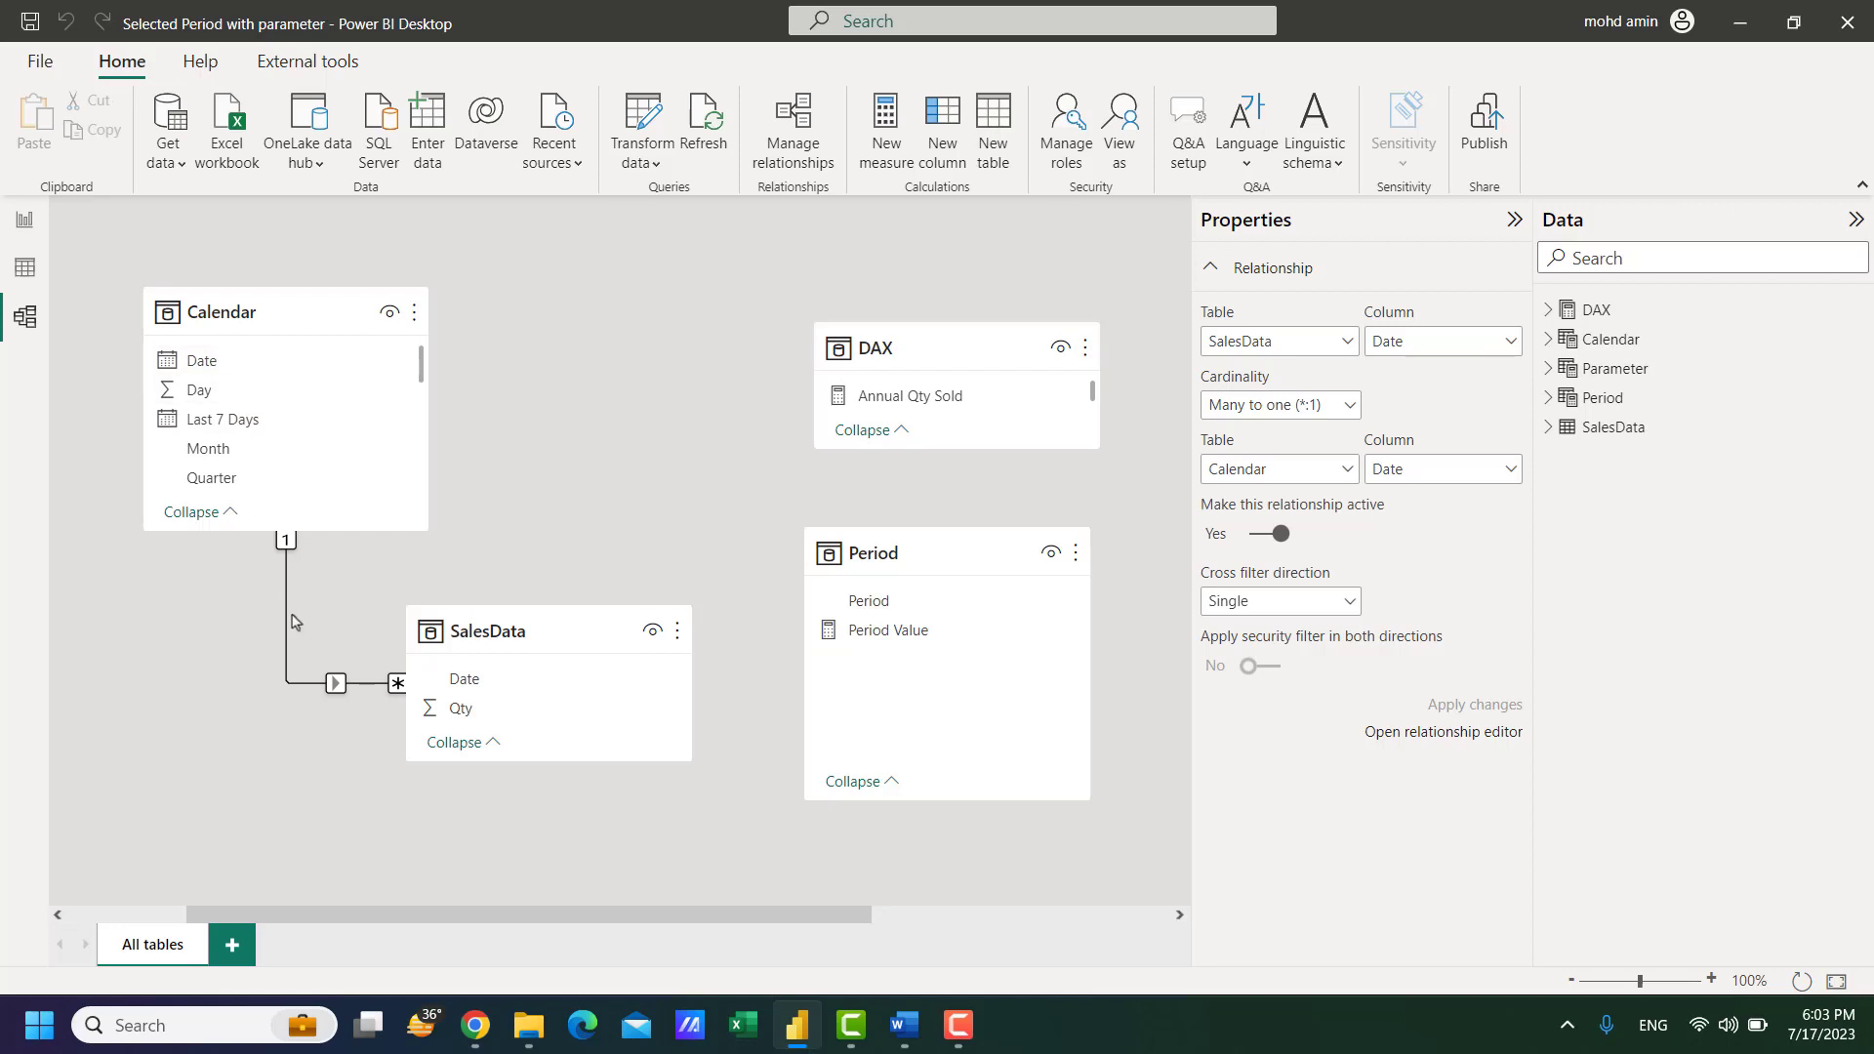
{"action": "left_click", "coordinate": [488, 681]}
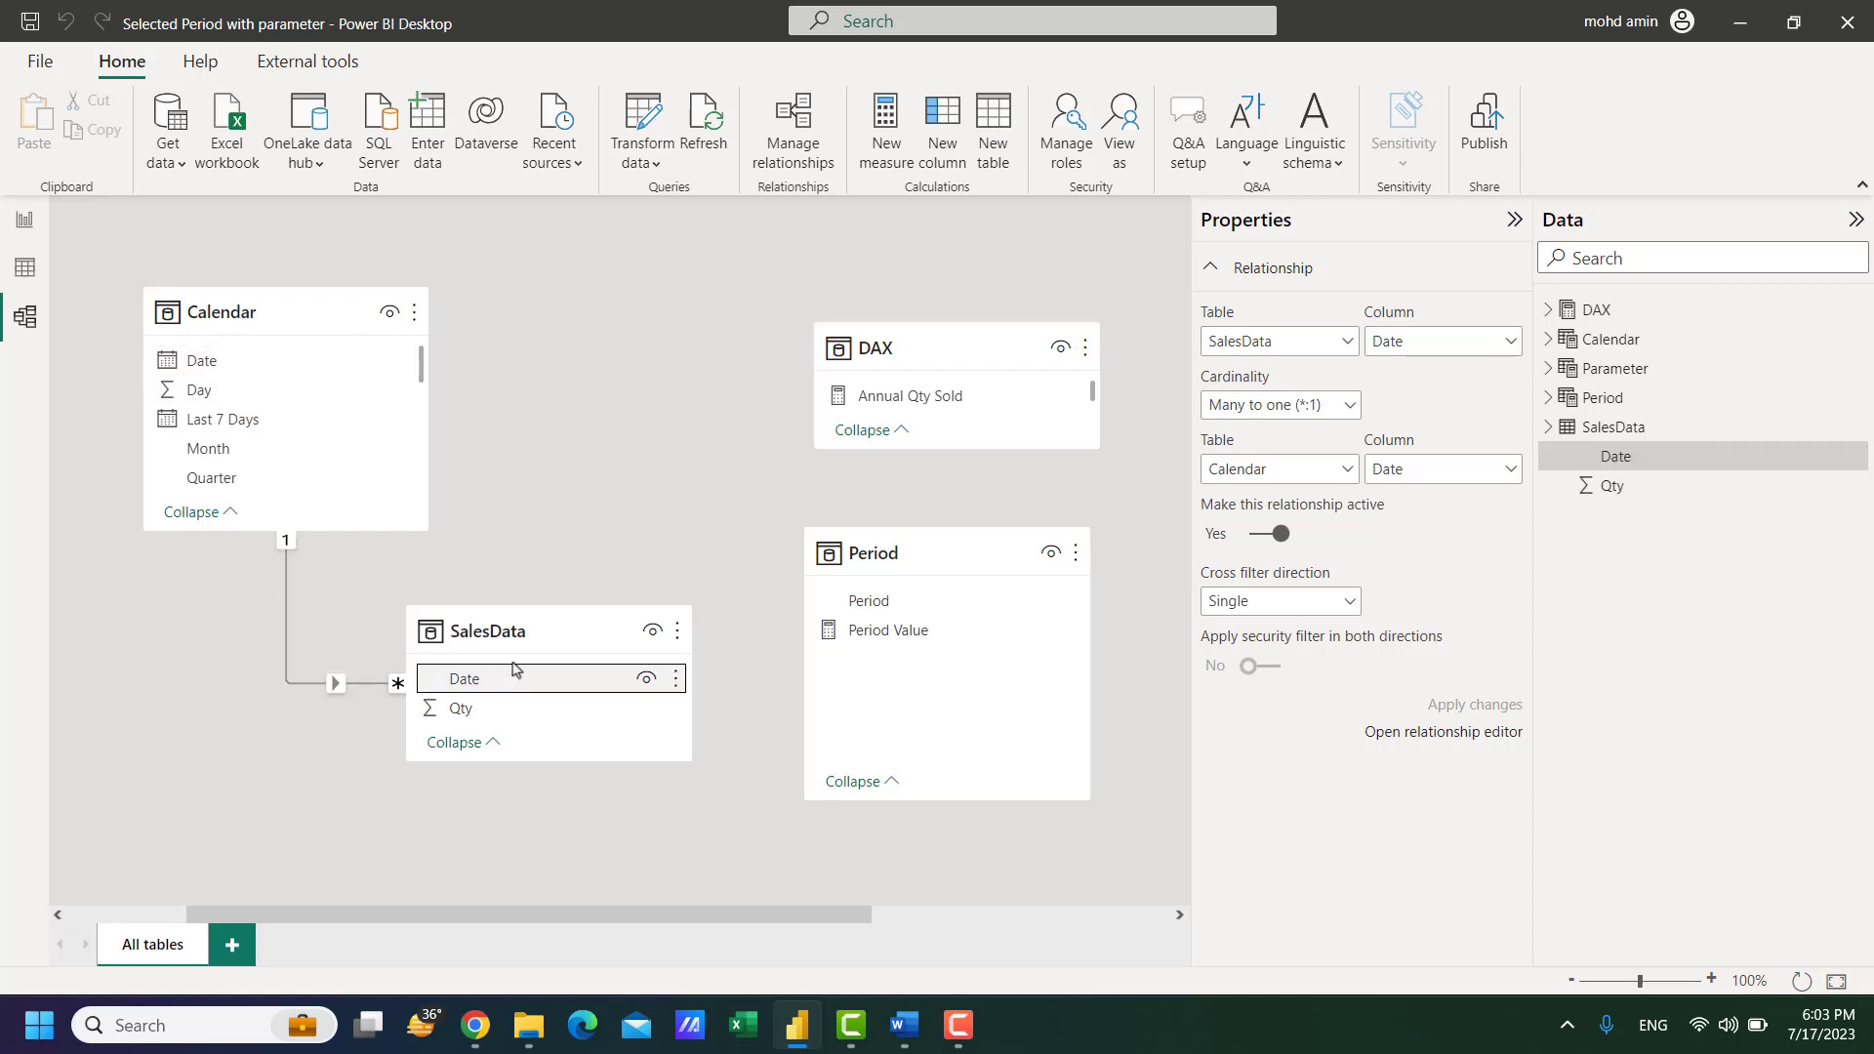
Step: Move SalesData up and right and Period slightly right, then return to the report
{"action": "left_click_drag", "start_coordinate": [524, 633], "coordinate": [591, 611]}
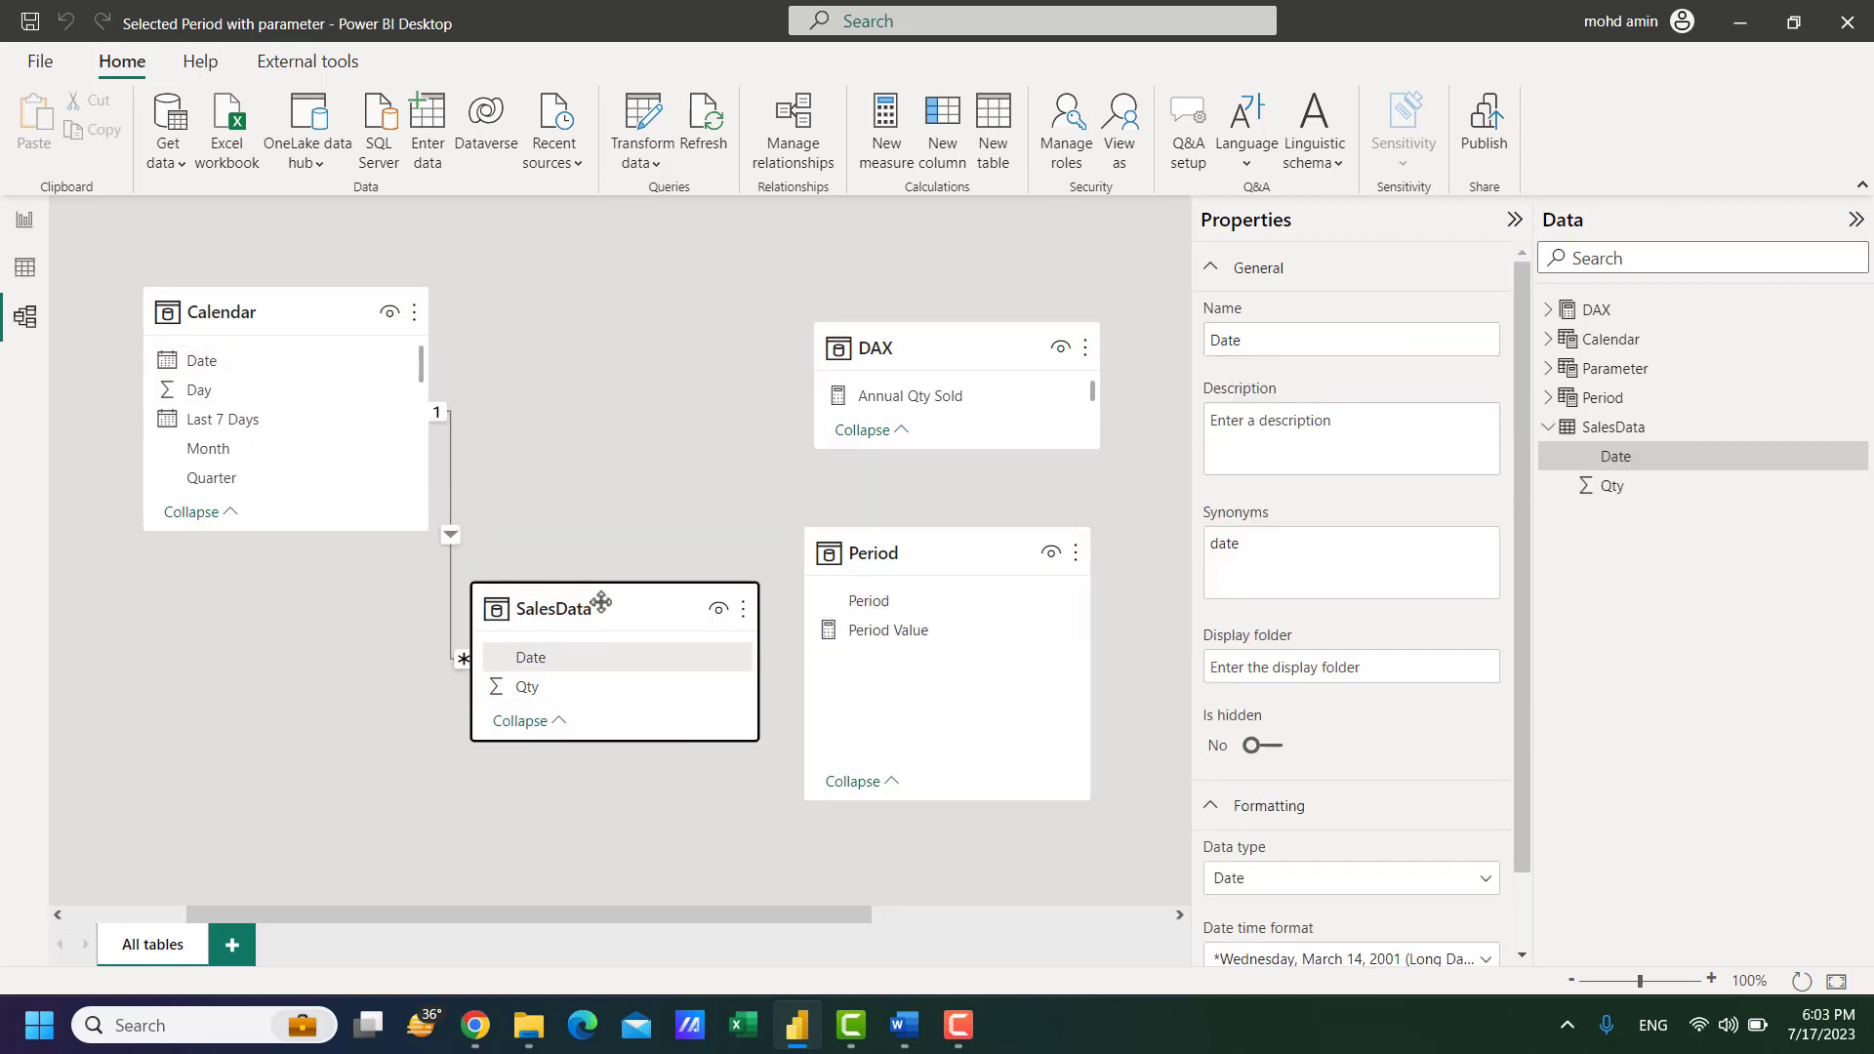
{"action": "left_click", "coordinate": [889, 553]}
{"action": "left_click_drag", "start_coordinate": [888, 552], "coordinate": [955, 547]}
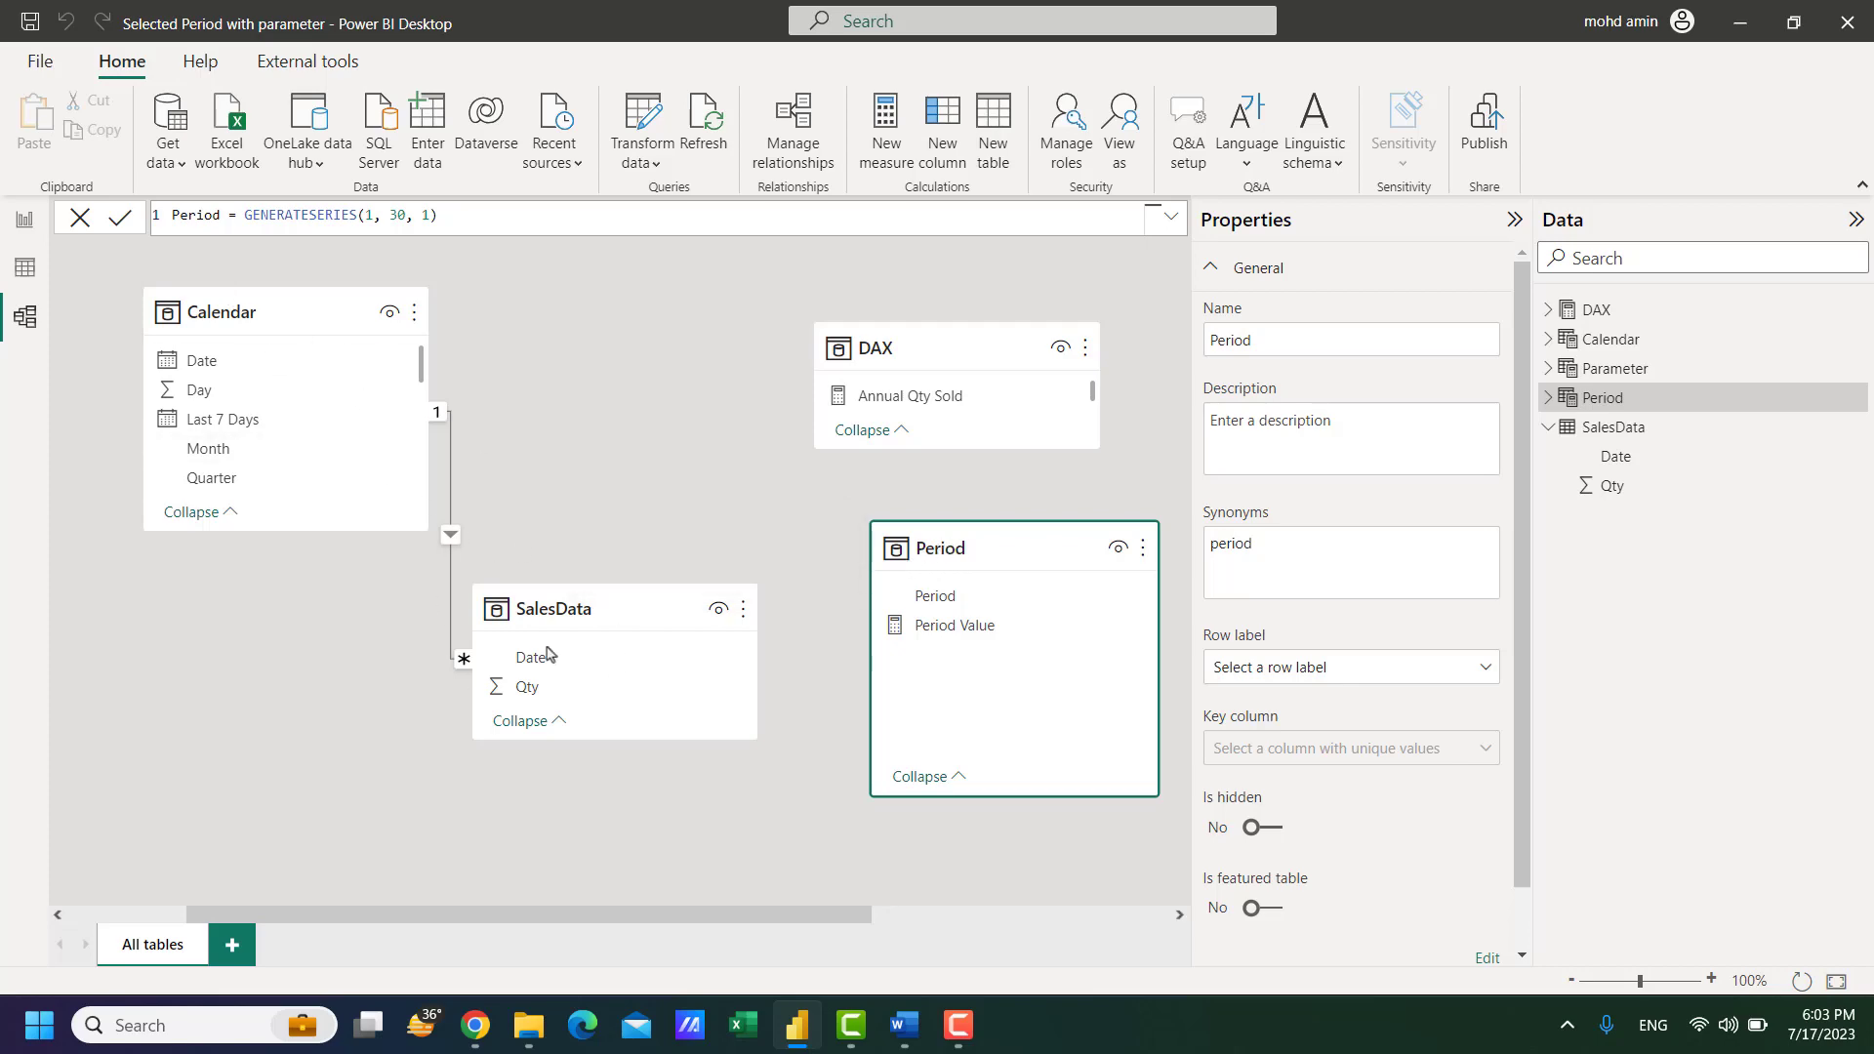
{"action": "left_click", "coordinate": [24, 218]}
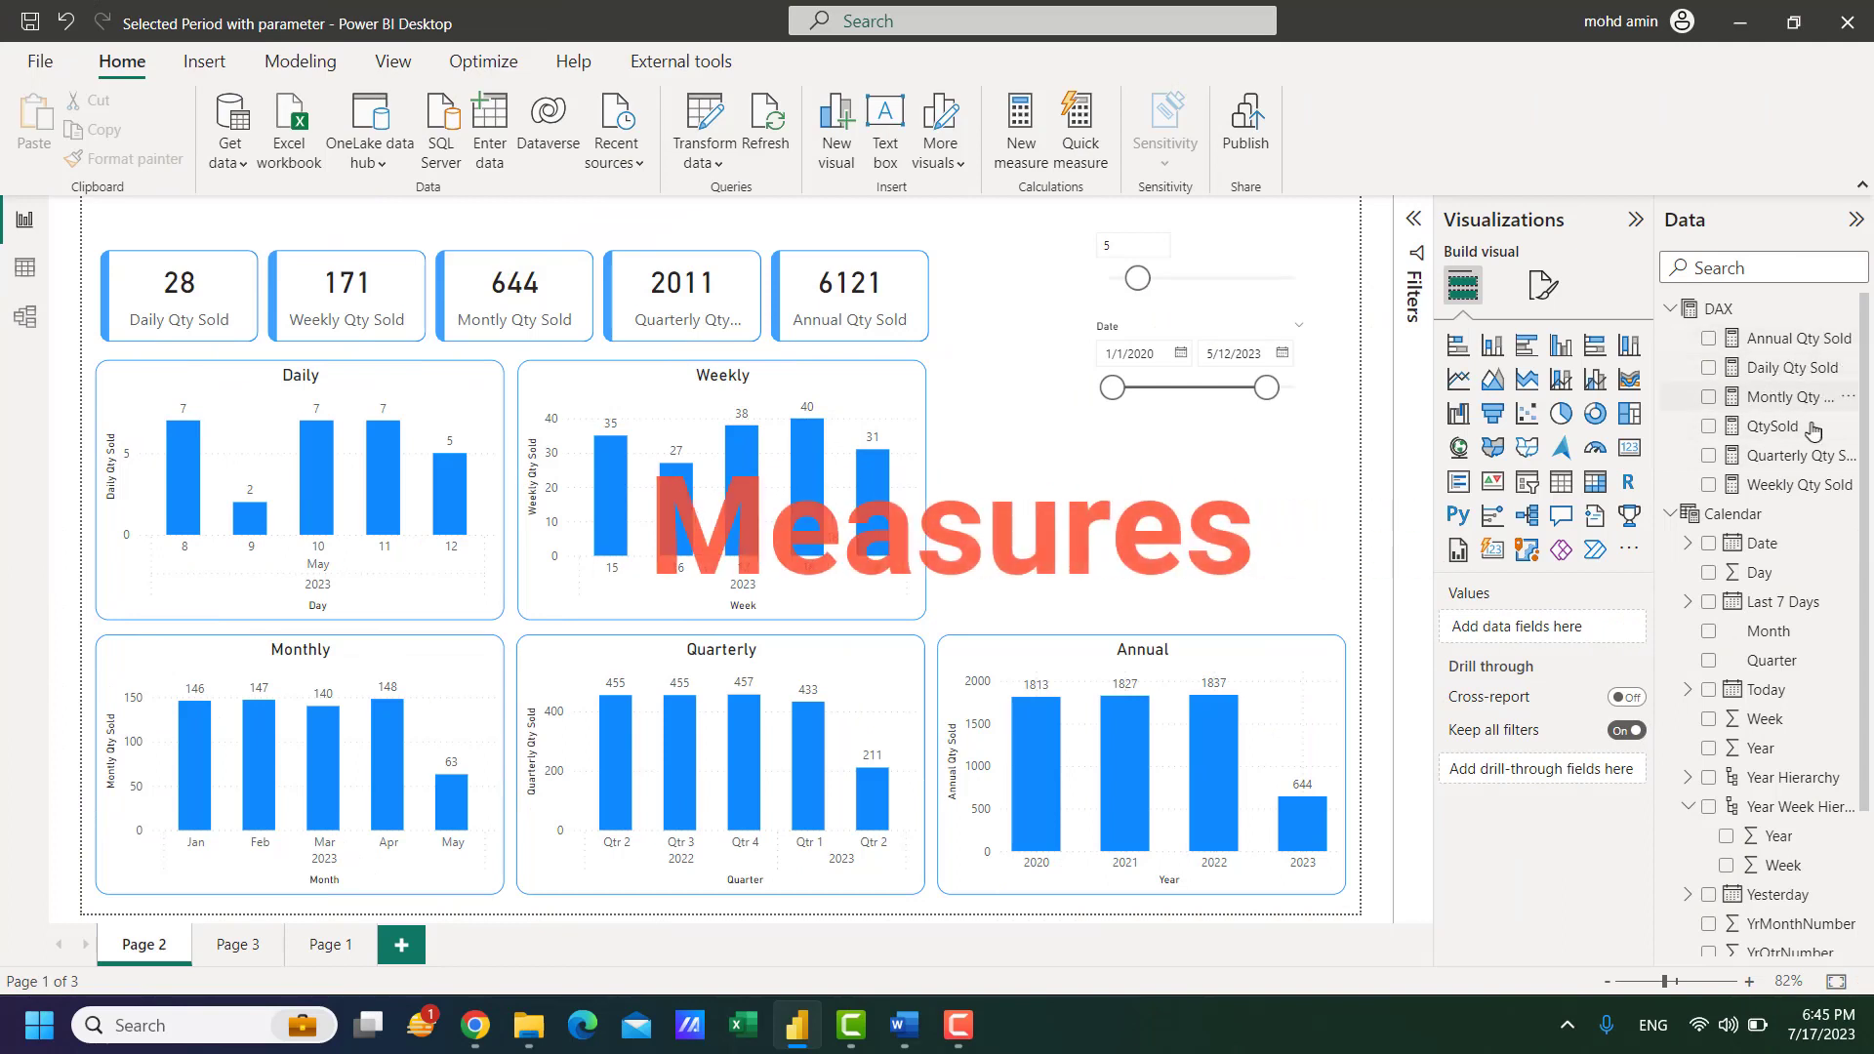
Step: On Page 1, add an enlarged table visual showing Calendar Date as plain dates
{"action": "left_click", "coordinate": [1772, 425]}
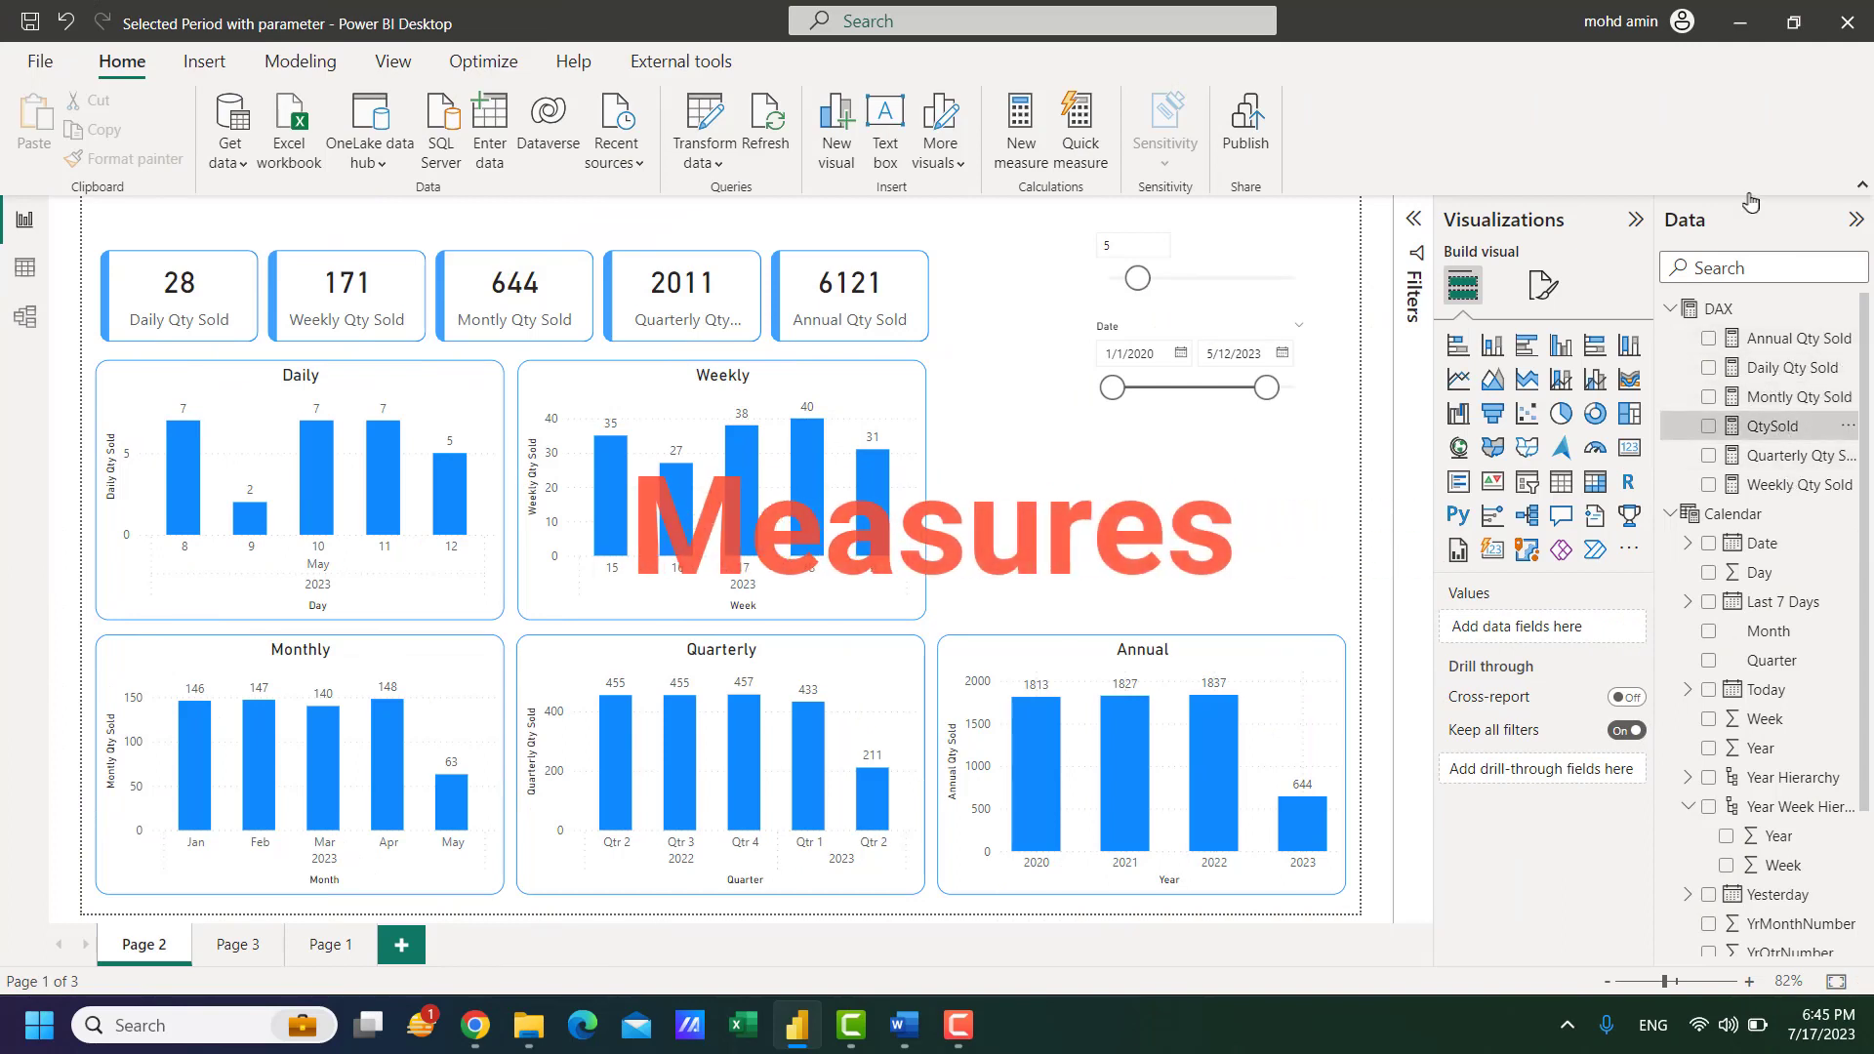
{"action": "left_click", "coordinate": [330, 944]}
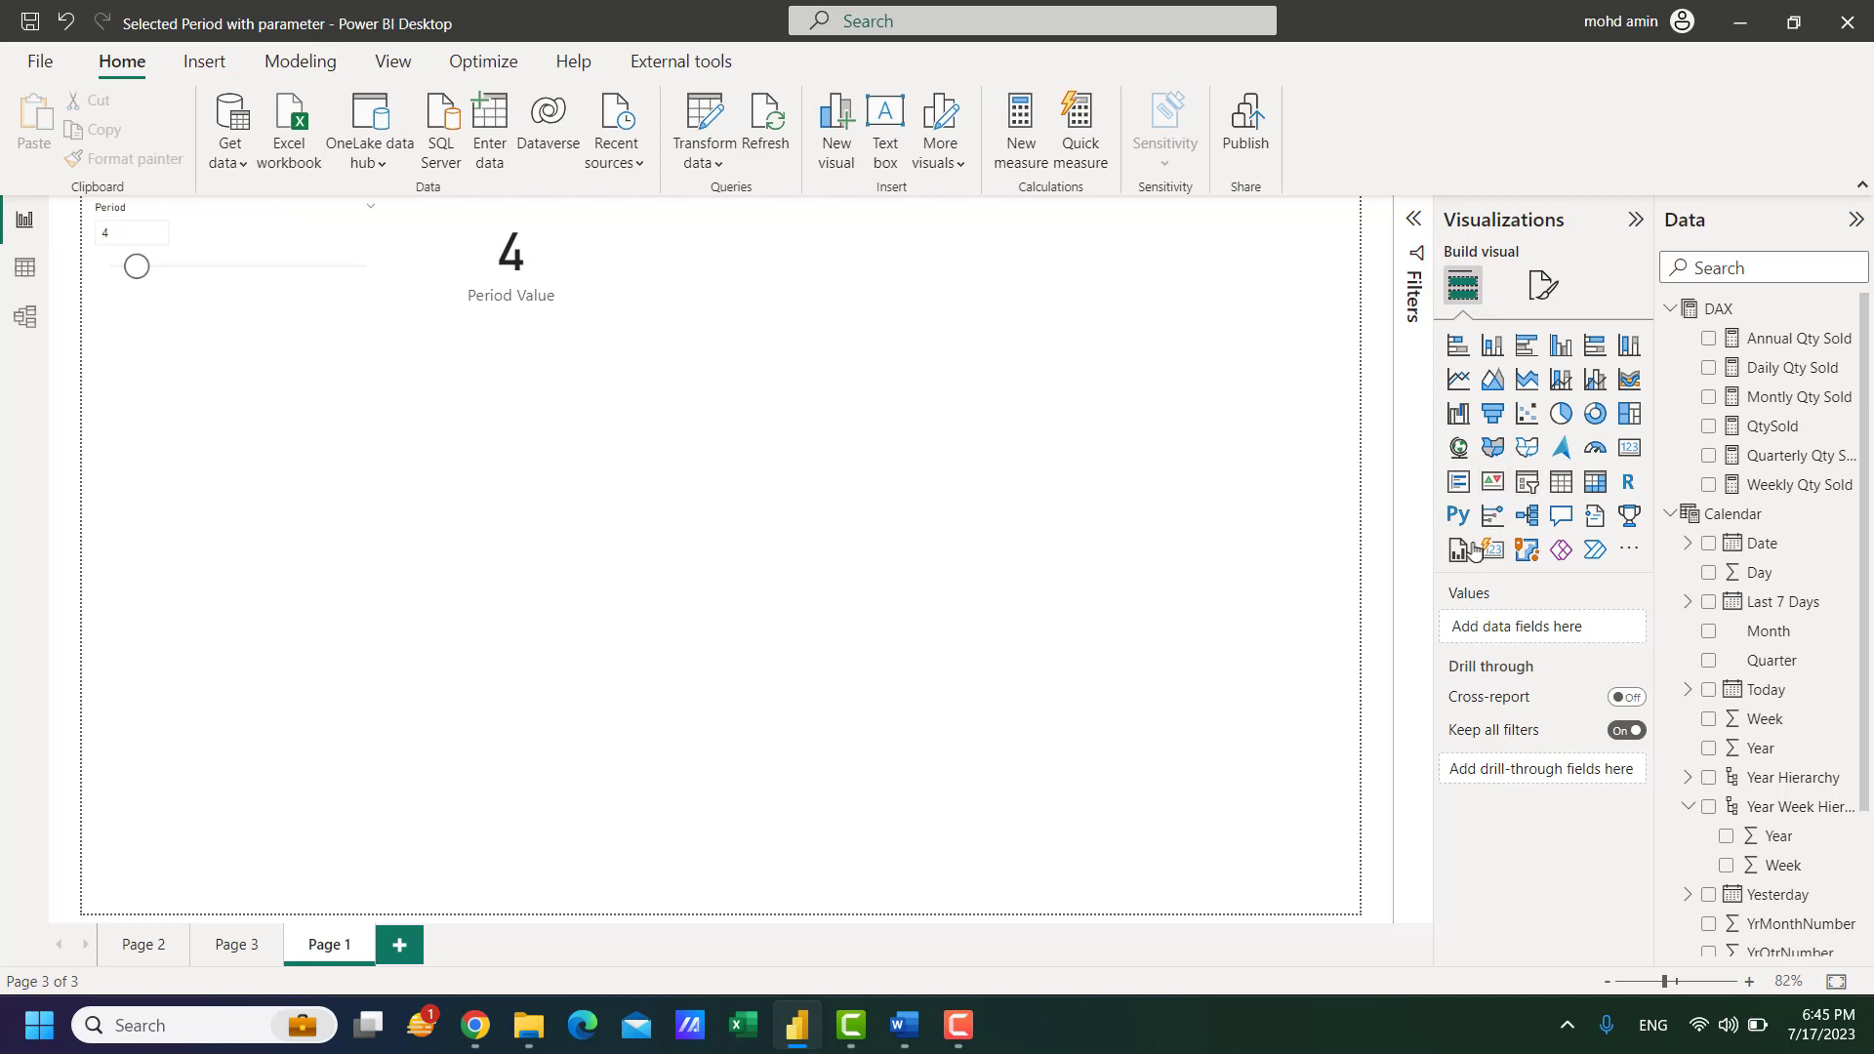
{"action": "left_click", "coordinate": [1561, 481]}
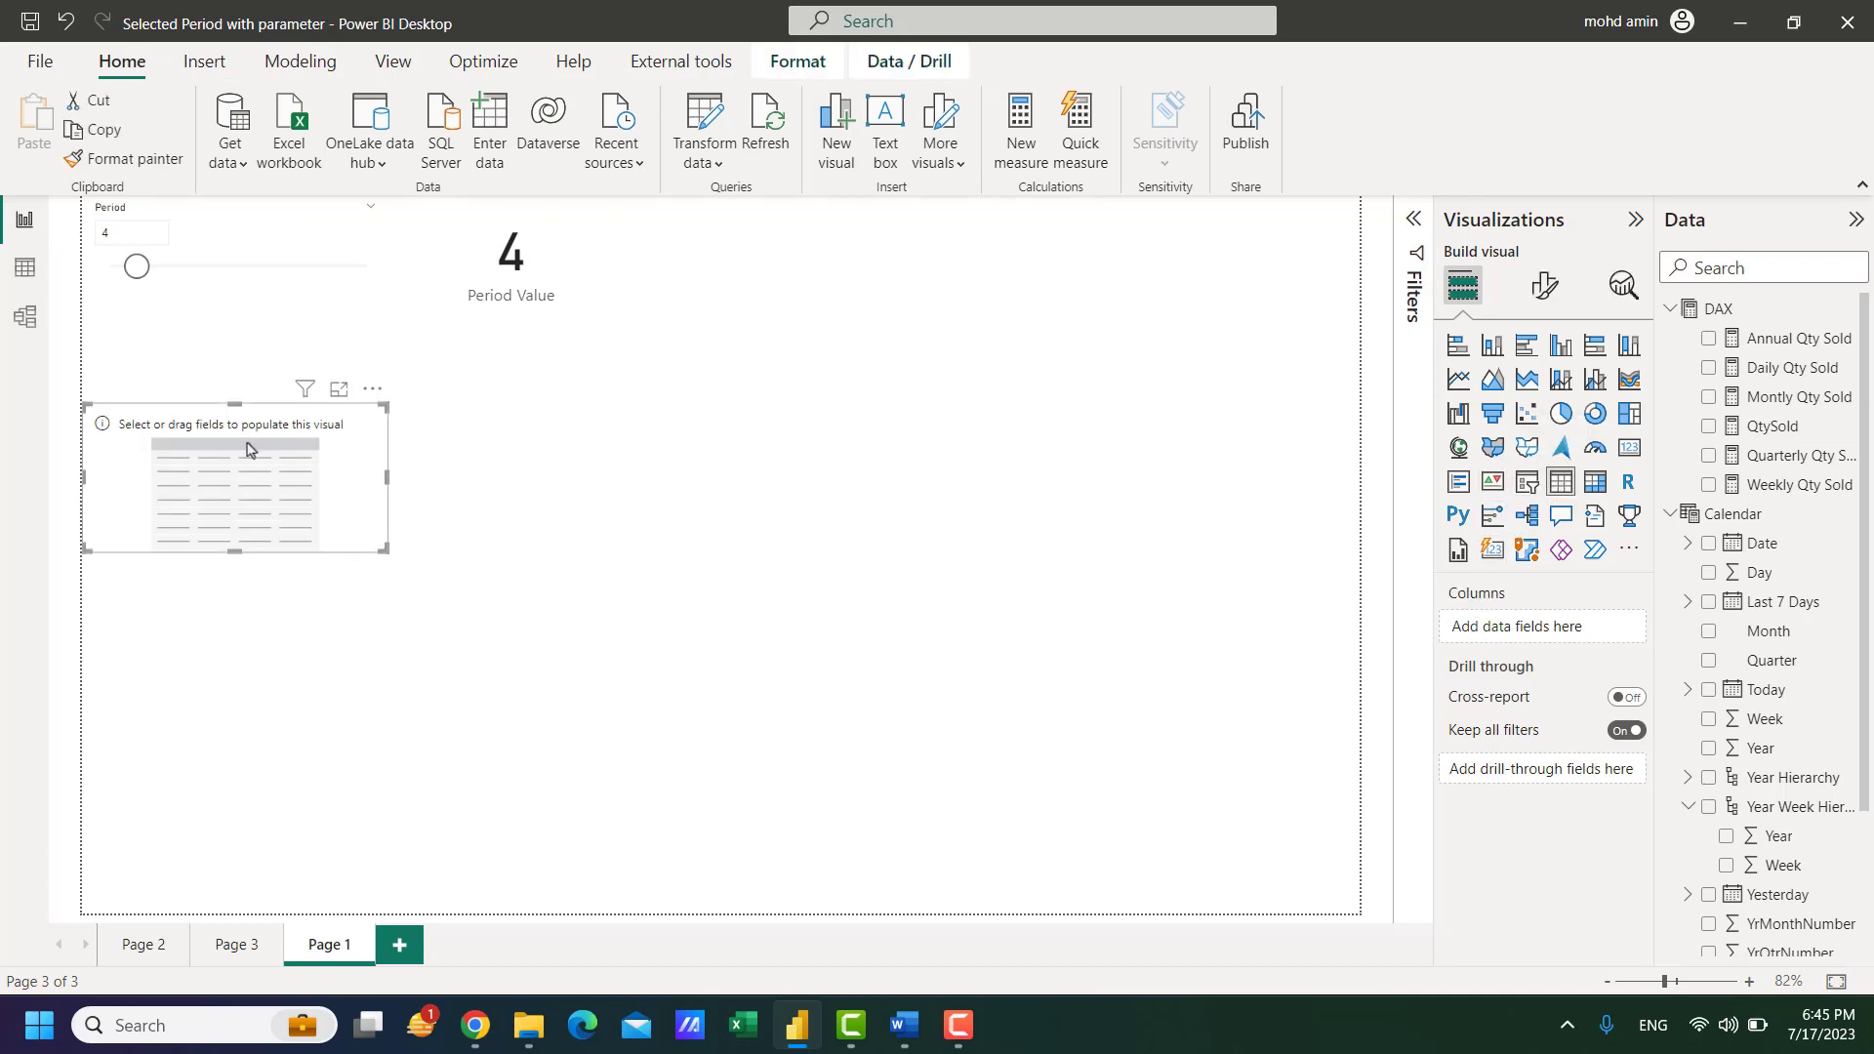
{"action": "left_click_drag", "start_coordinate": [386, 549], "coordinate": [757, 854]}
{"action": "left_click", "coordinate": [1708, 543]}
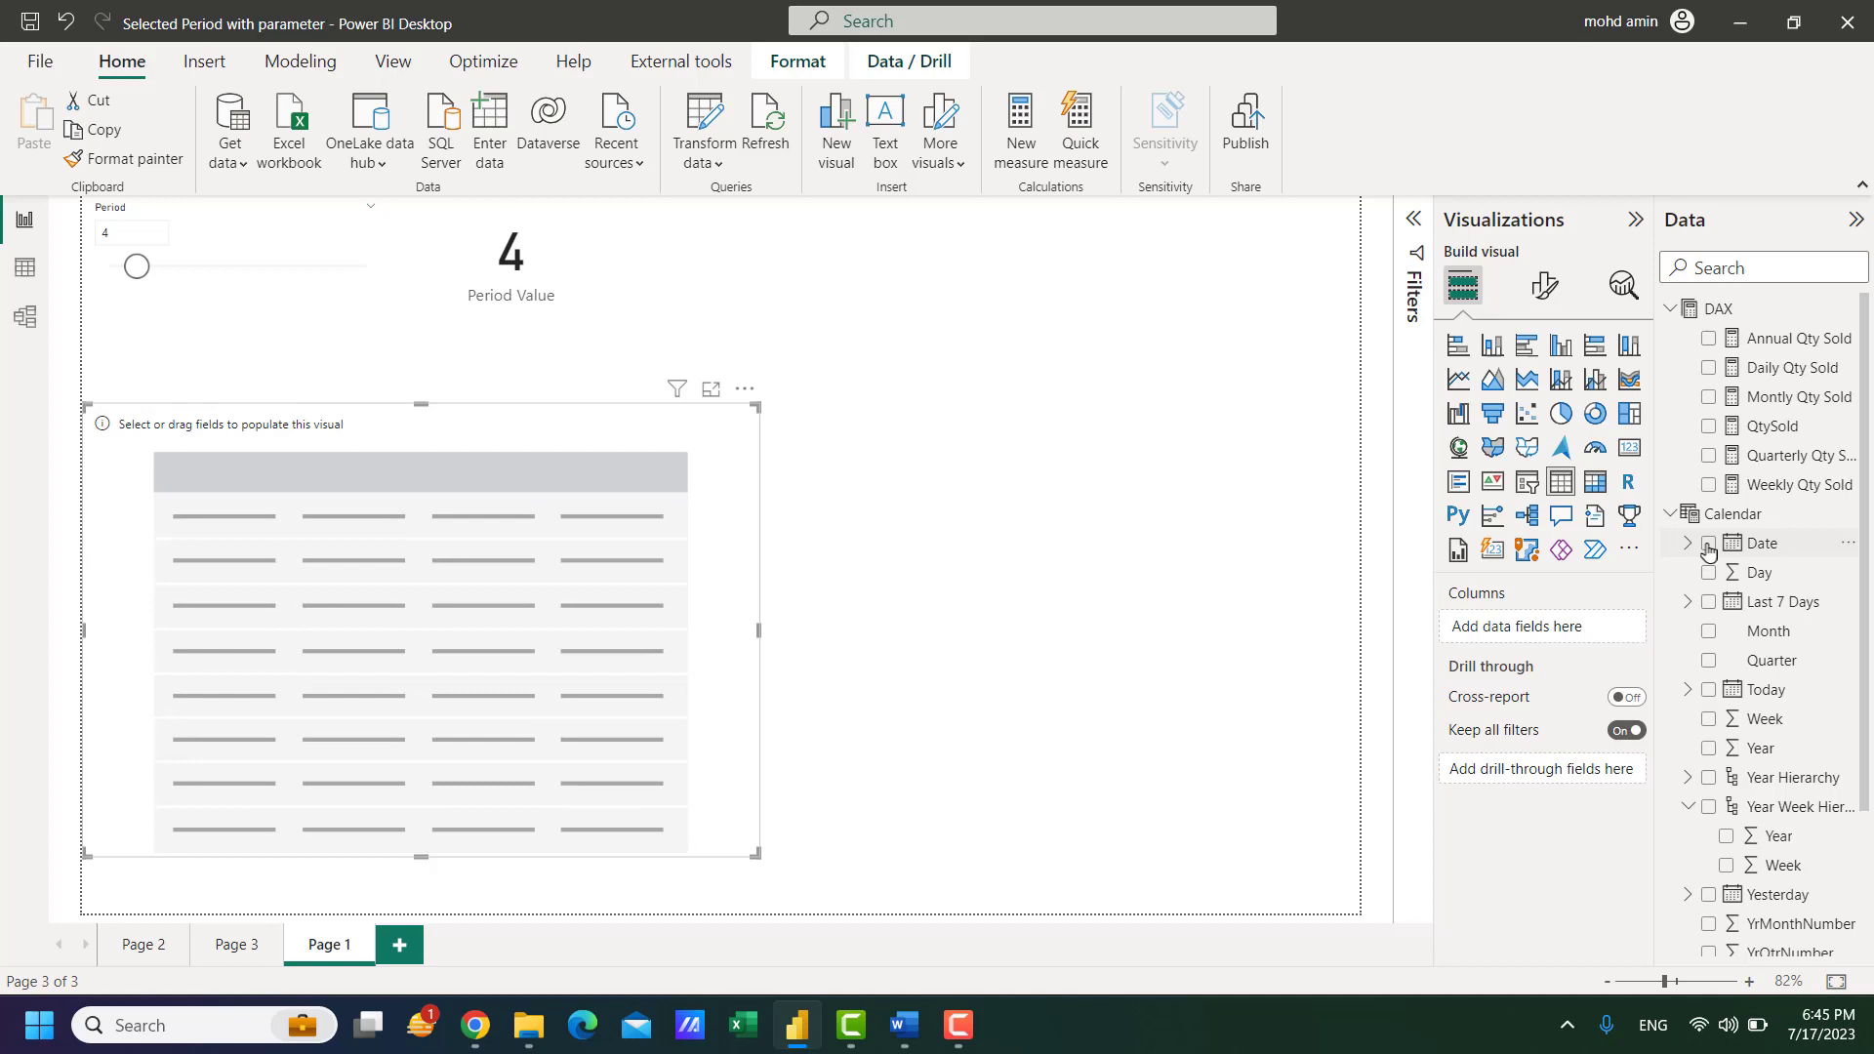
{"action": "left_click", "coordinate": [1612, 630]}
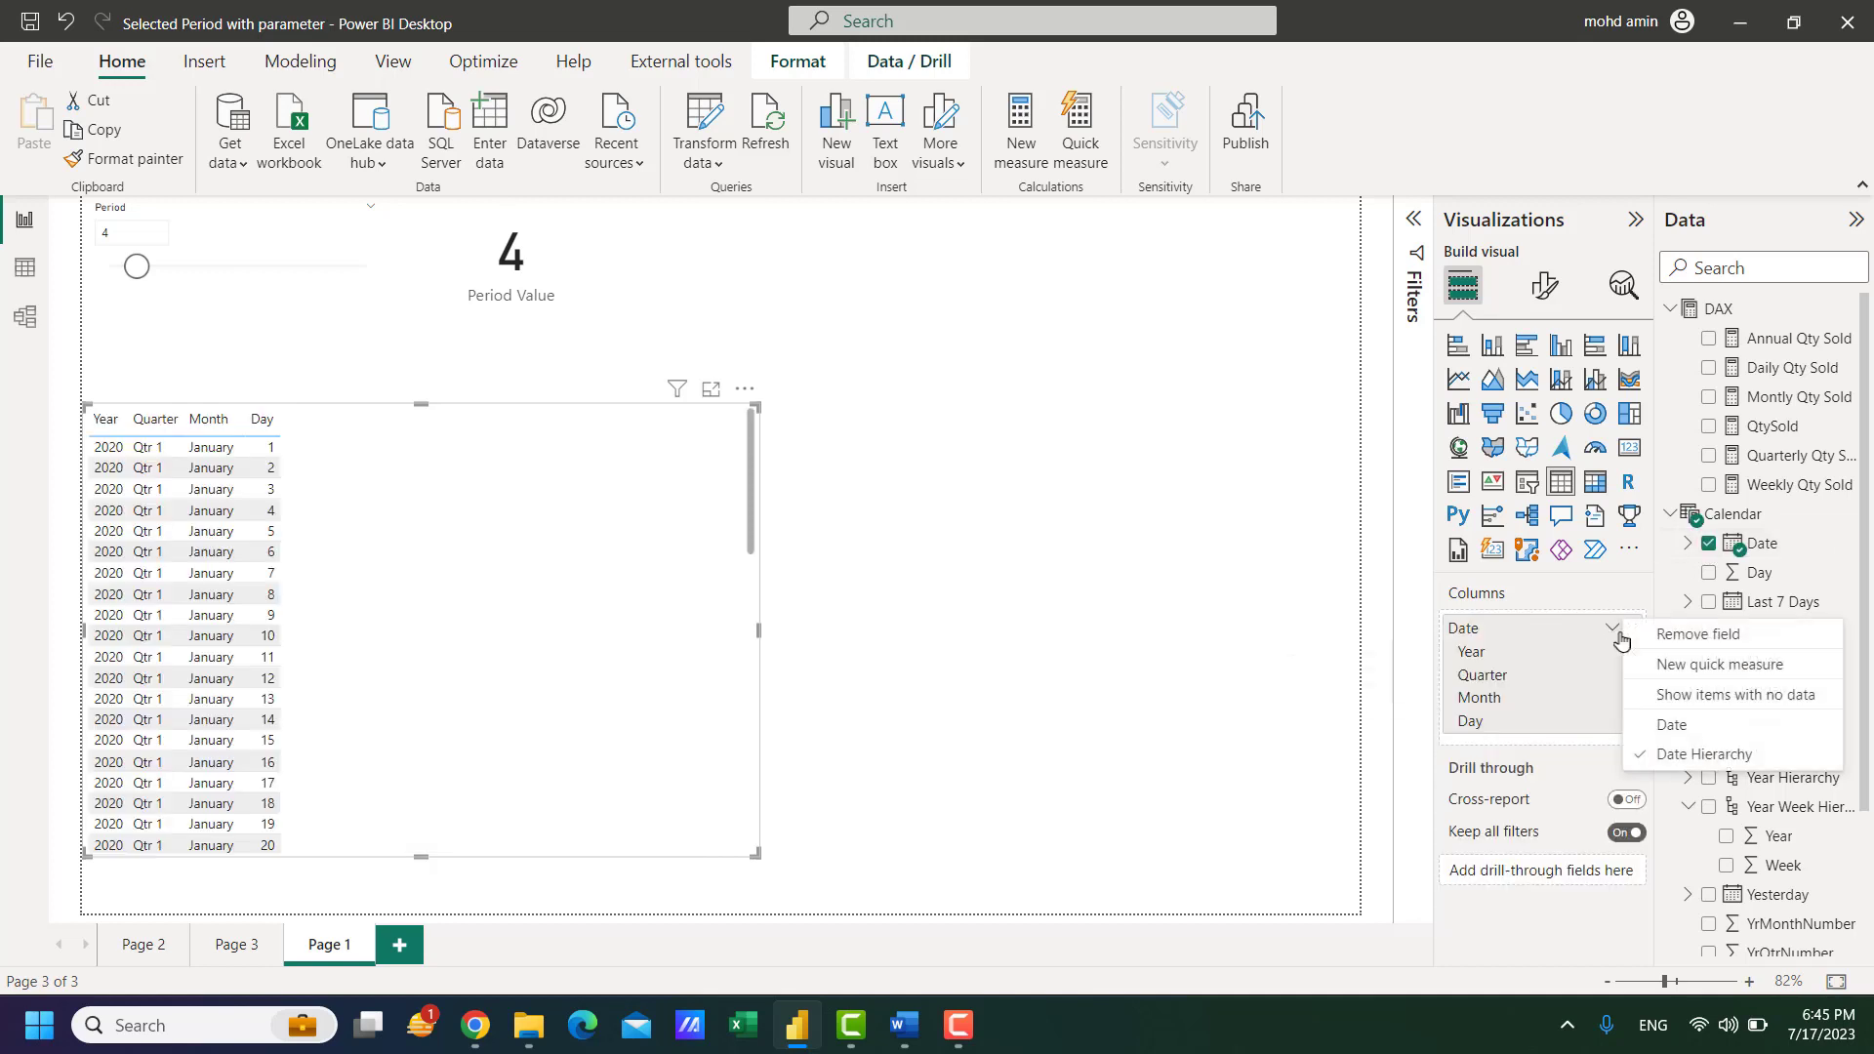
{"action": "left_click", "coordinate": [1699, 720]}
Step: Add QtySold and Daily Qty Sold to the table and sort it by date, newest first
{"action": "left_click", "coordinate": [1719, 427]}
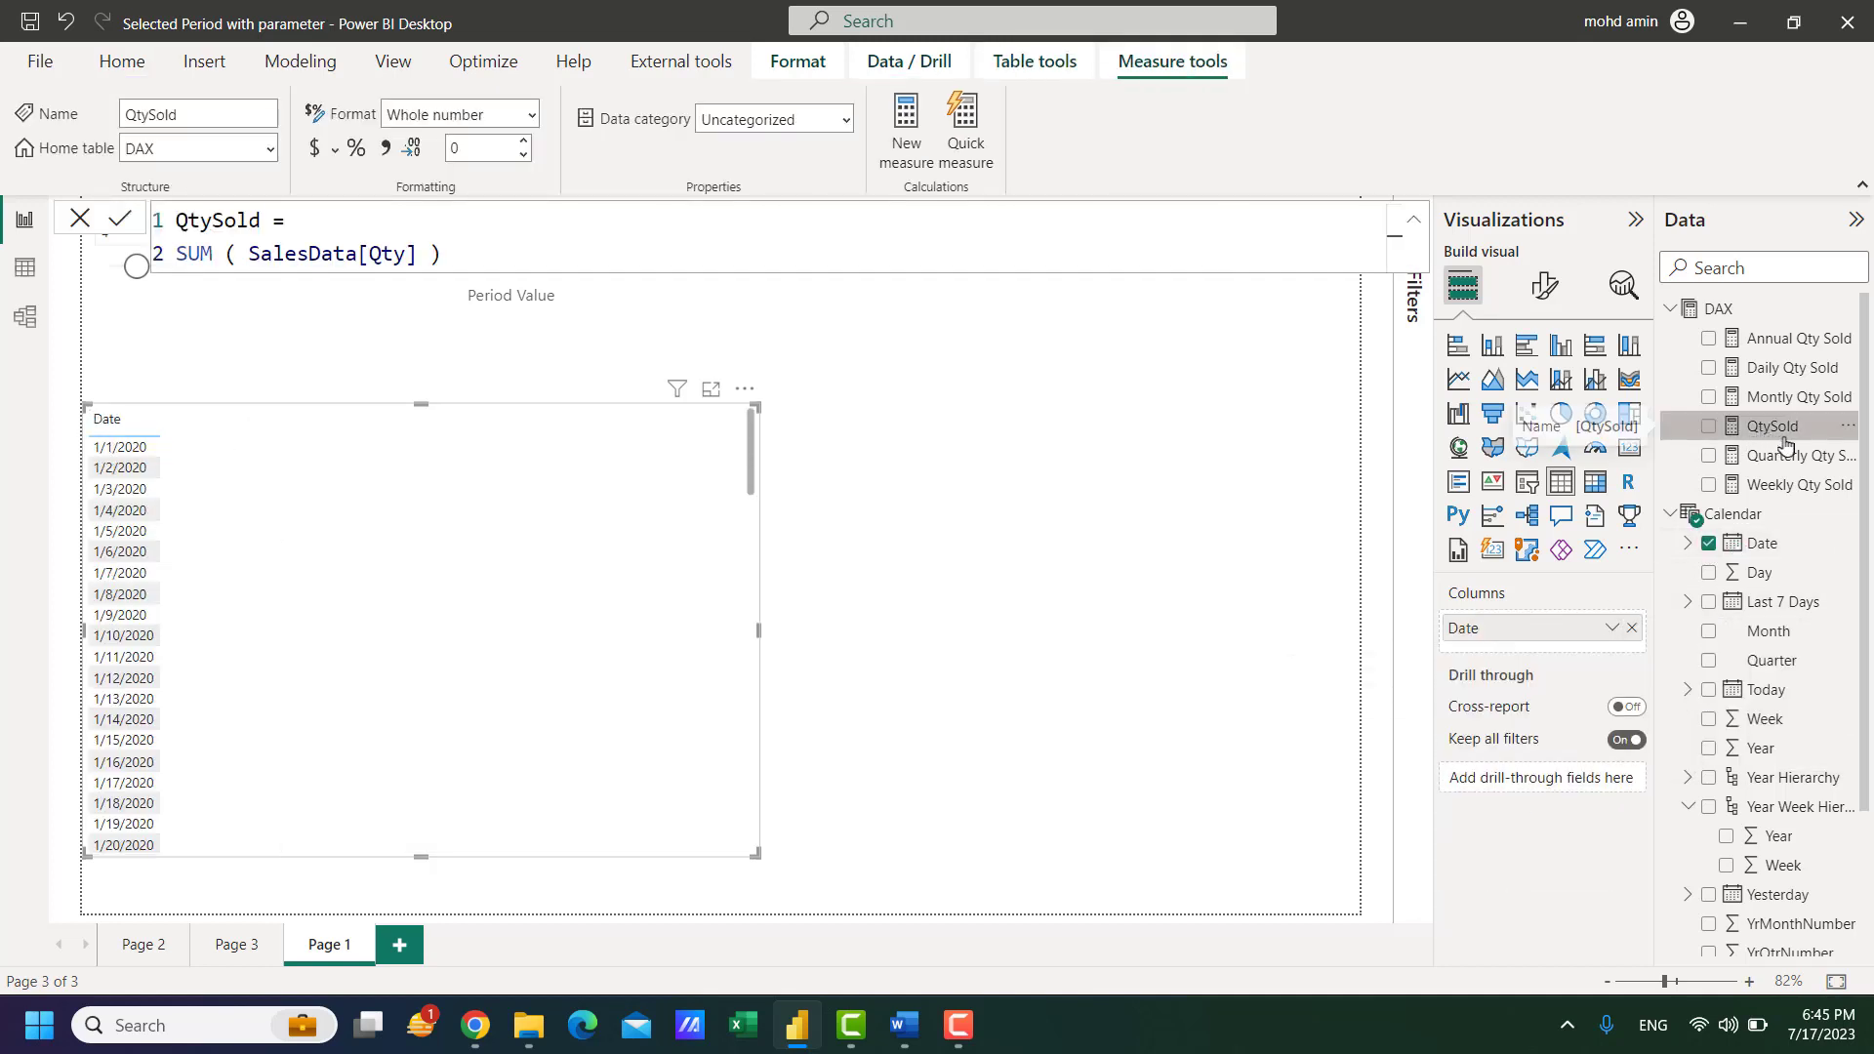
{"action": "left_click", "coordinate": [1708, 427]}
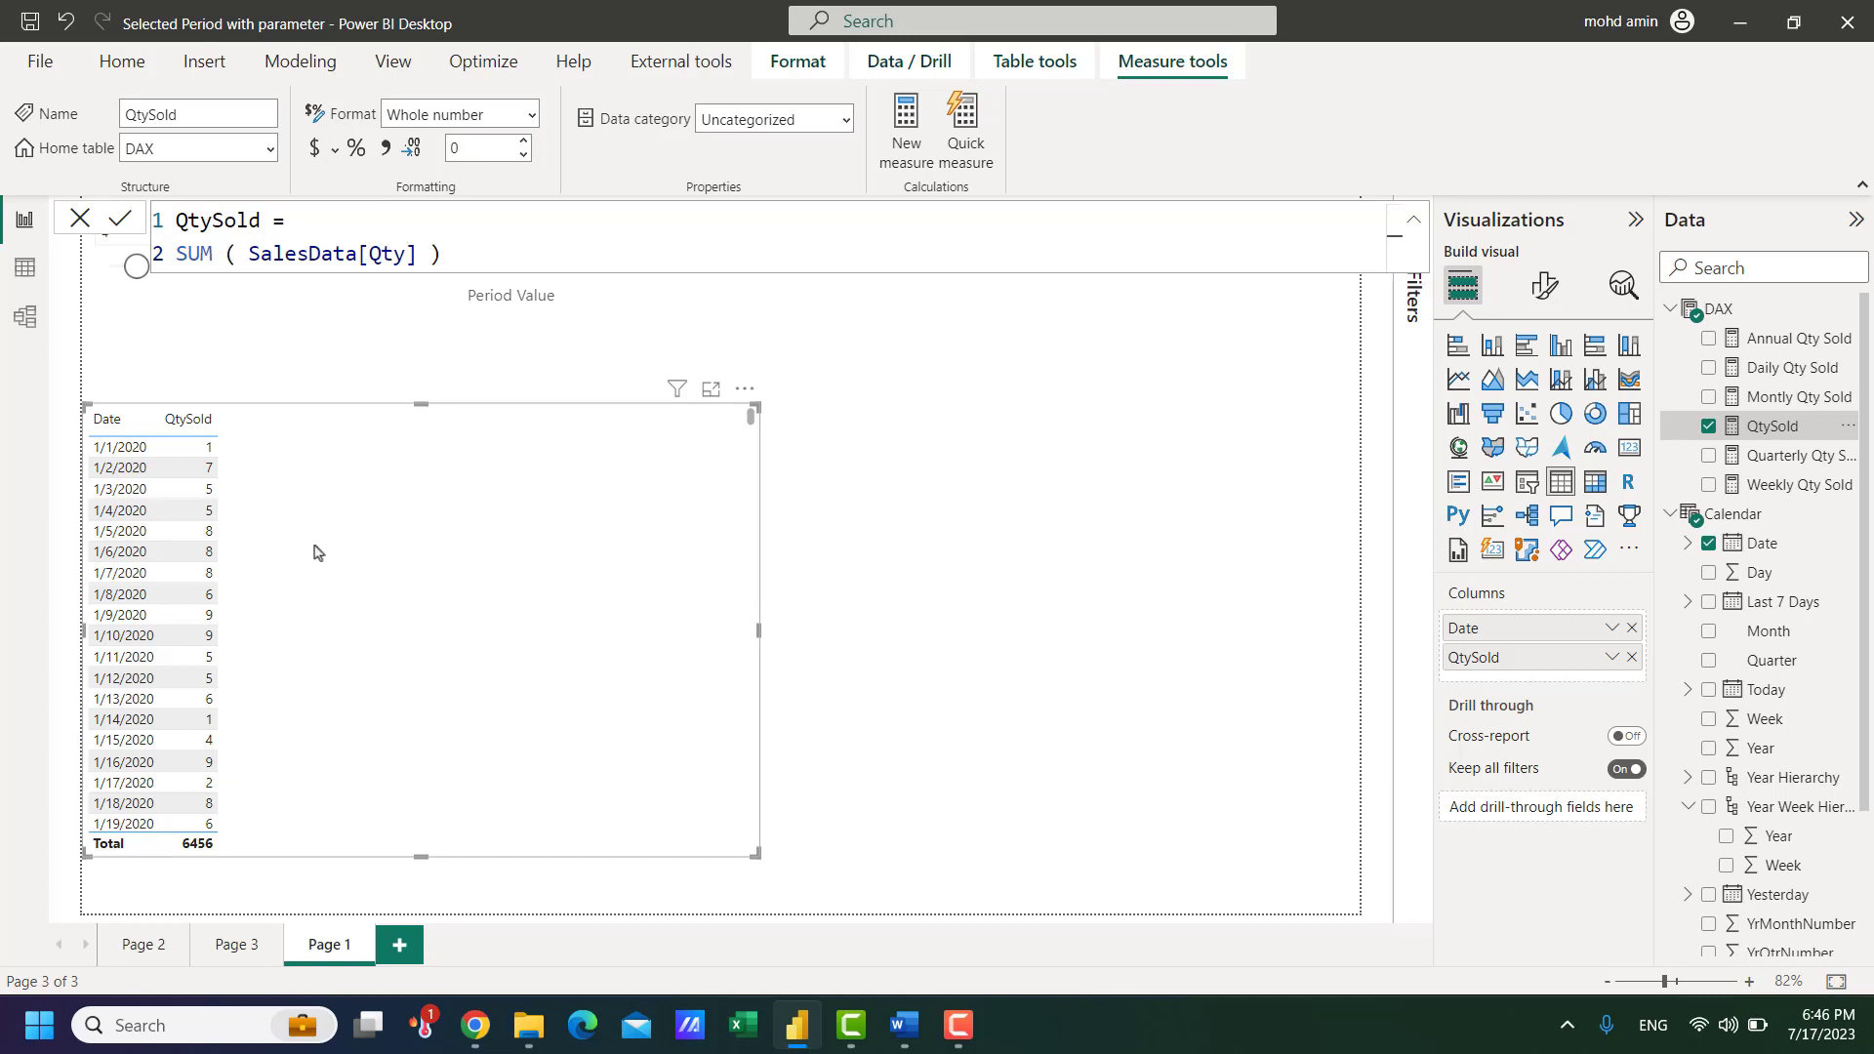
{"action": "scroll", "coordinate": [177, 654], "scroll_direction": "down", "scroll_amount": 1}
{"action": "scroll", "coordinate": [177, 655], "scroll_direction": "down", "scroll_amount": 8}
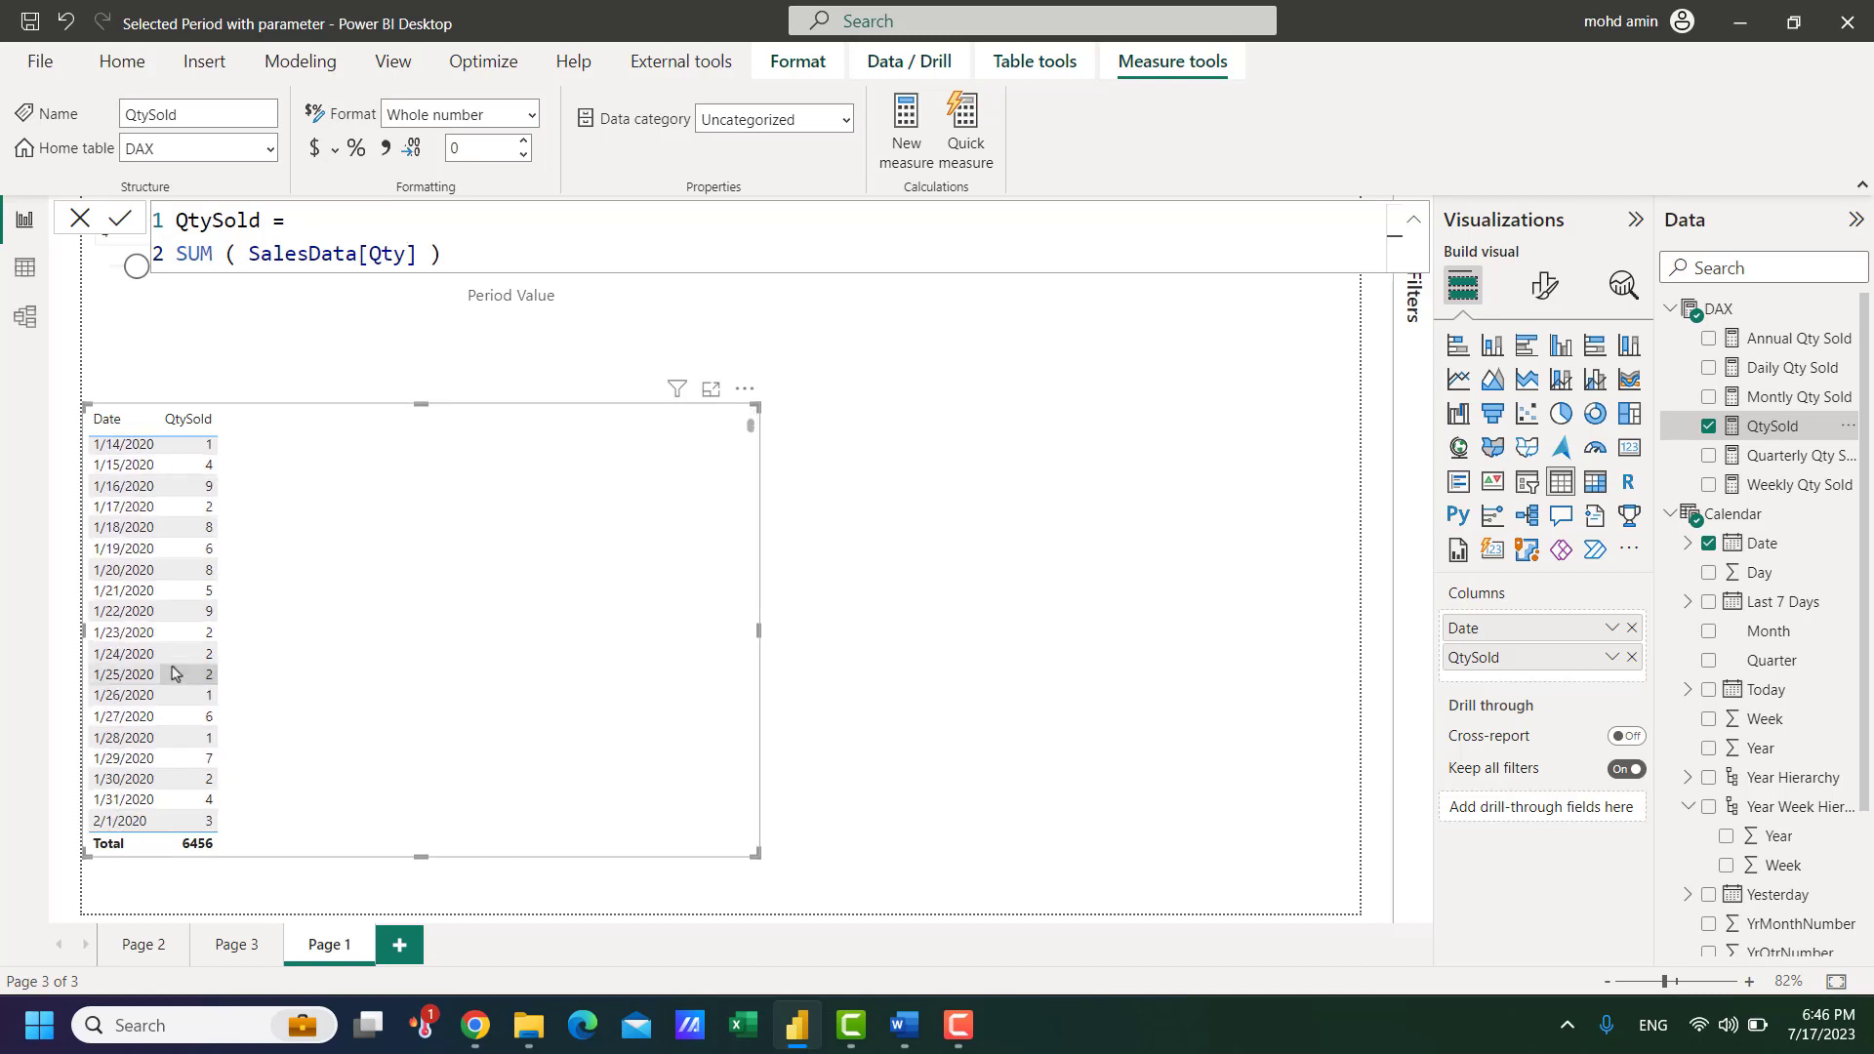
{"action": "left_click", "coordinate": [103, 420]}
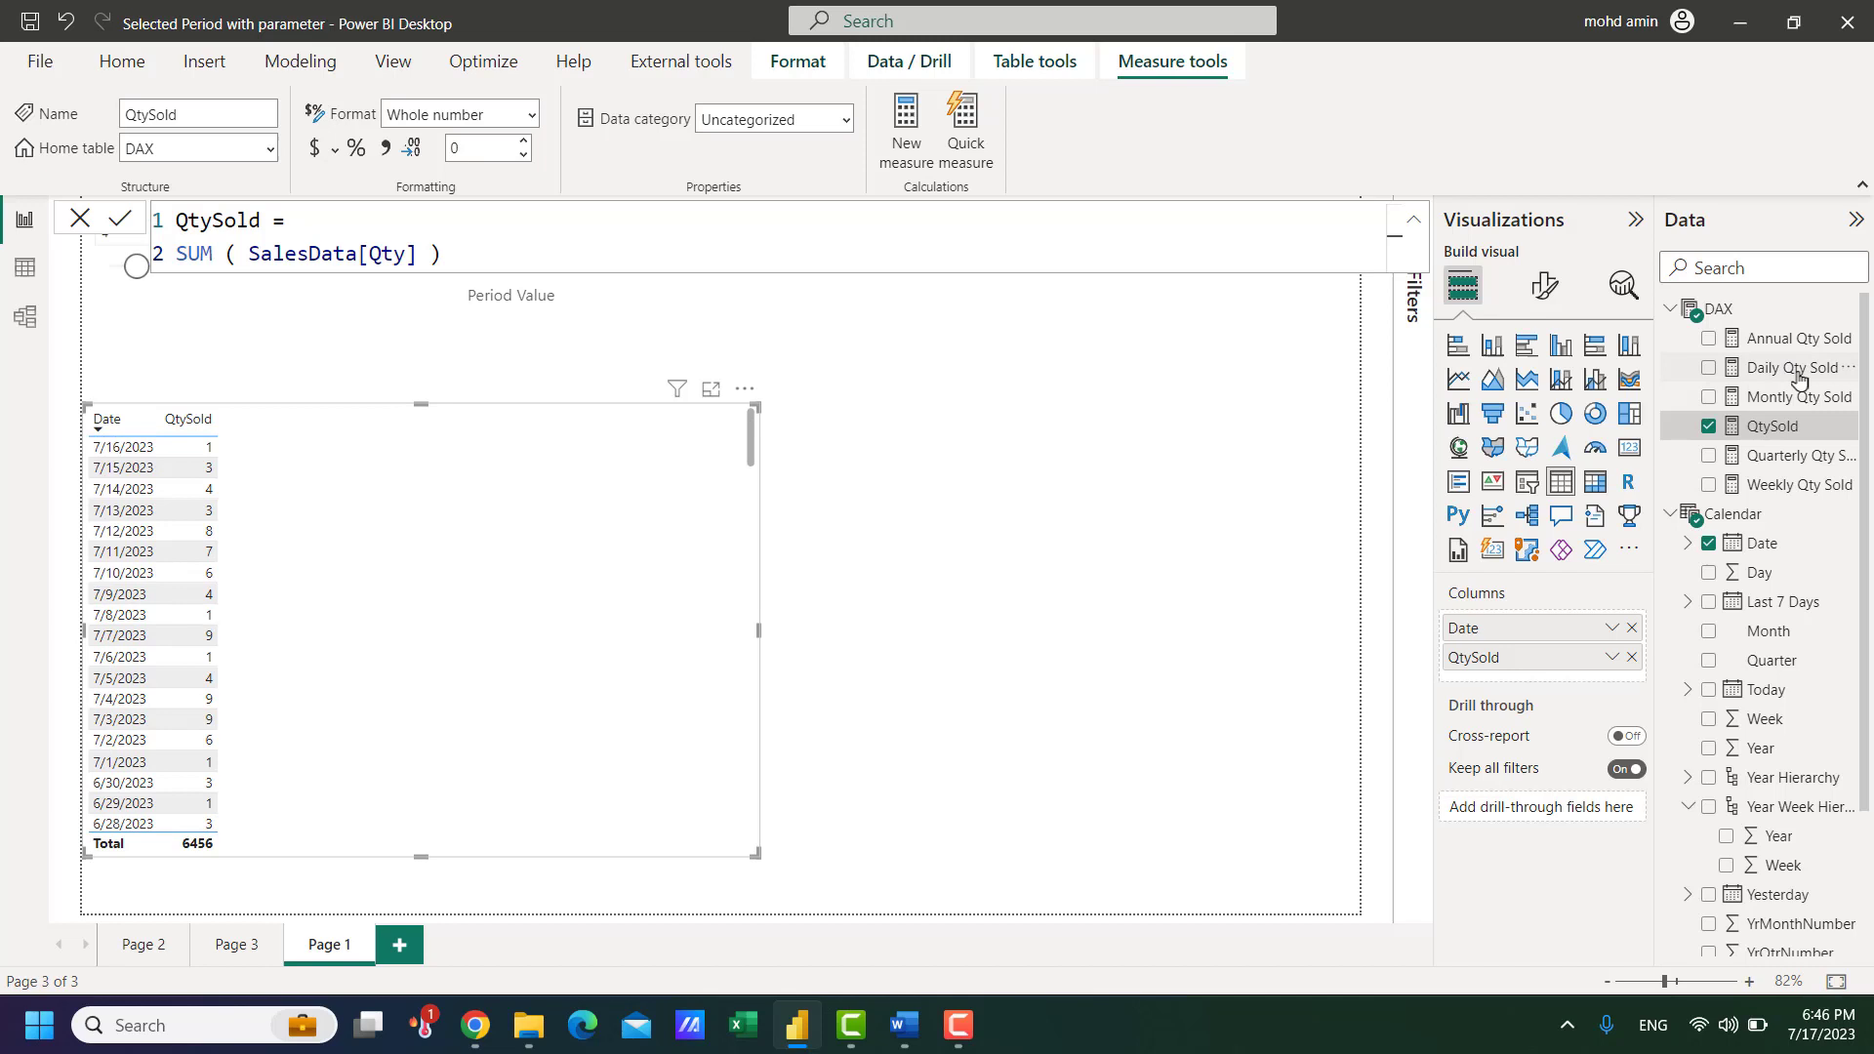
{"action": "left_click", "coordinate": [1794, 371]}
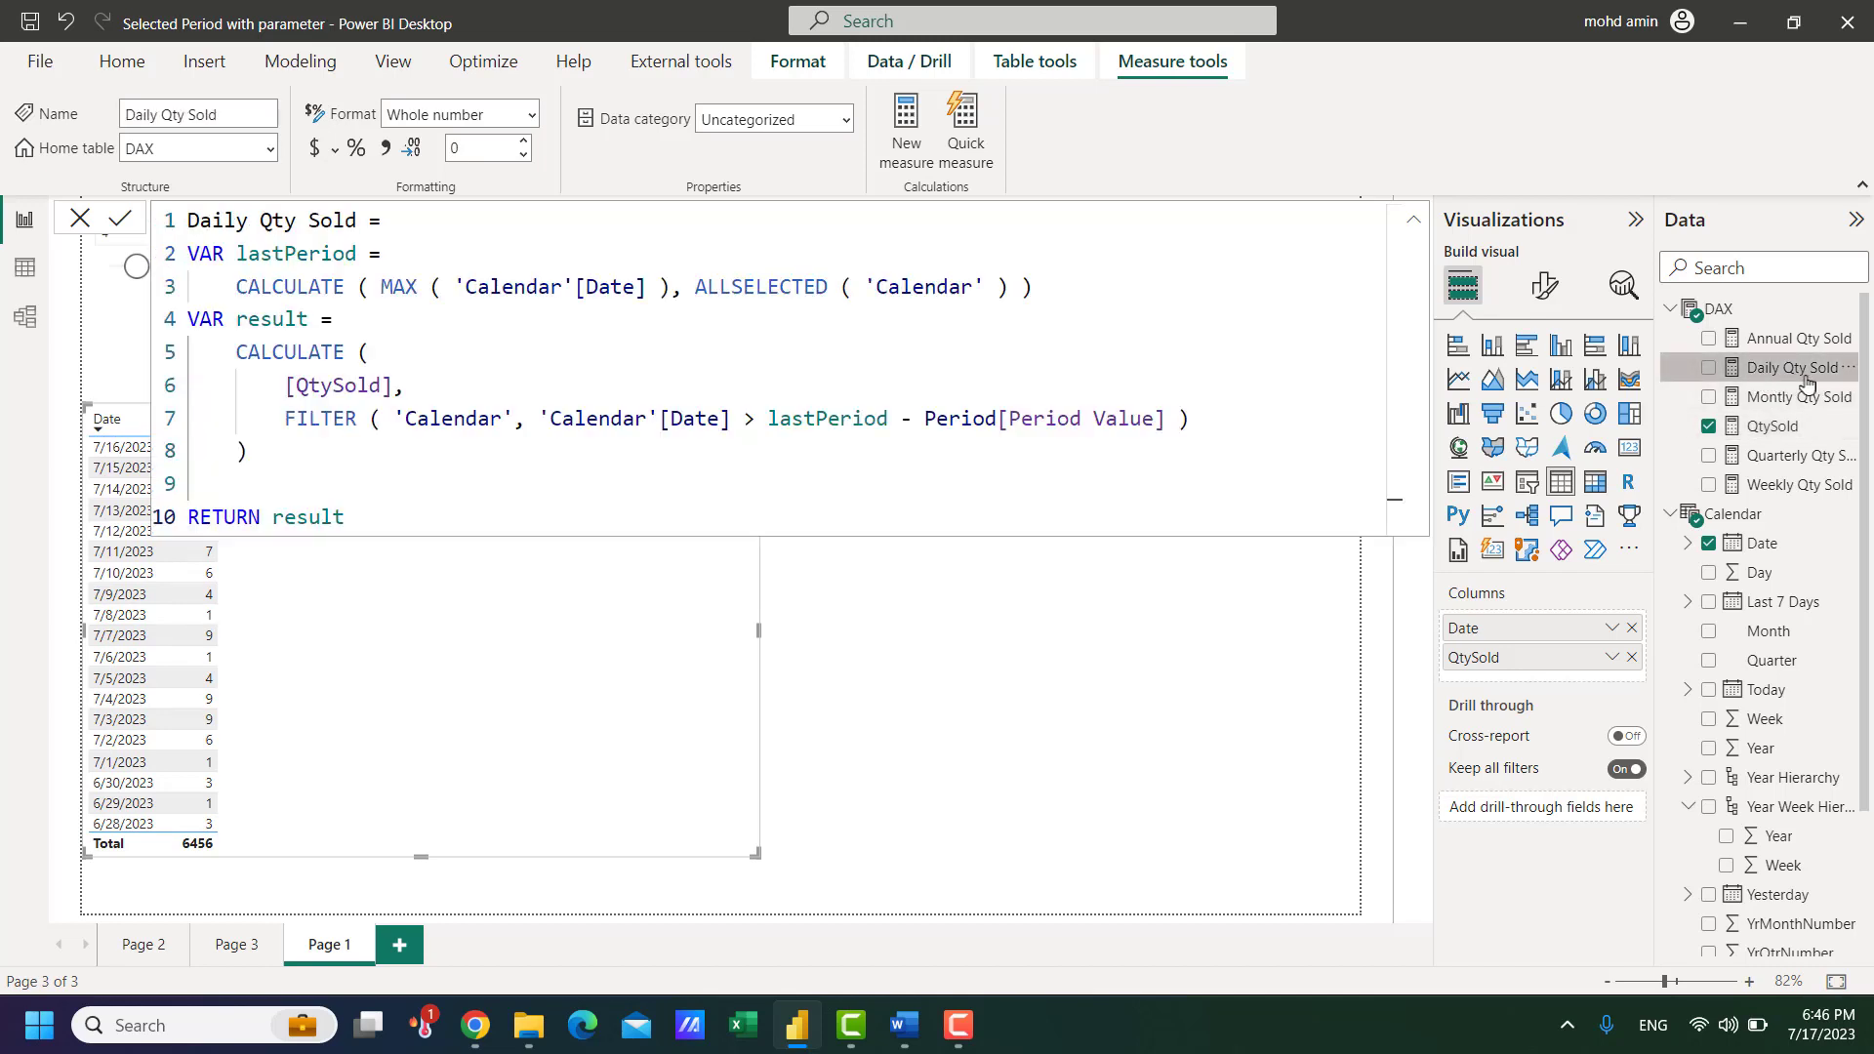
{"action": "left_click", "coordinate": [1708, 368]}
{"action": "left_click", "coordinate": [1411, 223]}
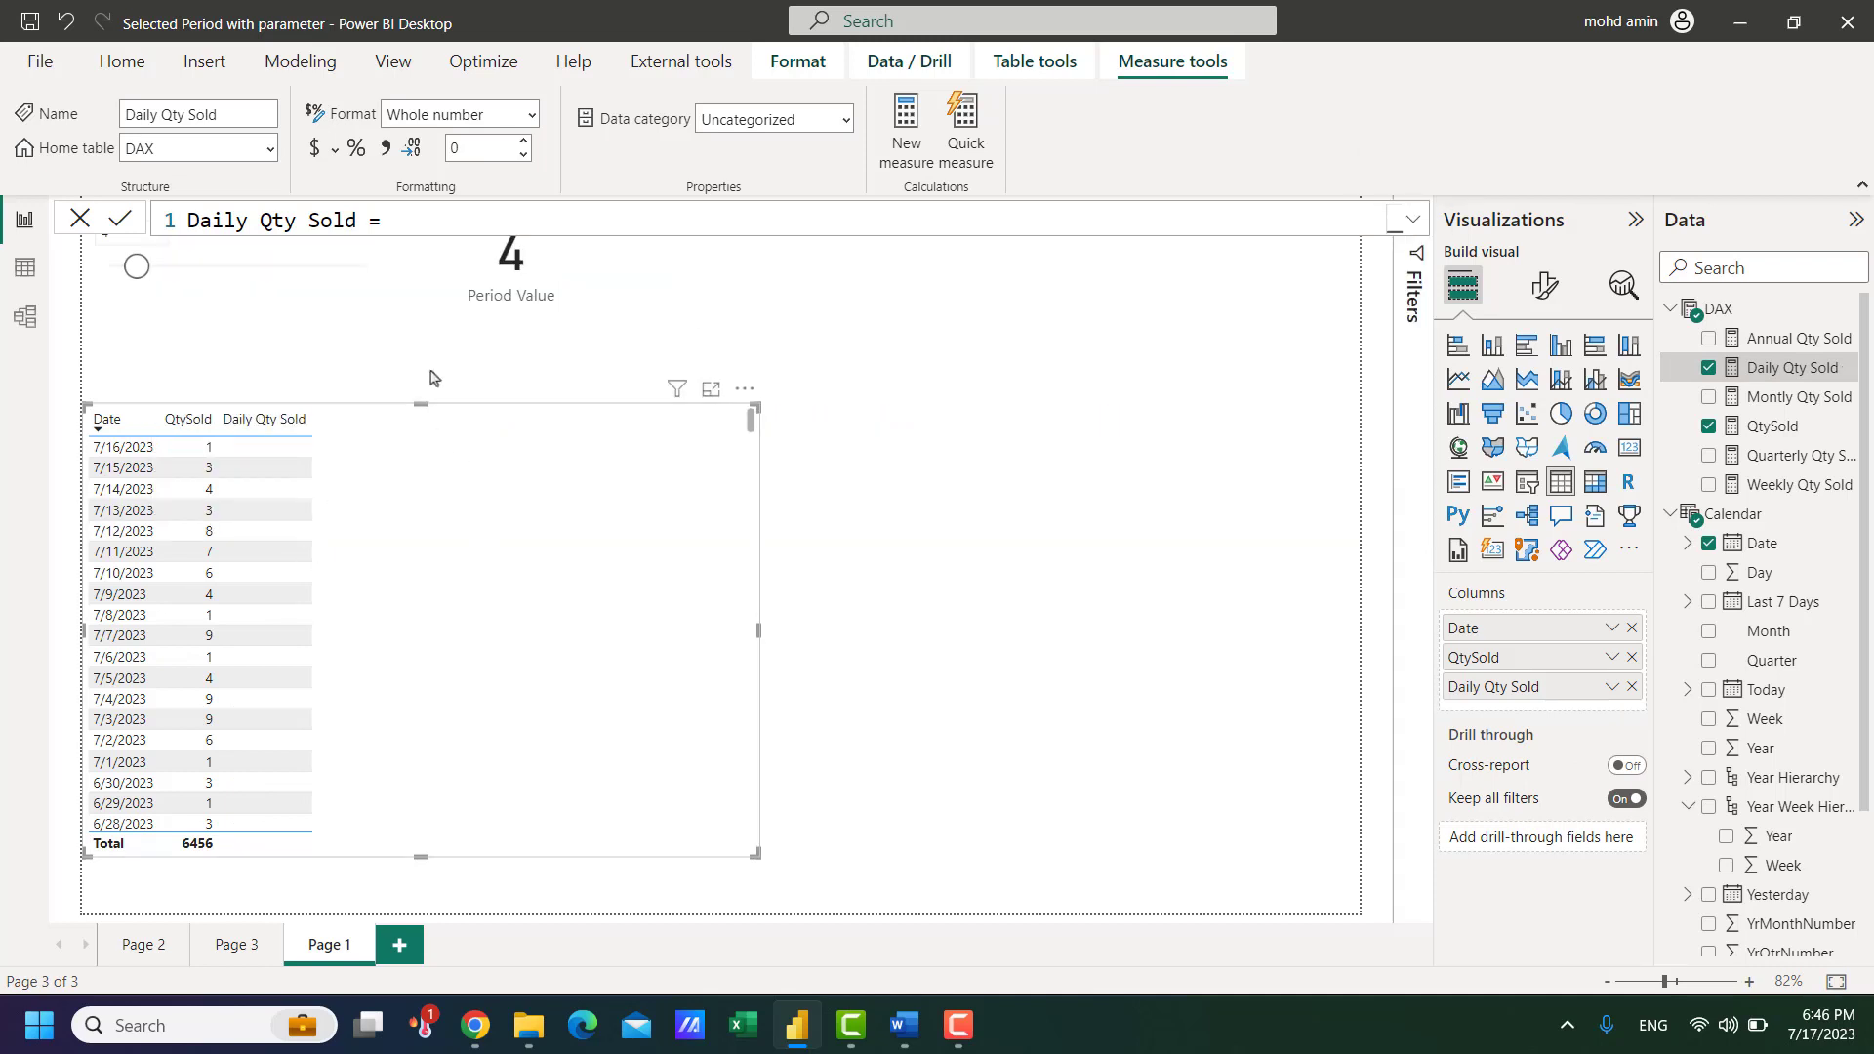
{"action": "left_click", "coordinate": [597, 293]}
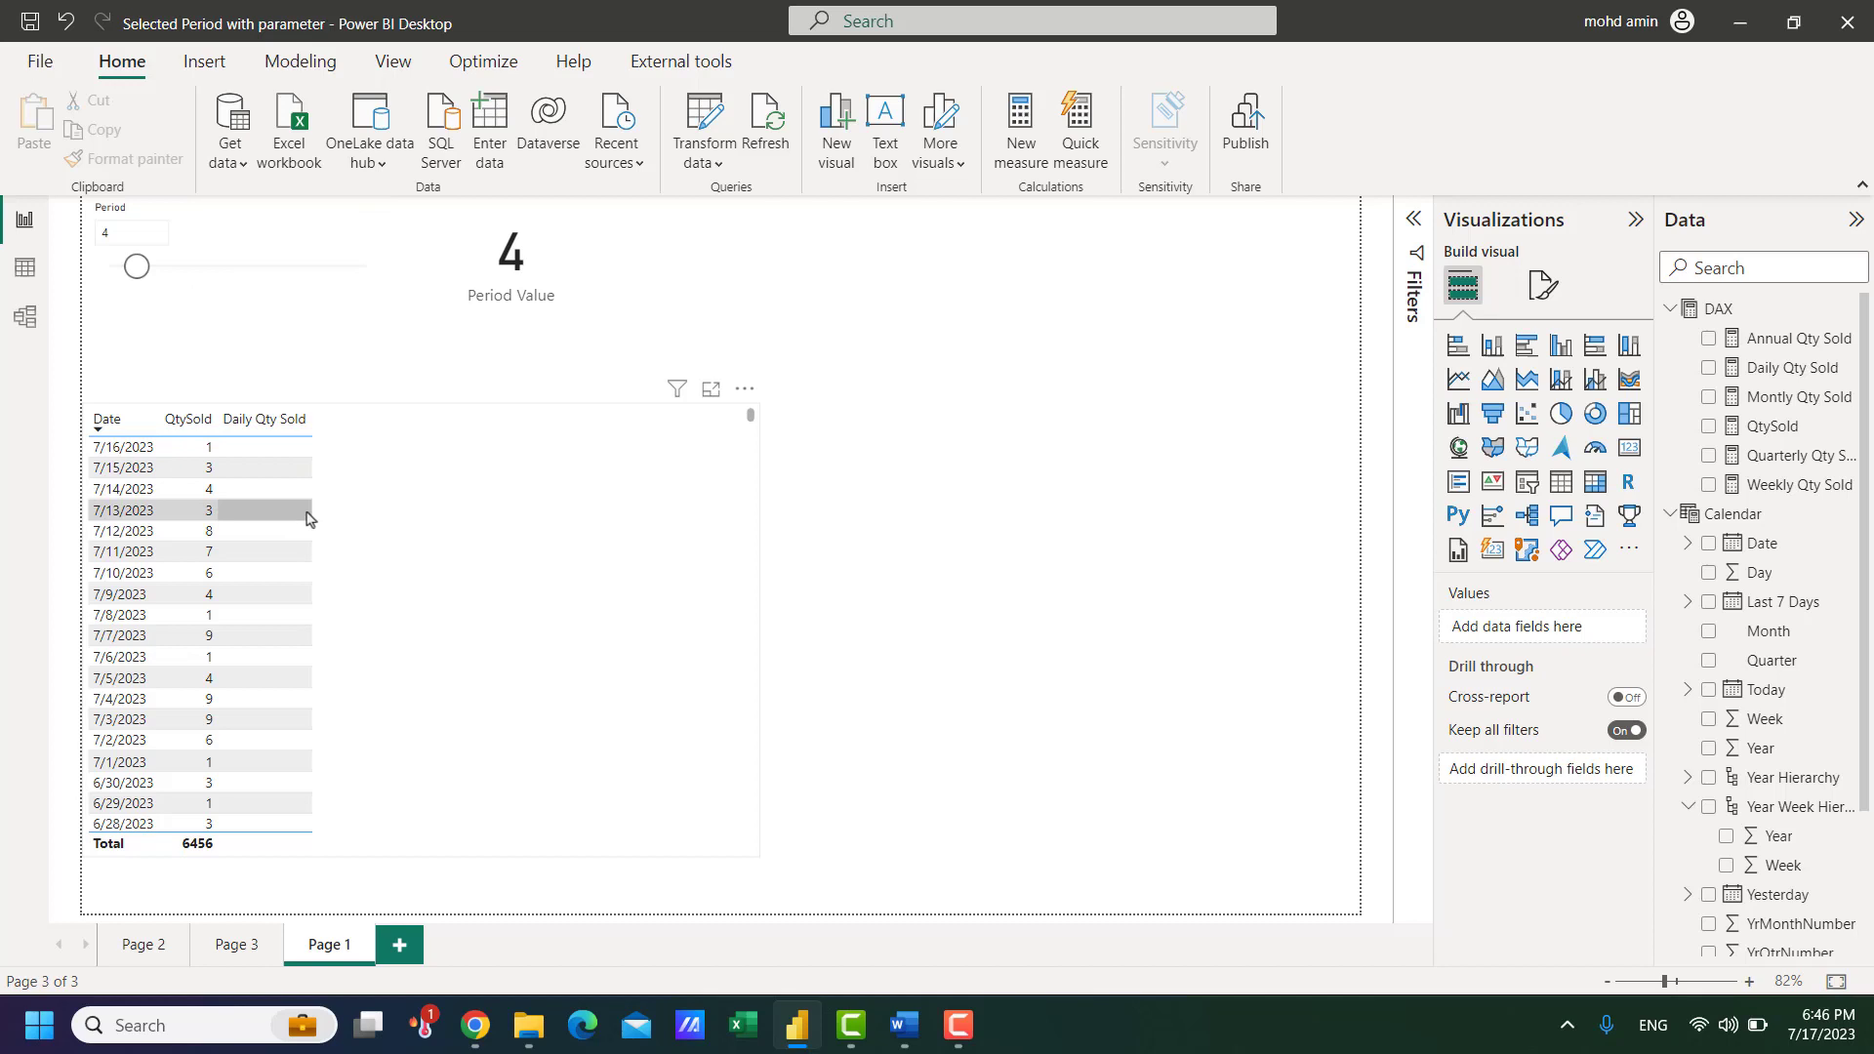
Step: Examine the Daily Qty Sold formula's lastPeriod and result variables and its MAX of Calendar Date
{"action": "left_click", "coordinate": [389, 483]}
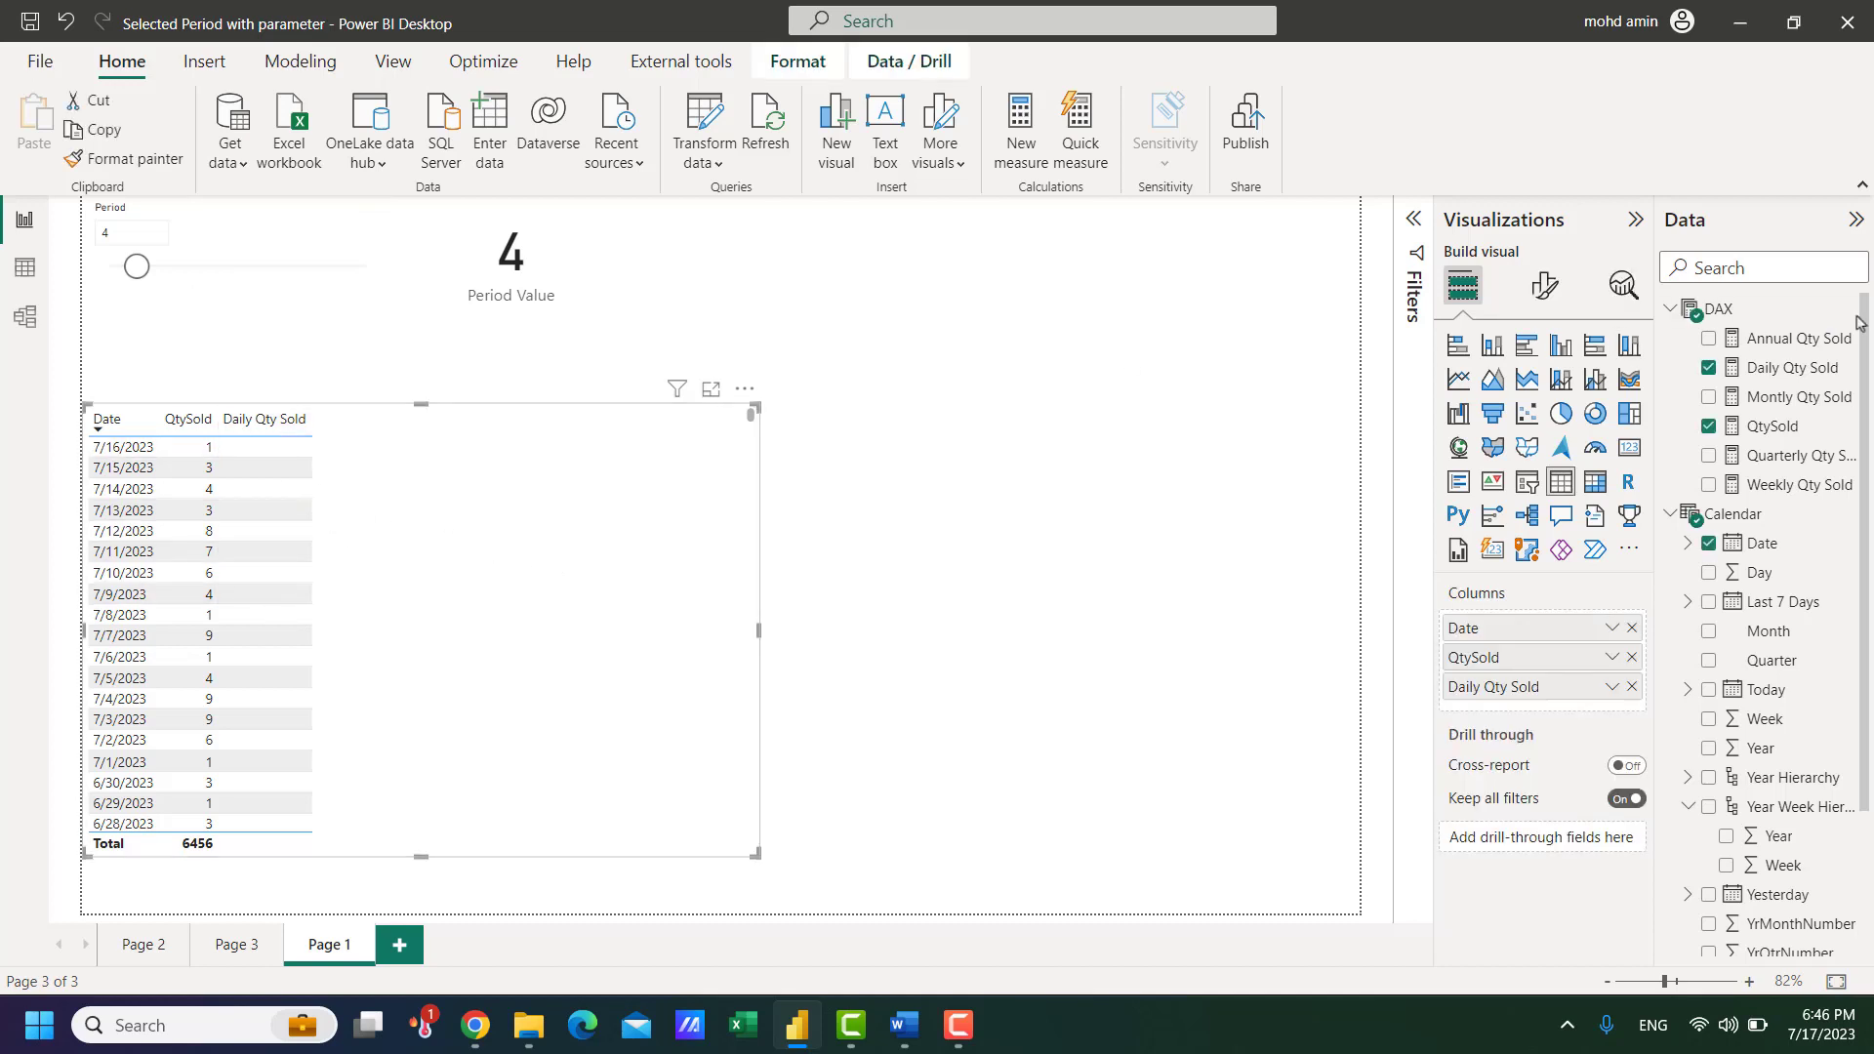
{"action": "left_click", "coordinate": [1778, 370]}
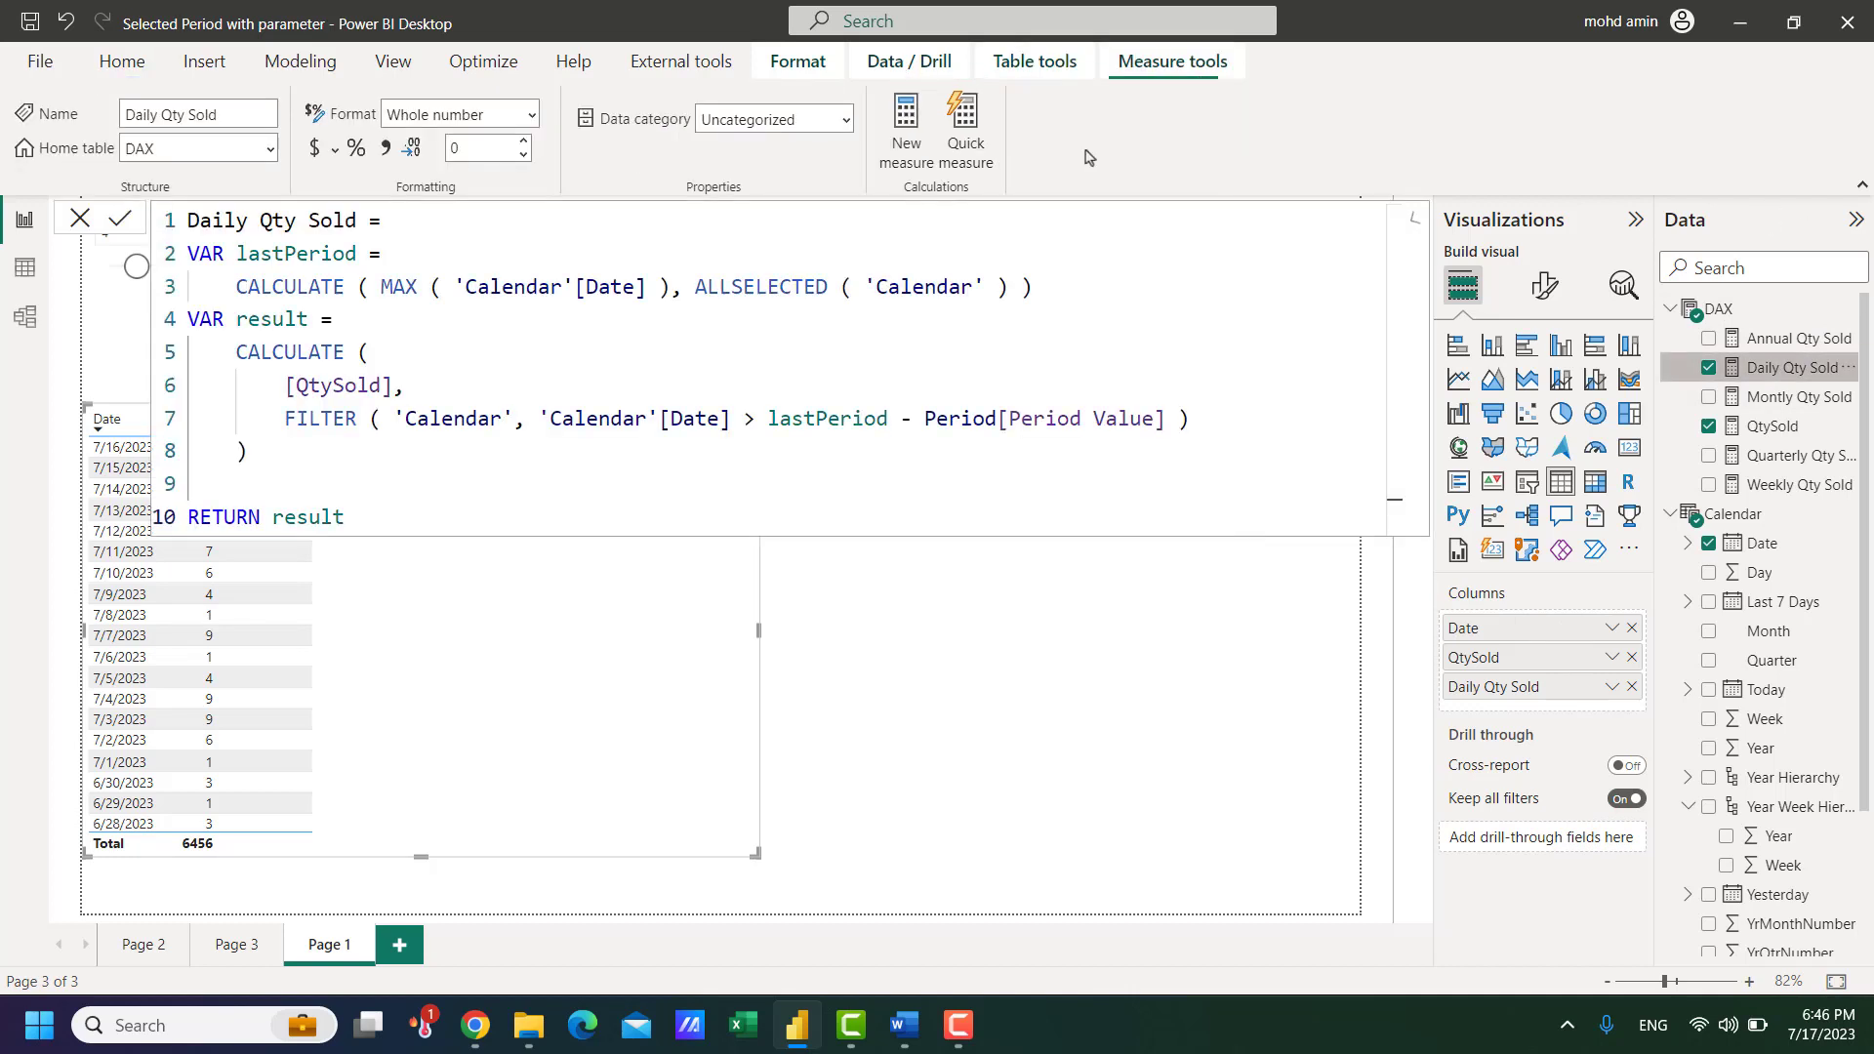
{"action": "left_click", "coordinate": [272, 318]}
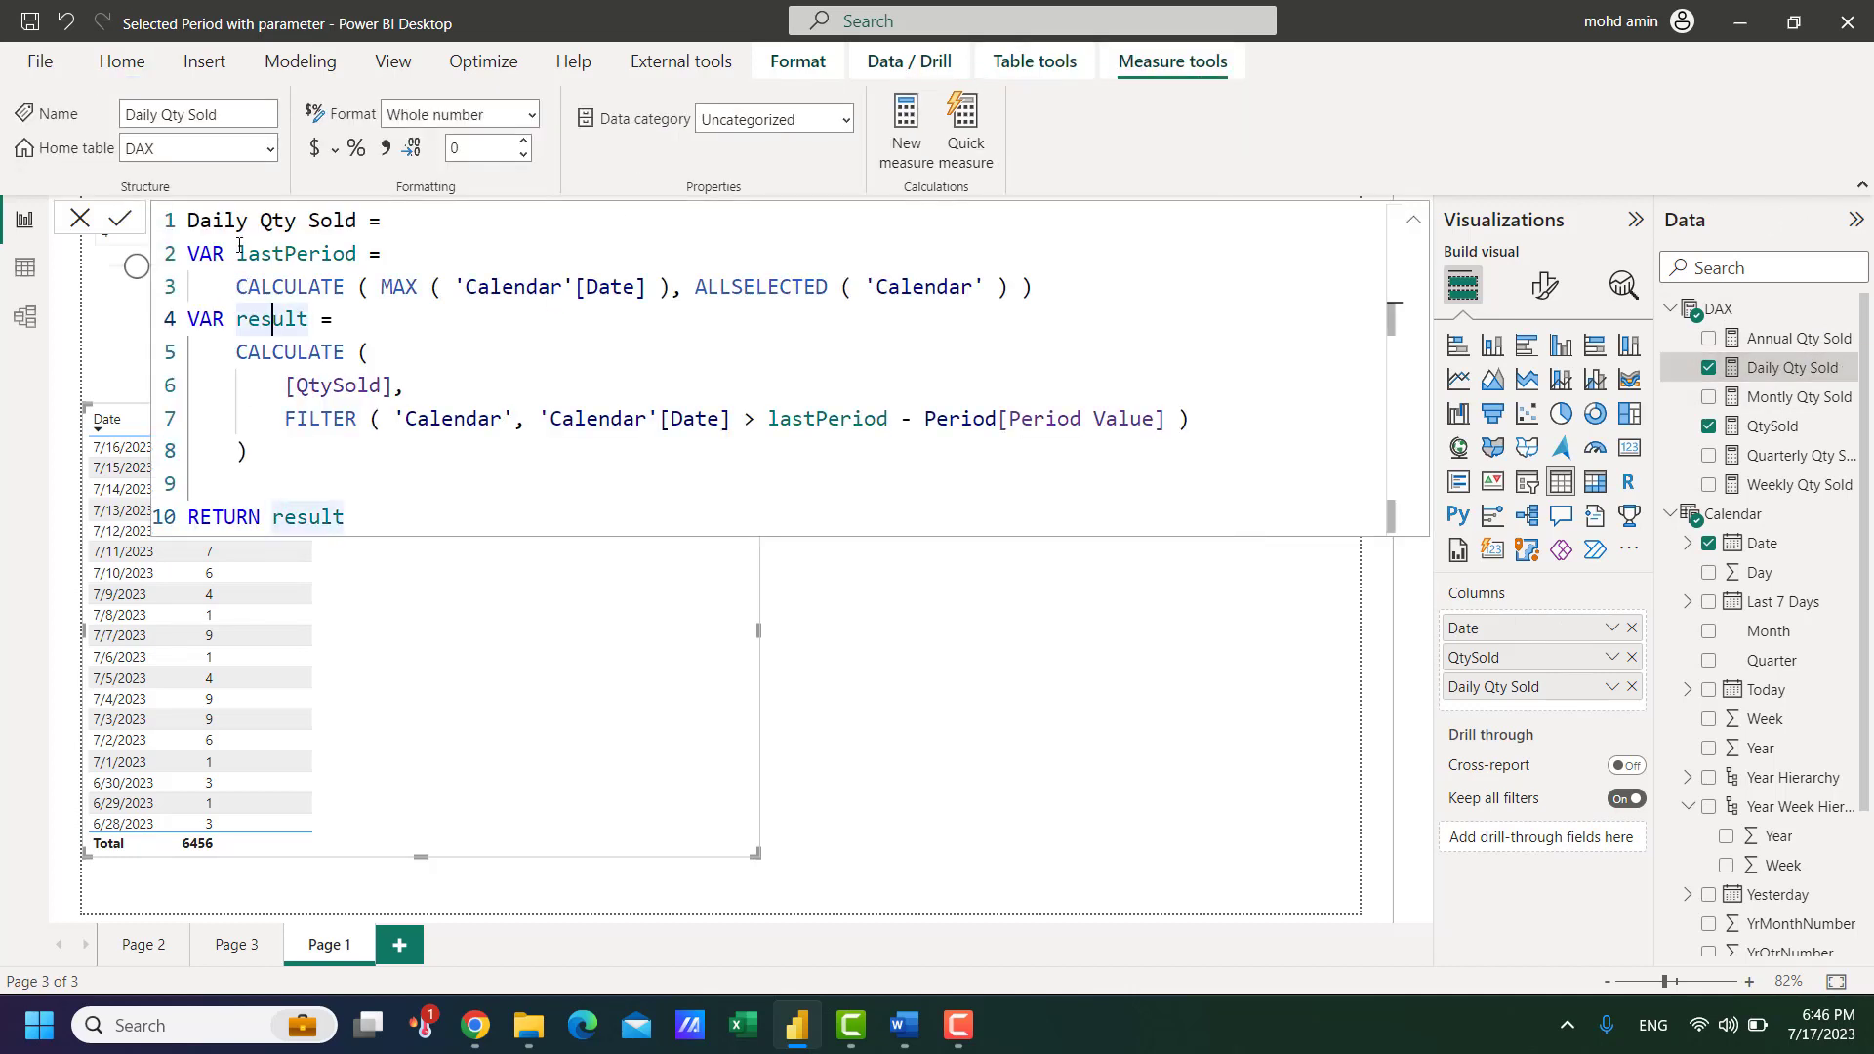
{"action": "left_click_drag", "start_coordinate": [1034, 280], "coordinate": [180, 254]}
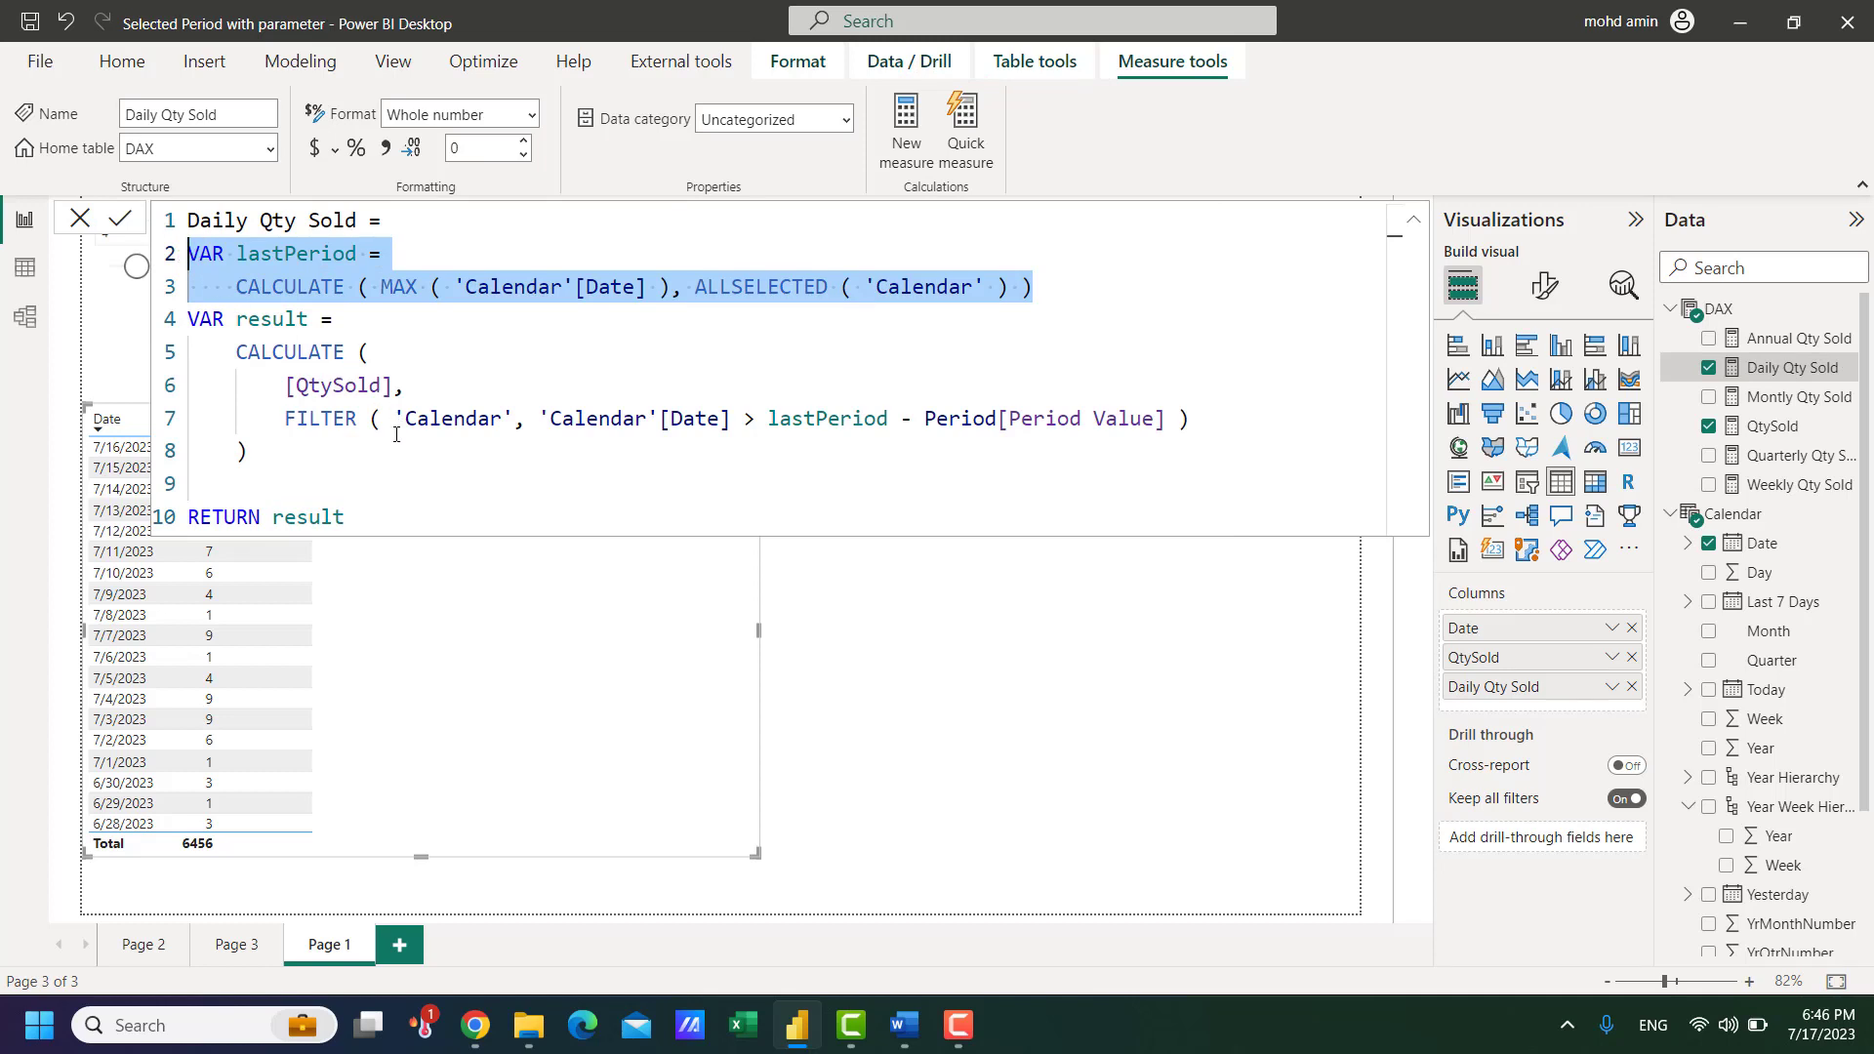
{"action": "left_click_drag", "start_coordinate": [270, 472], "coordinate": [169, 330]}
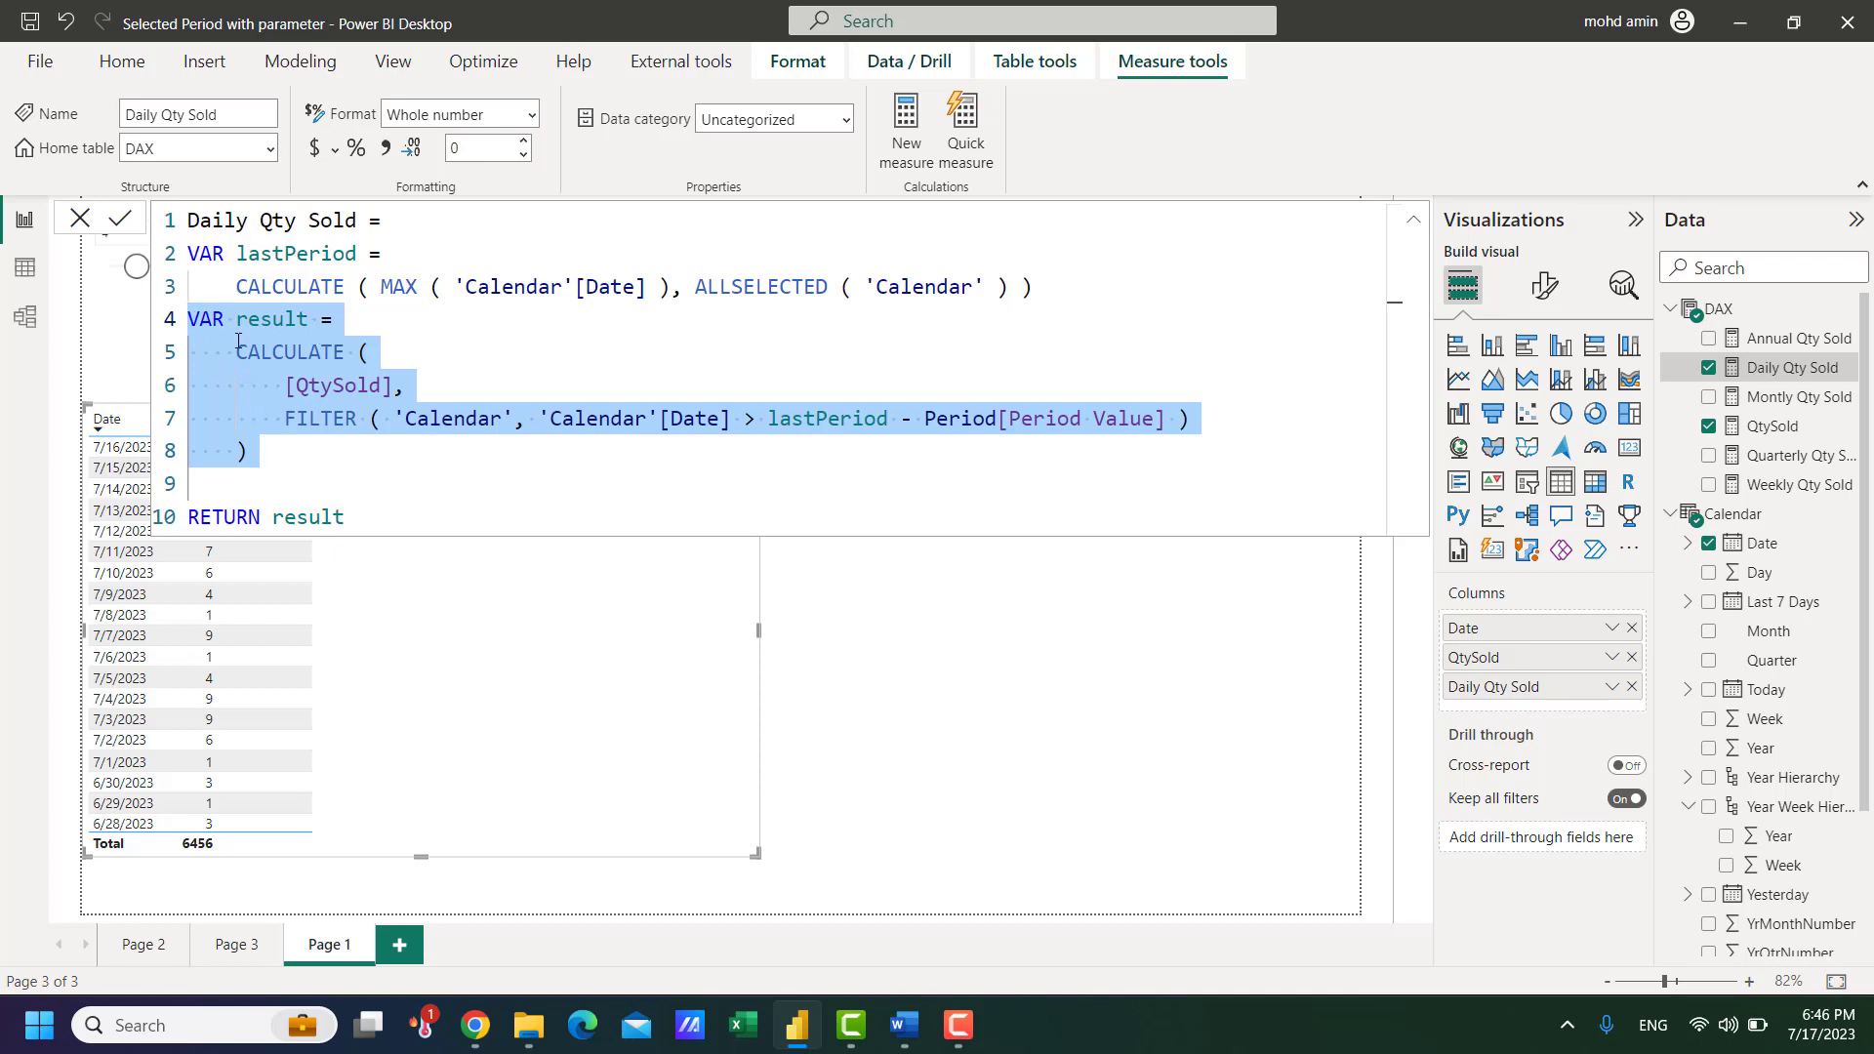
{"action": "left_click_drag", "start_coordinate": [247, 286], "coordinate": [1049, 289]}
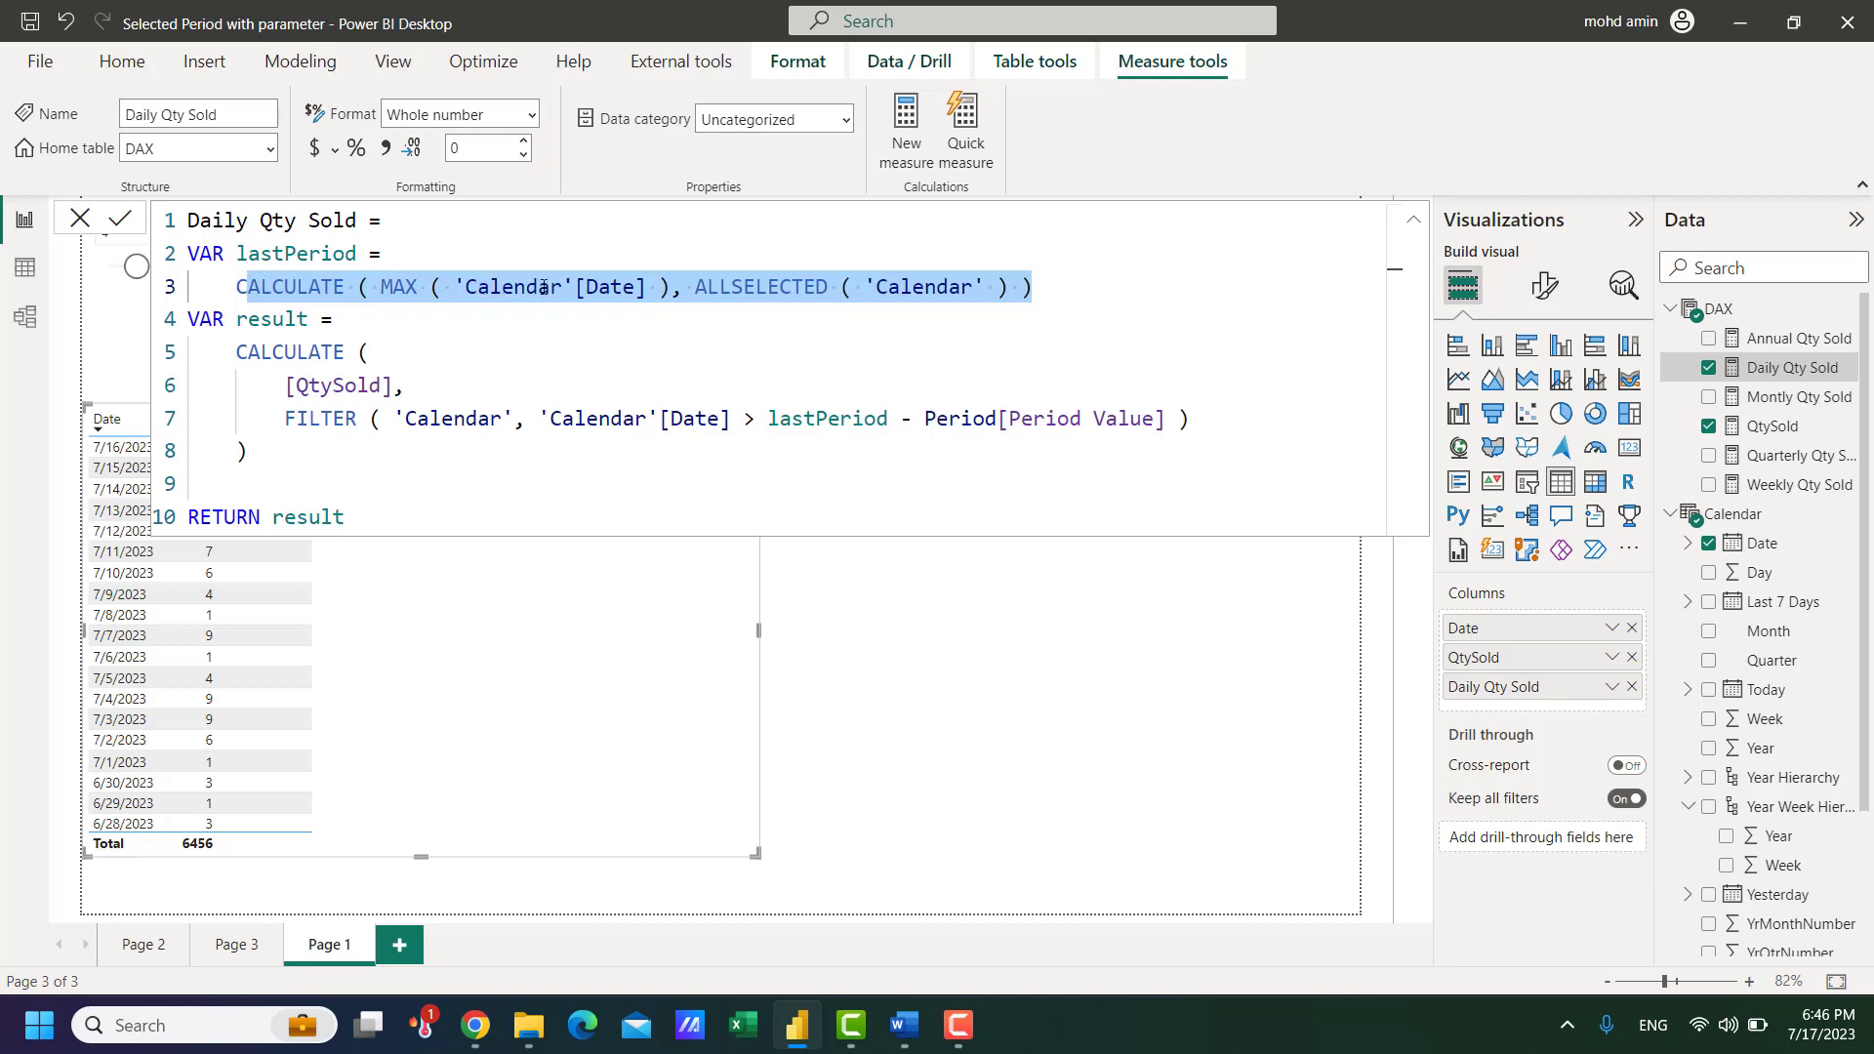
{"action": "left_click", "coordinate": [605, 293]}
{"action": "key", "text": "Left"}
{"action": "key", "text": "Left"}
{"action": "key", "text": "Left"}
{"action": "key", "text": "Left"}
{"action": "key", "text": "Left"}
{"action": "key", "text": "Left"}
{"action": "key", "text": "Left"}
{"action": "key", "text": "Left"}
{"action": "key", "text": "Left"}
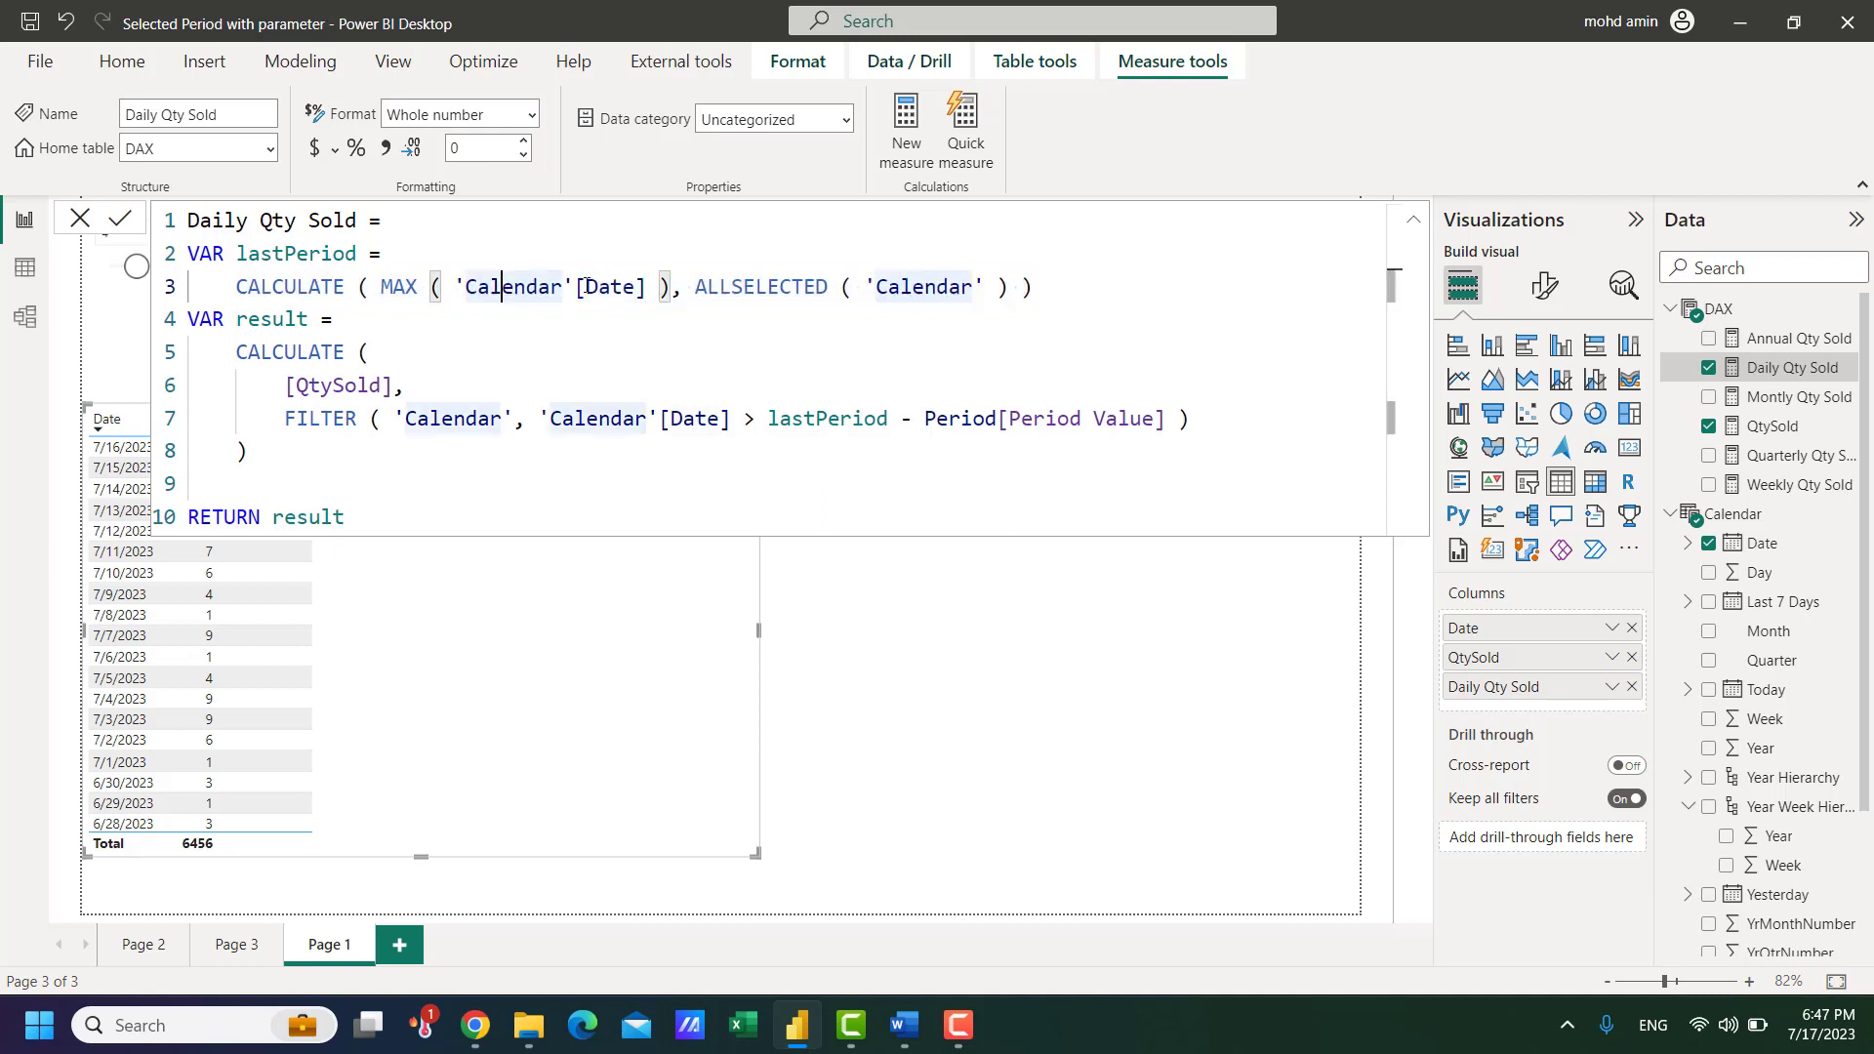
{"action": "left_click", "coordinate": [610, 288]}
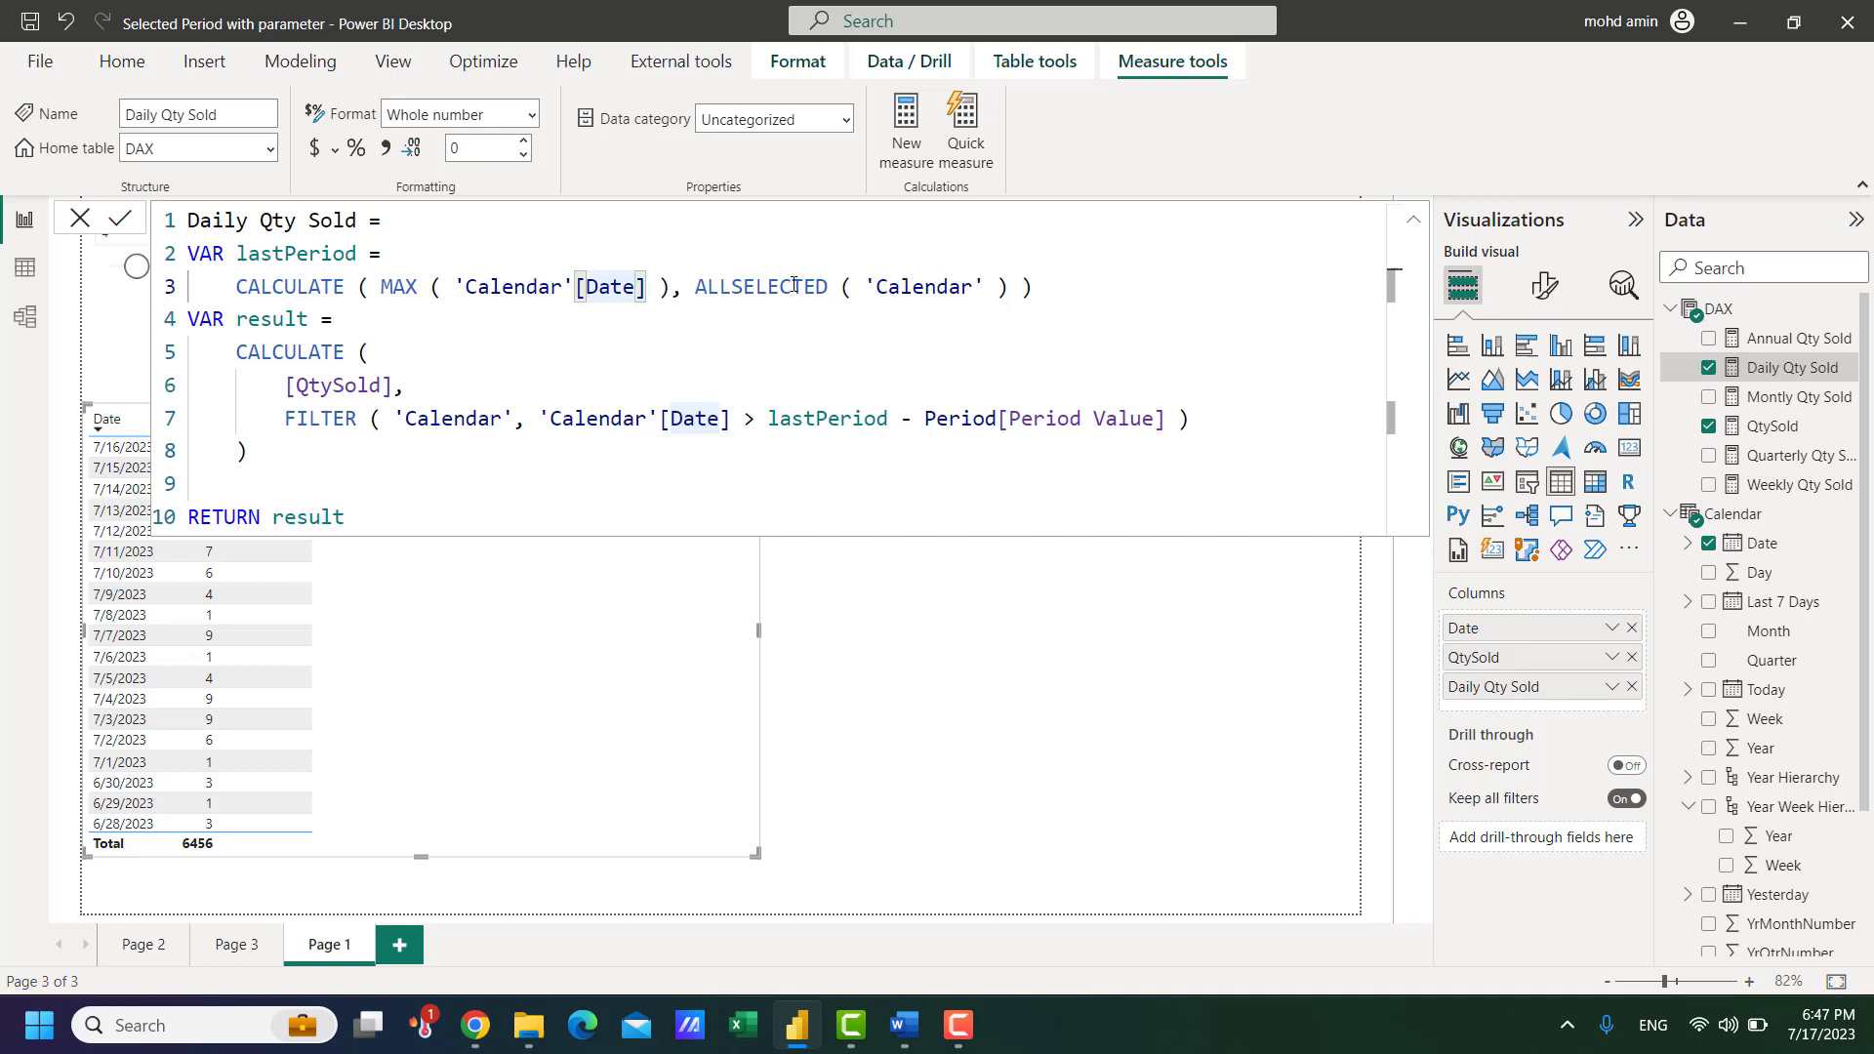
Step: Replace result with lastPeriod in the measure's RETURN line
{"action": "double_click", "coordinate": [311, 257]}
{"action": "key", "text": "ctrl+c"}
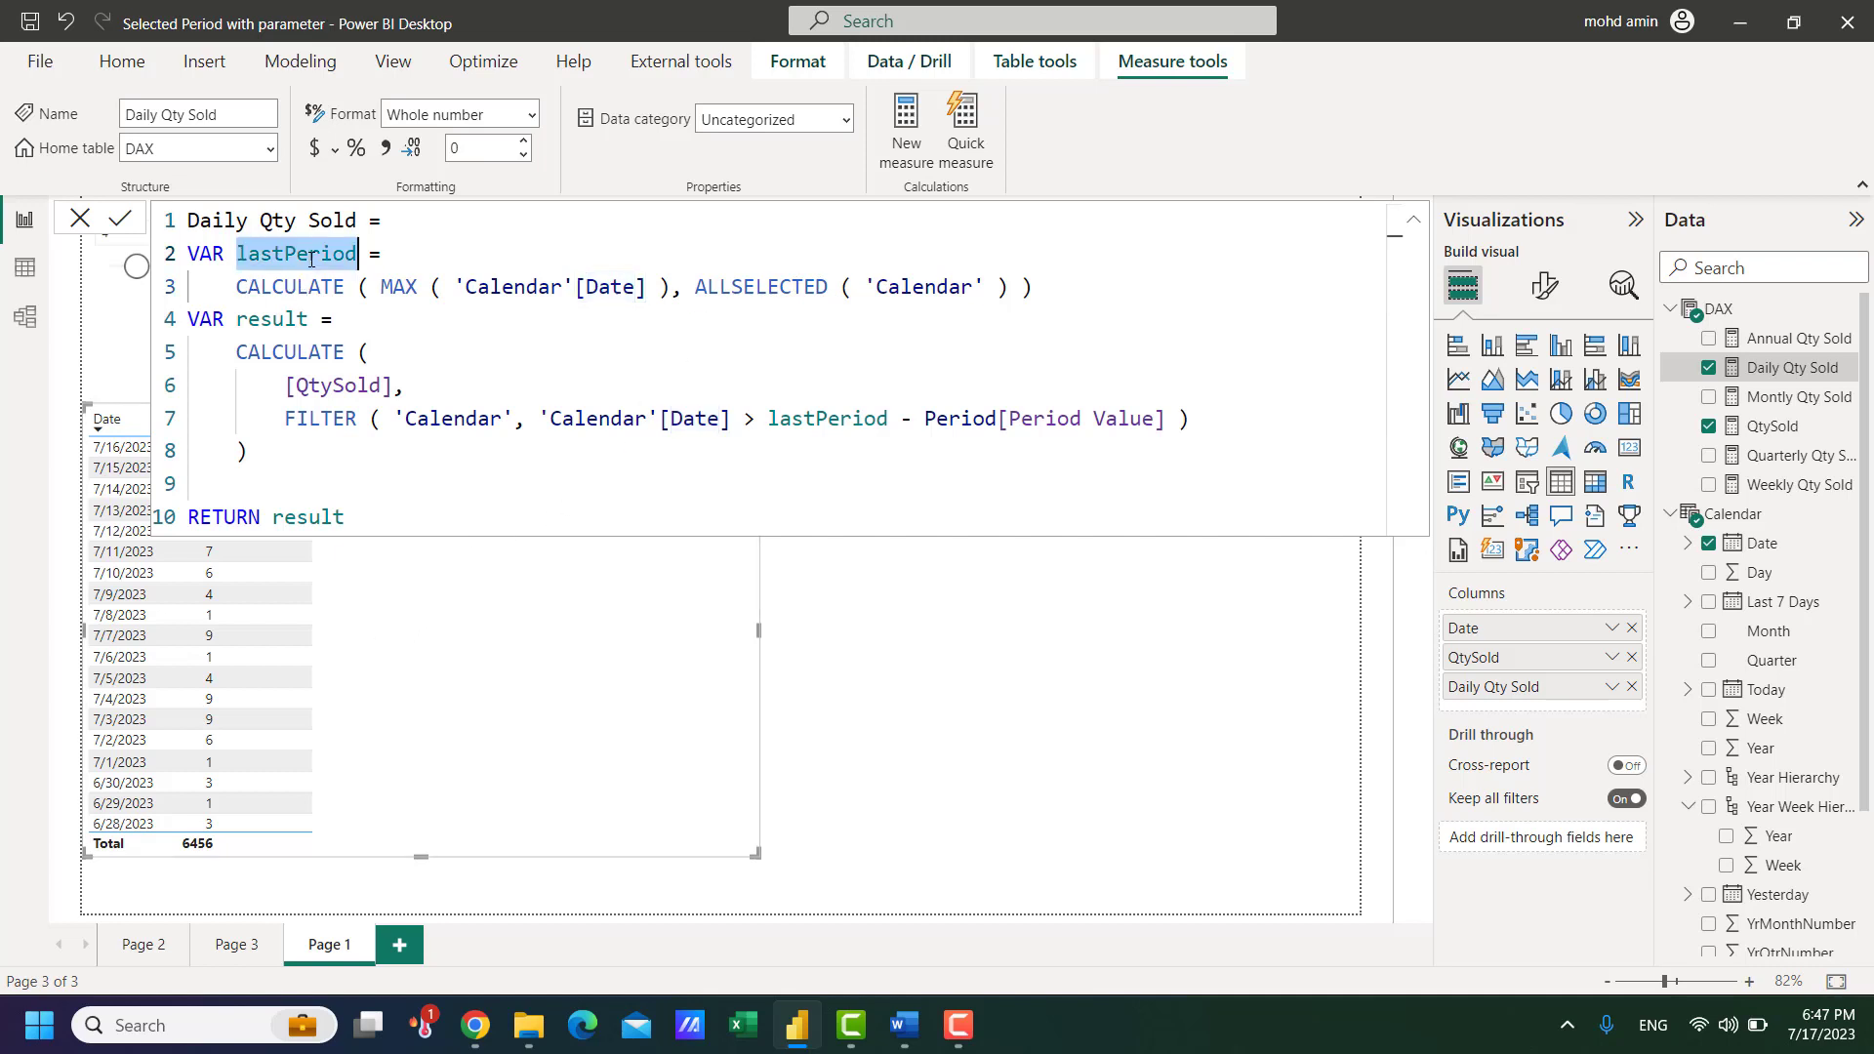
{"action": "double_click", "coordinate": [311, 519]}
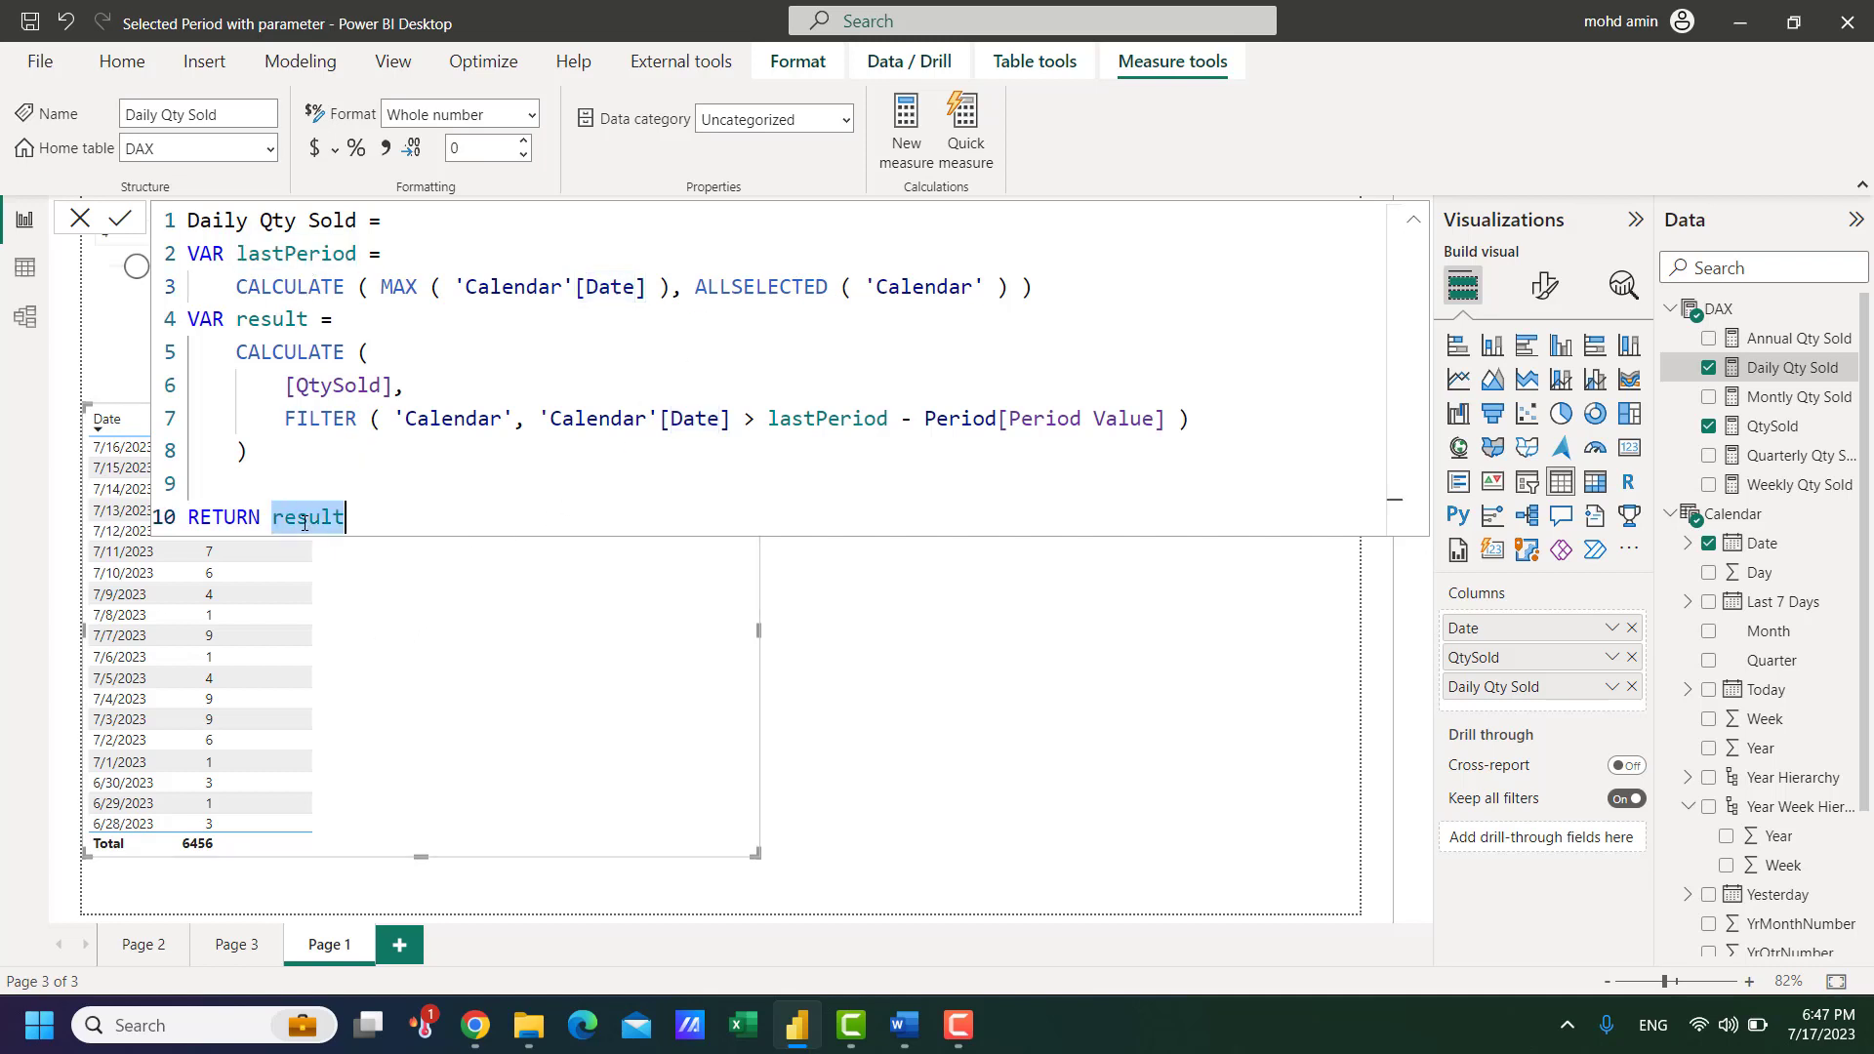
{"action": "key", "text": "ctrl+v"}
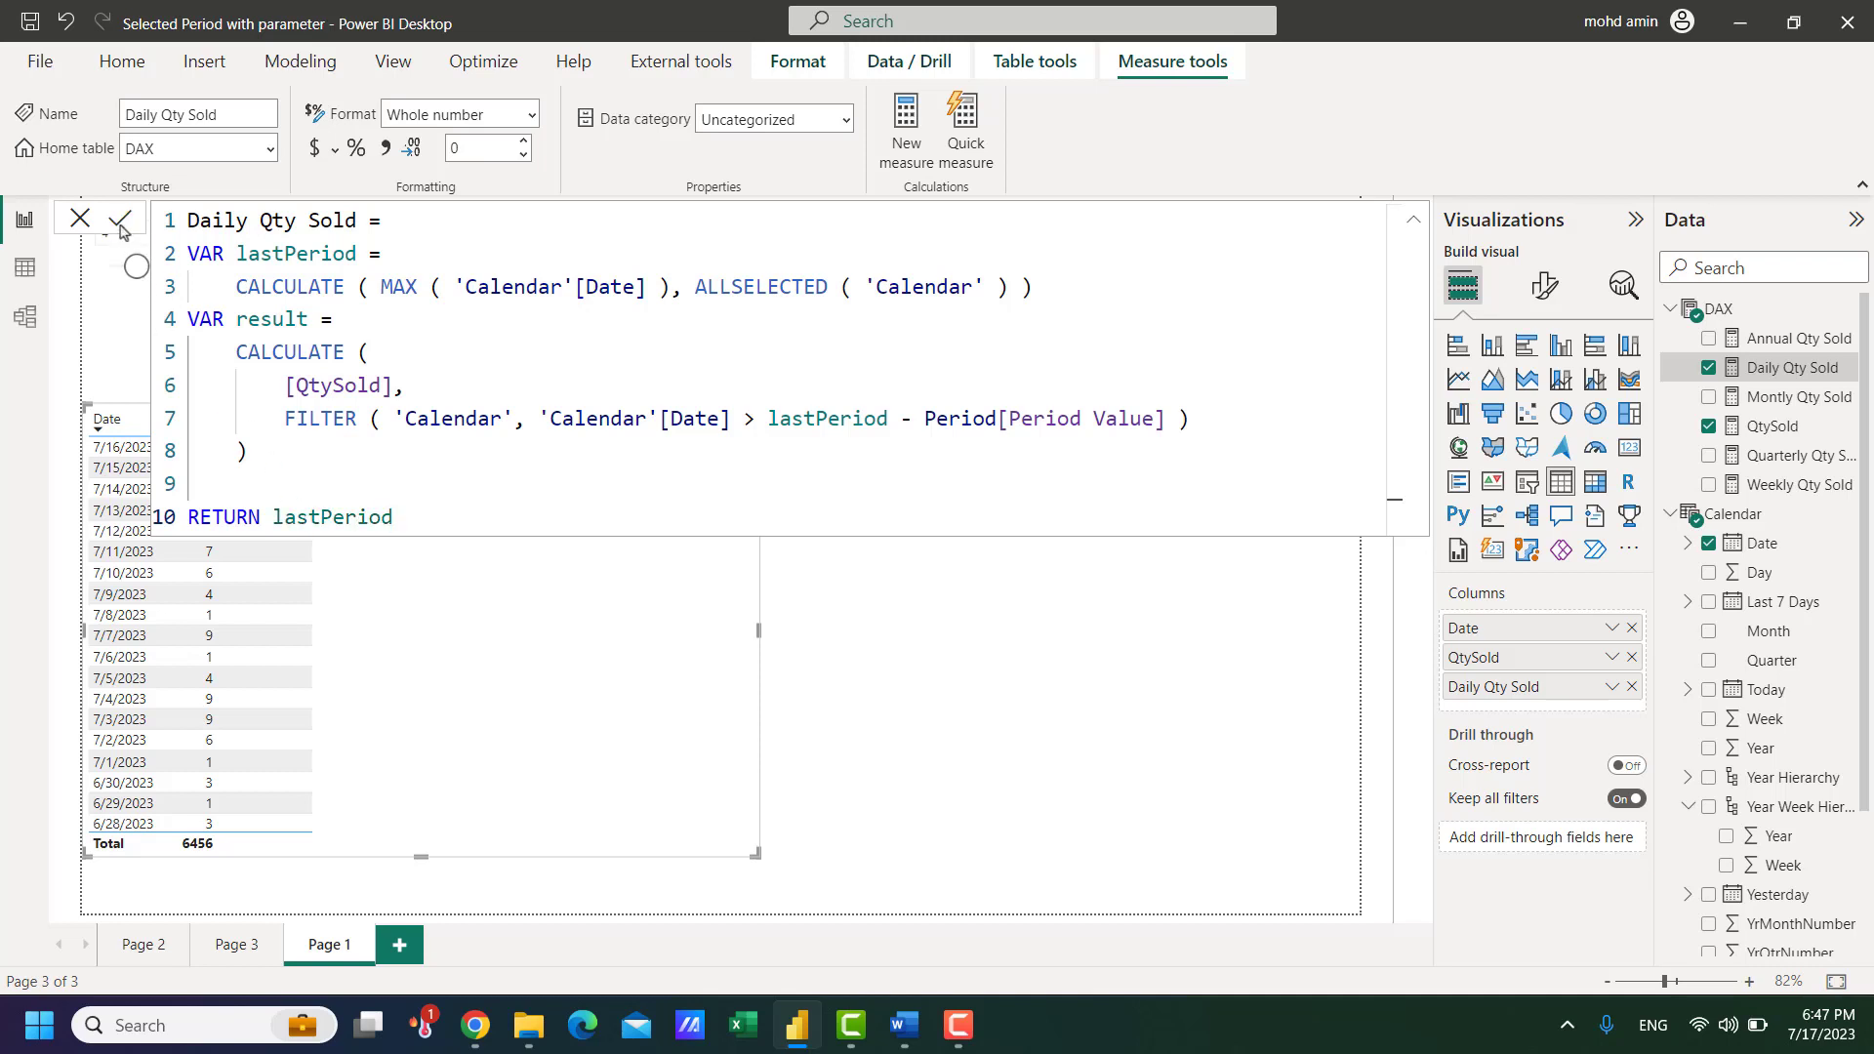
Step: Commit the measure so Daily Qty Sold shows 12/31/2023 everywhere, then add an empty slicer
{"action": "key", "text": "Return"}
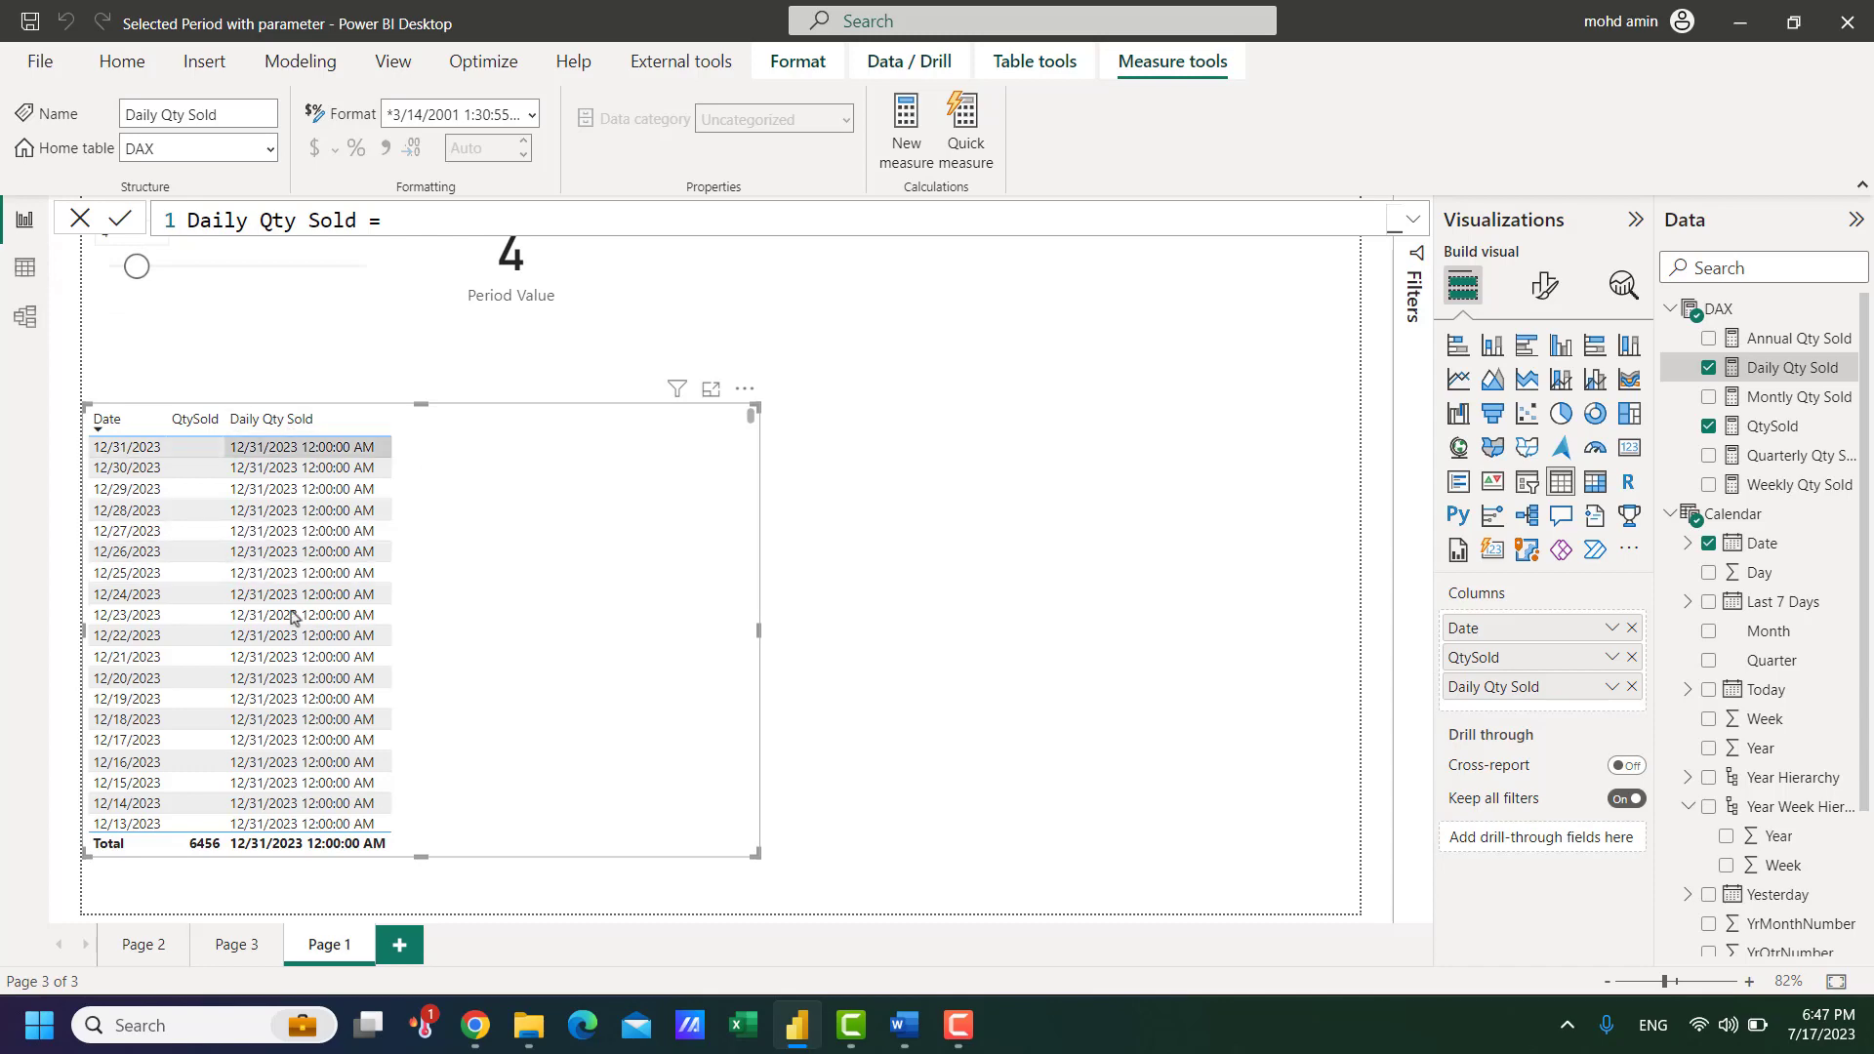
{"action": "left_click", "coordinate": [976, 390]}
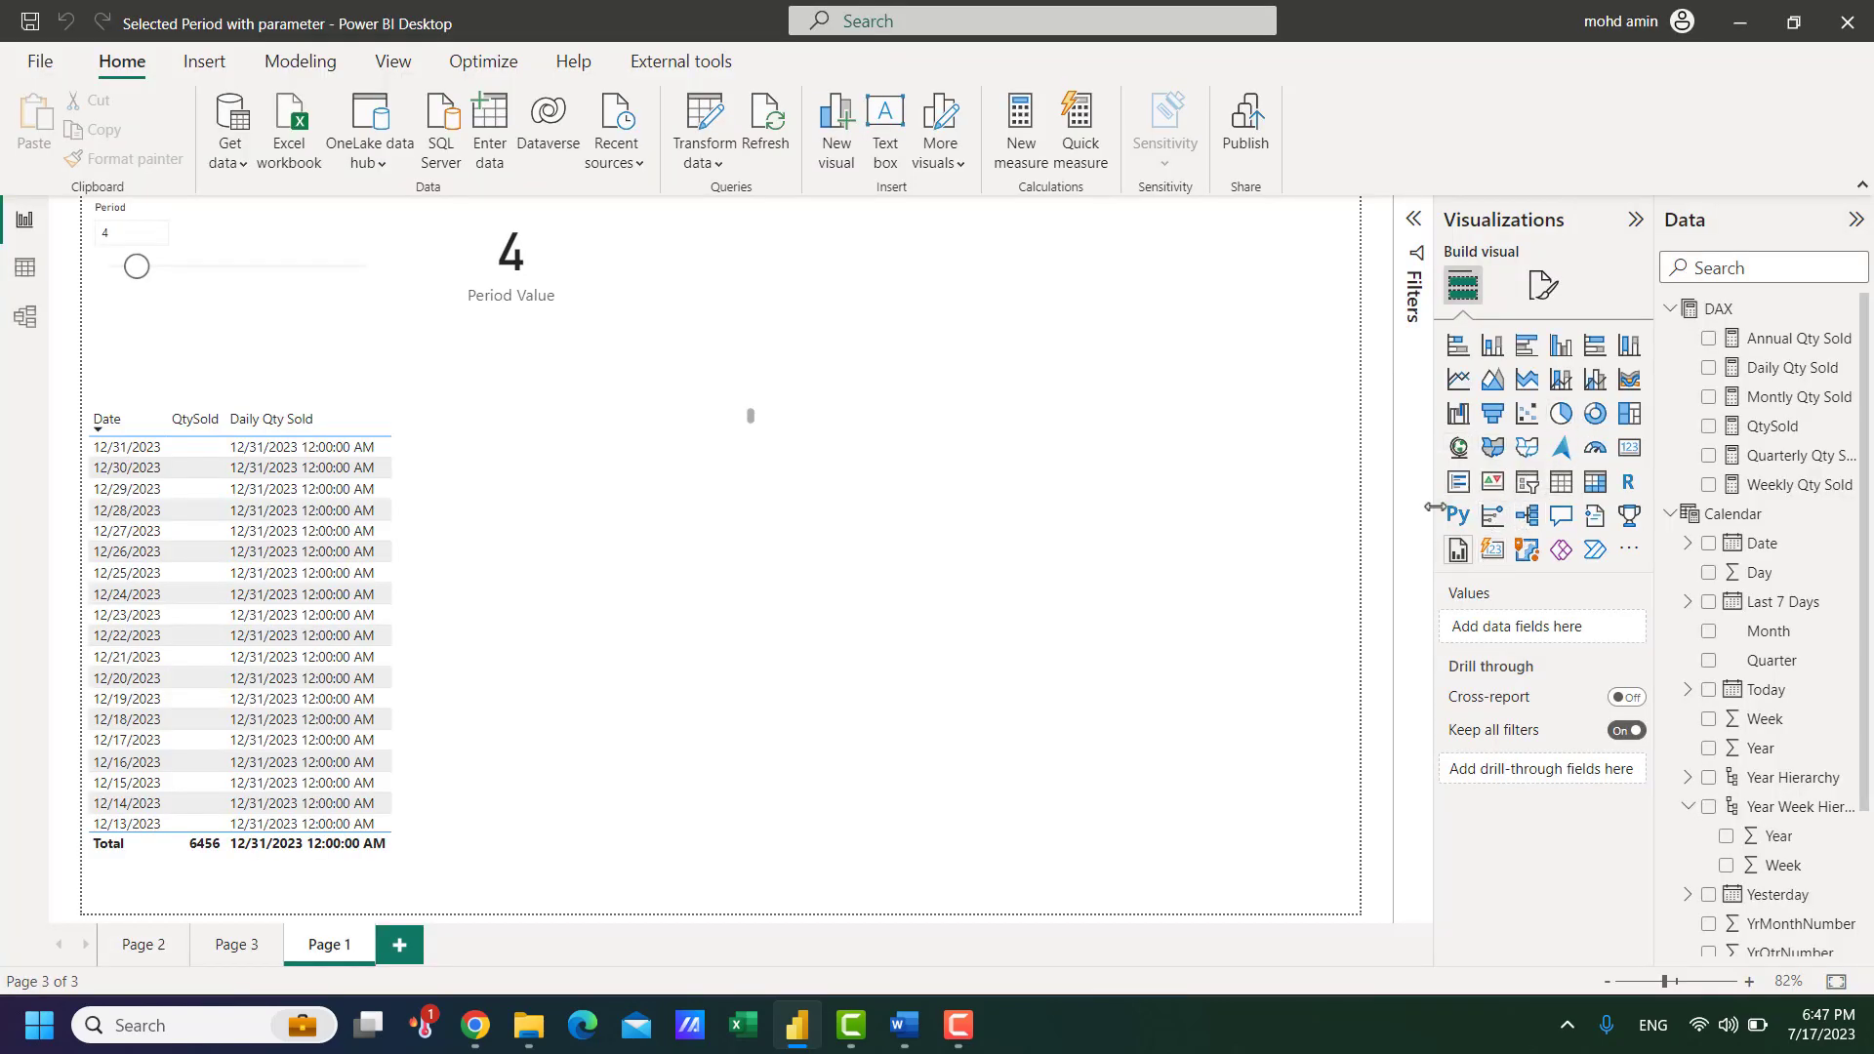
{"action": "left_click", "coordinate": [1527, 483]}
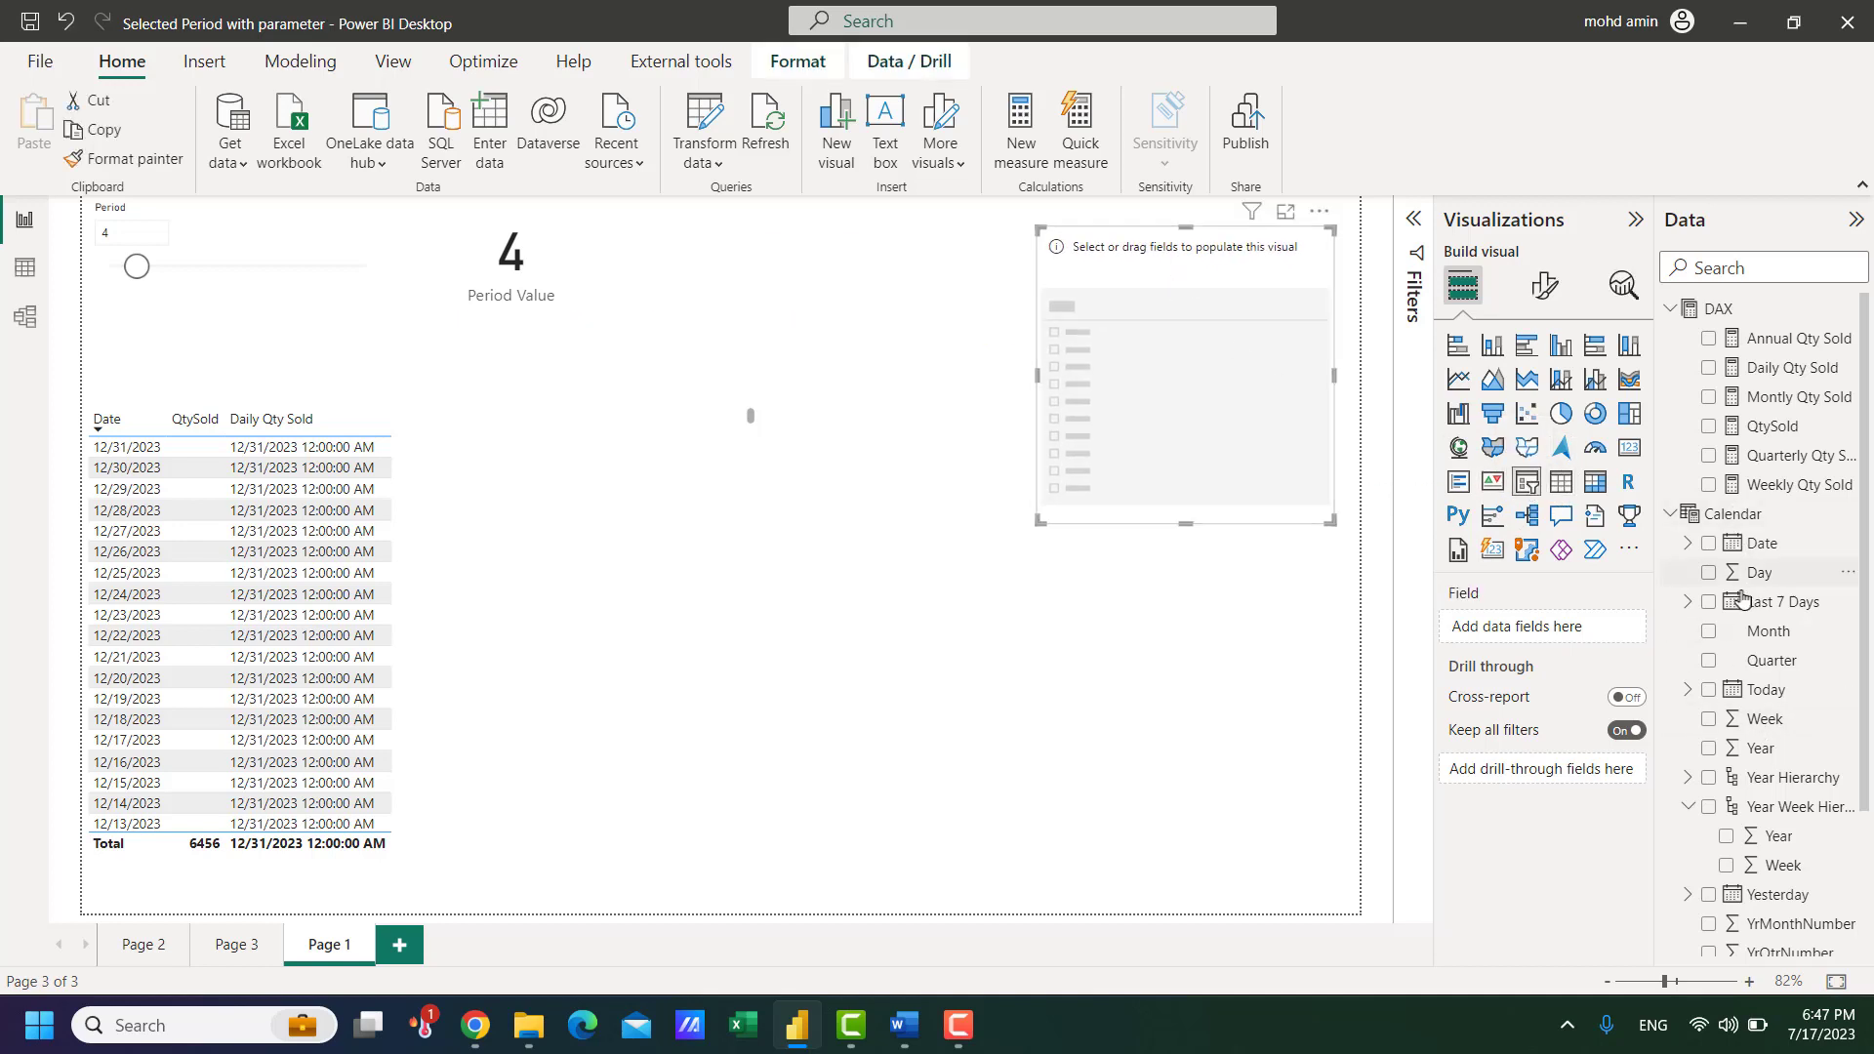
Step: Bind the slicer to Calendar Date, set its end date to 7/12/2023, and shrink it
{"action": "left_click", "coordinate": [1708, 543]}
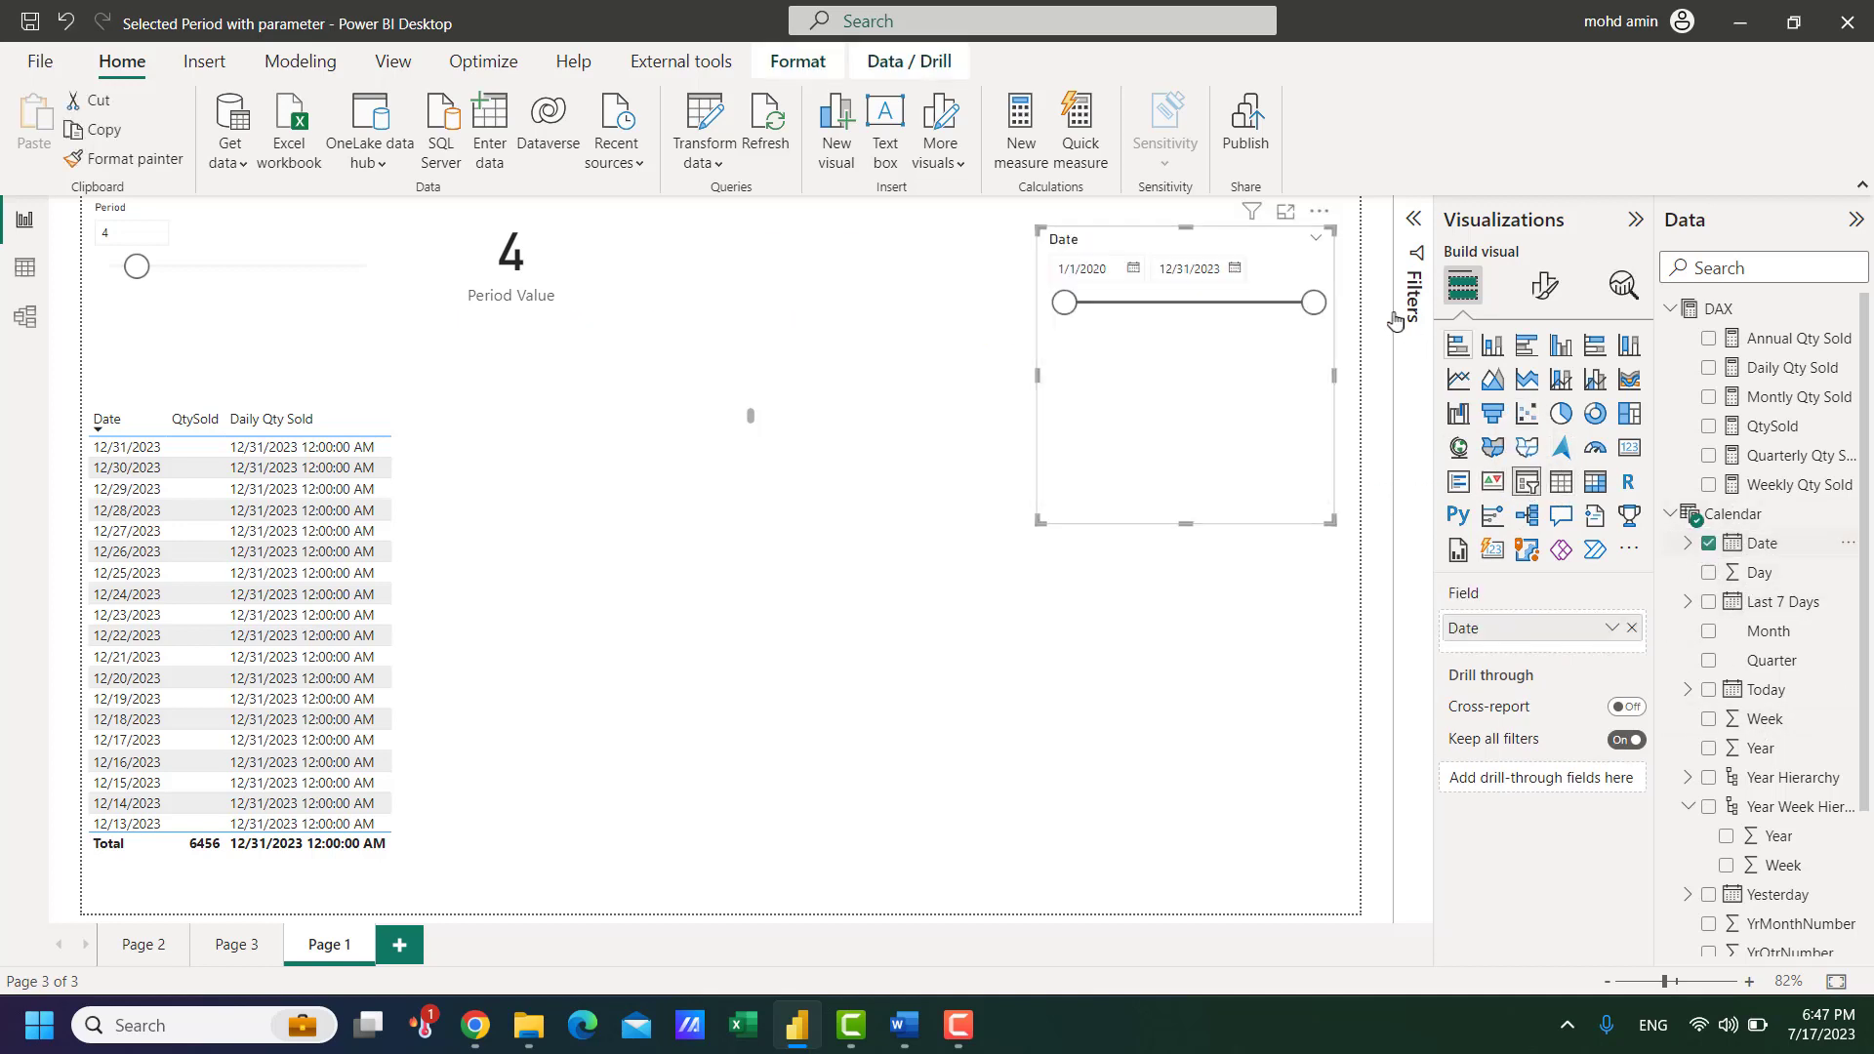
{"action": "left_click", "coordinate": [1236, 270]}
{"action": "left_click", "coordinate": [1232, 320]}
{"action": "left_click", "coordinate": [1318, 431]}
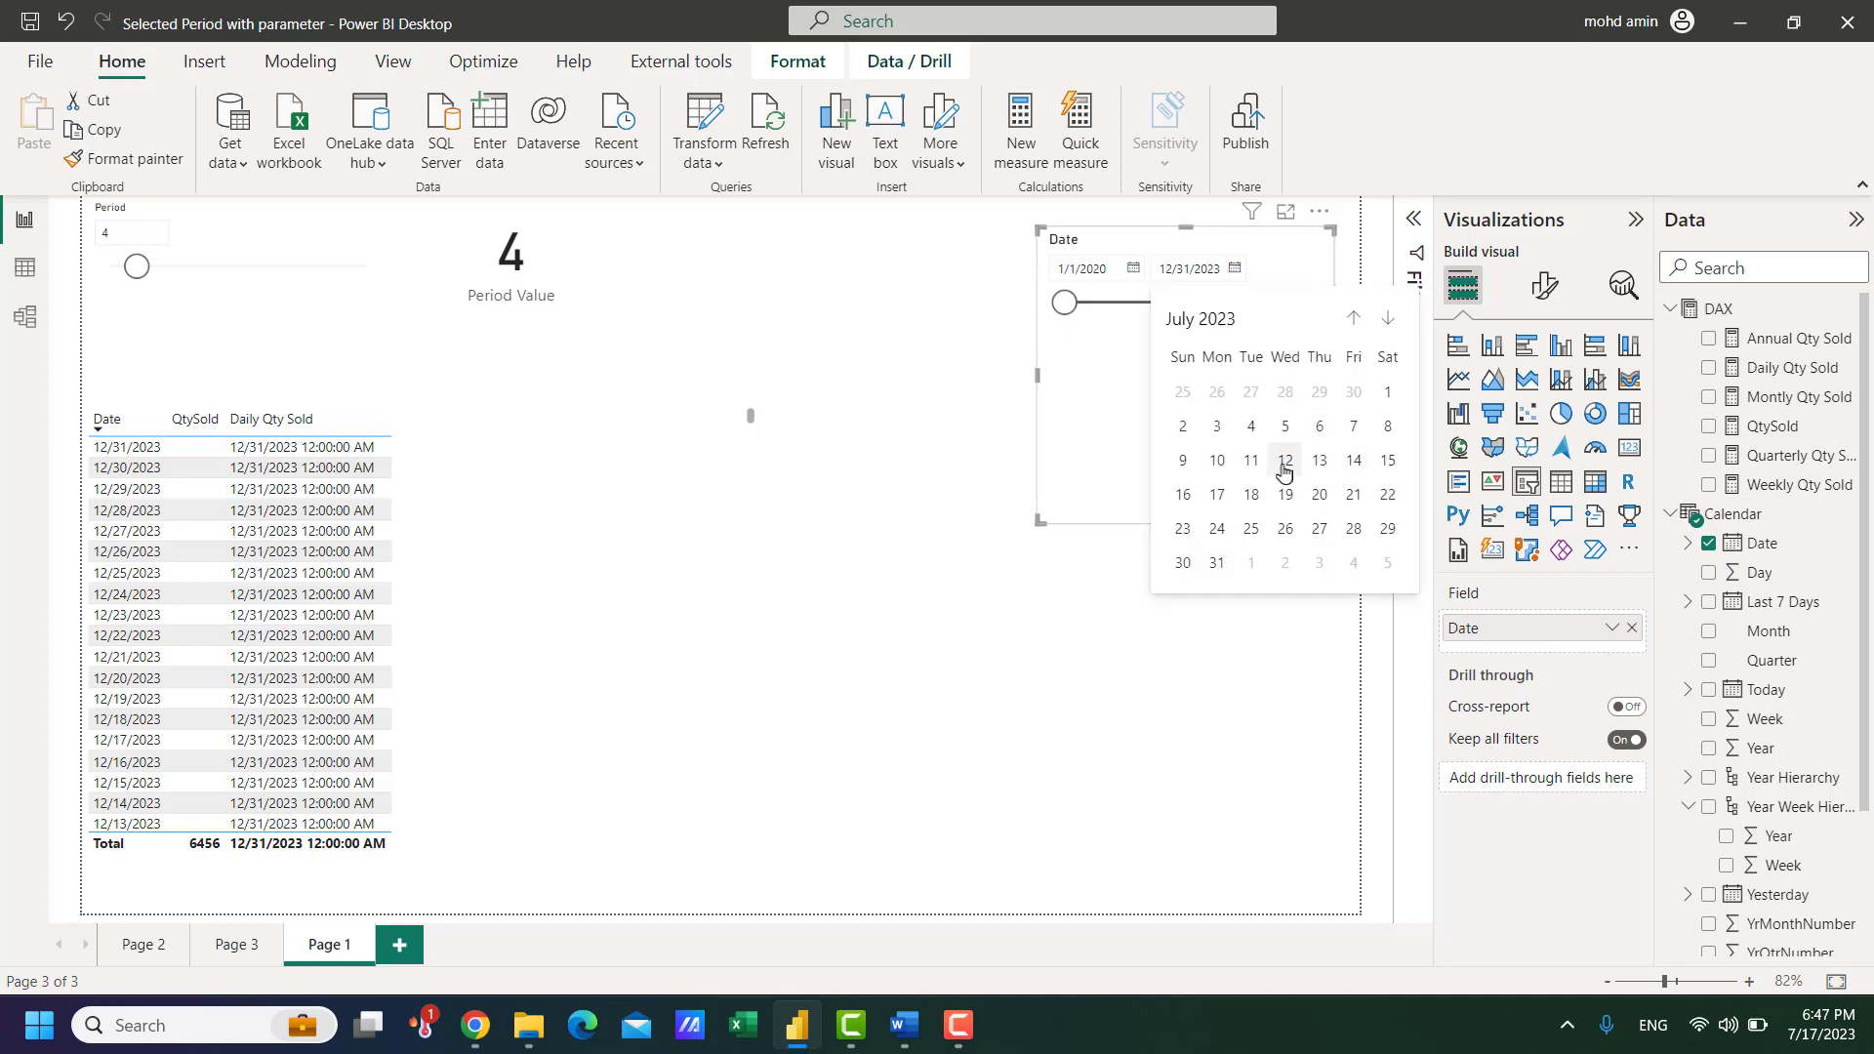
{"action": "left_click", "coordinate": [1284, 460]}
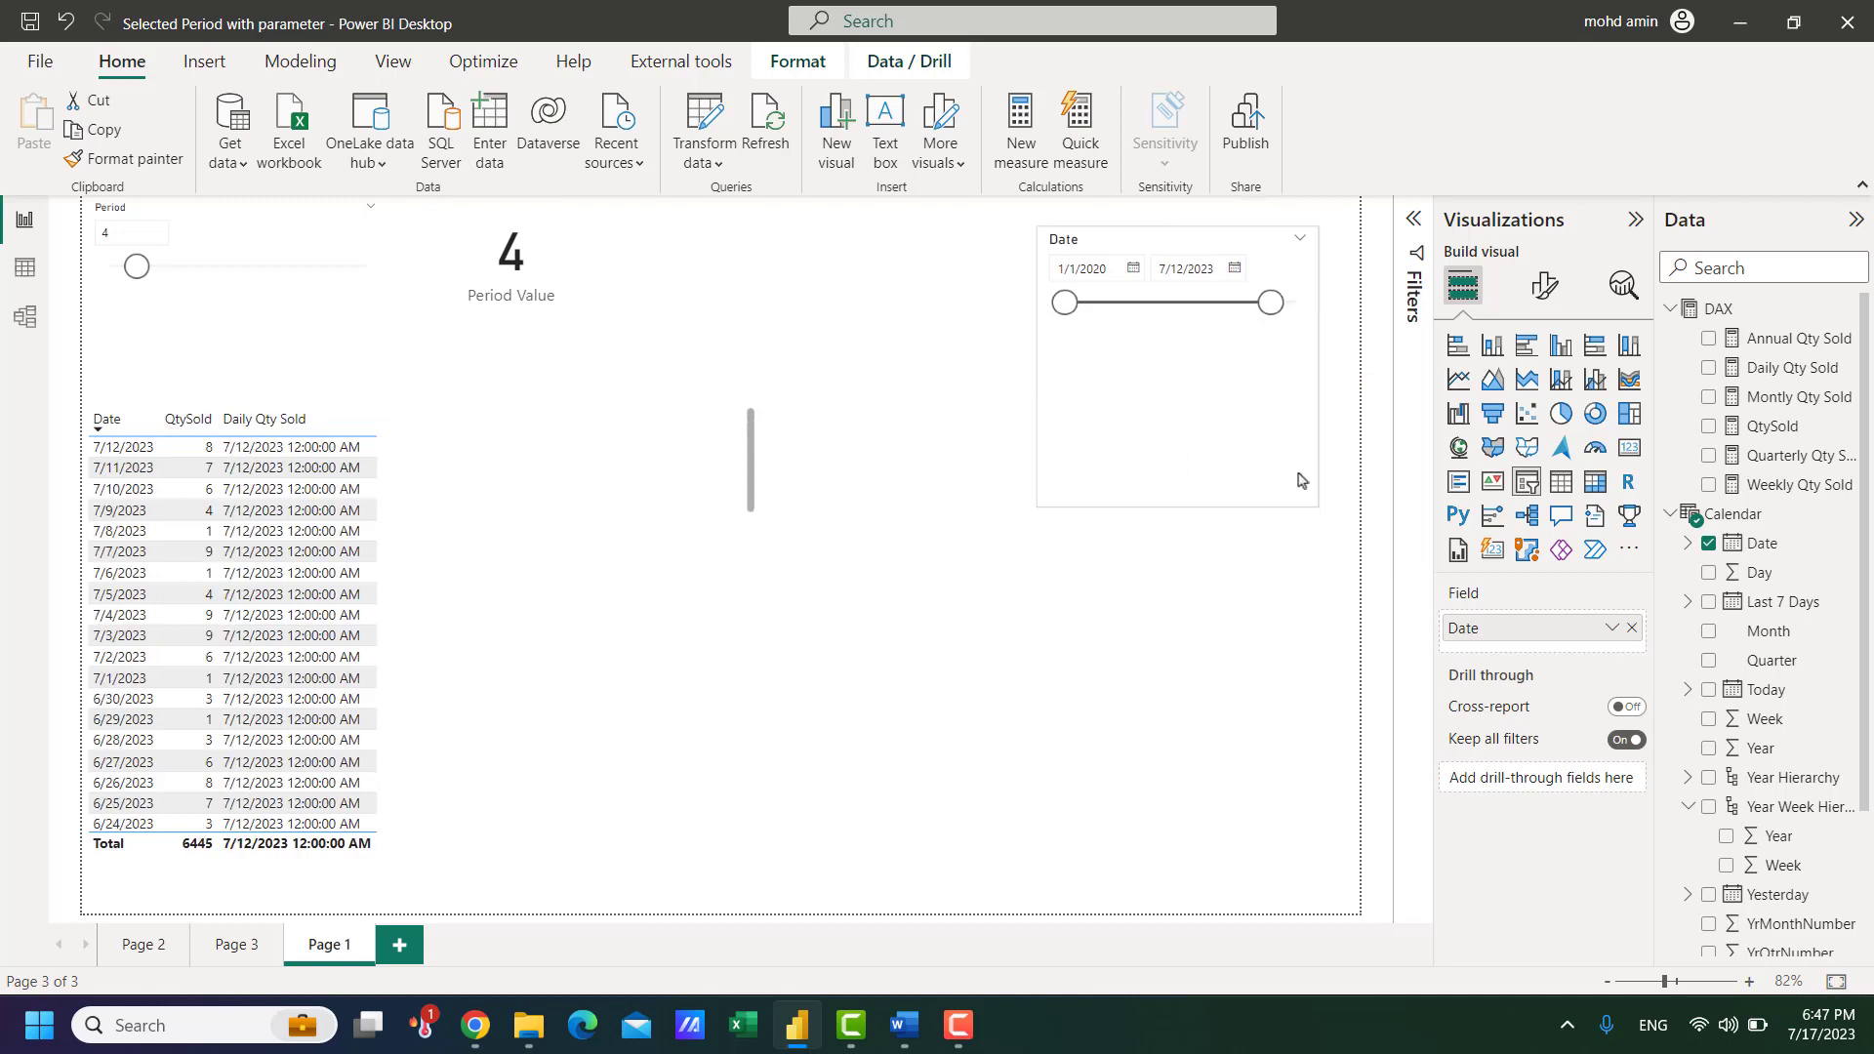
{"action": "left_click_drag", "start_coordinate": [1317, 504], "coordinate": [1307, 352]}
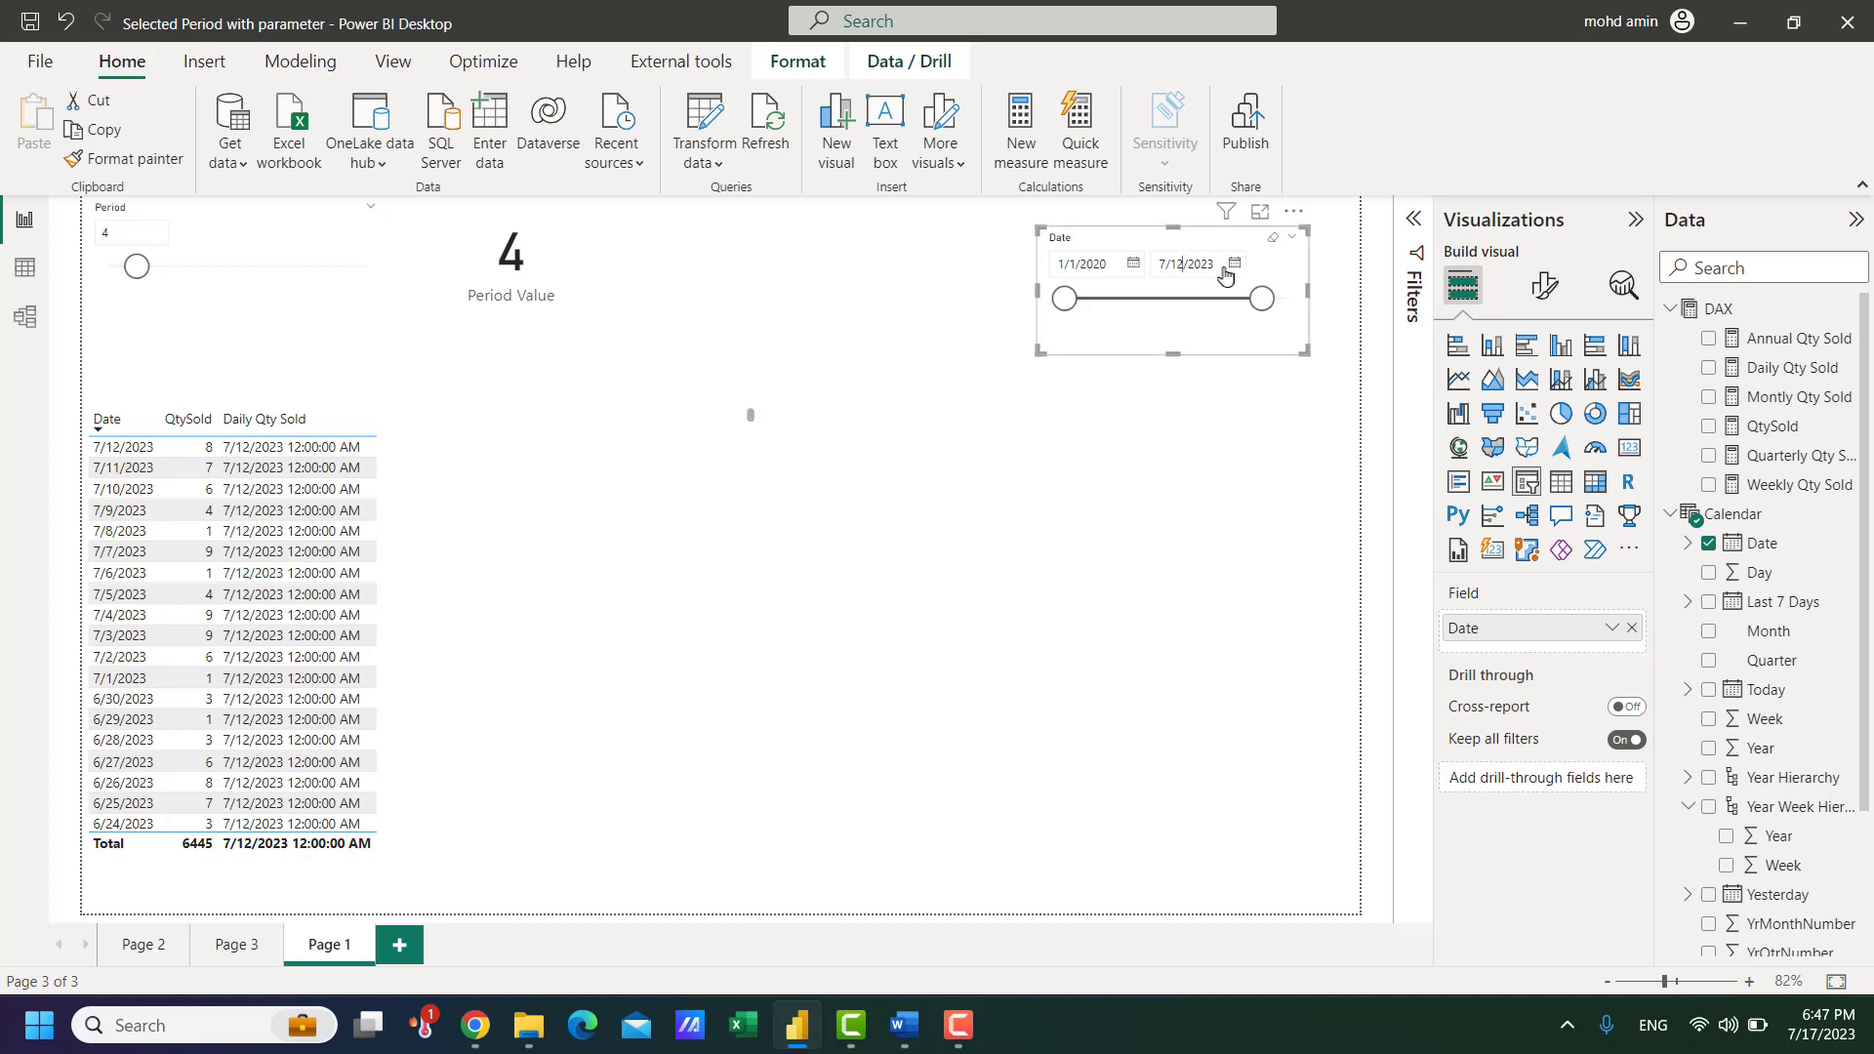
{"action": "key", "text": "Tab"}
{"action": "left_click", "coordinate": [1799, 368]}
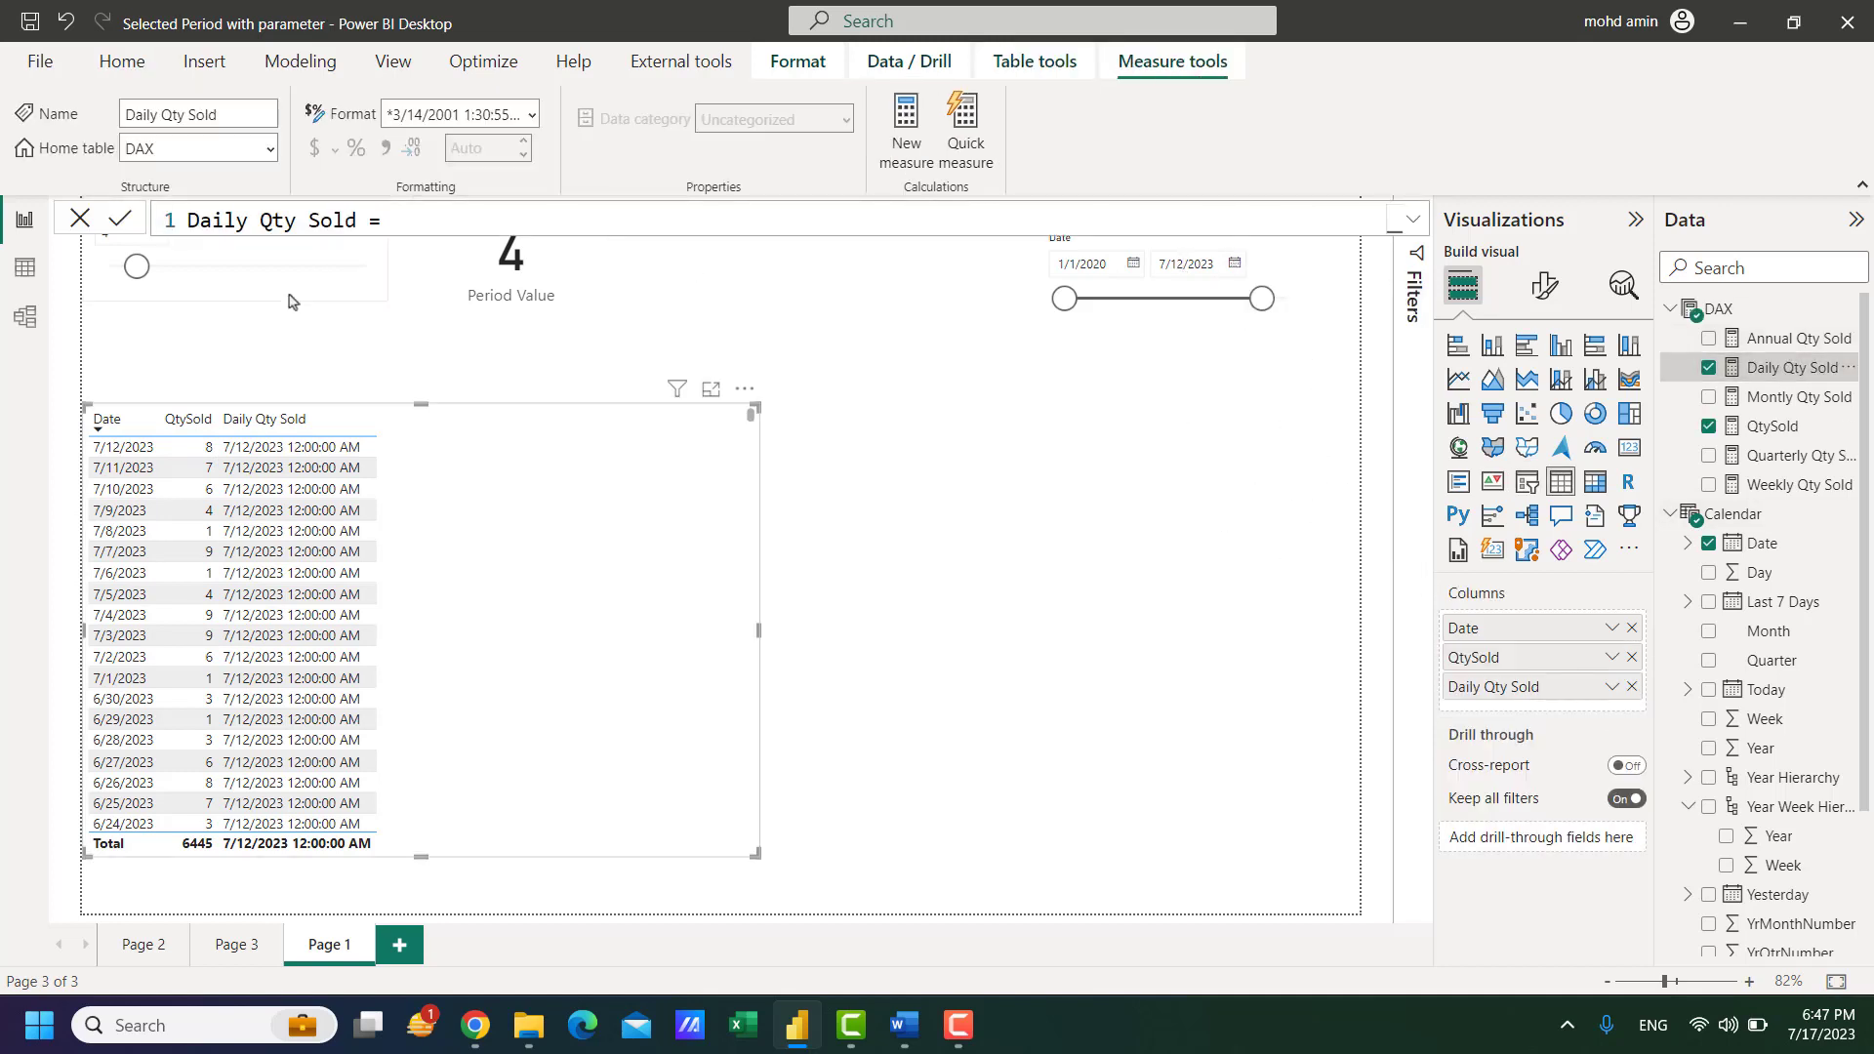
{"action": "left_click", "coordinate": [1412, 222]}
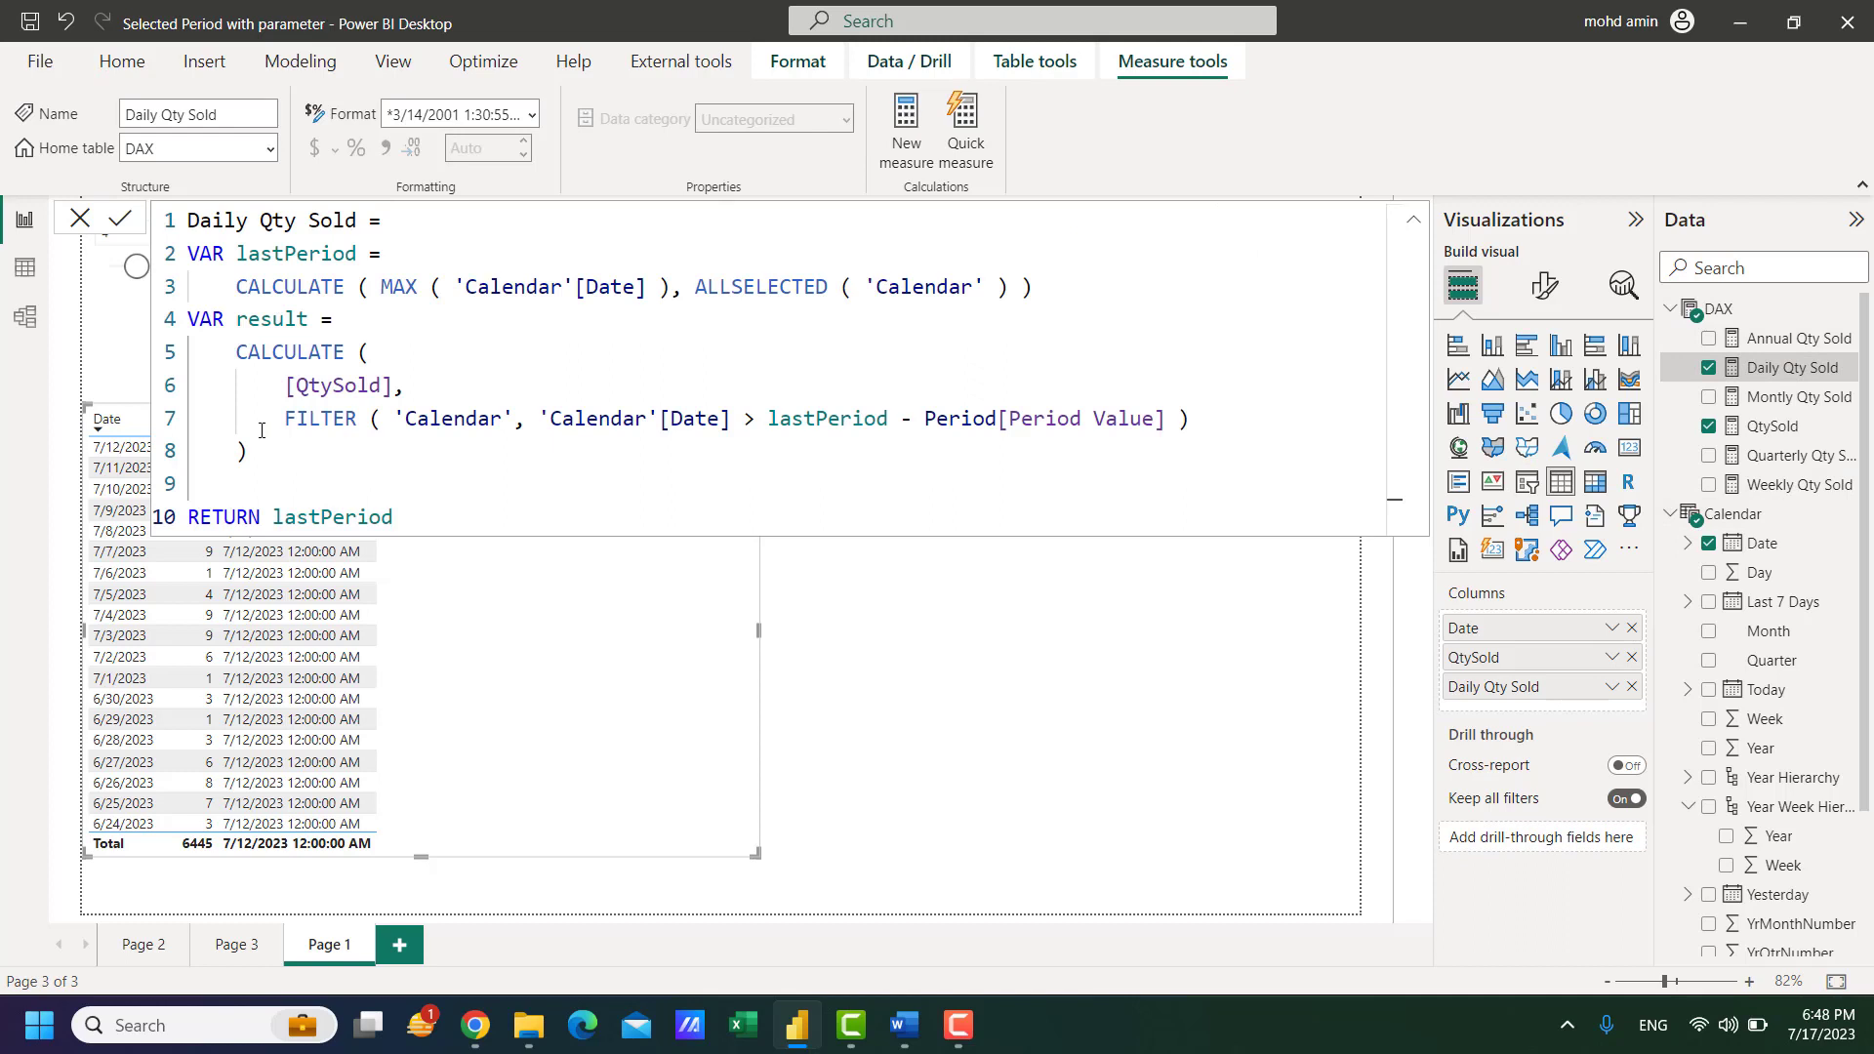
{"action": "left_click", "coordinate": [326, 392]}
{"action": "left_click", "coordinate": [427, 429]}
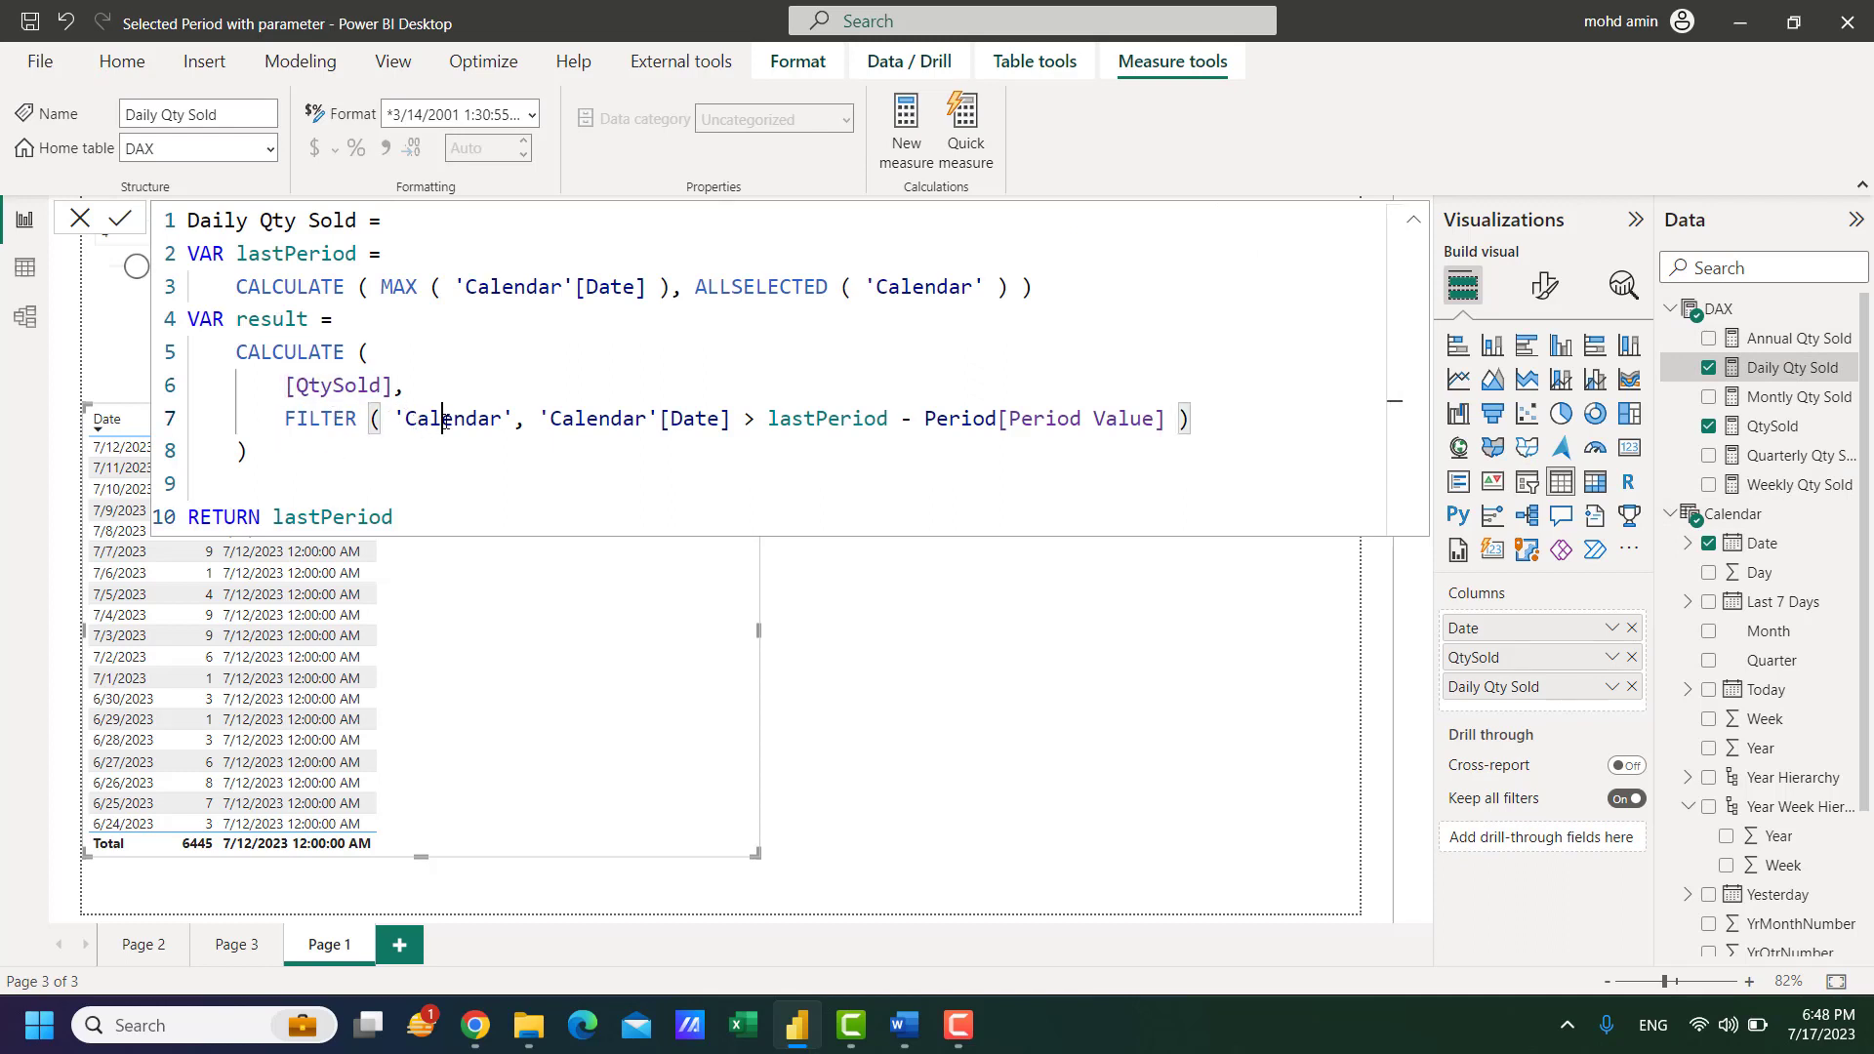
{"action": "left_click", "coordinate": [712, 422]}
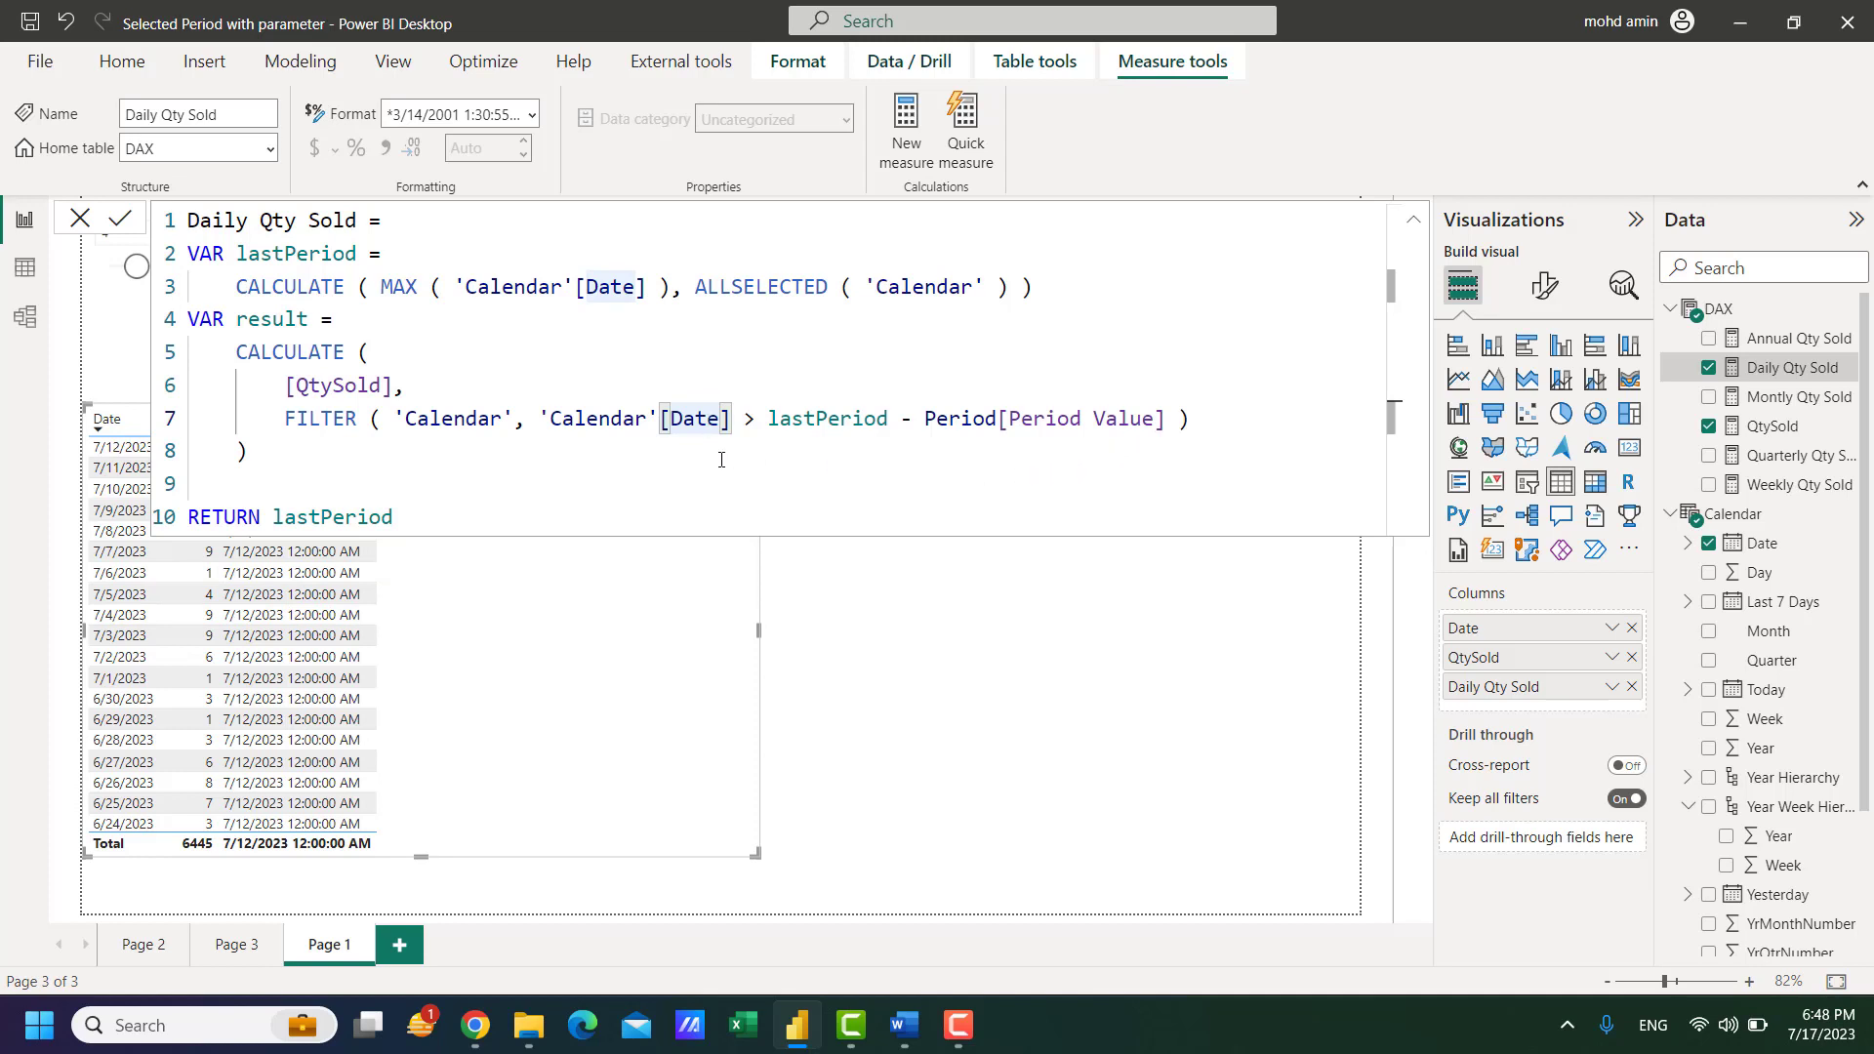
{"action": "left_click", "coordinate": [1413, 220]}
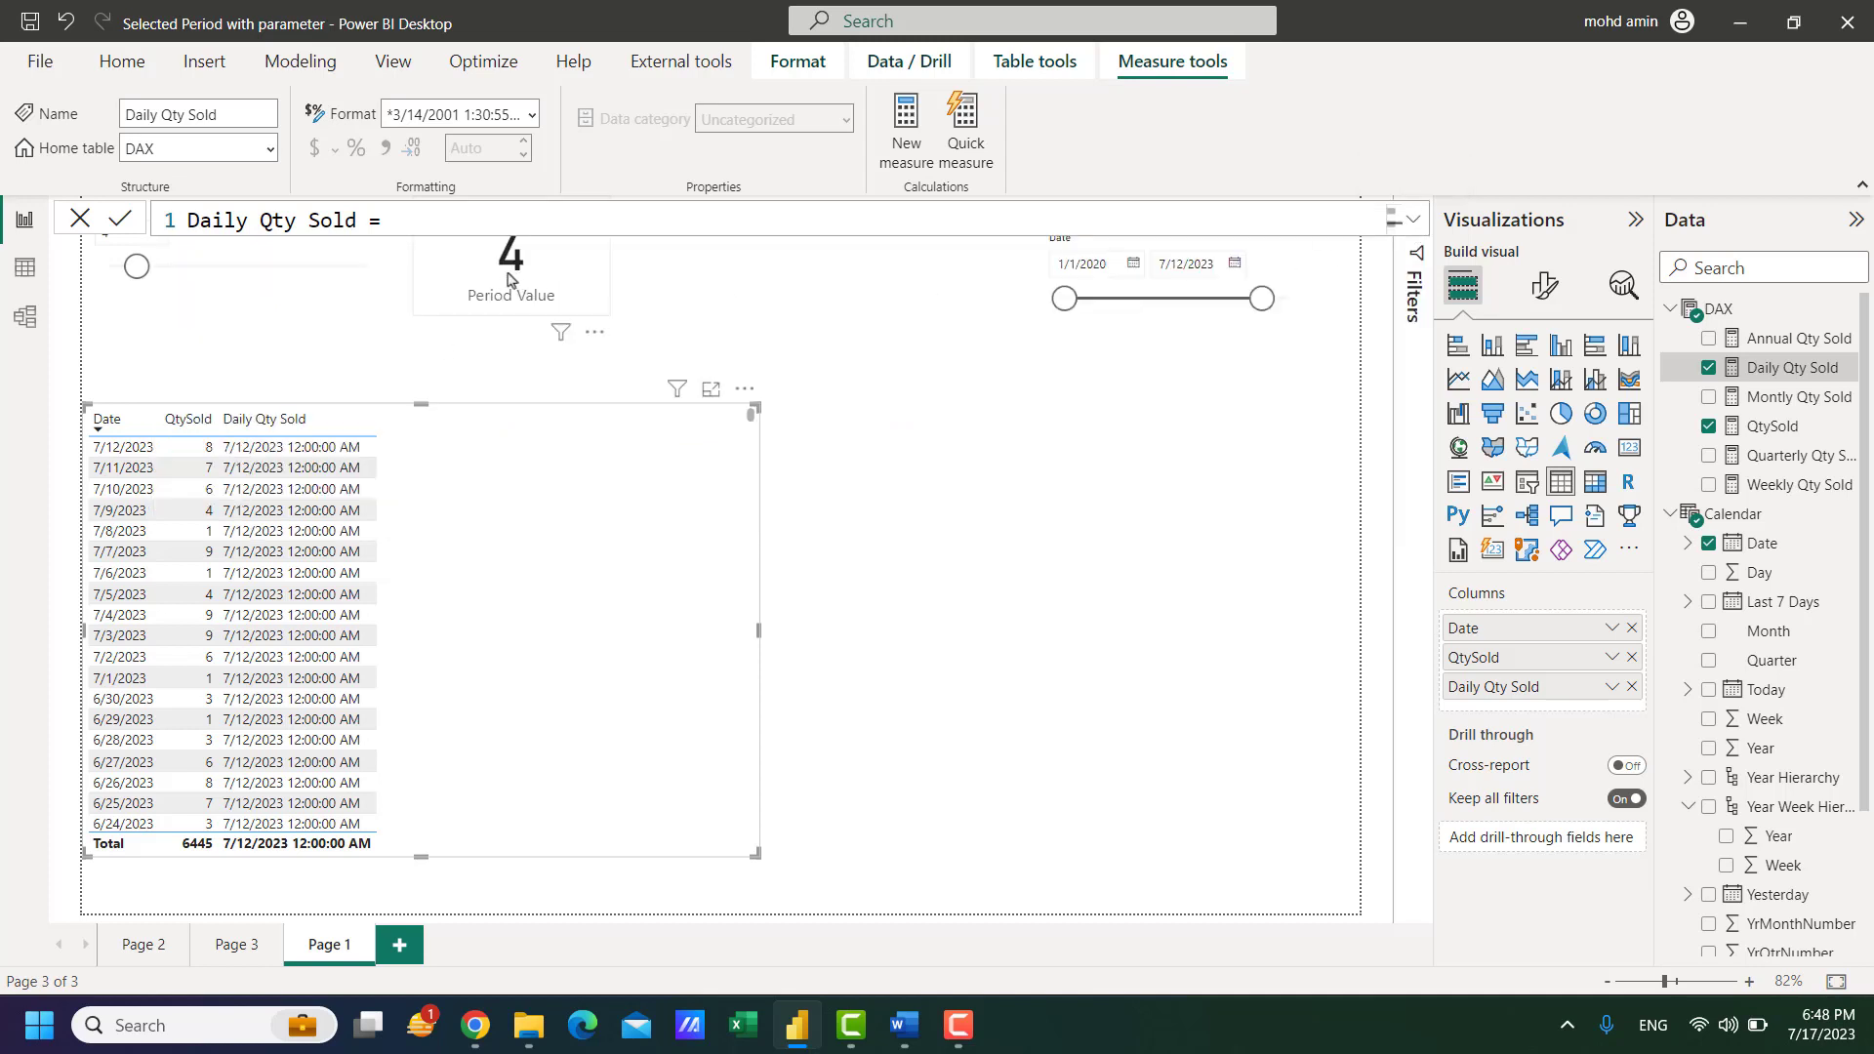
Step: Check the Period slicer and the Date slicer's 7/12/2023 end date, then reselect Daily Qty Sold
{"action": "left_click", "coordinate": [191, 328]}
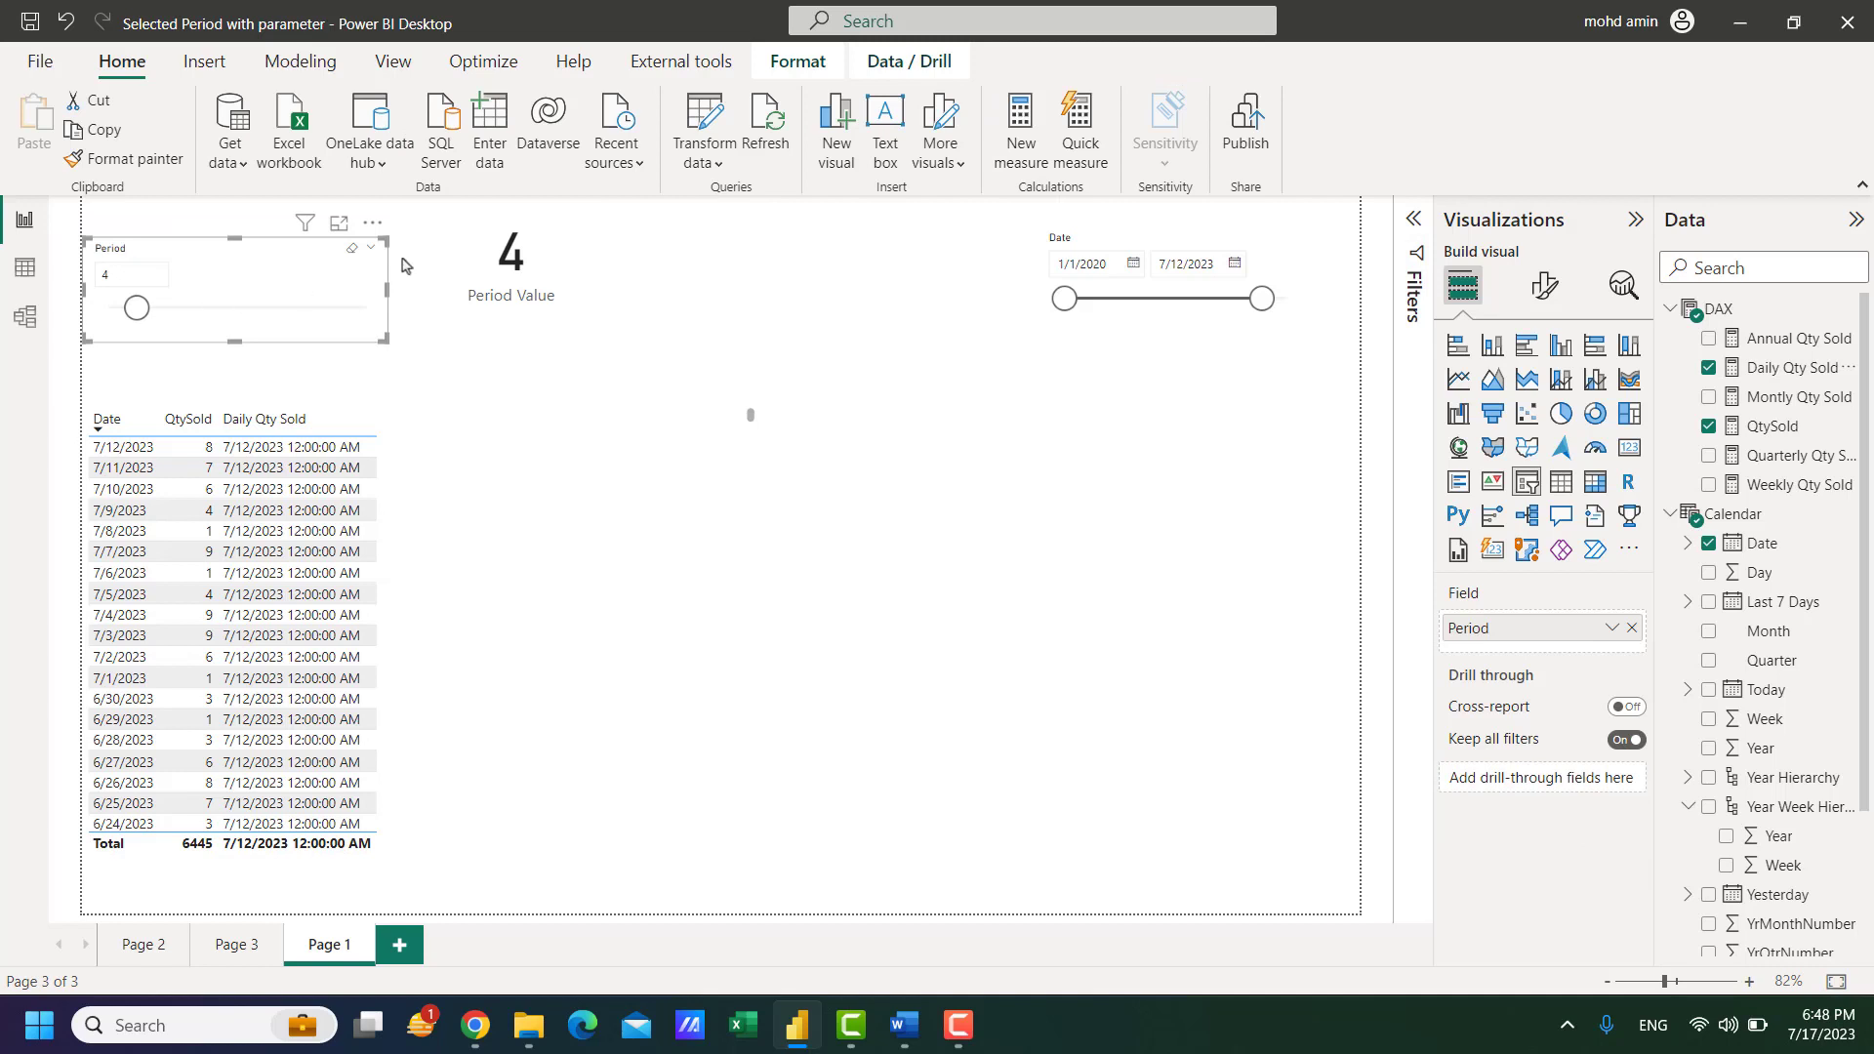
{"action": "left_click", "coordinate": [1237, 265]}
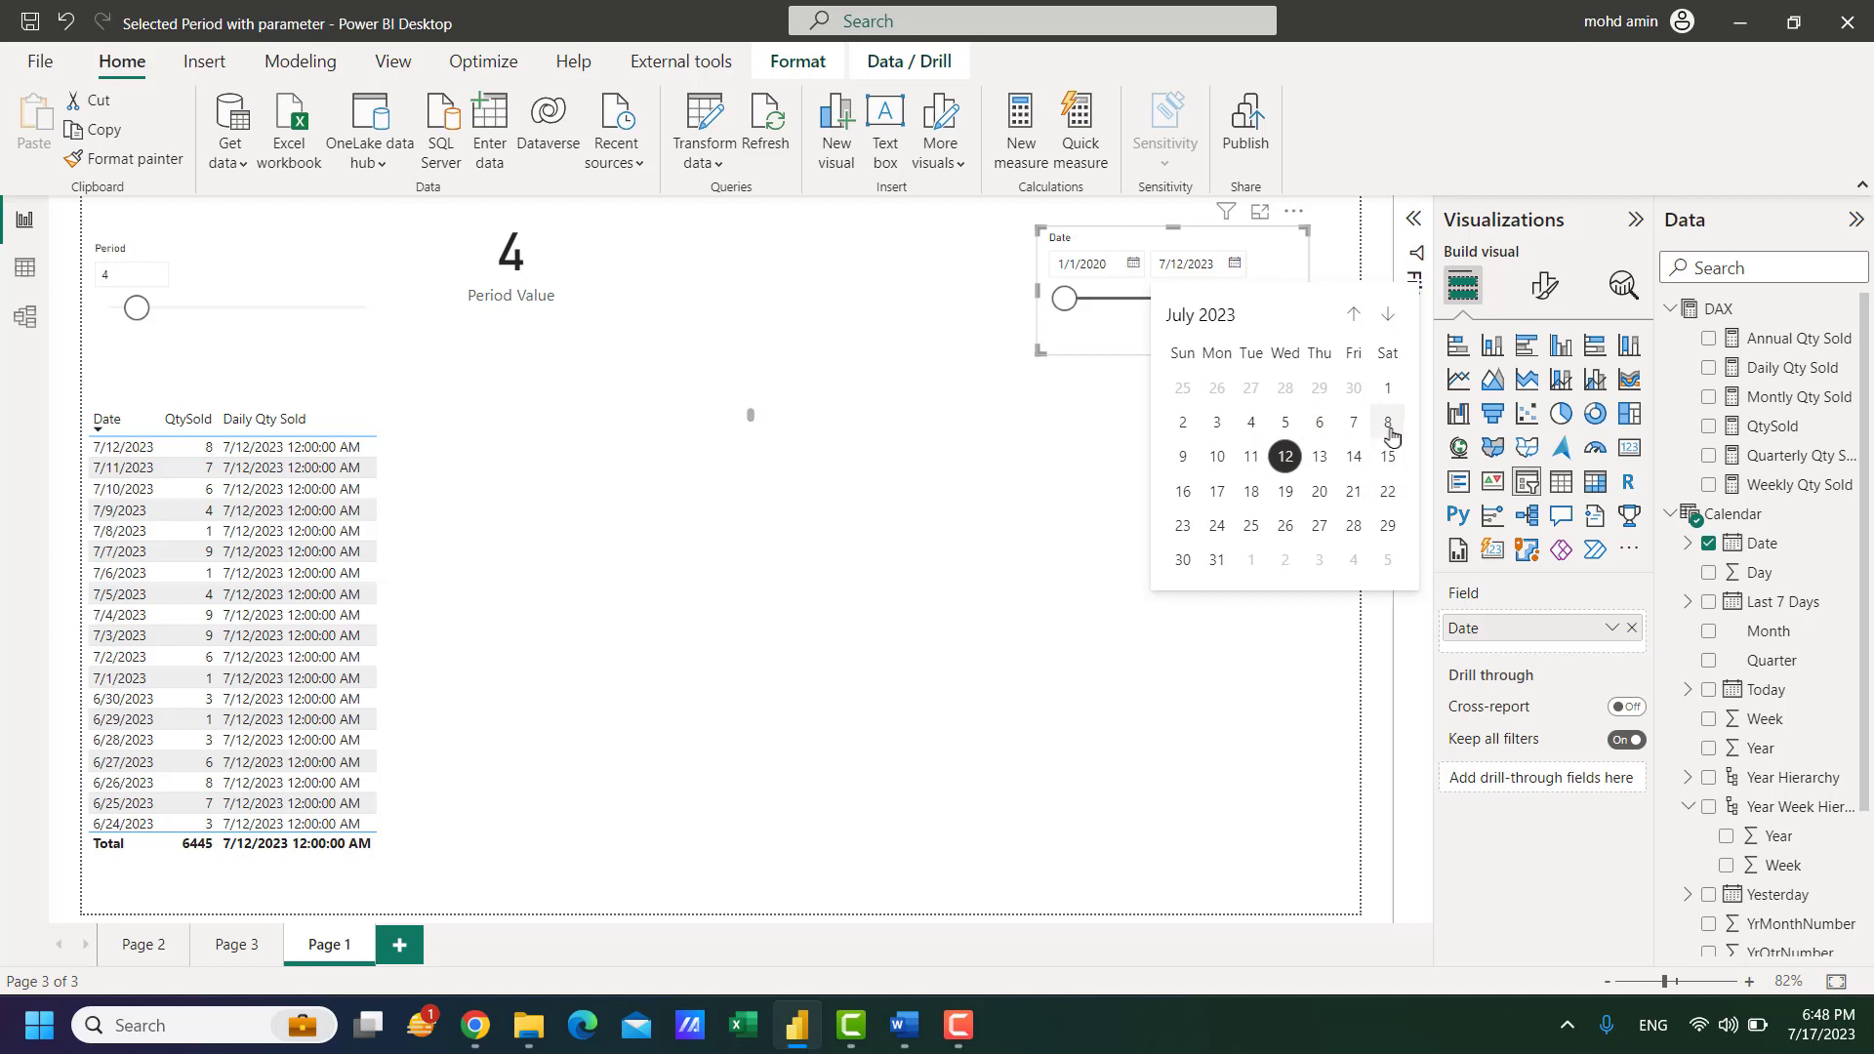
{"action": "left_click", "coordinate": [1750, 377]}
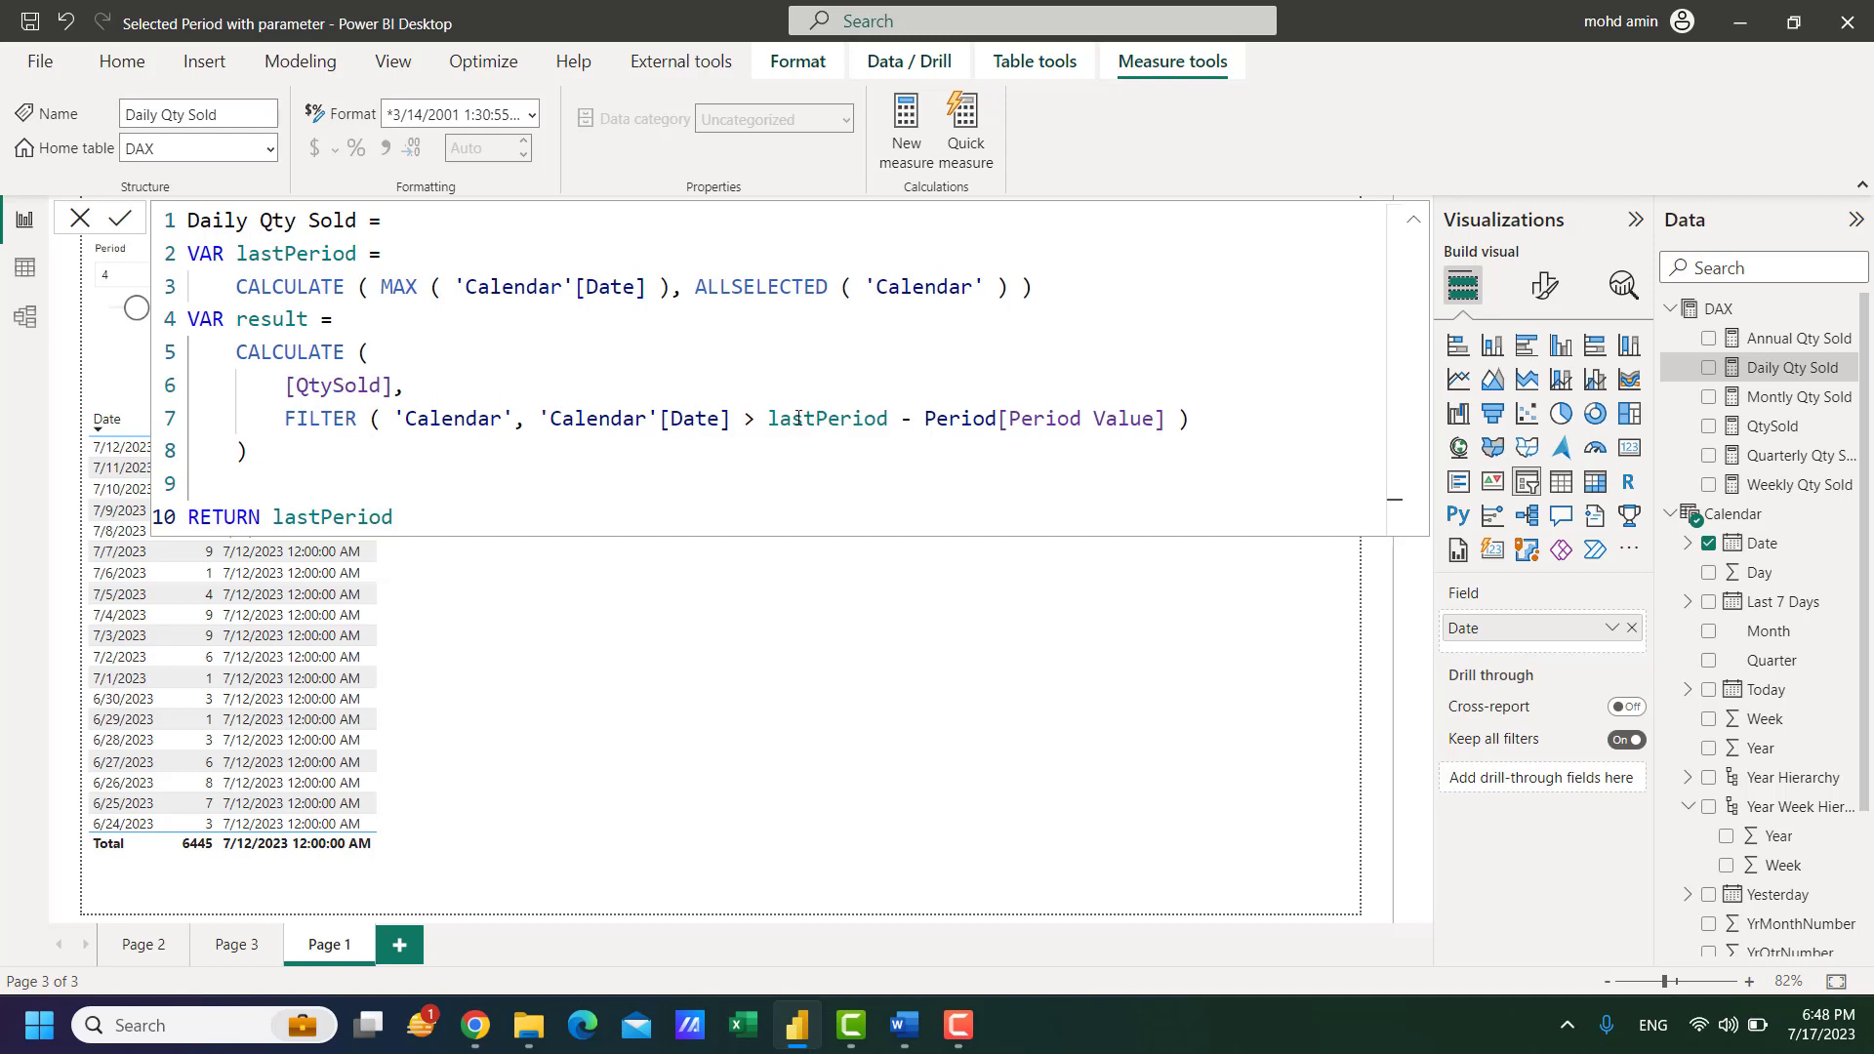
Step: Change Daily Qty Sold to RETURN result instead of lastPeriod, commit it, and adjust the Period slicer
{"action": "left_click", "coordinate": [1415, 222]}
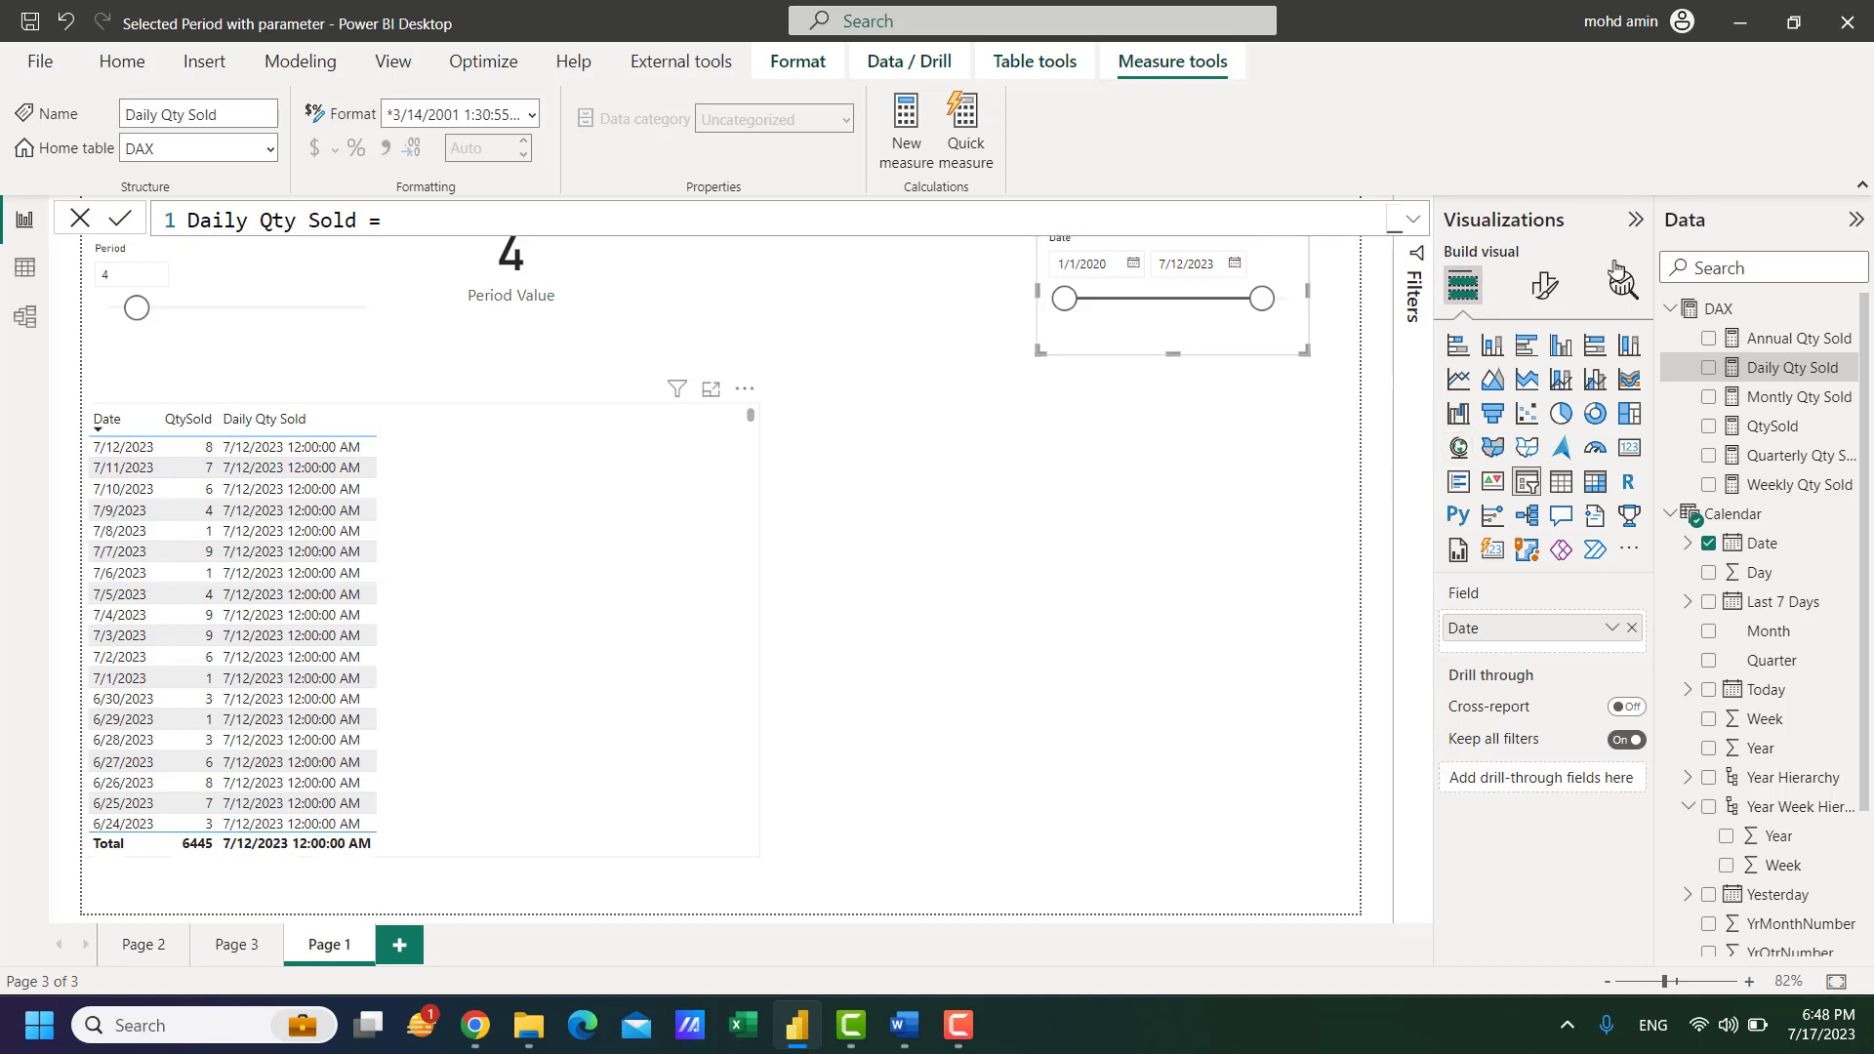
{"action": "left_click", "coordinate": [1413, 219]}
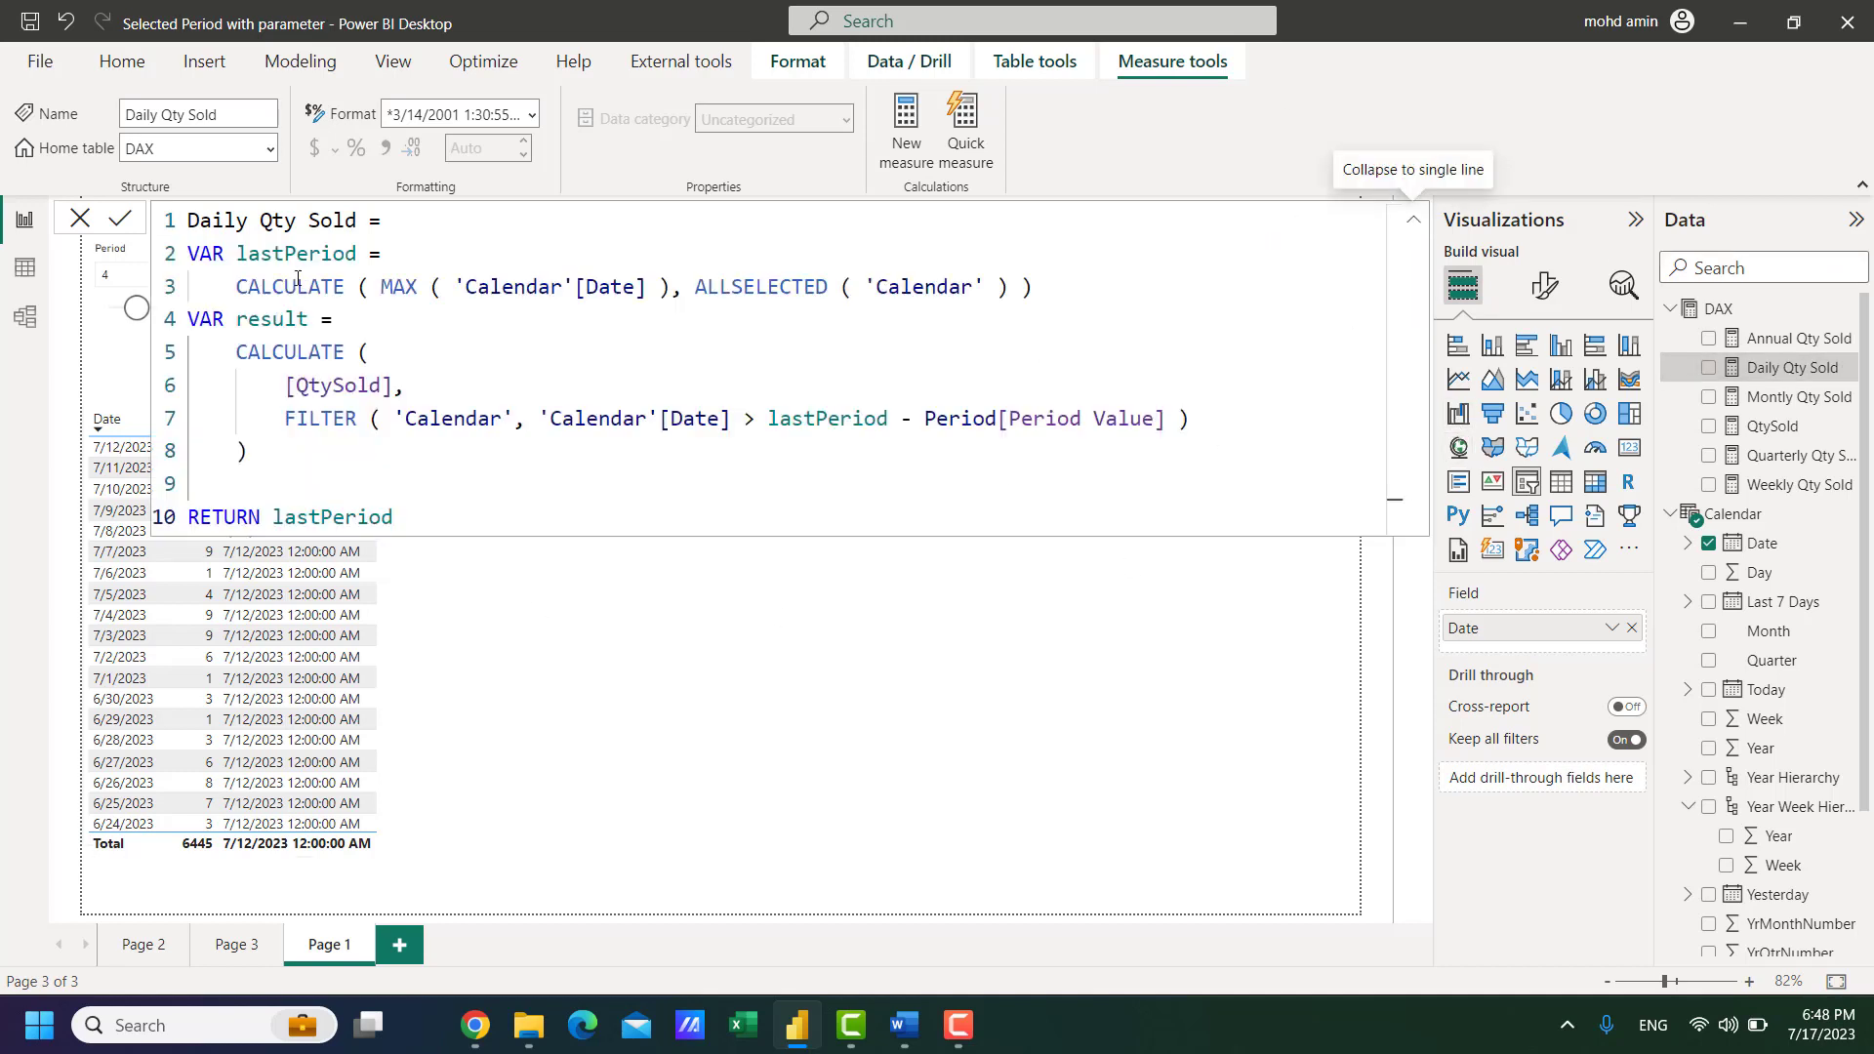
{"action": "double_click", "coordinate": [282, 320]}
{"action": "key", "text": "ctrl+c"}
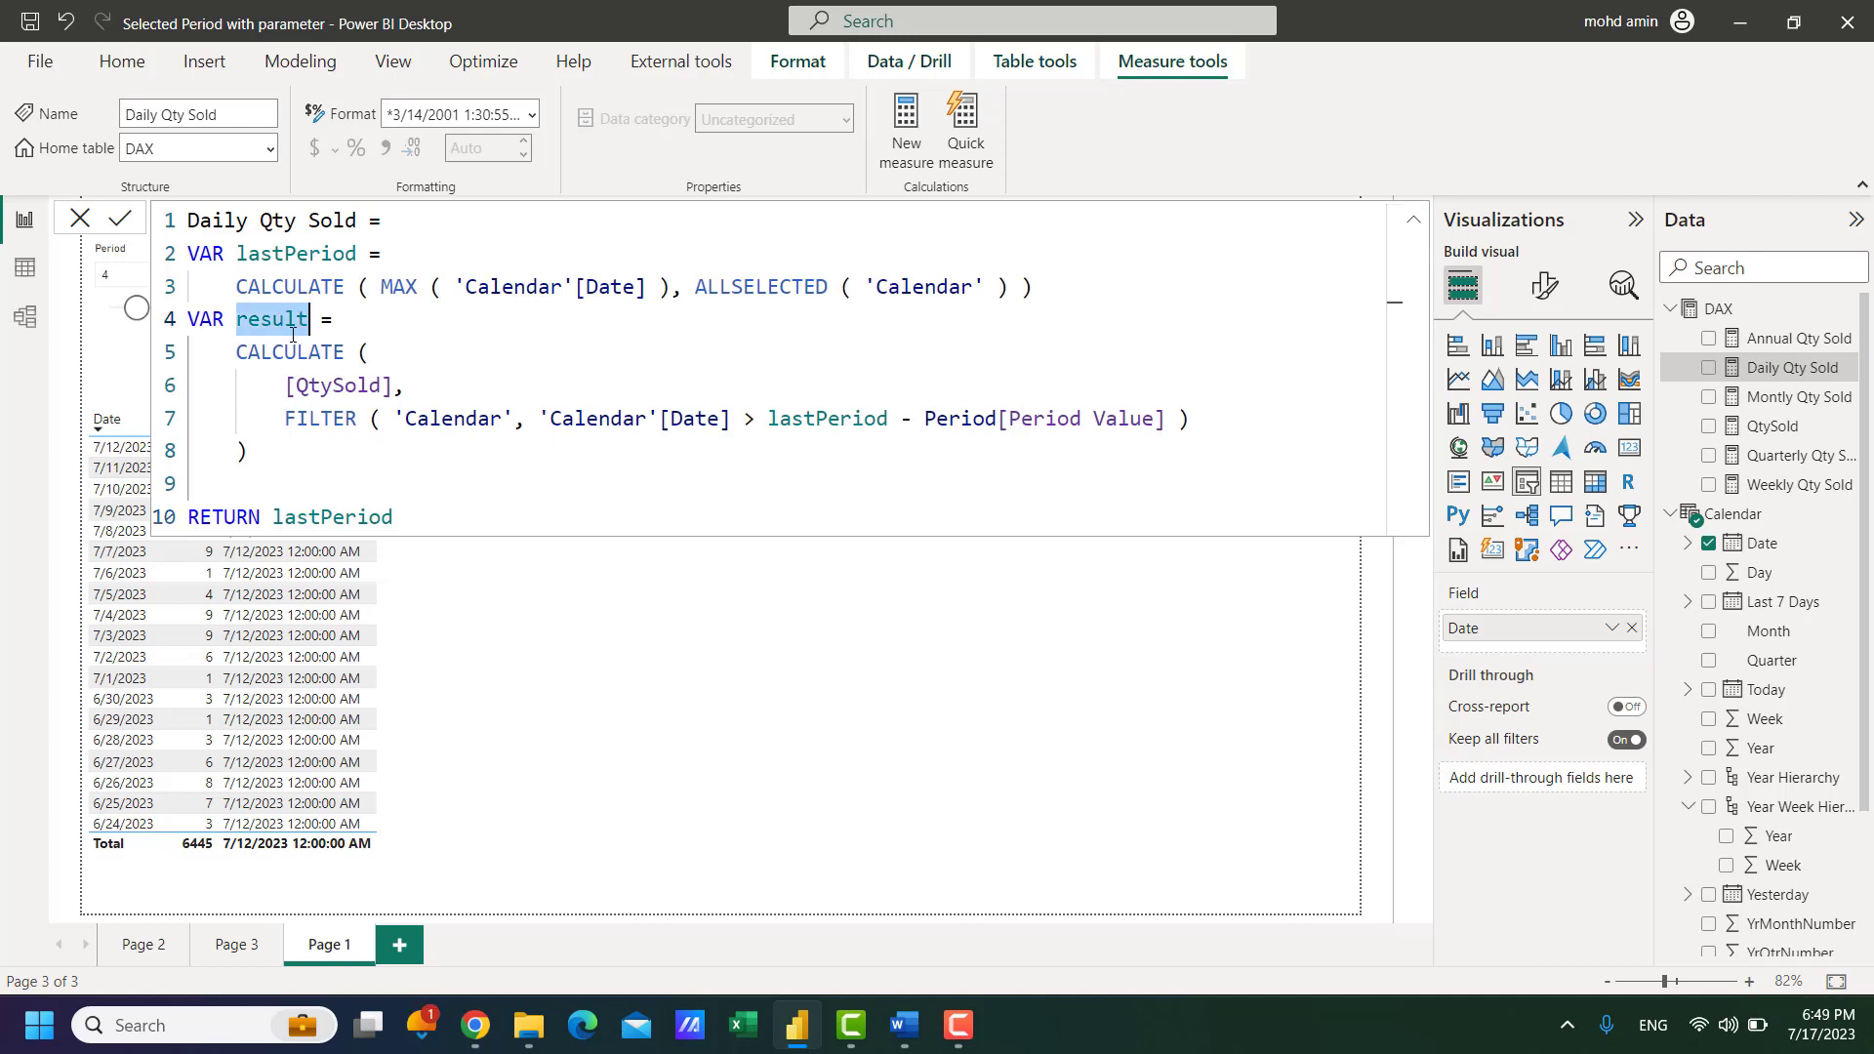
{"action": "double_click", "coordinate": [332, 517]}
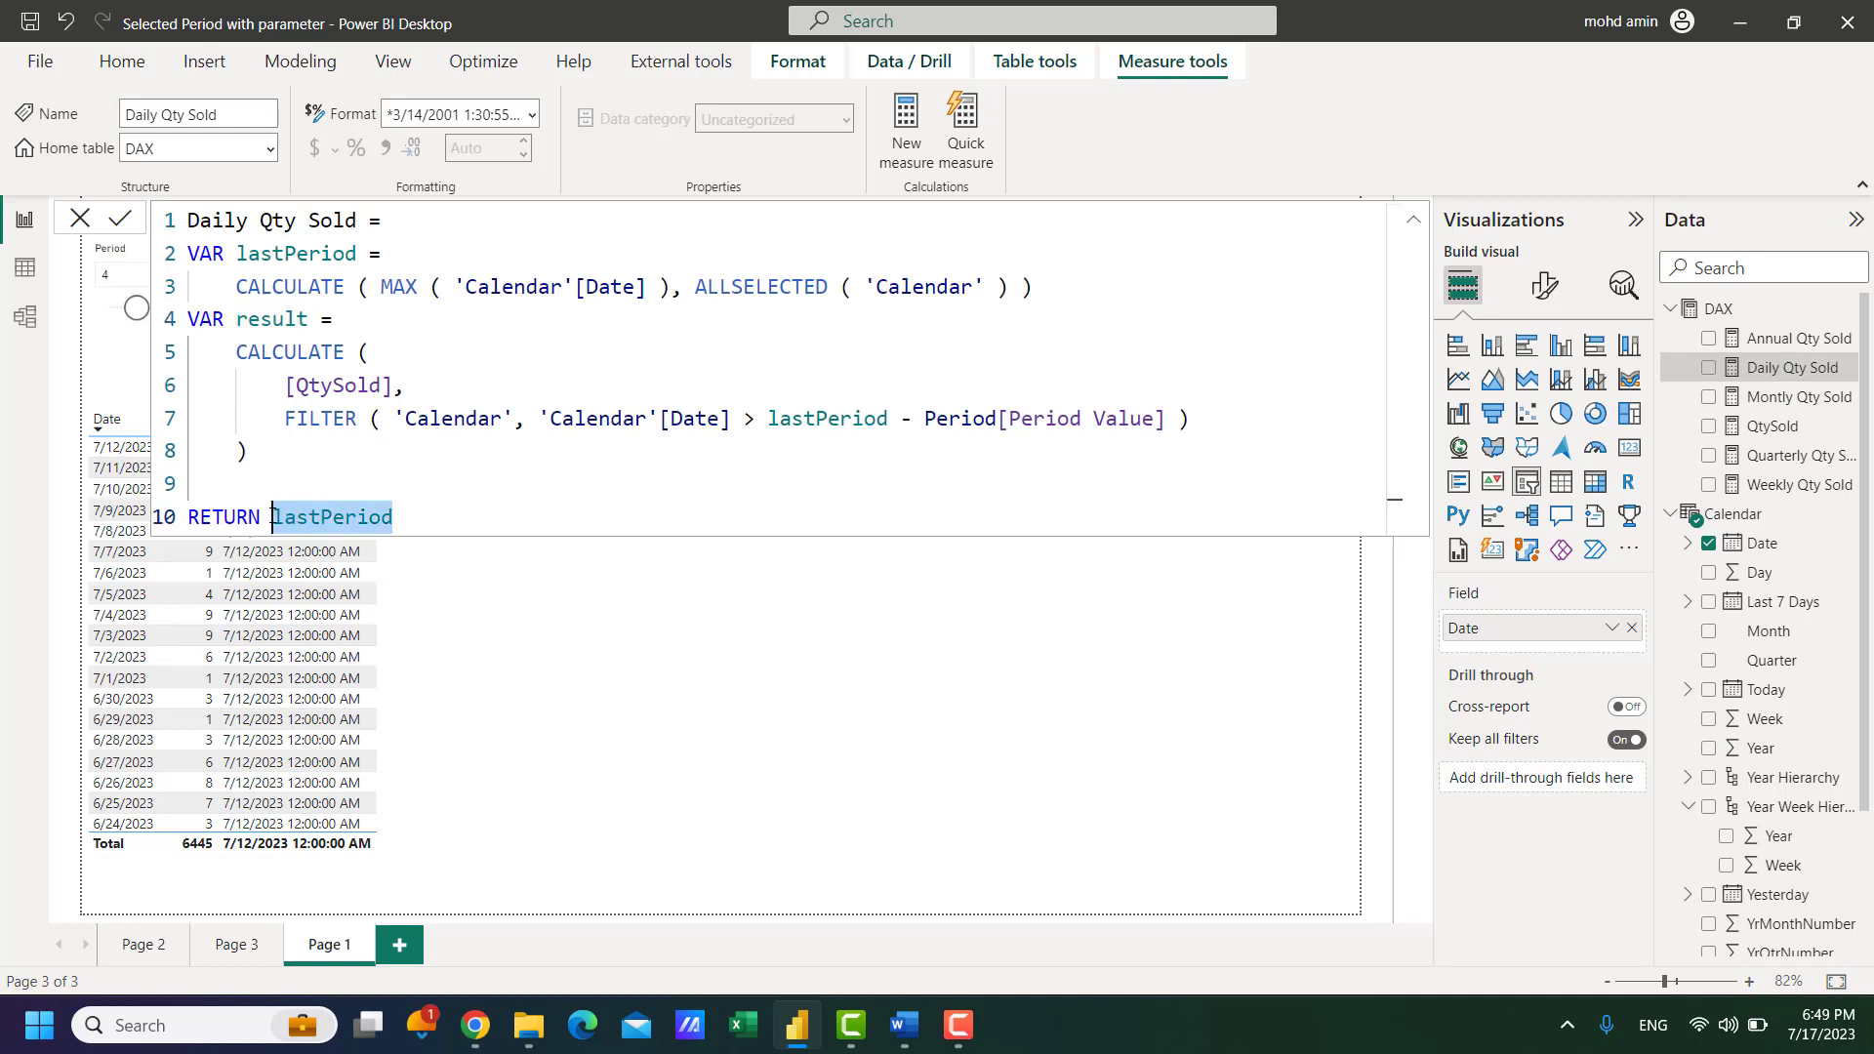
{"action": "key", "text": "ctrl+v"}
{"action": "left_click", "coordinate": [120, 219]}
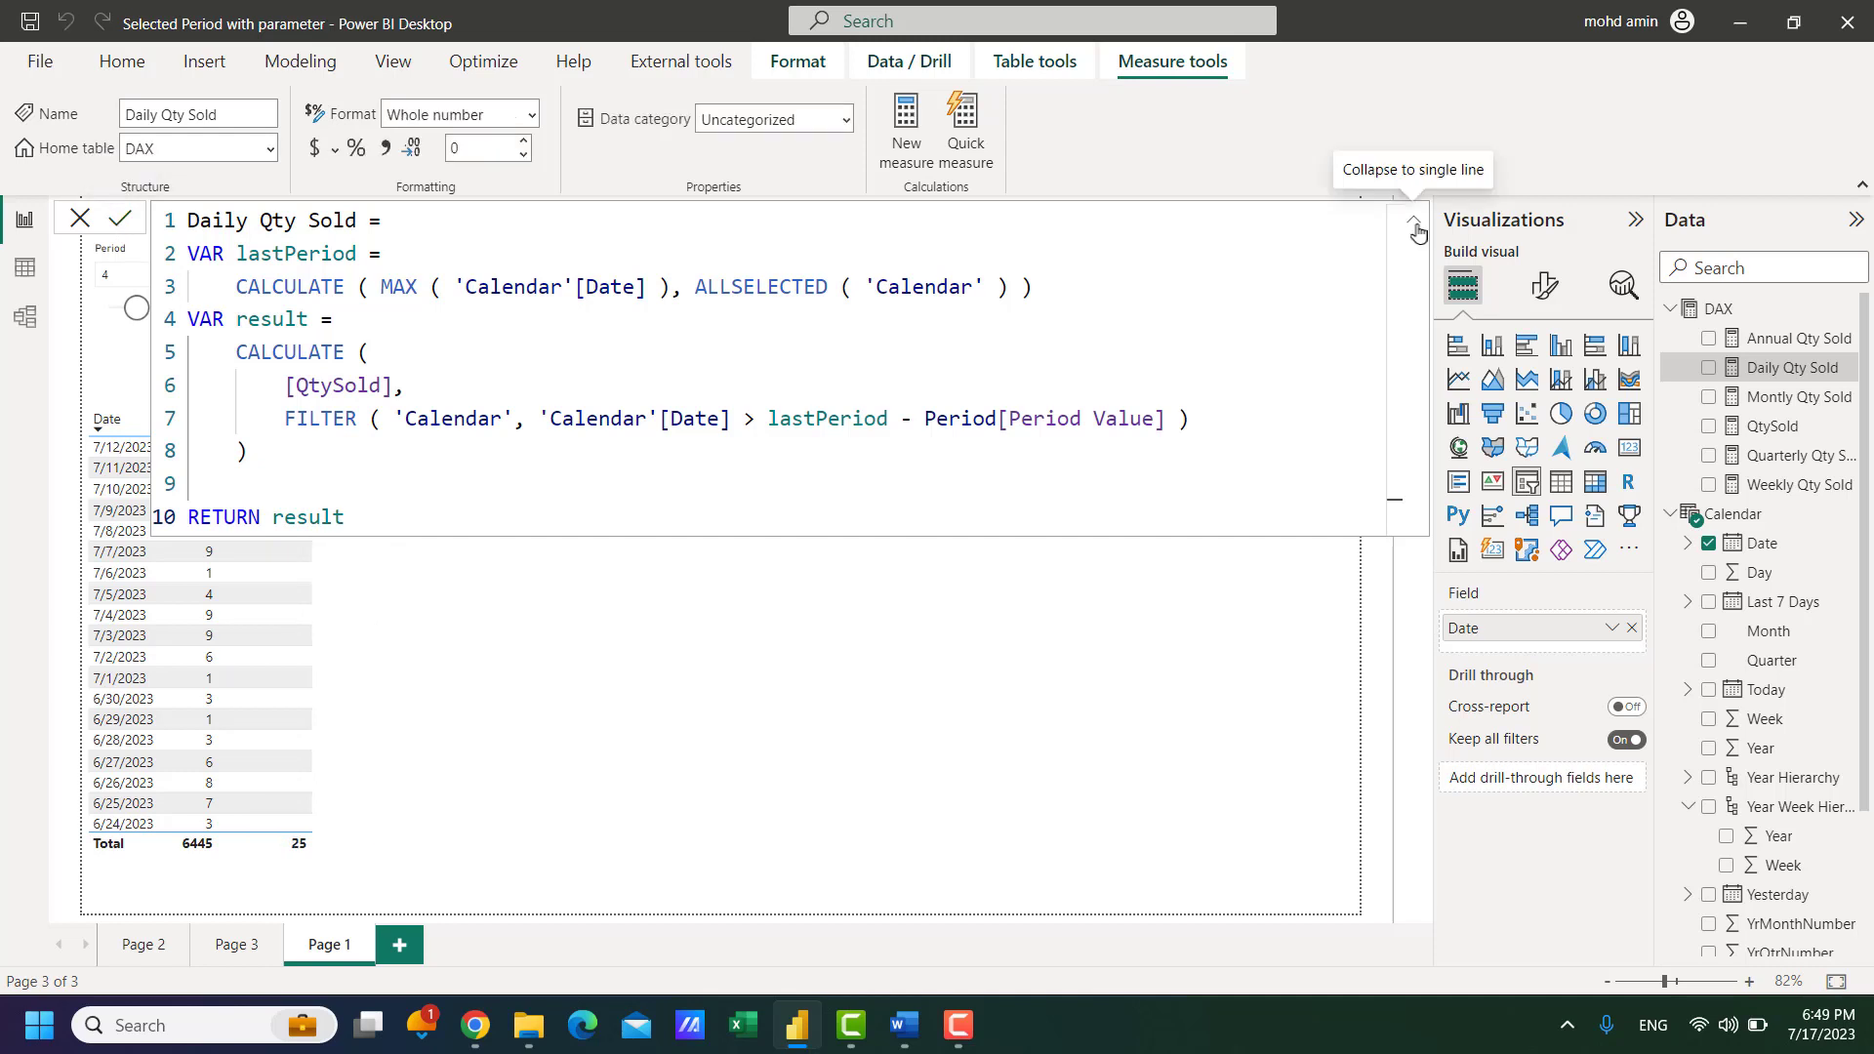
{"action": "left_click", "coordinate": [1413, 219]}
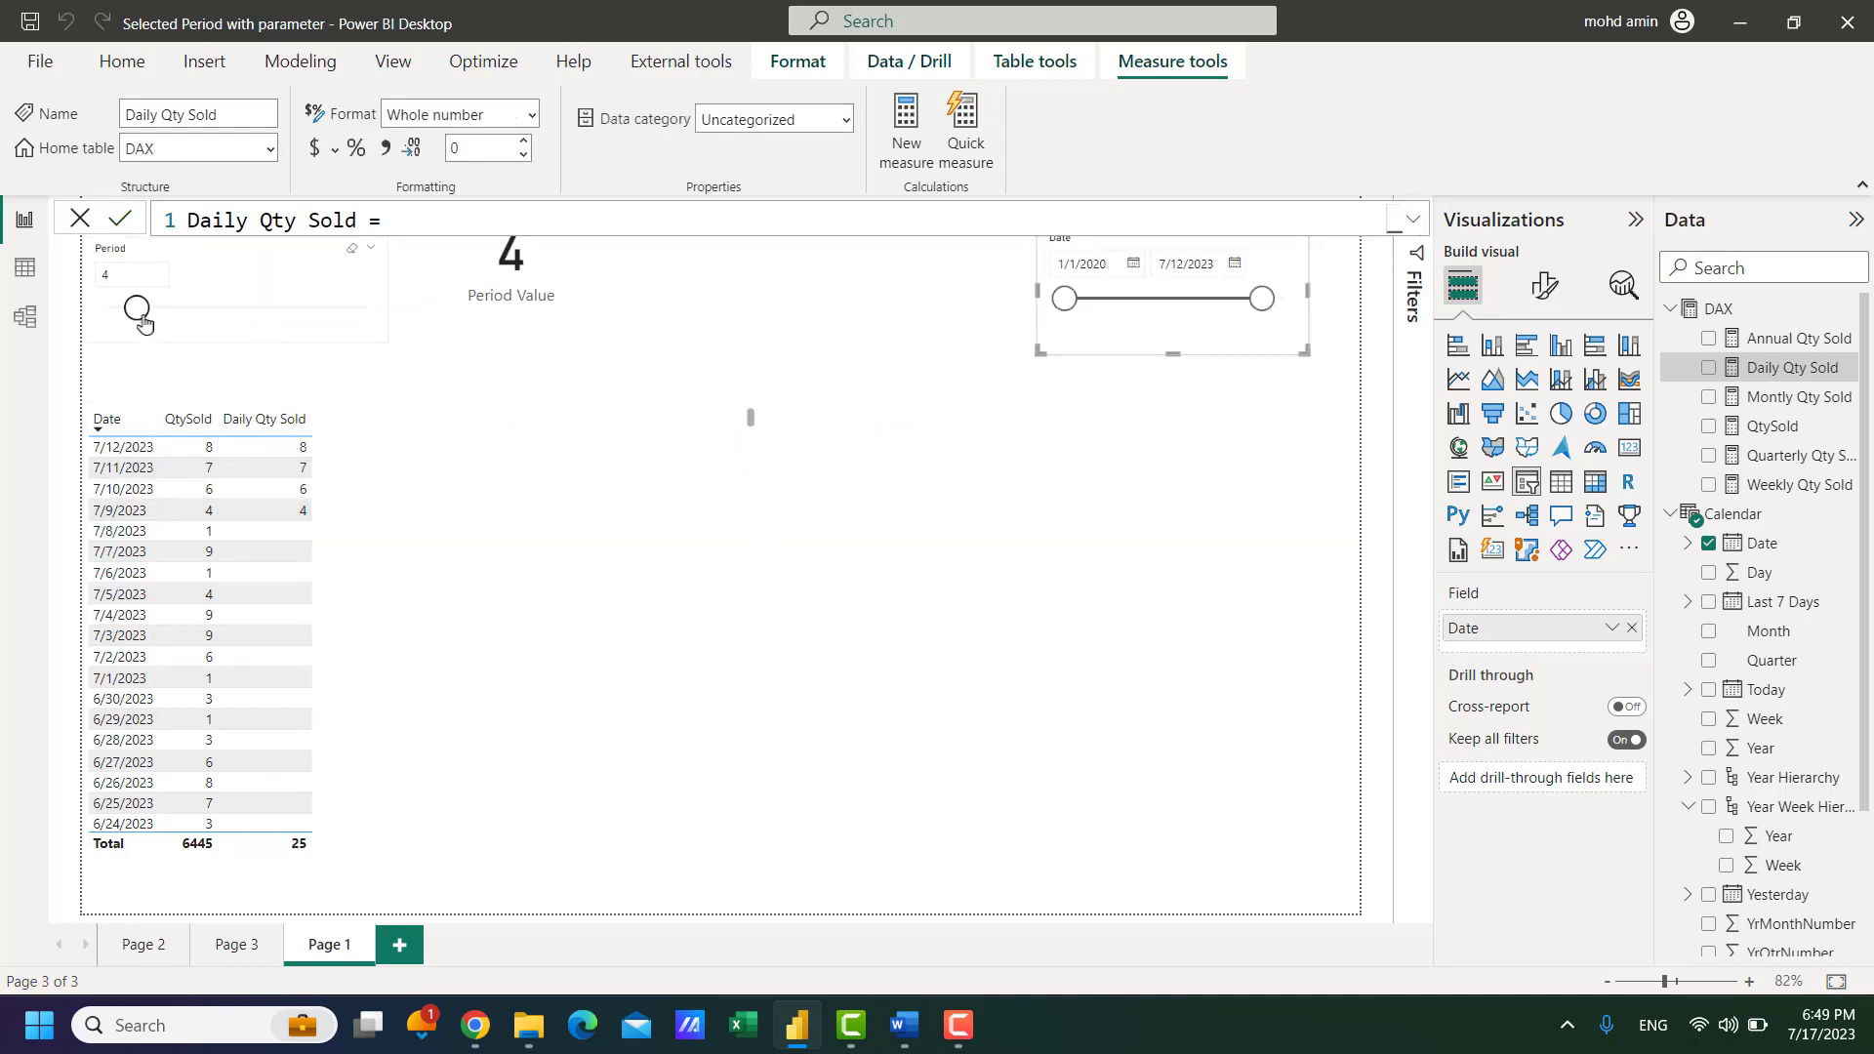
{"action": "mouse_move", "coordinate": [137, 308]}
{"action": "left_mouse_down"}
{"action": "mouse_move", "coordinate": [151, 324]}
{"action": "mouse_move", "coordinate": [189, 310]}
{"action": "mouse_move", "coordinate": [109, 306]}
{"action": "left_mouse_up"}
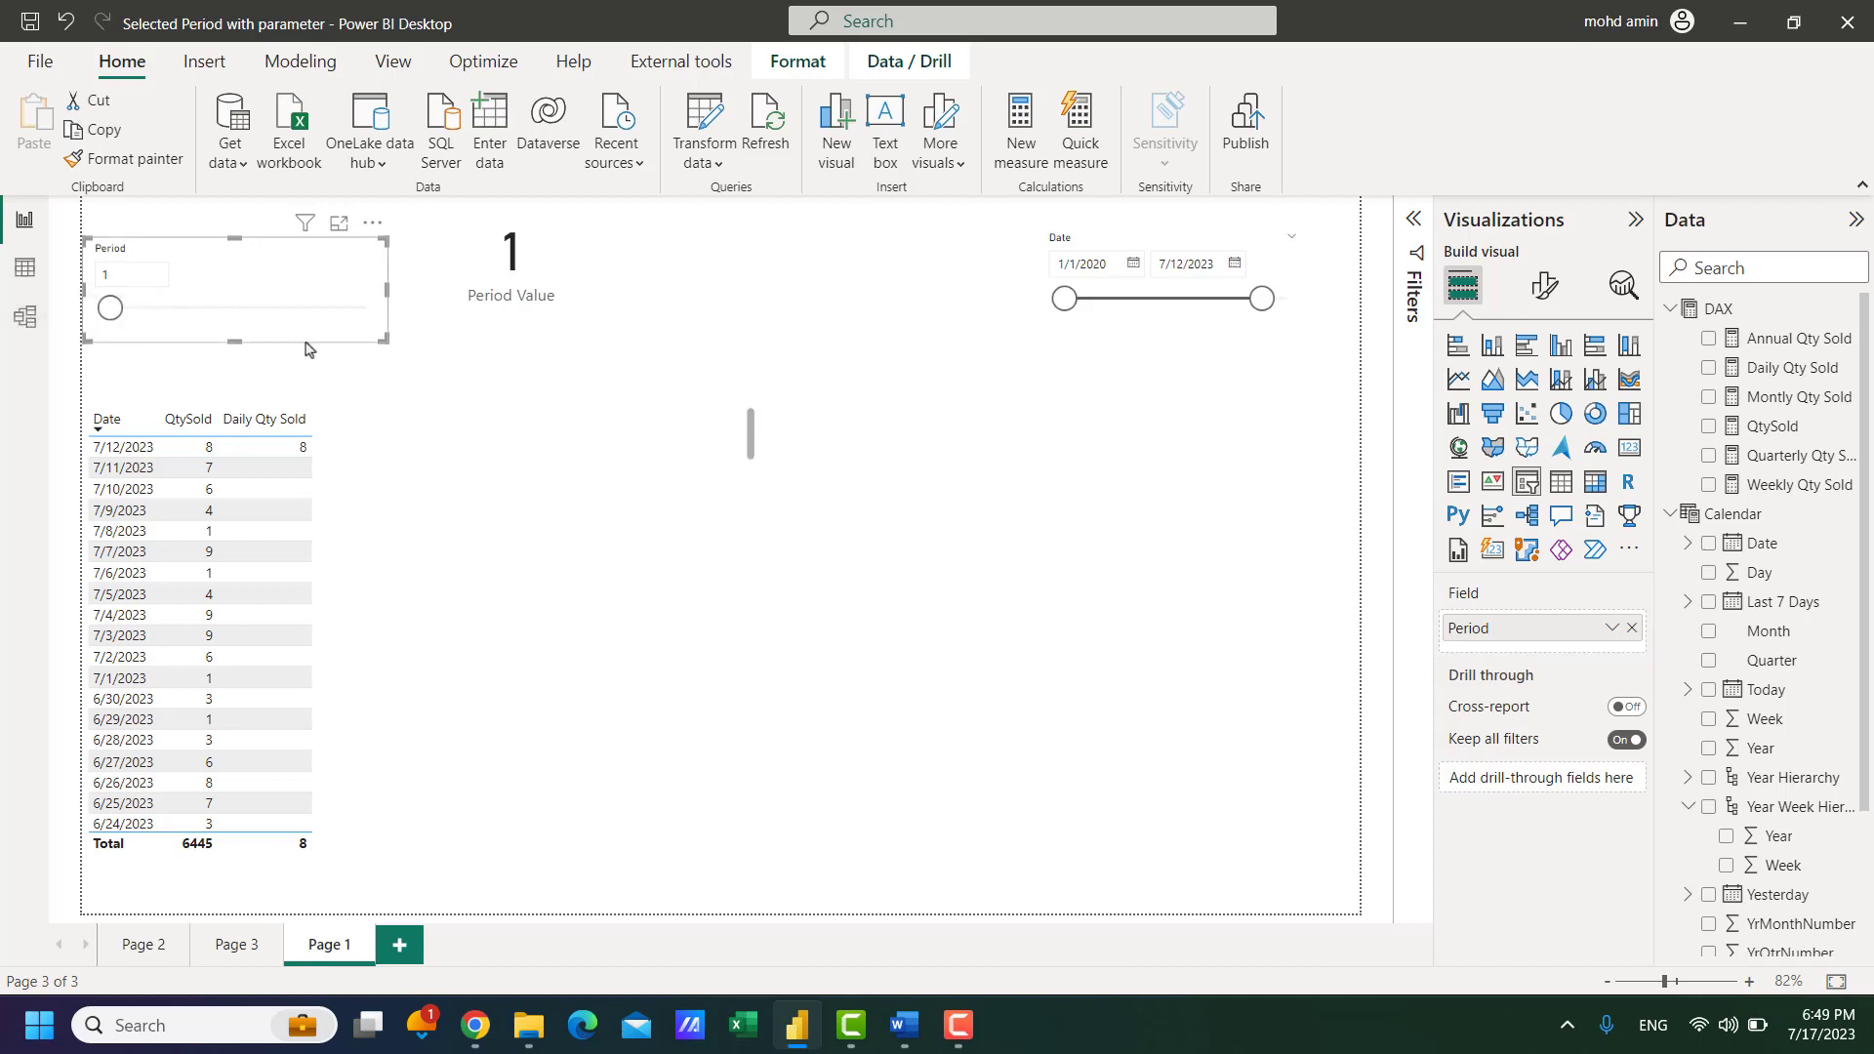
Step: Review the Montly Qty Sold DAX, highlighting YrMonthNumber and lastPeriod in its filter condition
{"action": "left_click", "coordinate": [1789, 399]}
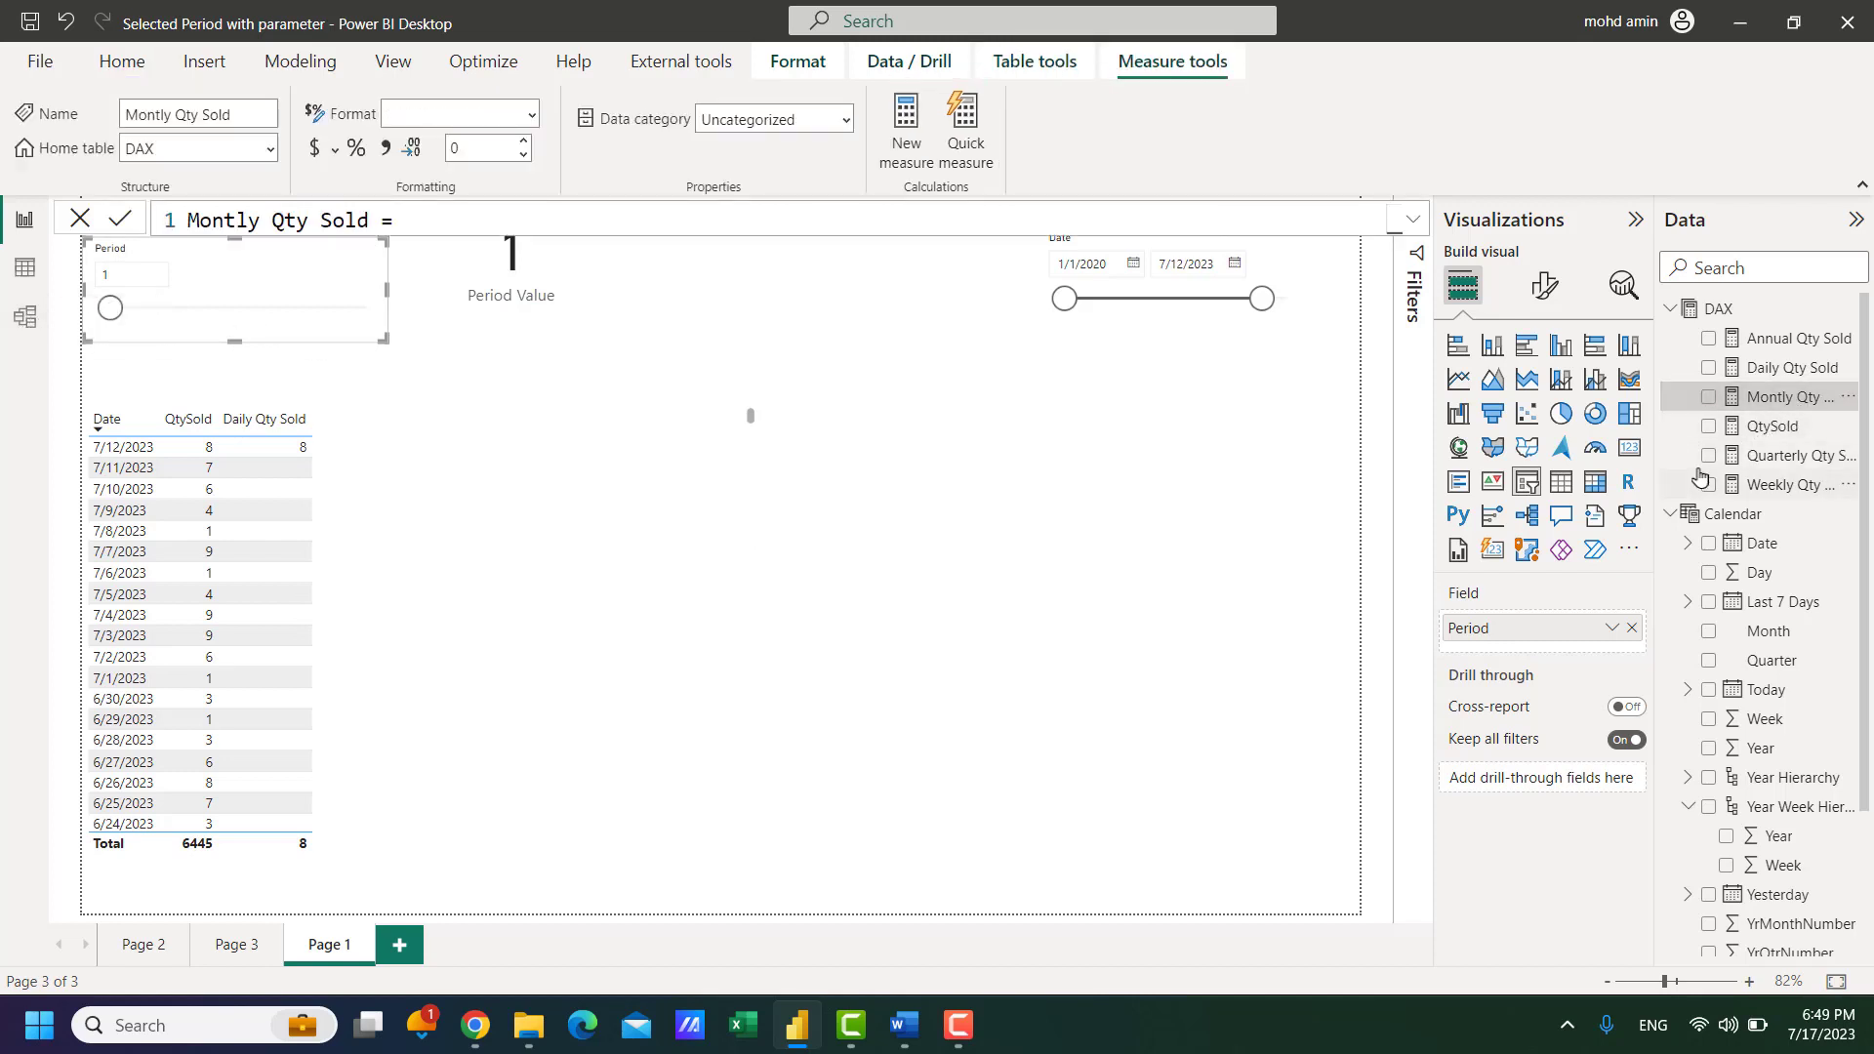
{"action": "left_click", "coordinate": [1407, 222]}
{"action": "double_click", "coordinate": [643, 290]}
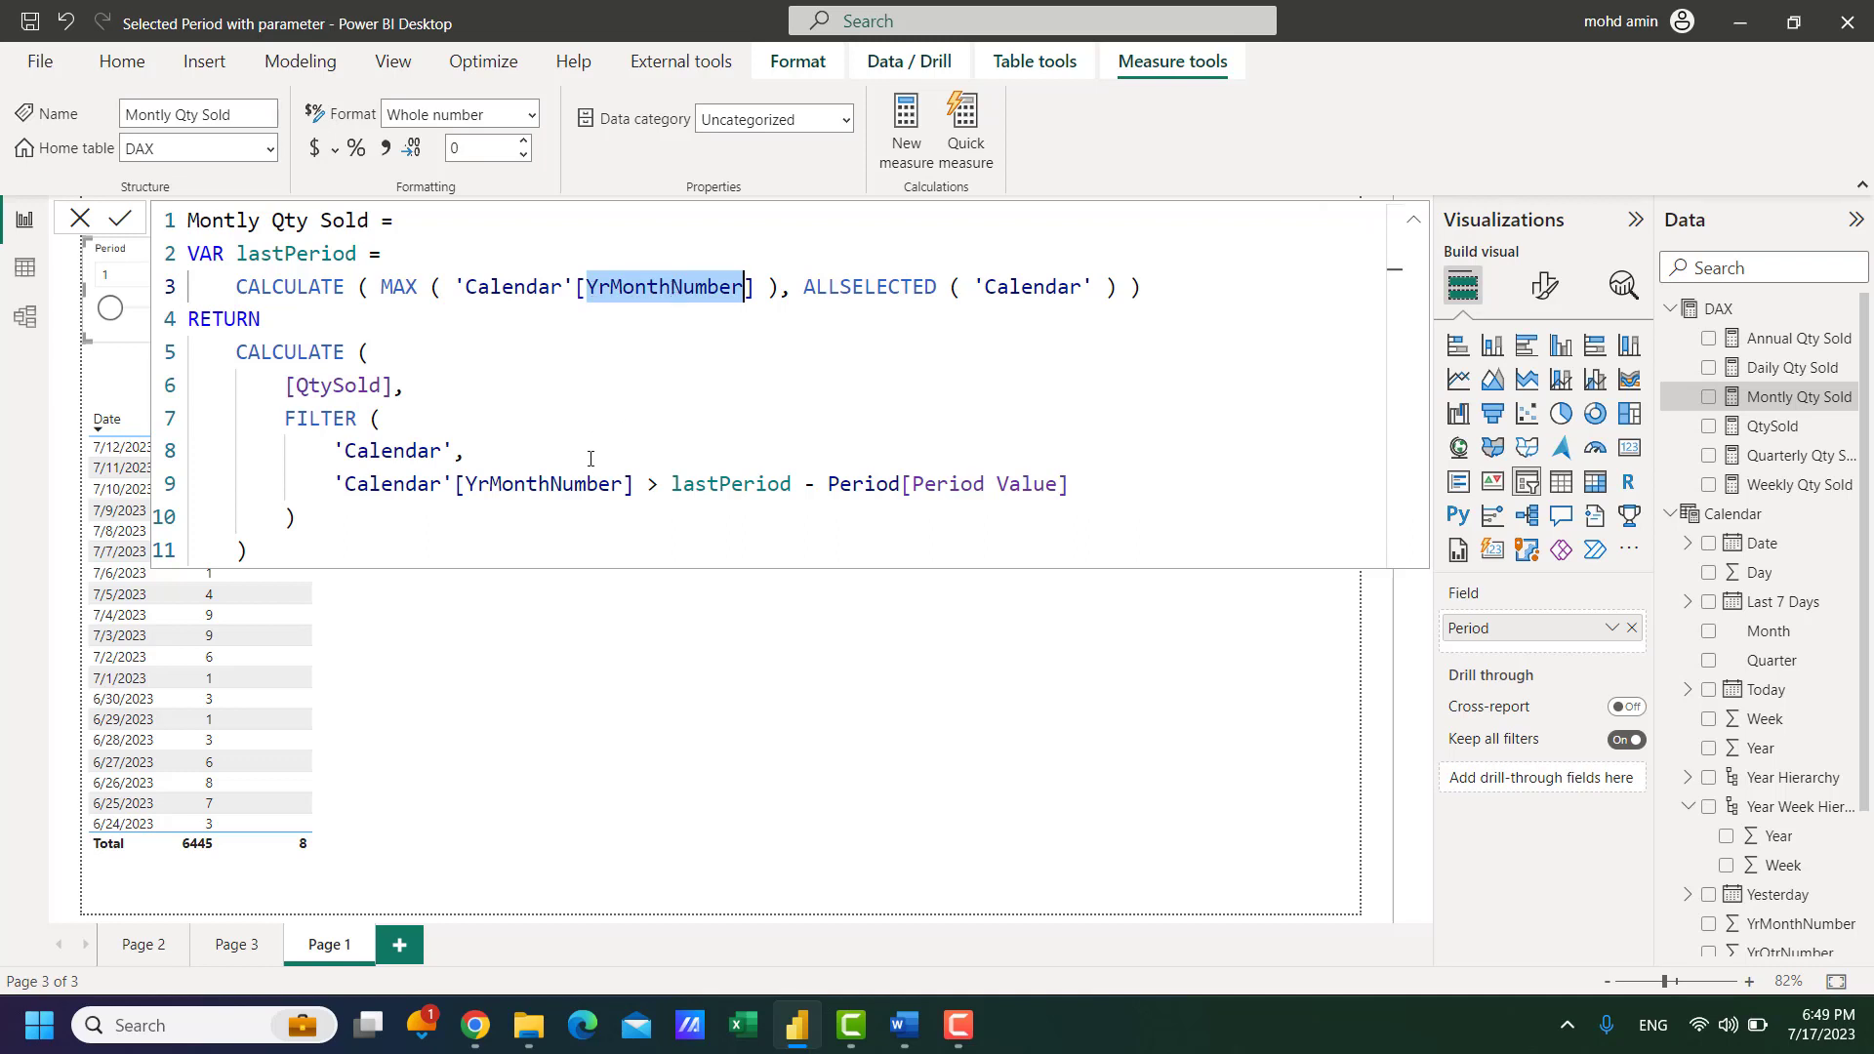
{"action": "left_click", "coordinate": [627, 485]}
{"action": "double_click", "coordinate": [542, 485]}
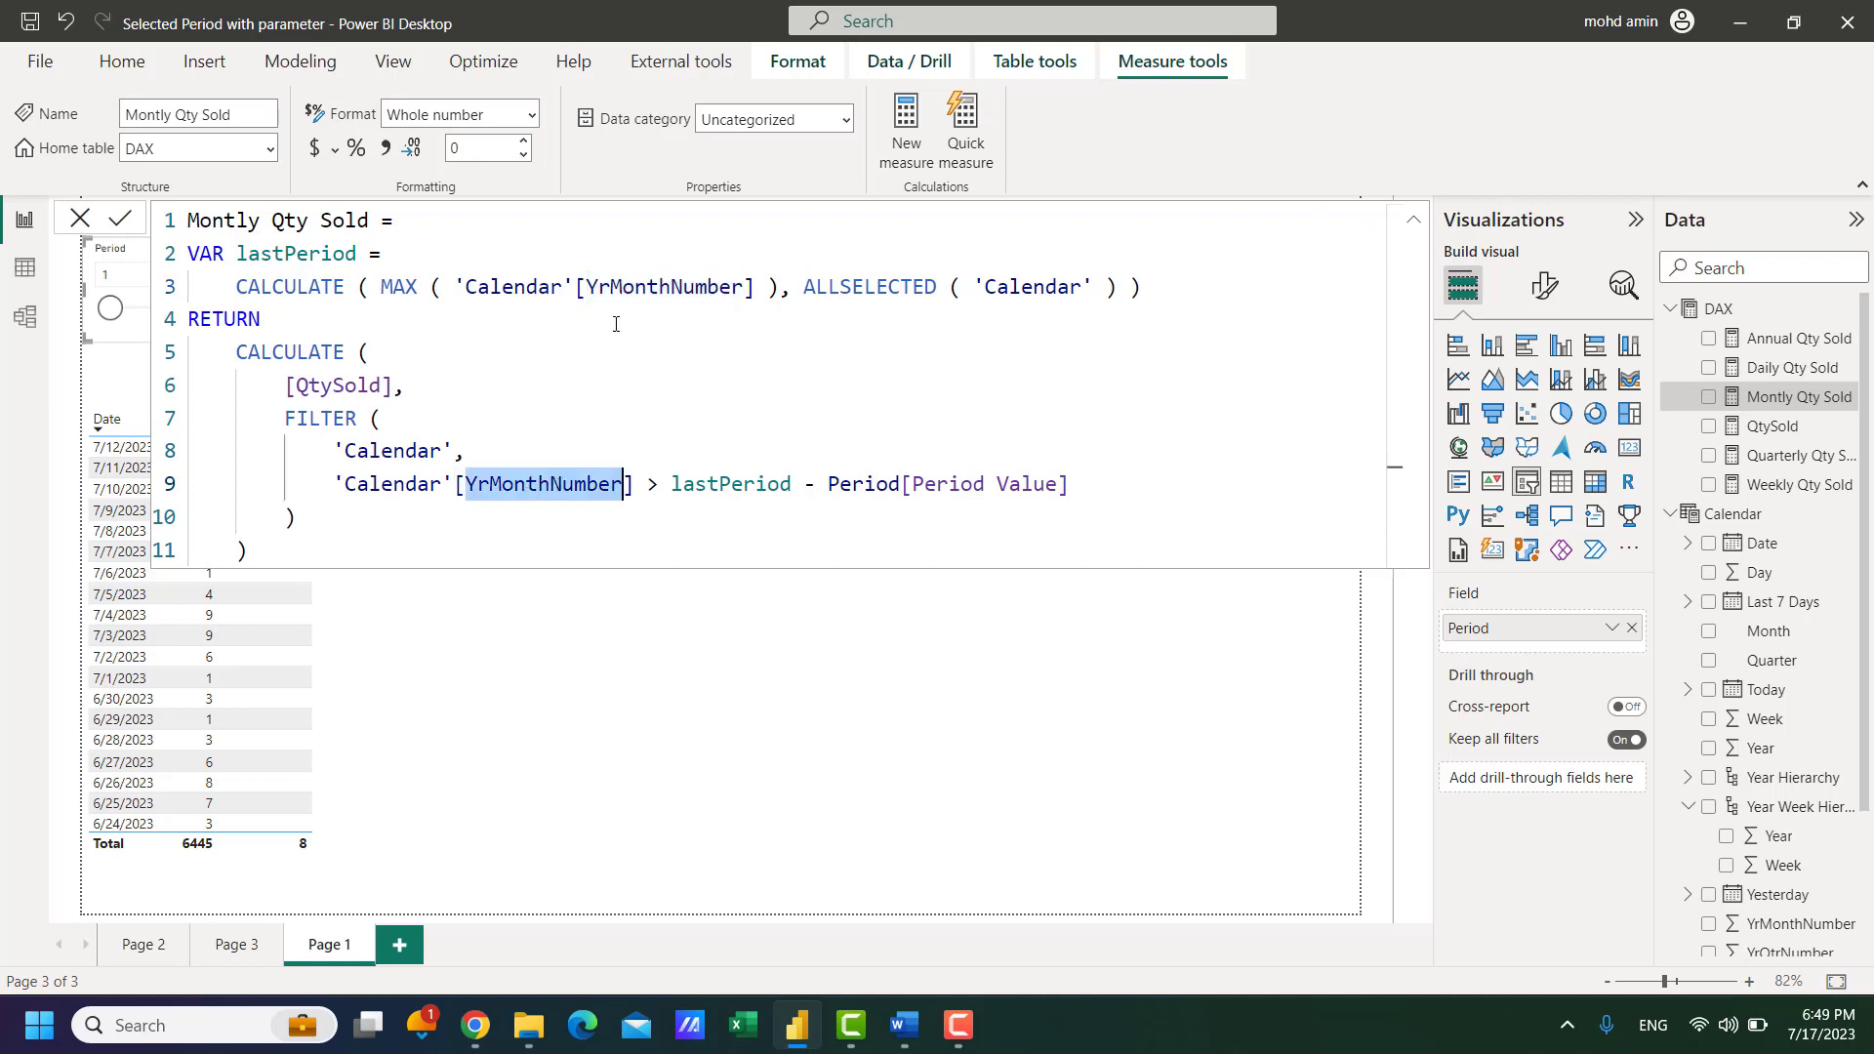
{"action": "left_click", "coordinate": [649, 286]}
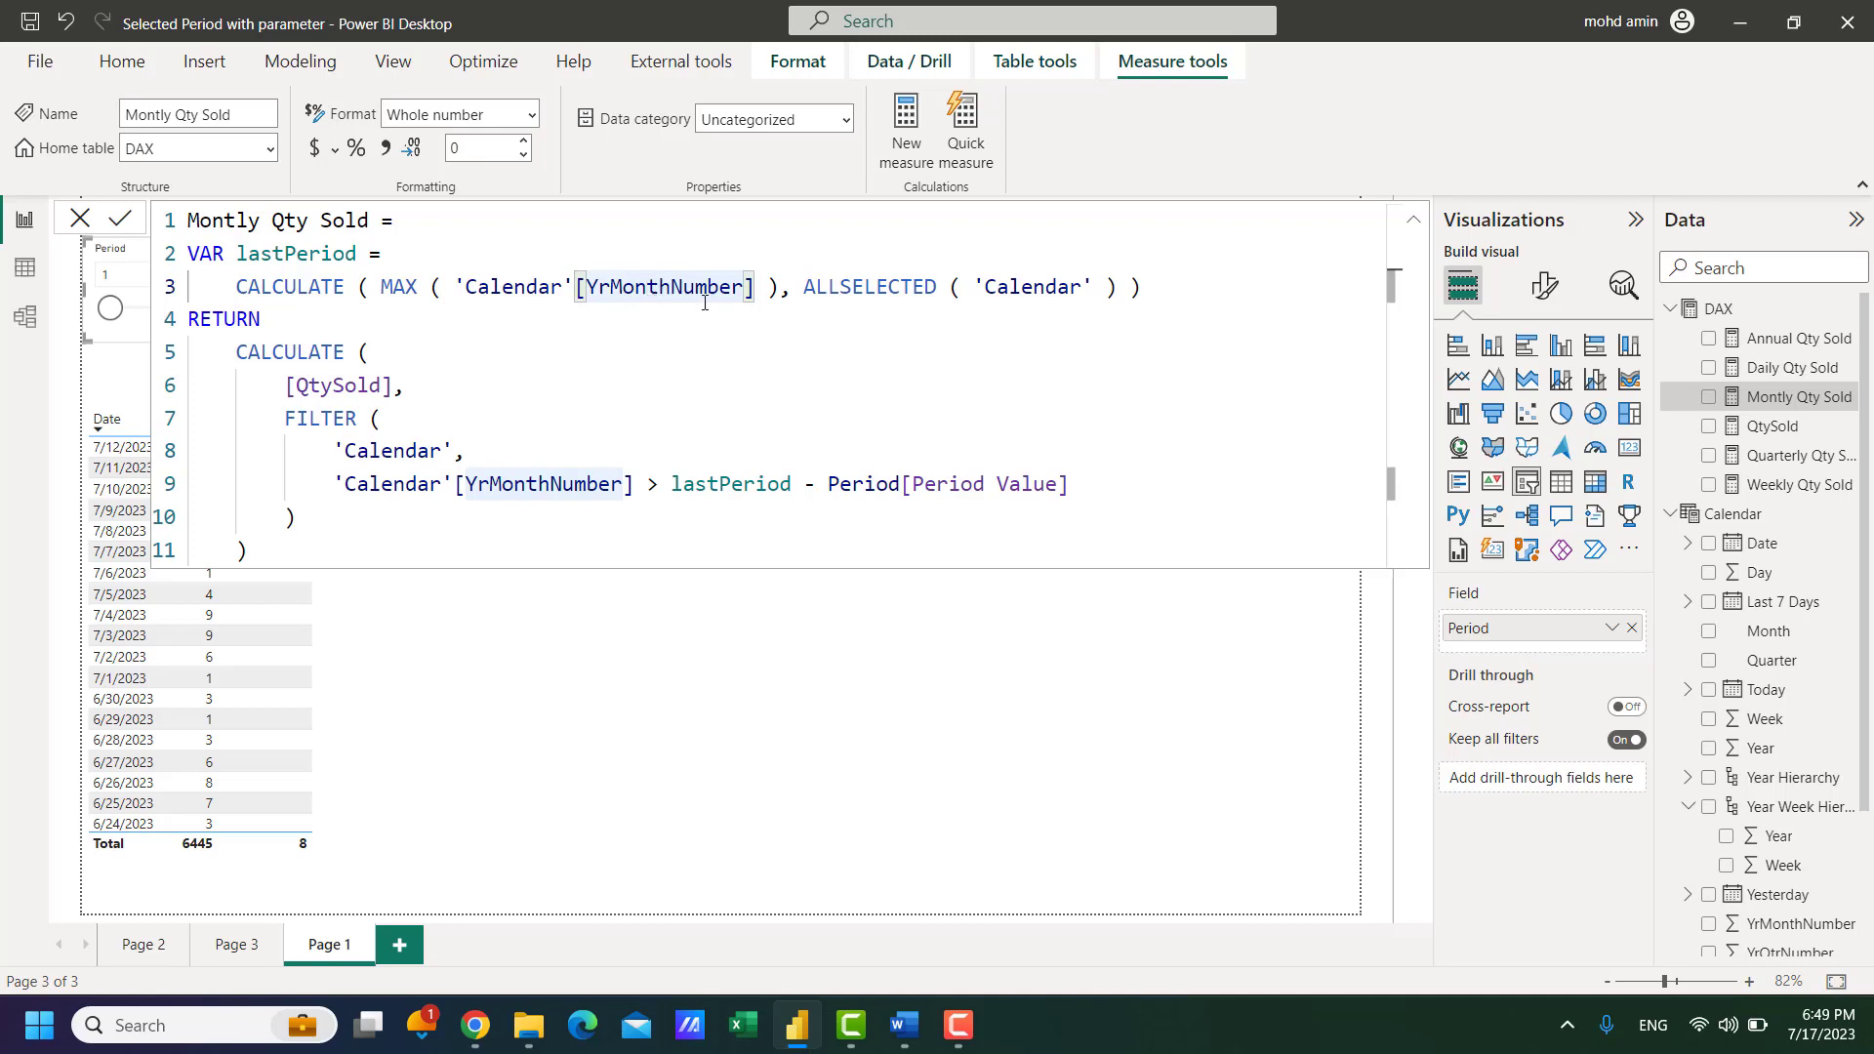
{"action": "left_click", "coordinate": [733, 489]}
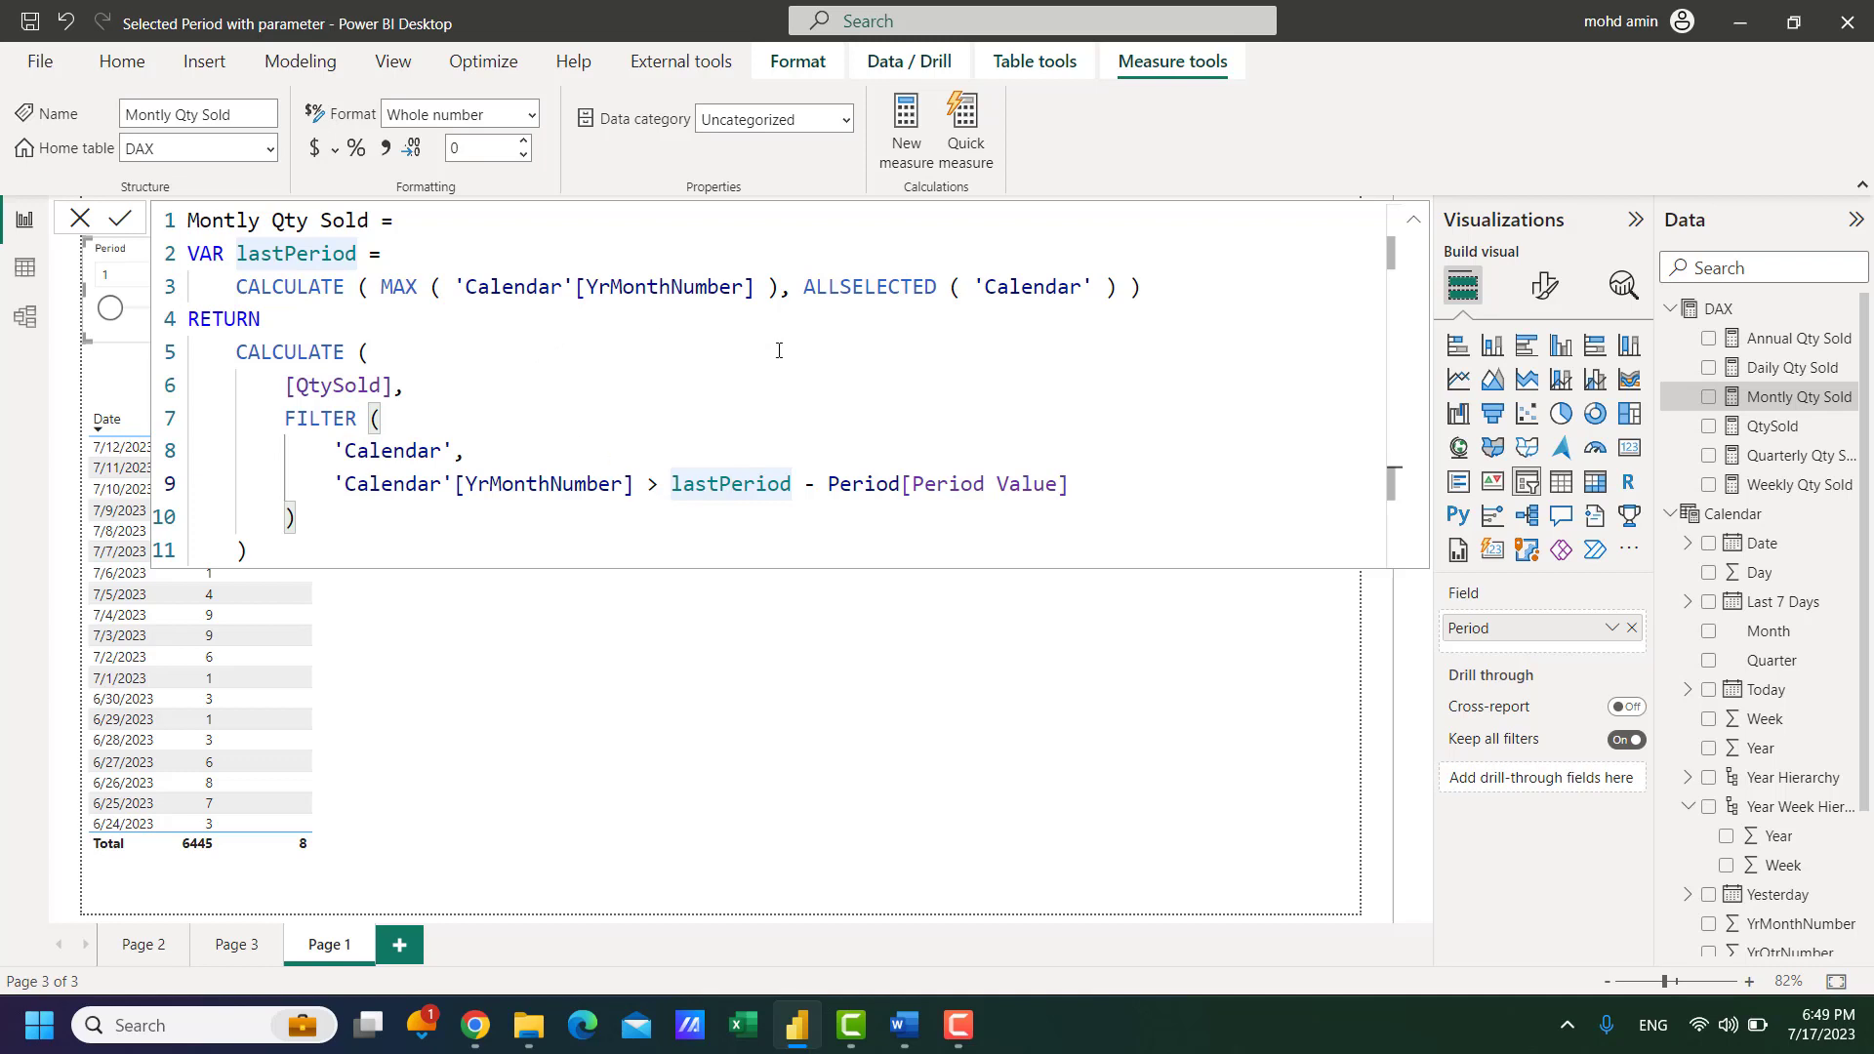
{"action": "left_click", "coordinate": [557, 485]}
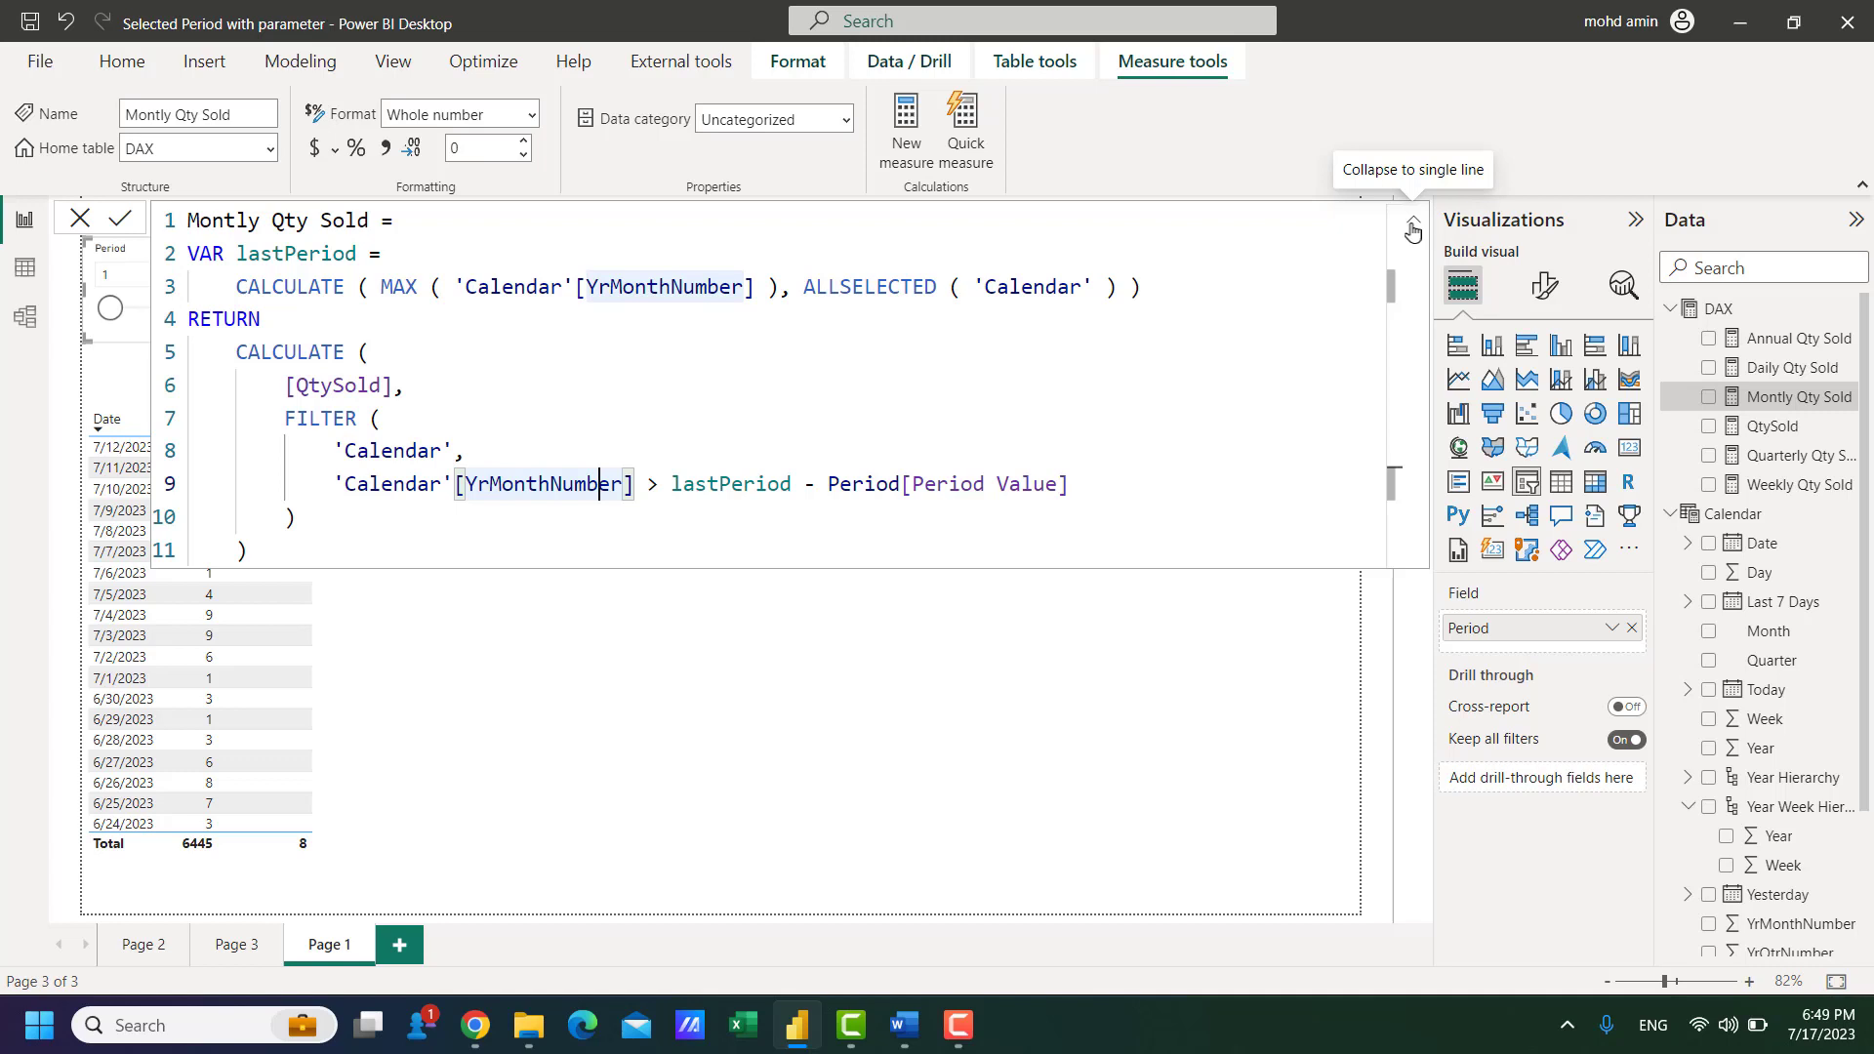
{"action": "left_click", "coordinate": [1413, 231]}
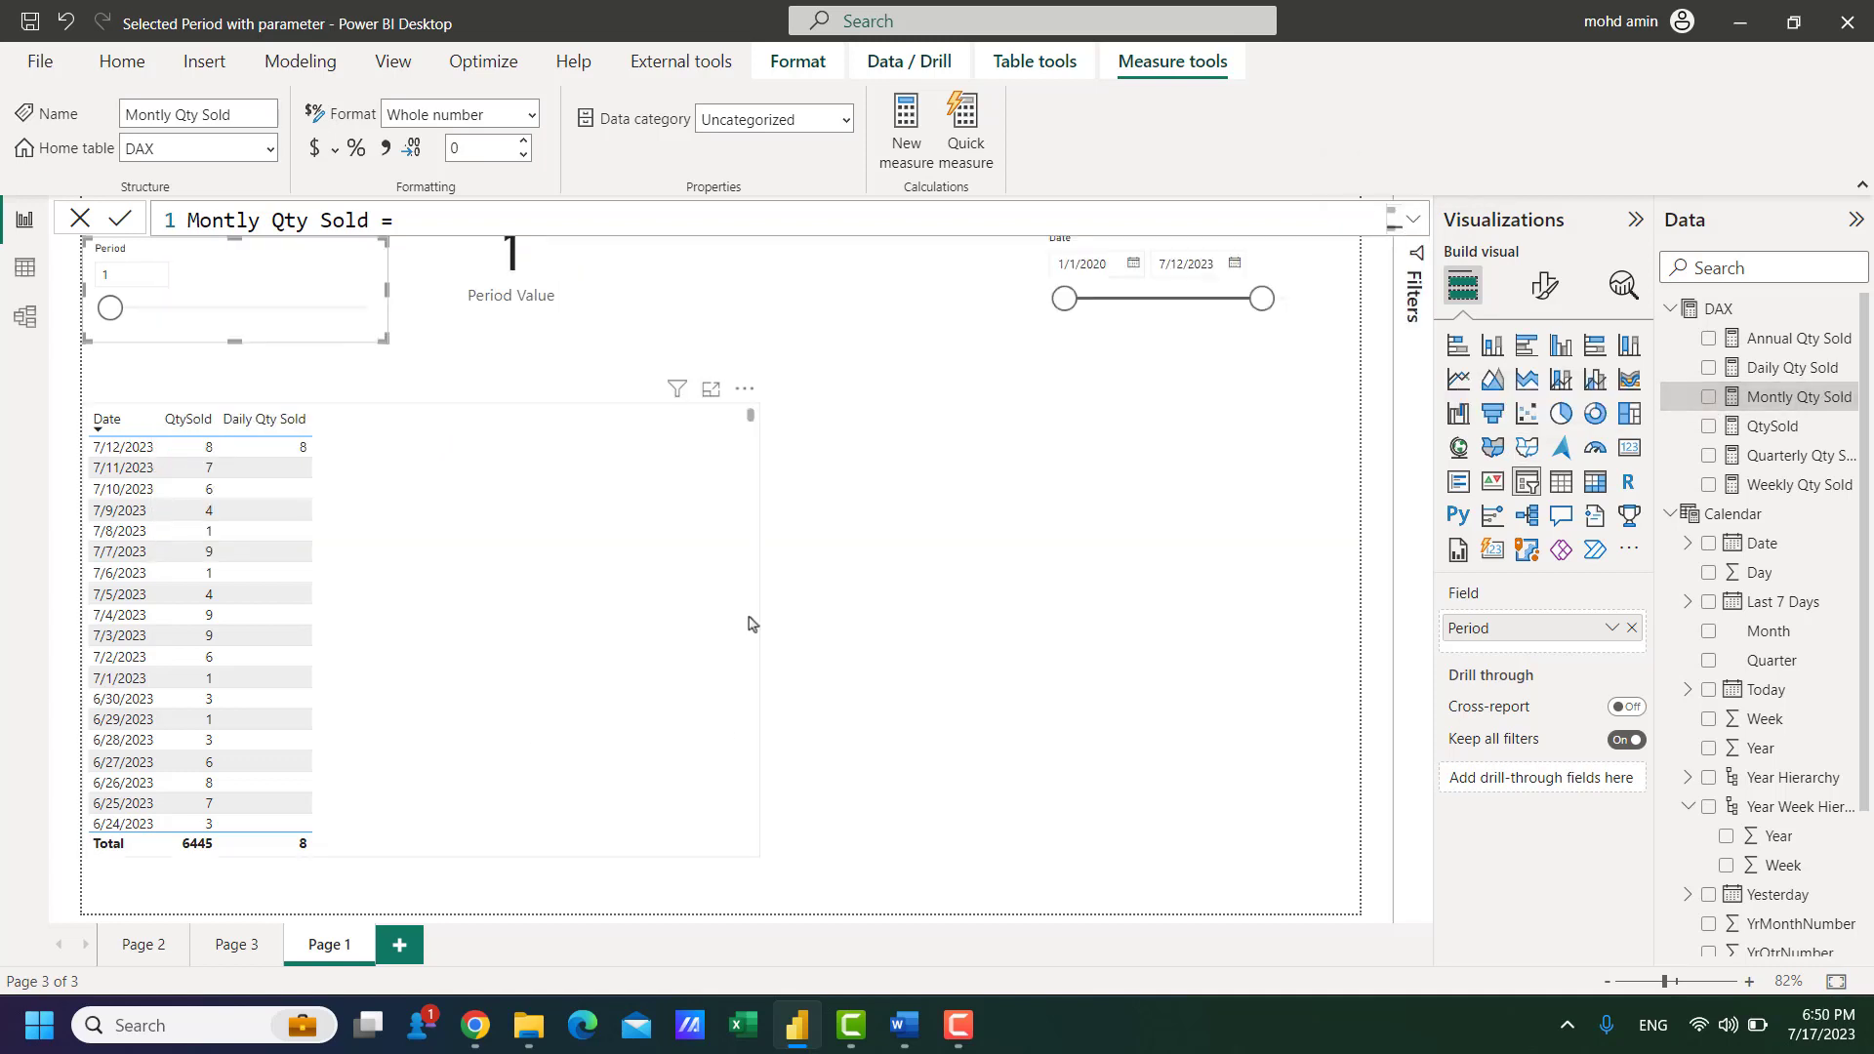
{"action": "left_click", "coordinate": [753, 621]}
Step: Add Montly Qty Sold as a table column and set the Period slicer to 2
{"action": "left_click", "coordinate": [1708, 397]}
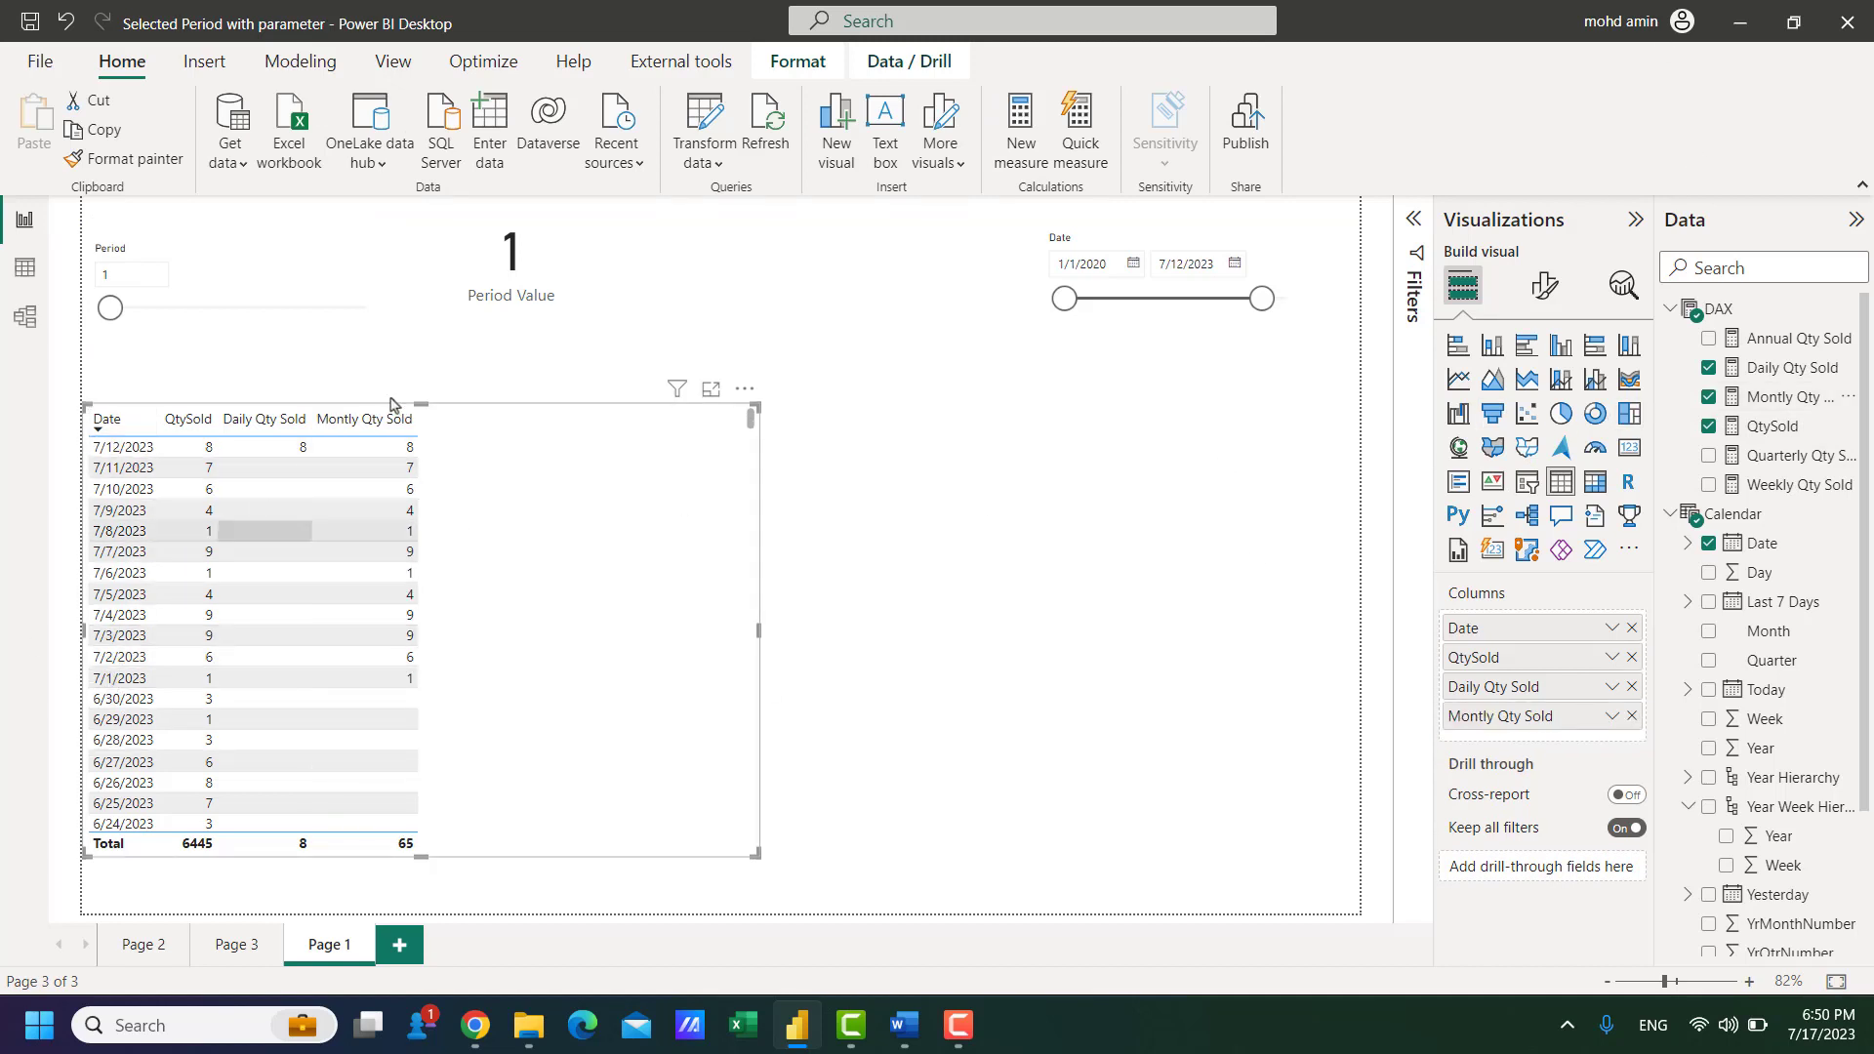
{"action": "left_click", "coordinate": [137, 278]}
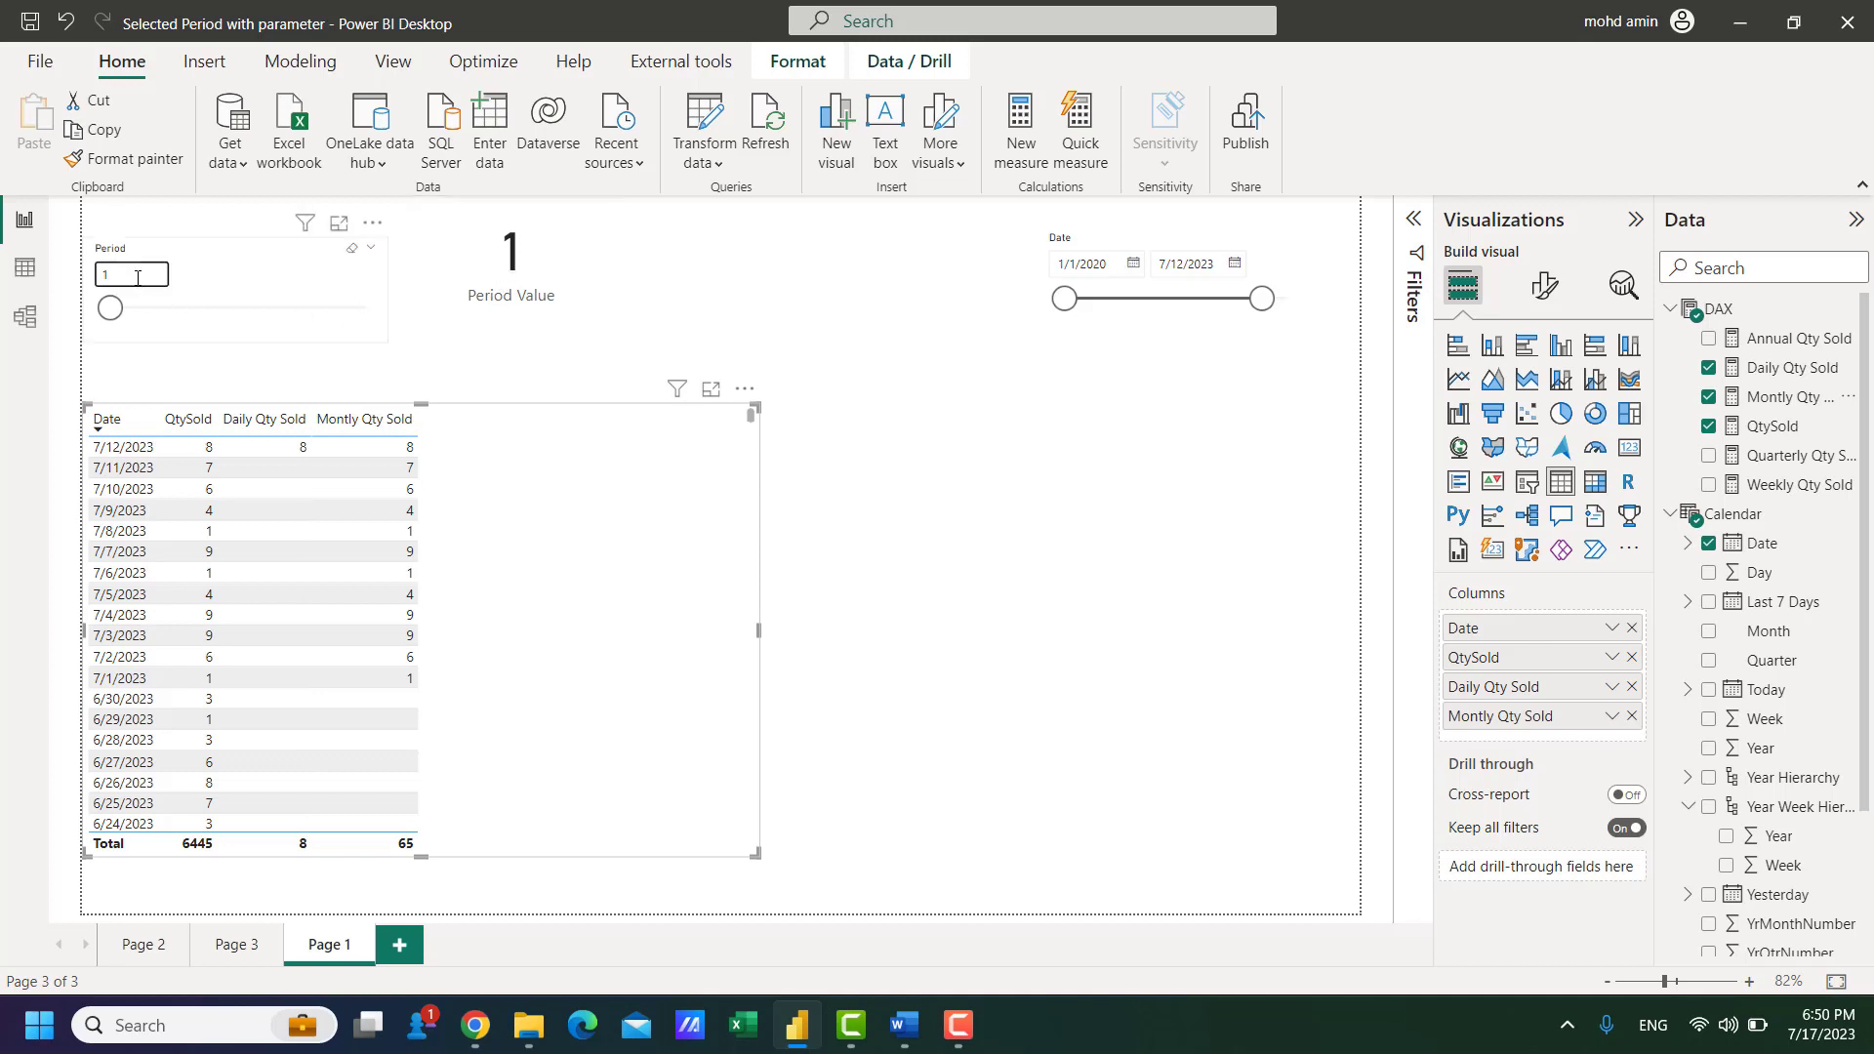
{"action": "type", "text": "2"}
{"action": "key", "text": "Return"}
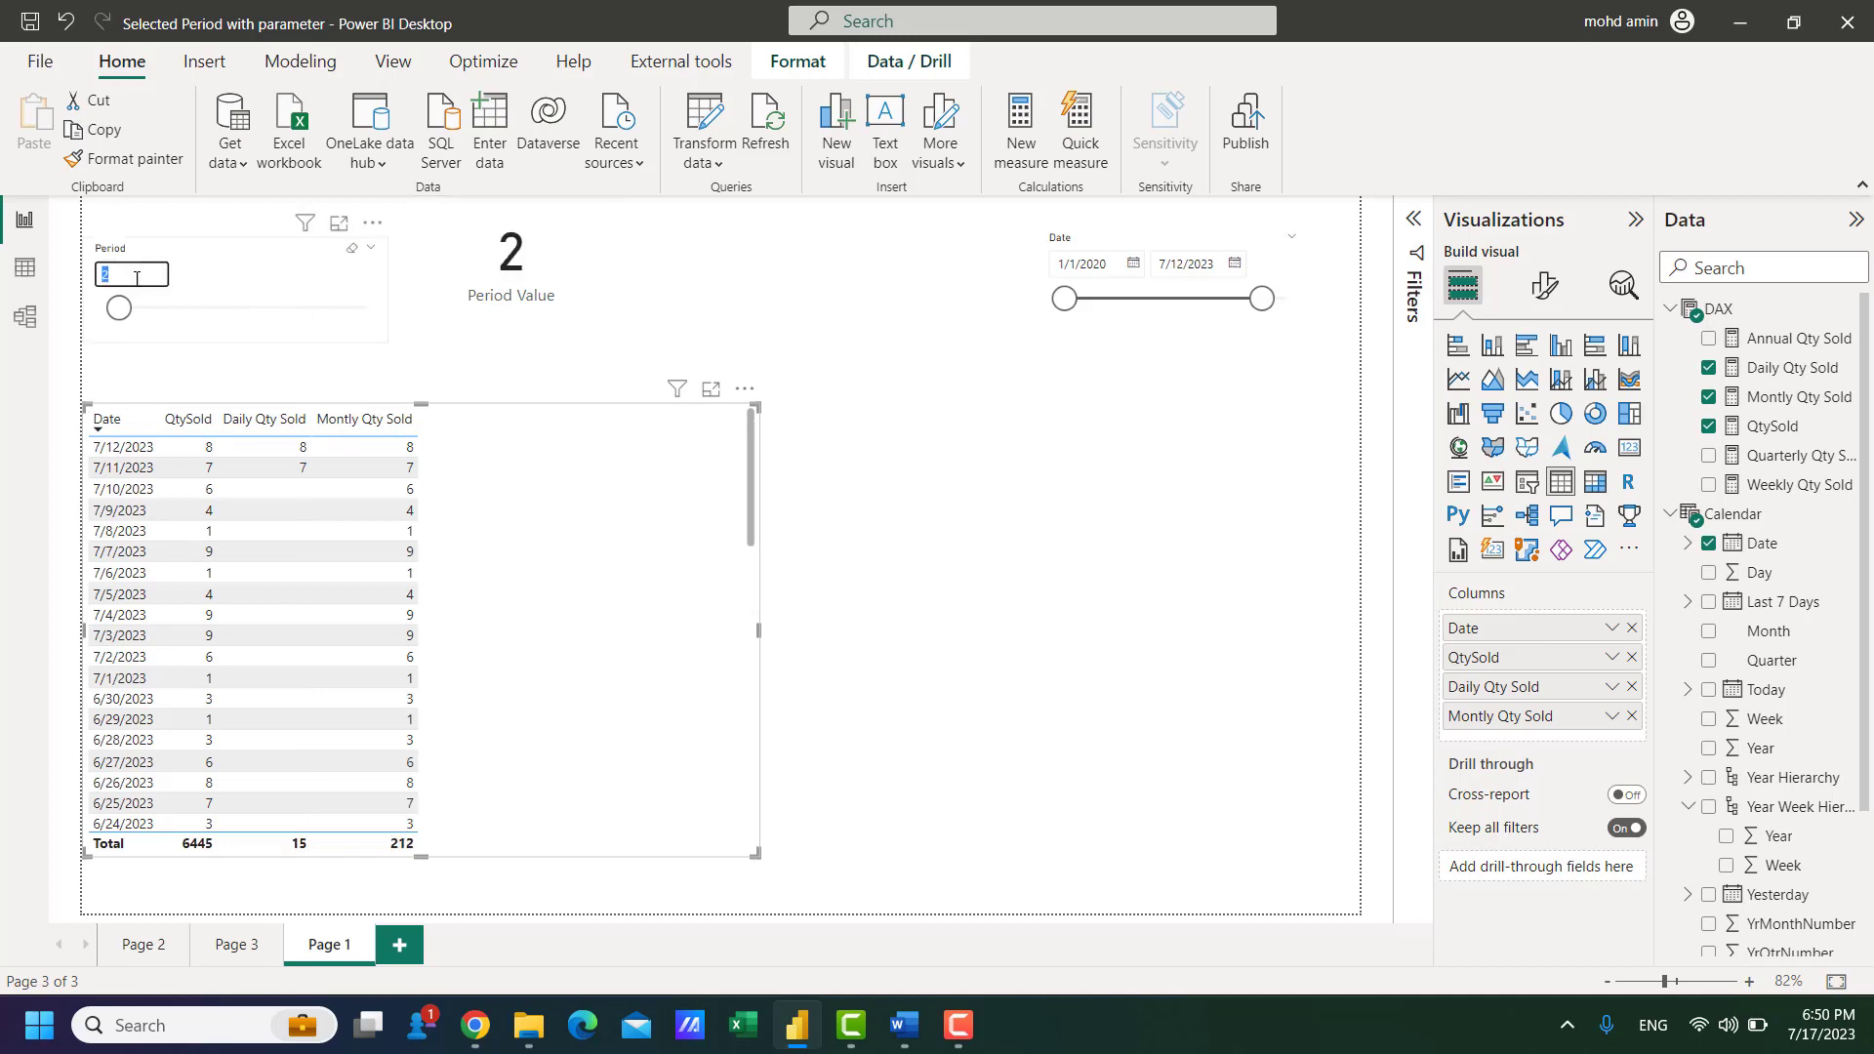
{"action": "scroll", "coordinate": [341, 702], "scroll_direction": "down", "scroll_amount": 2}
{"action": "scroll", "coordinate": [346, 730], "scroll_direction": "down", "scroll_amount": 6}
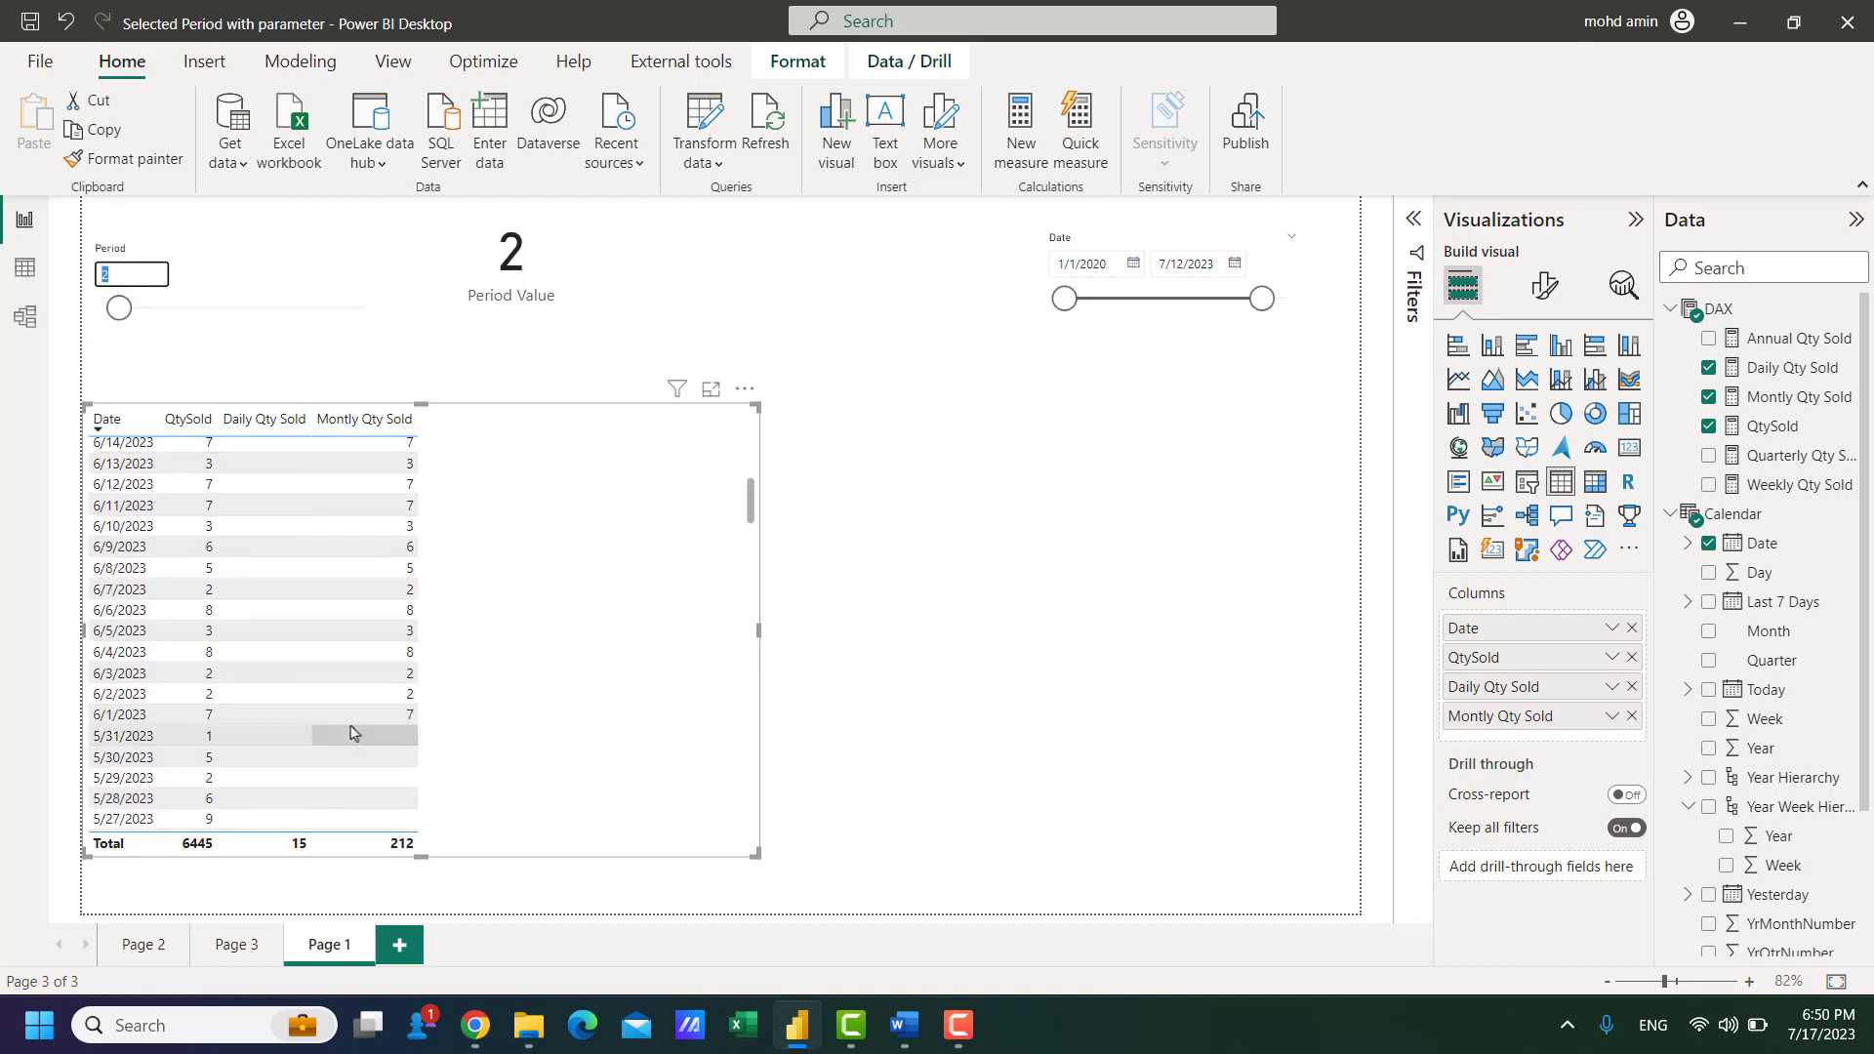
Step: Set Period to 3, giving totals of 21 daily and 387 monthly
{"action": "left_click", "coordinate": [160, 275]}
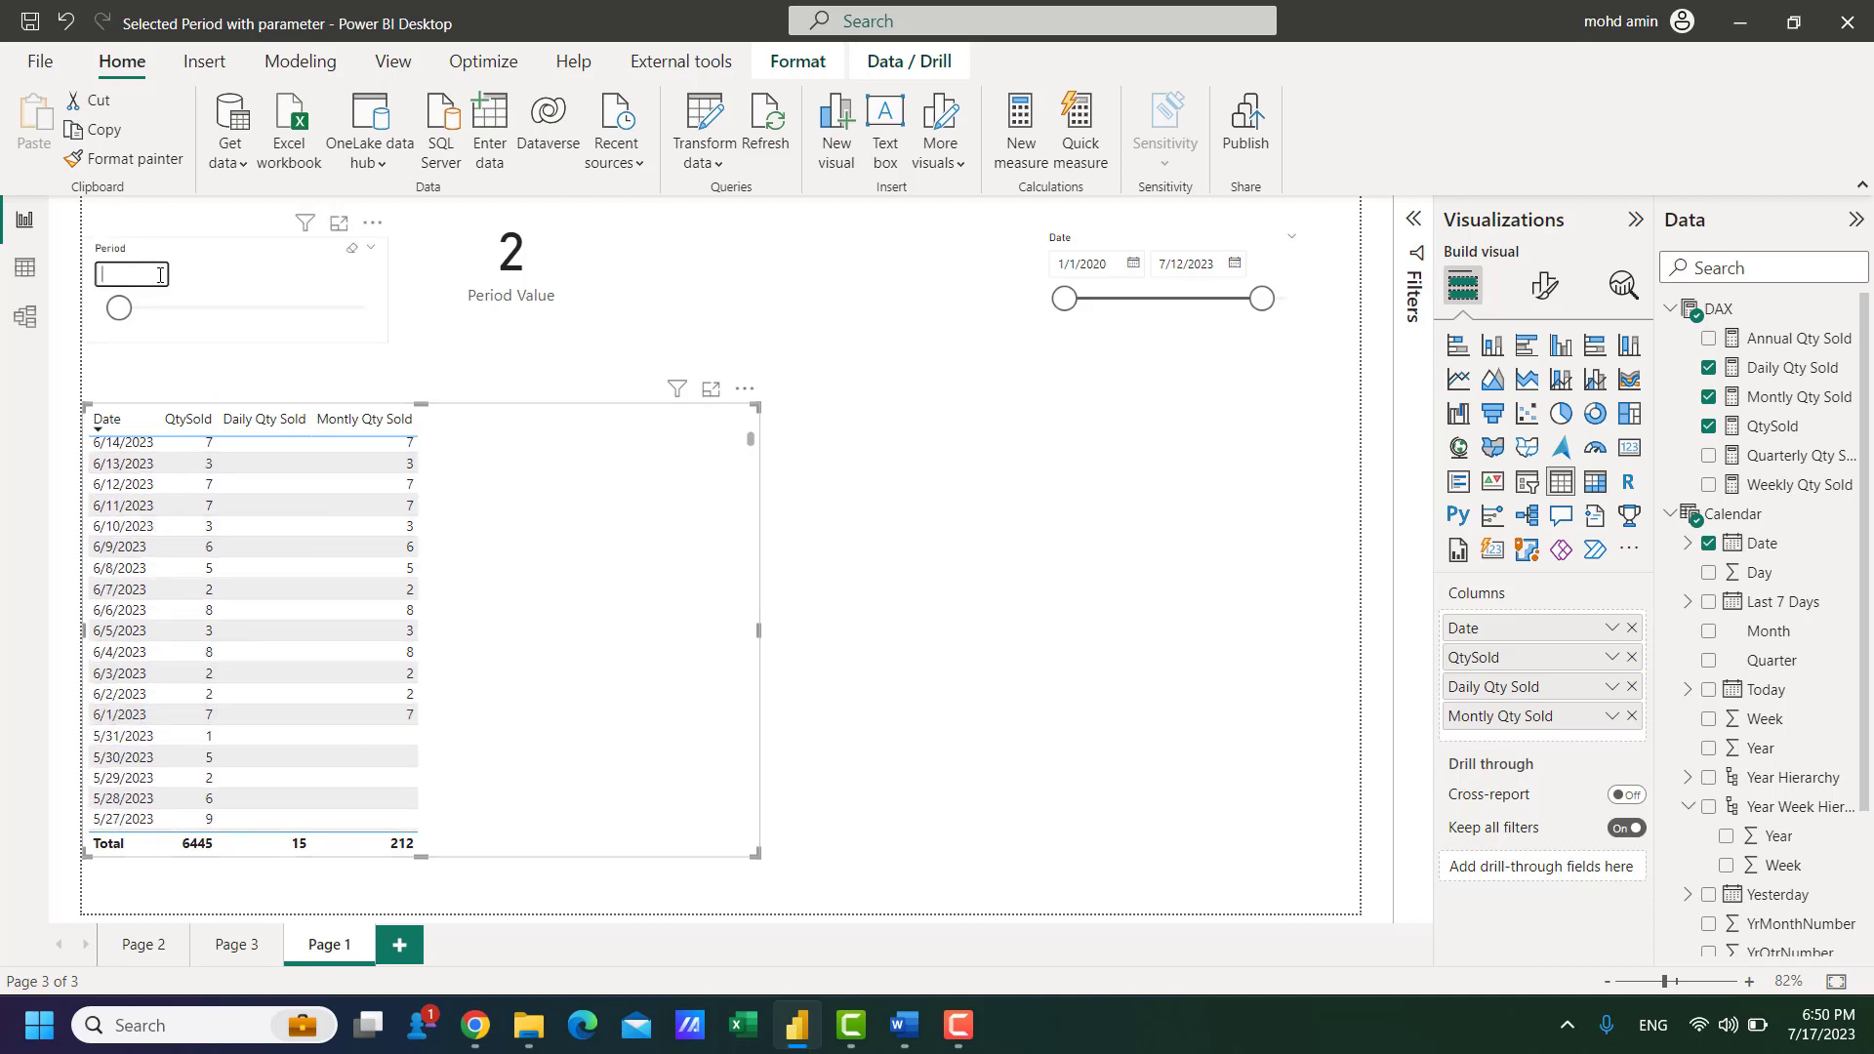
{"action": "key", "text": "Return"}
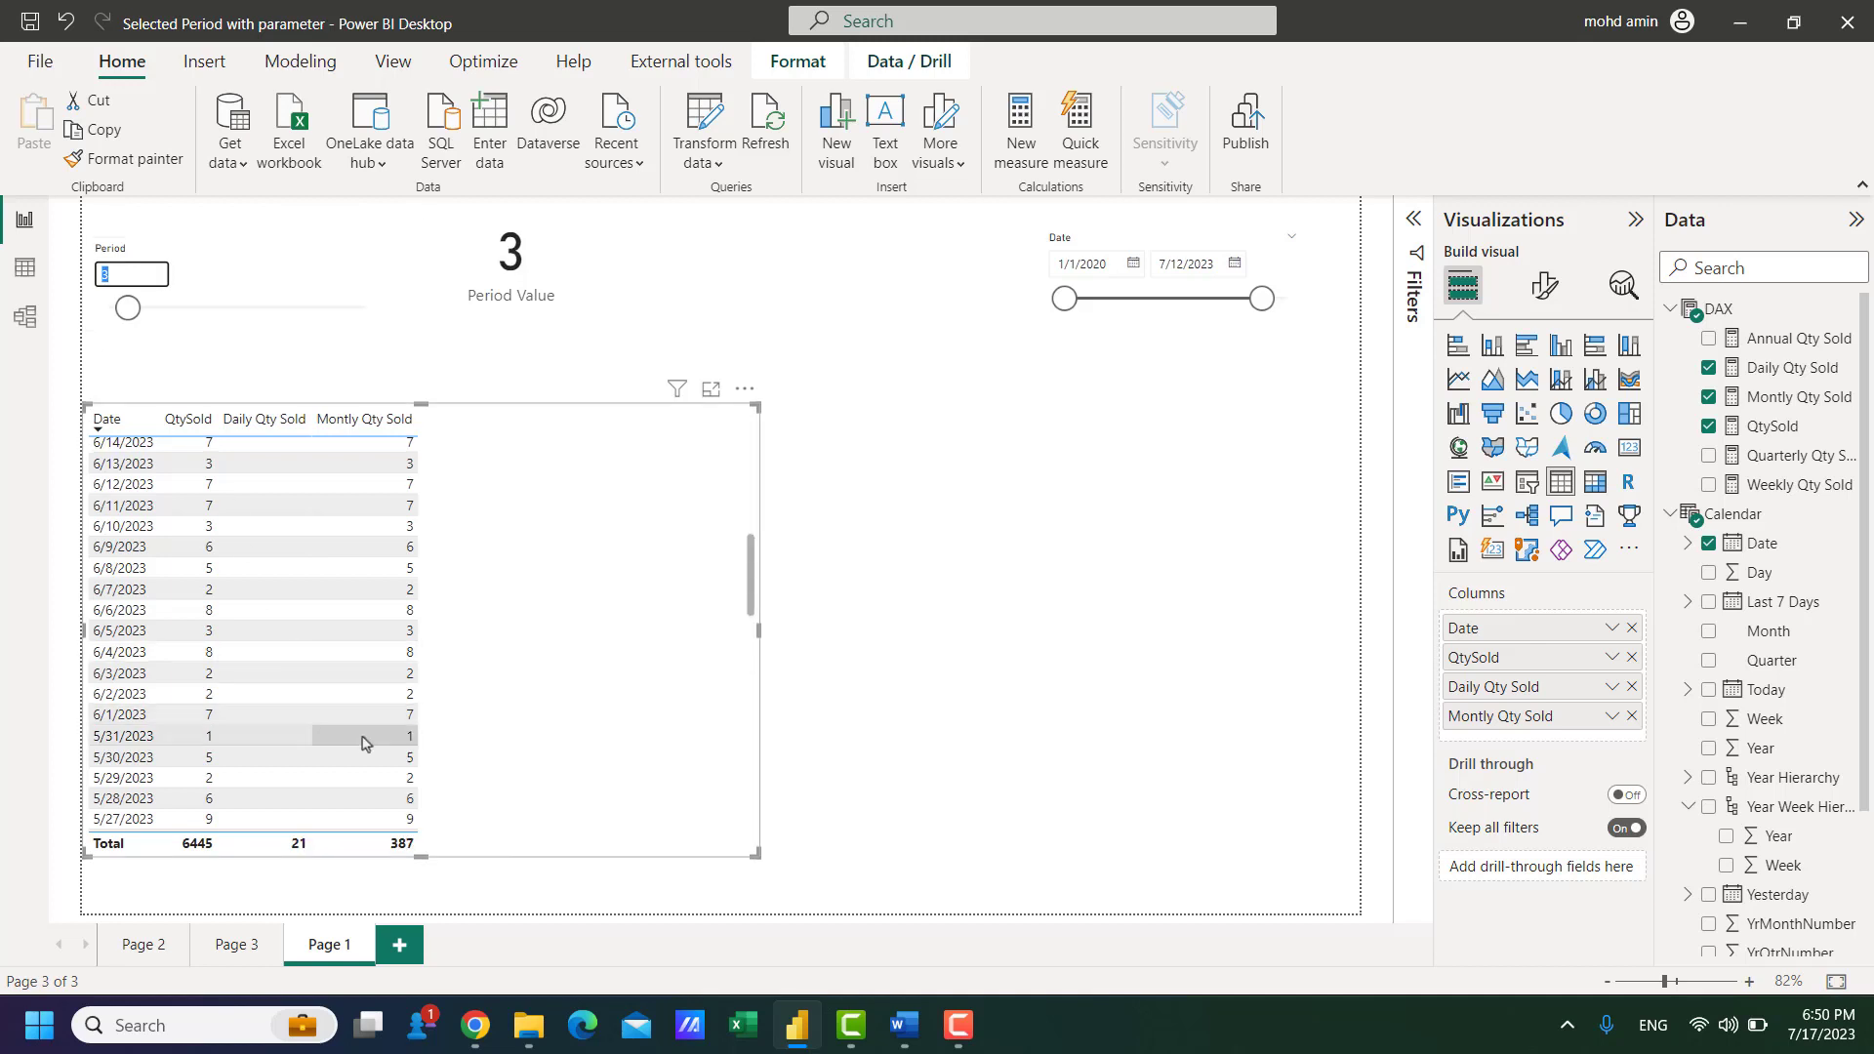
{"action": "scroll", "coordinate": [376, 752], "scroll_direction": "down", "scroll_amount": 4}
{"action": "scroll", "coordinate": [384, 765], "scroll_direction": "down", "scroll_amount": 5}
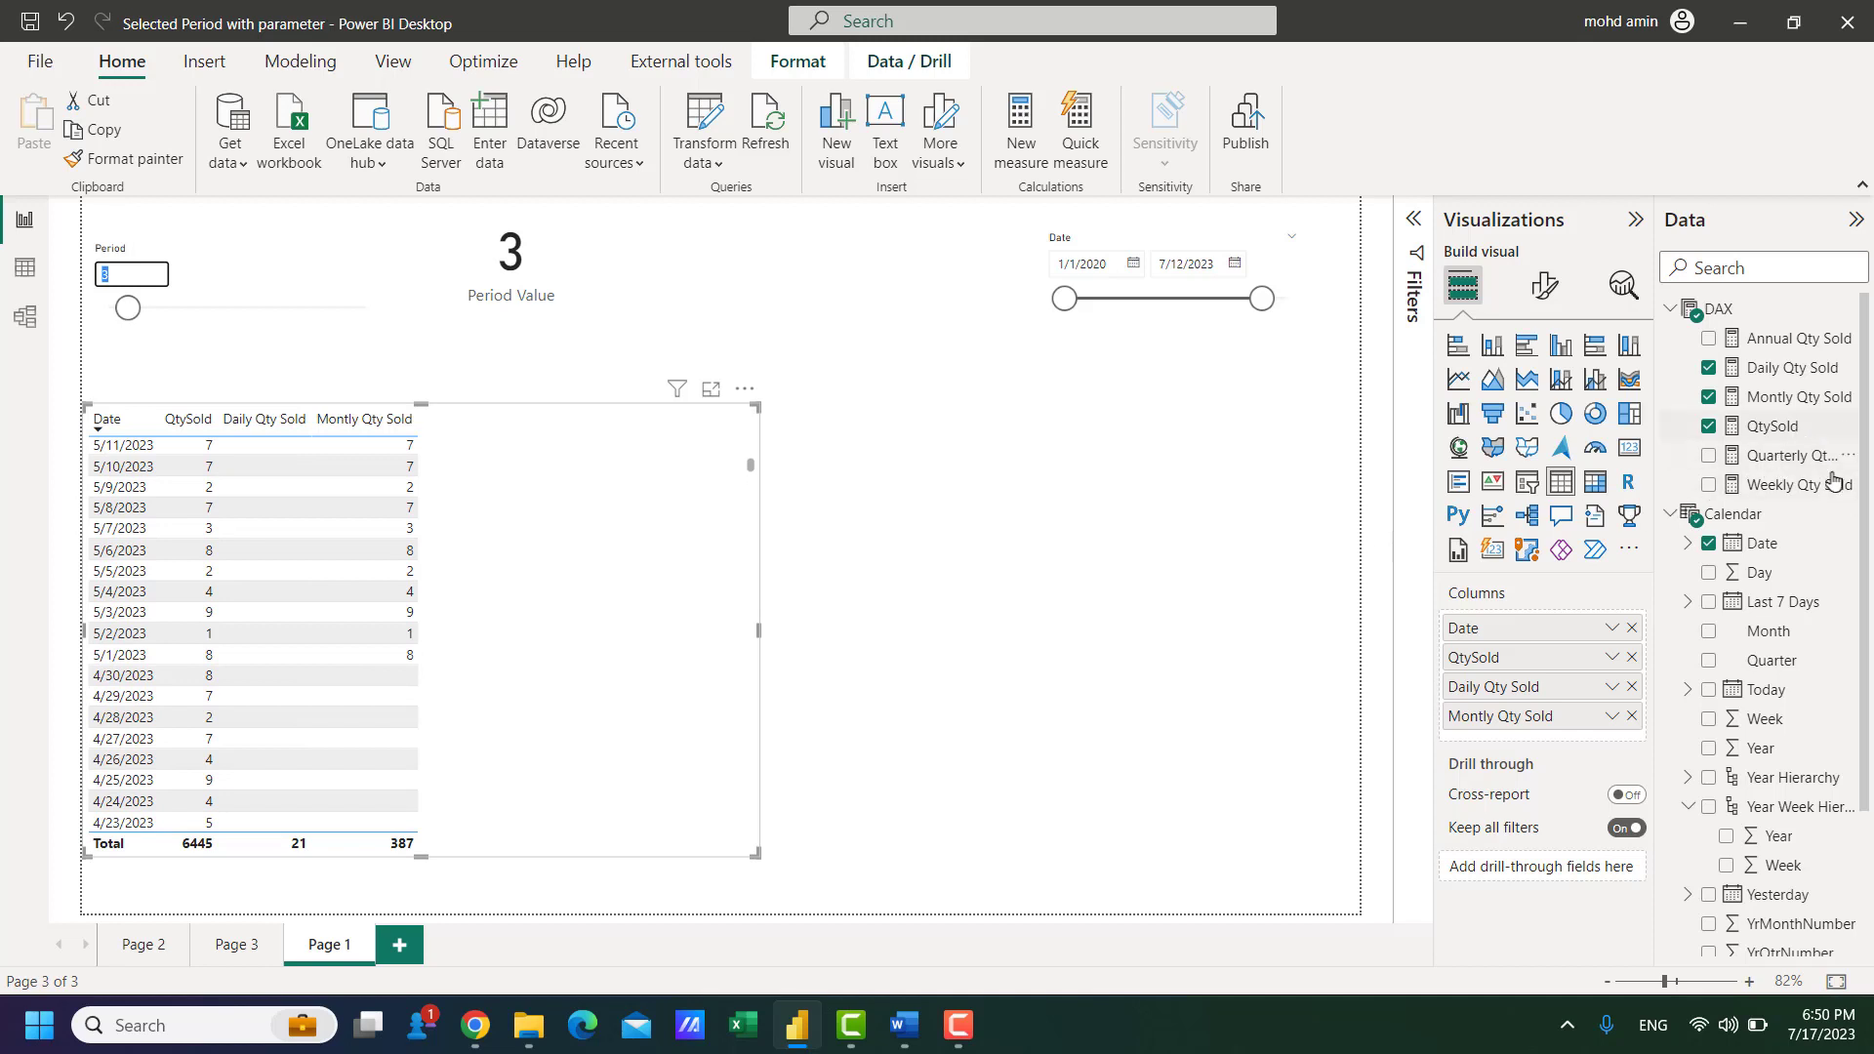
{"action": "left_click", "coordinate": [1785, 459]}
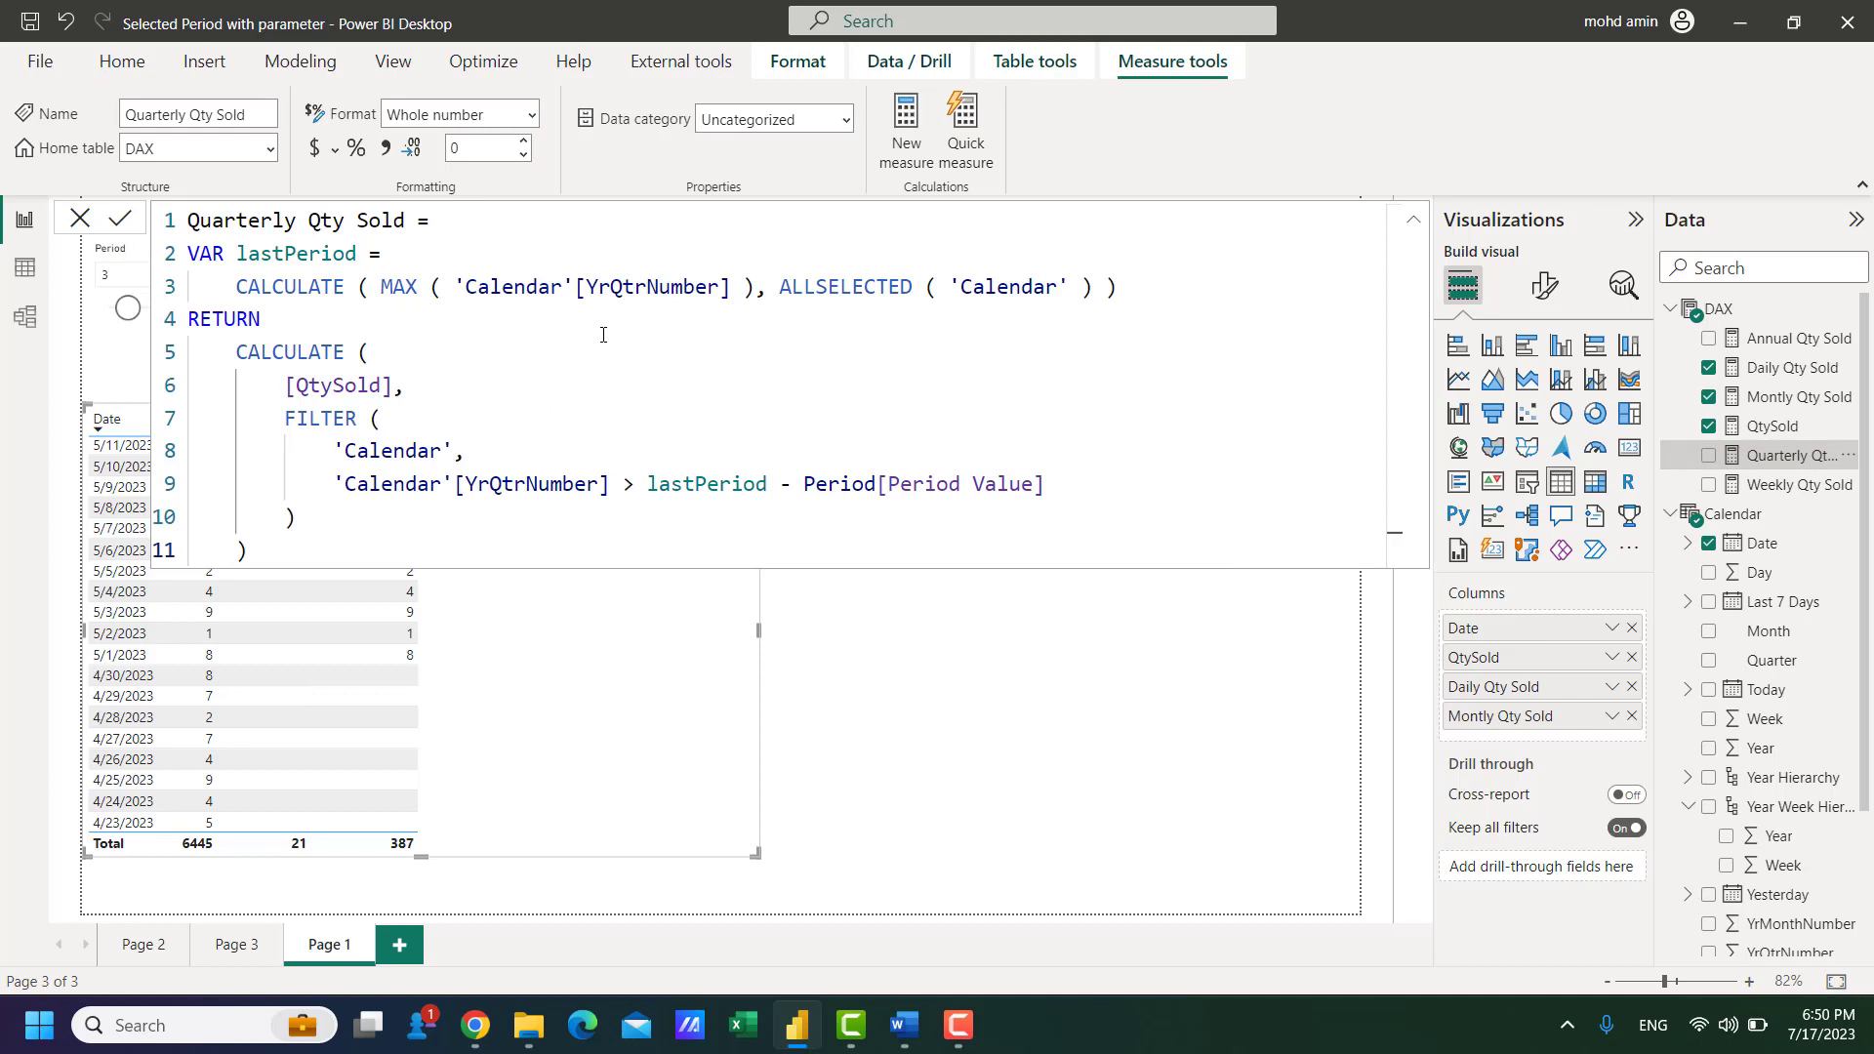
{"action": "left_click", "coordinate": [635, 289]}
{"action": "double_click", "coordinate": [652, 285]}
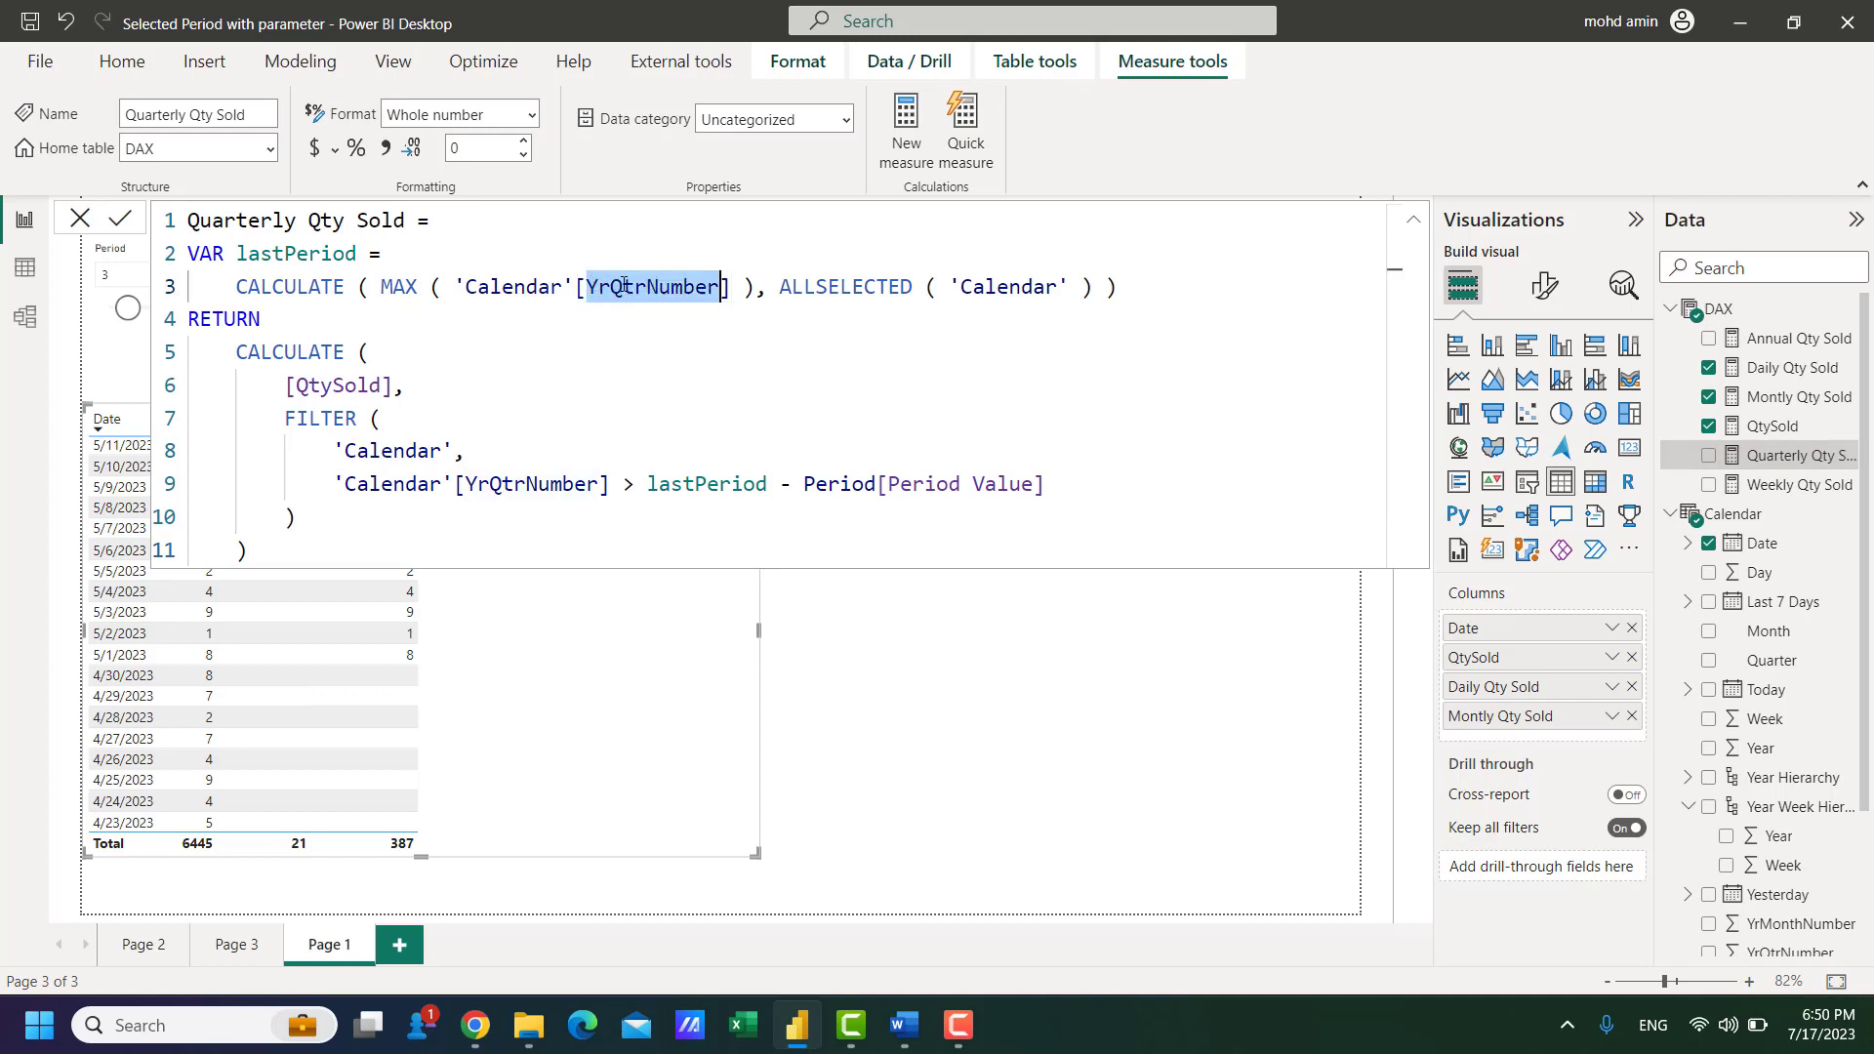
{"action": "double_click", "coordinate": [501, 484]}
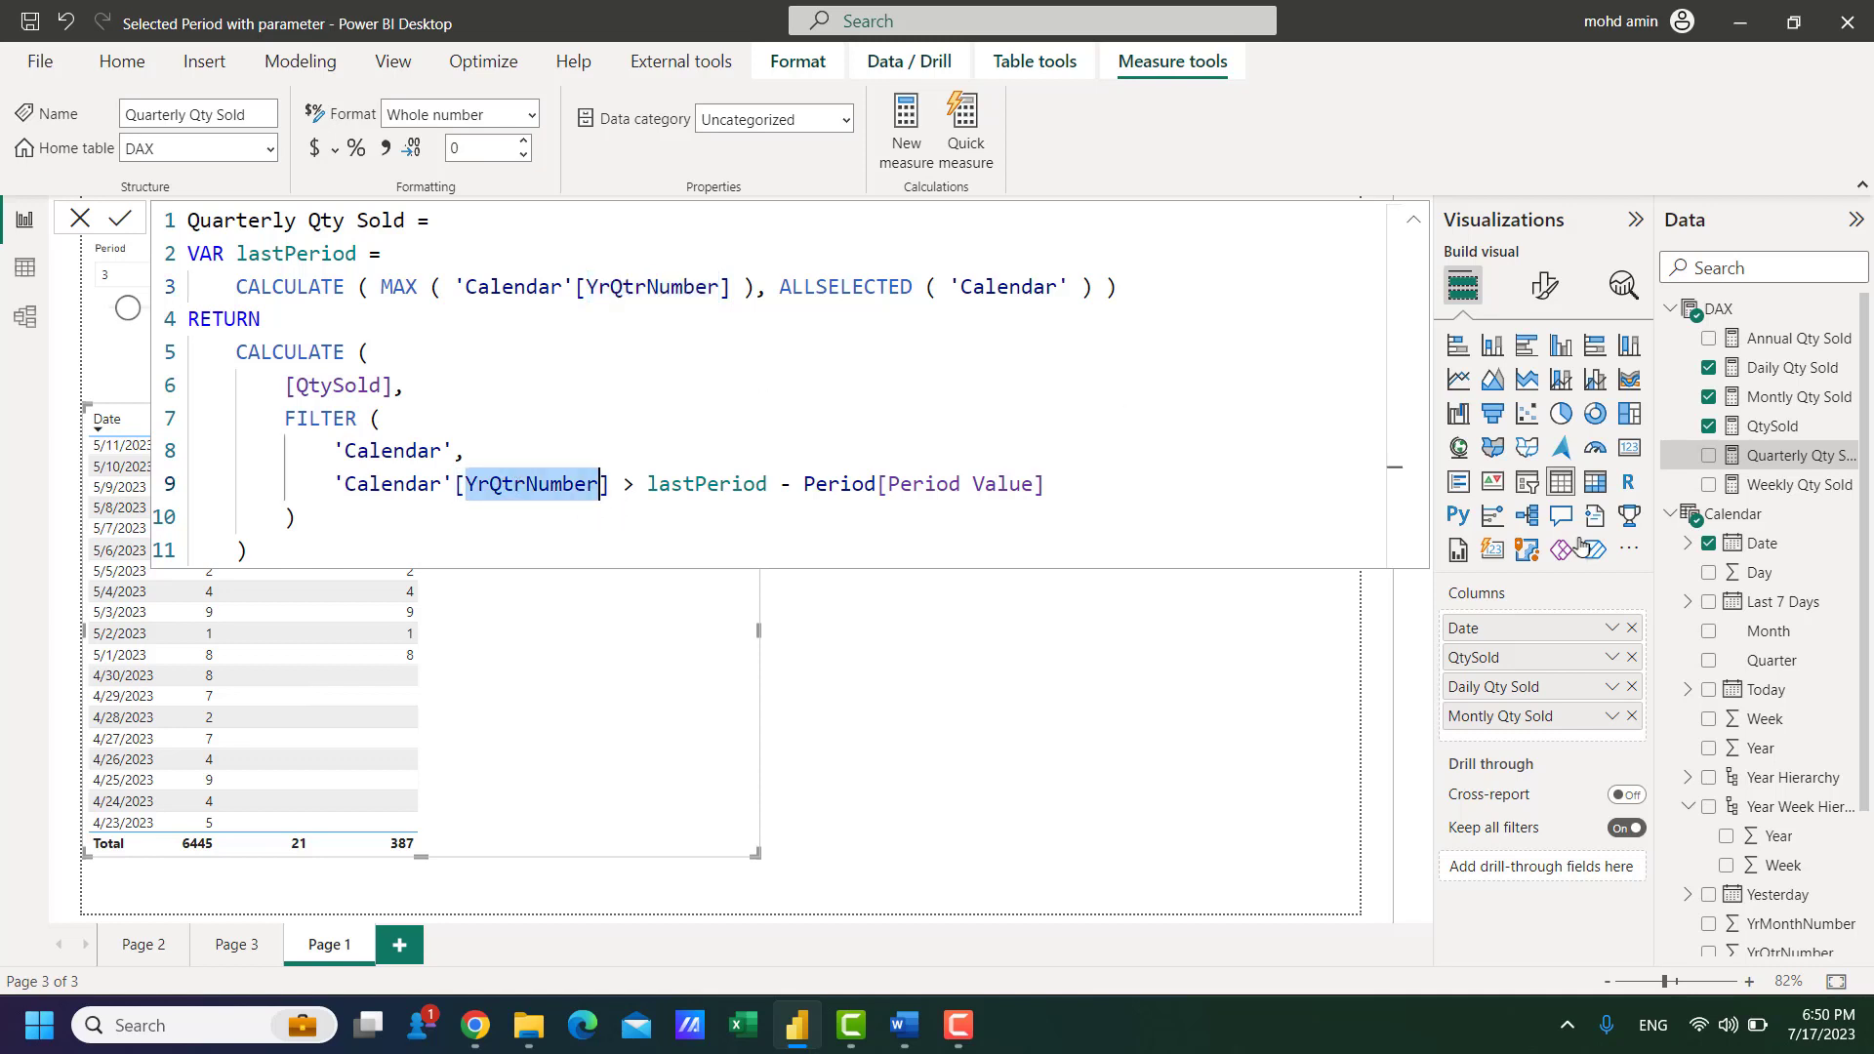
{"action": "left_click", "coordinate": [1786, 491]}
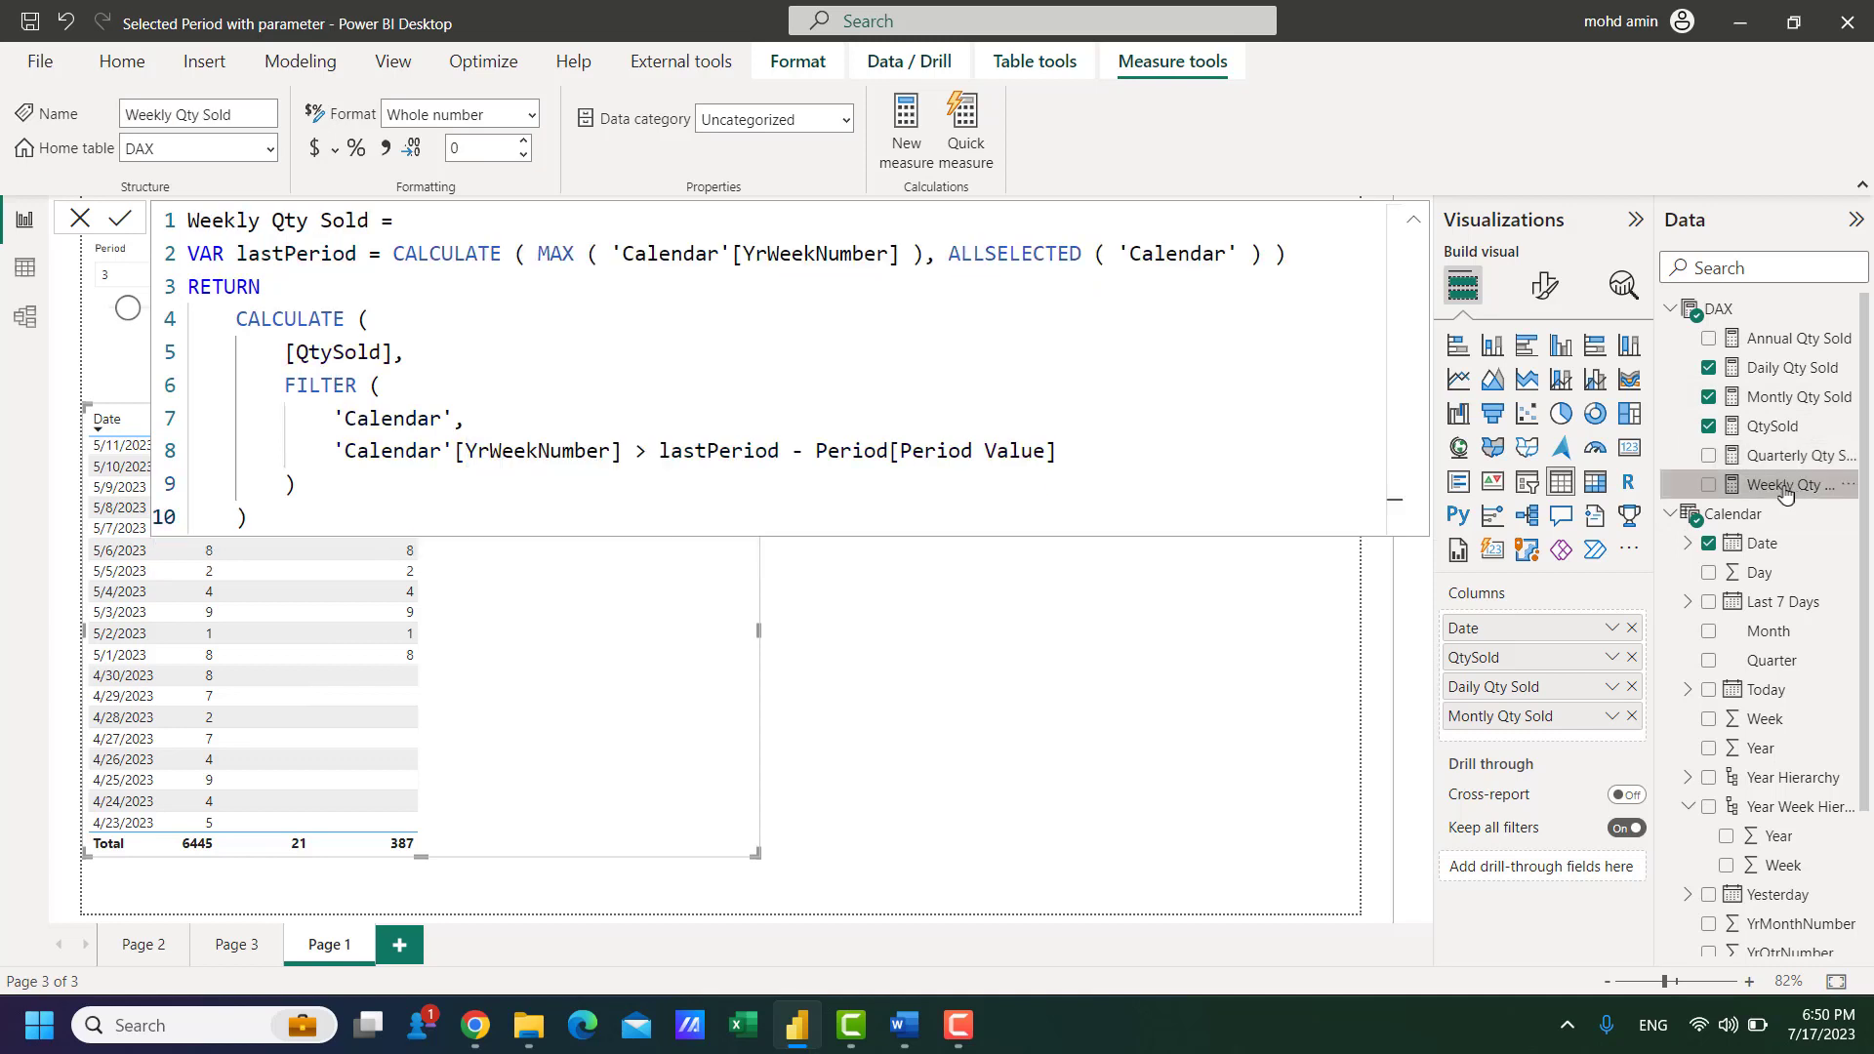
{"action": "double_click", "coordinate": [795, 257]}
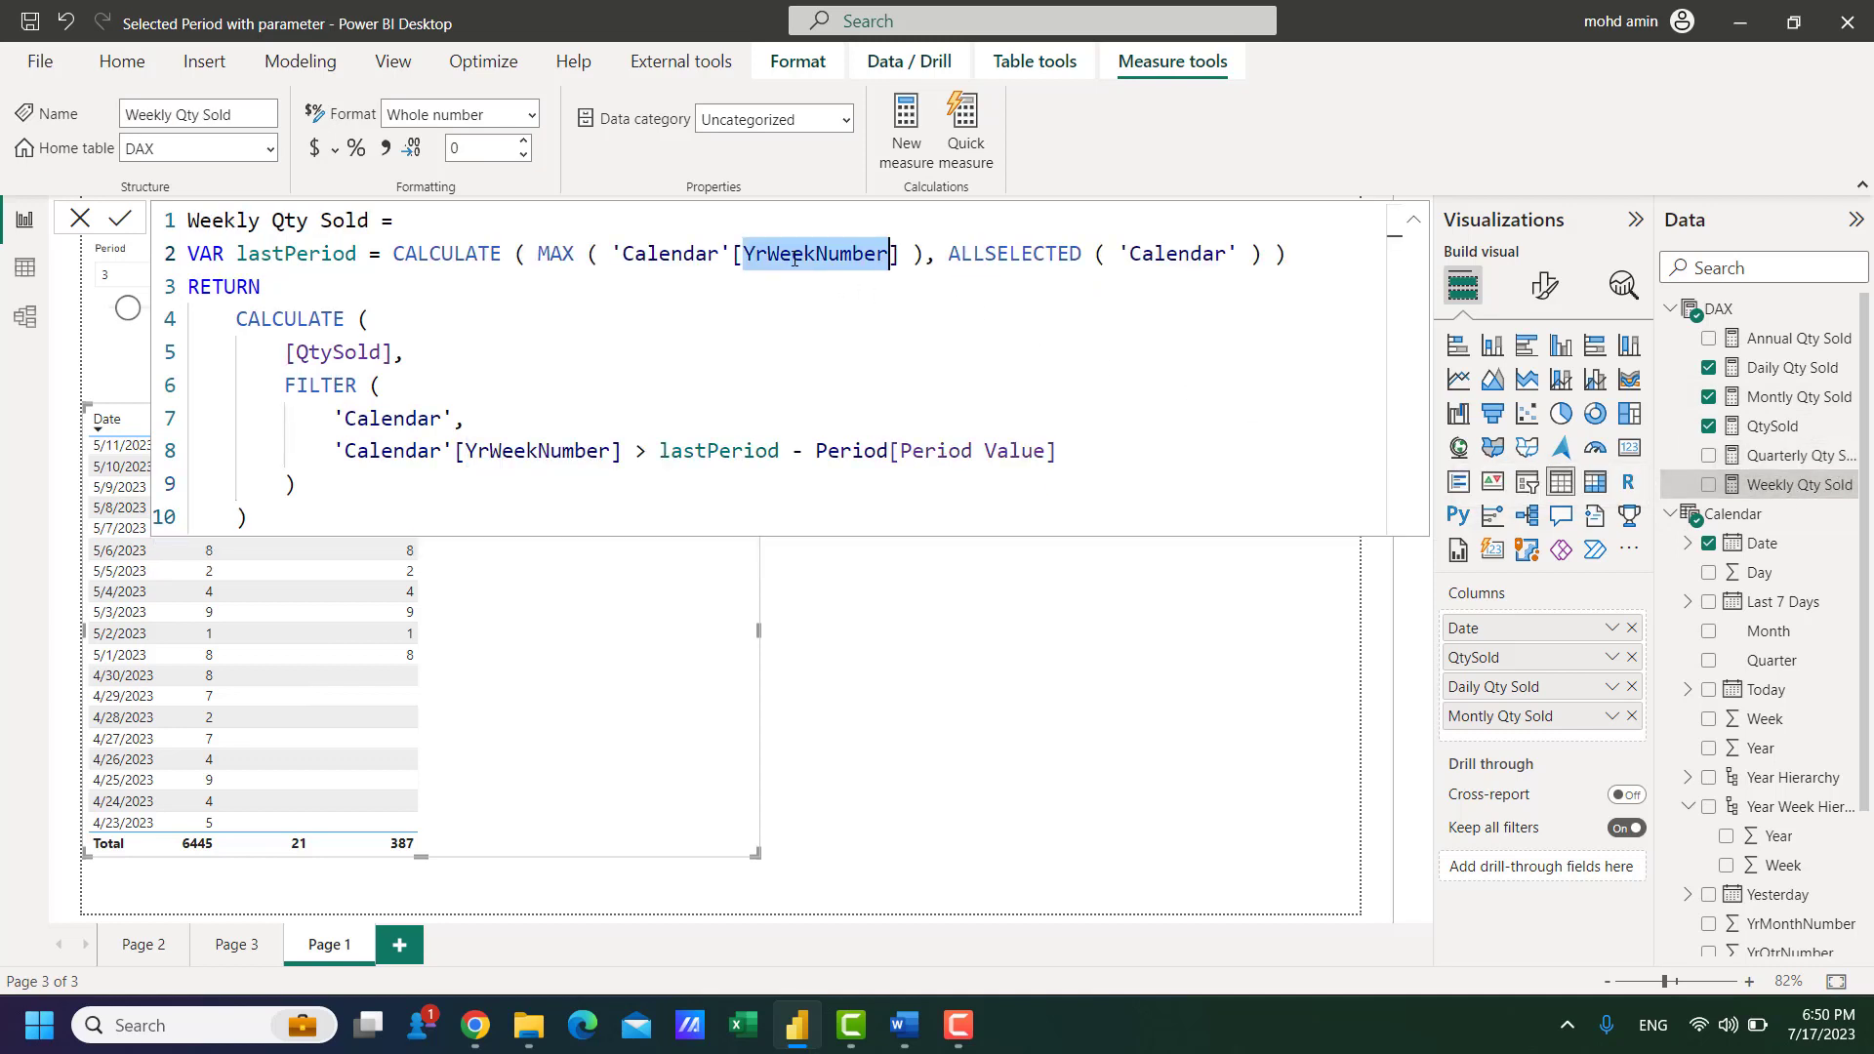
{"action": "double_click", "coordinate": [526, 455]}
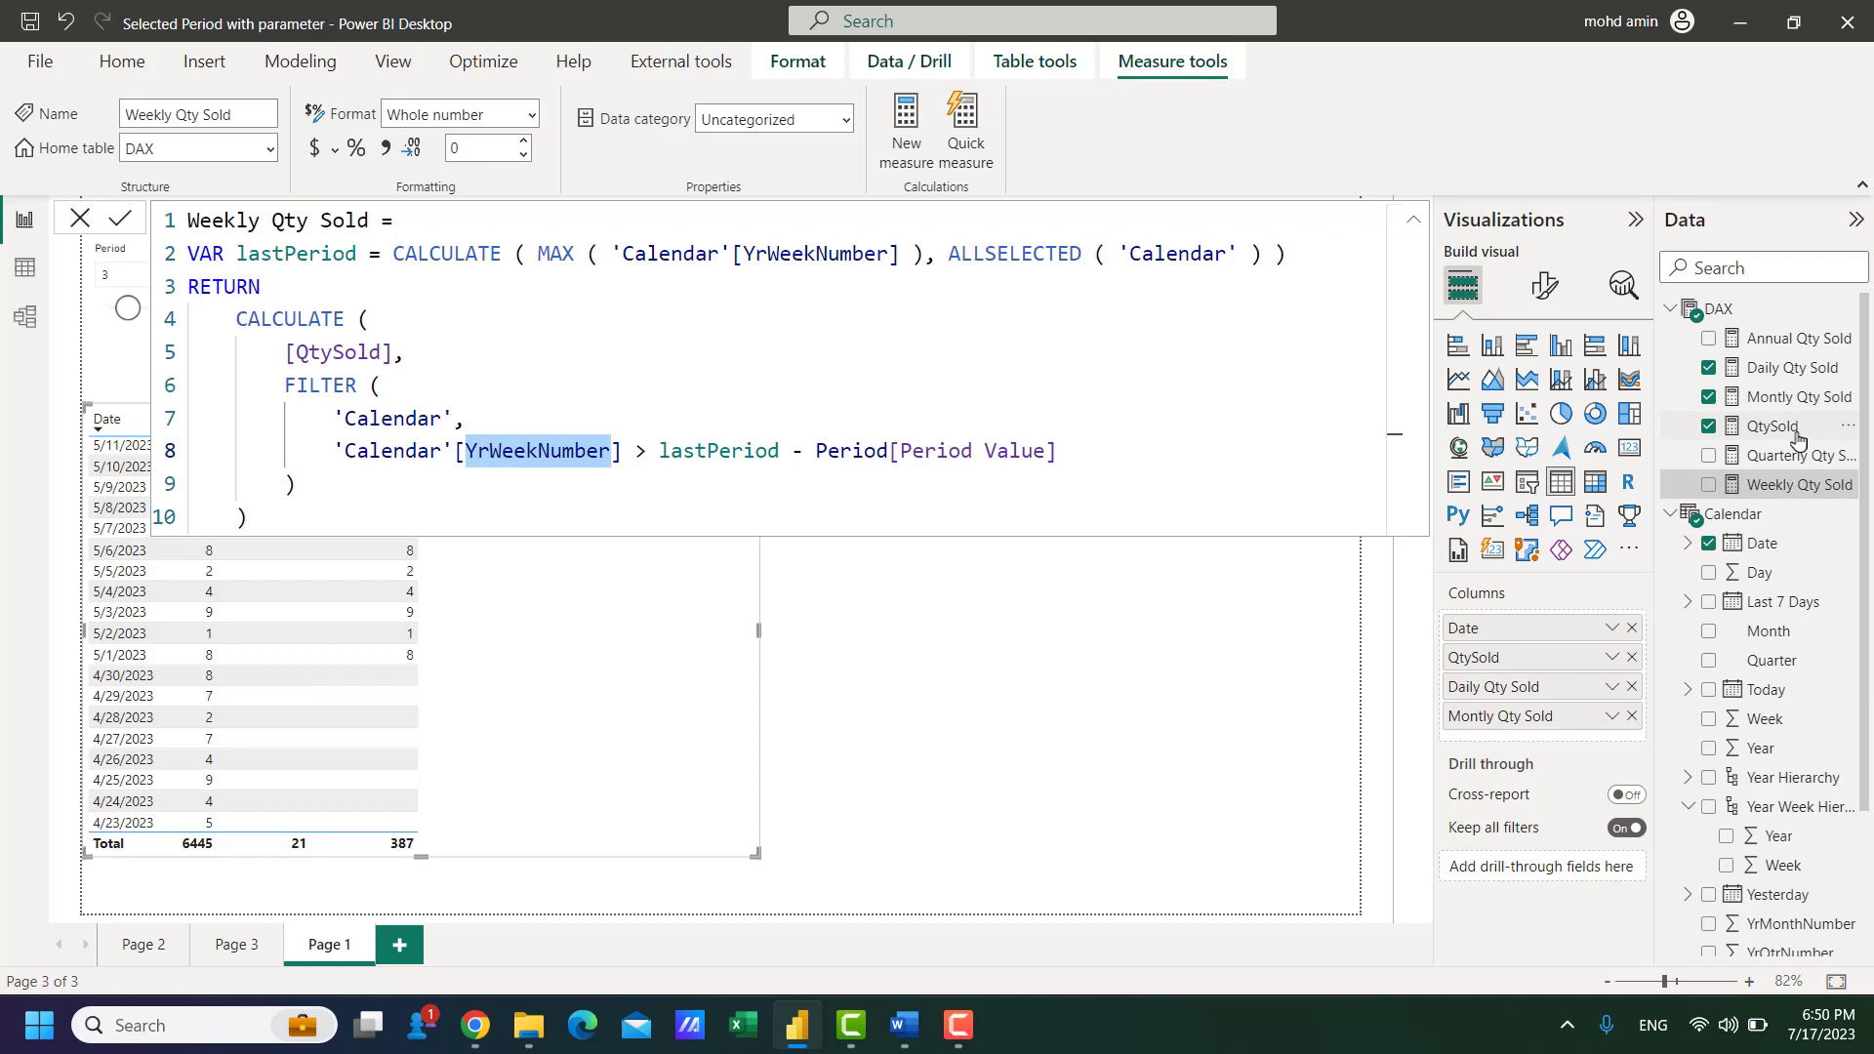
{"action": "left_click", "coordinate": [1779, 339]}
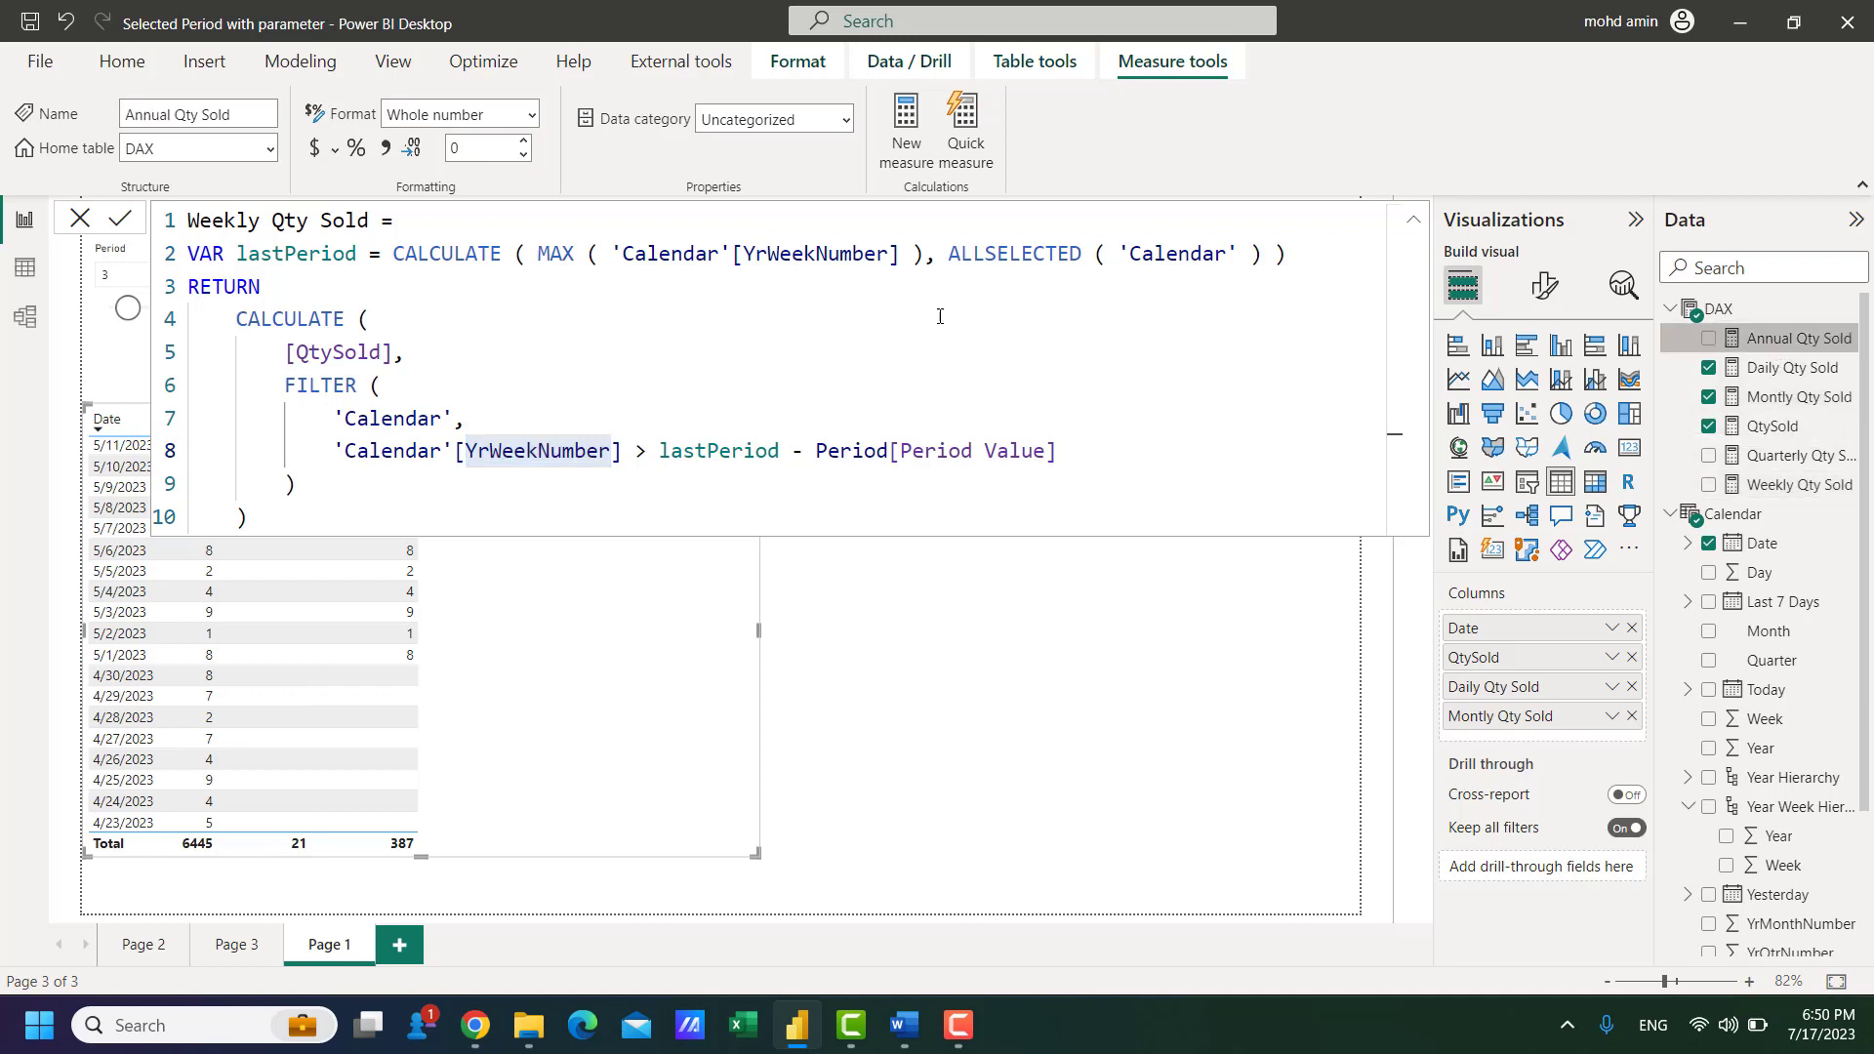
{"action": "double_click", "coordinate": [591, 290]}
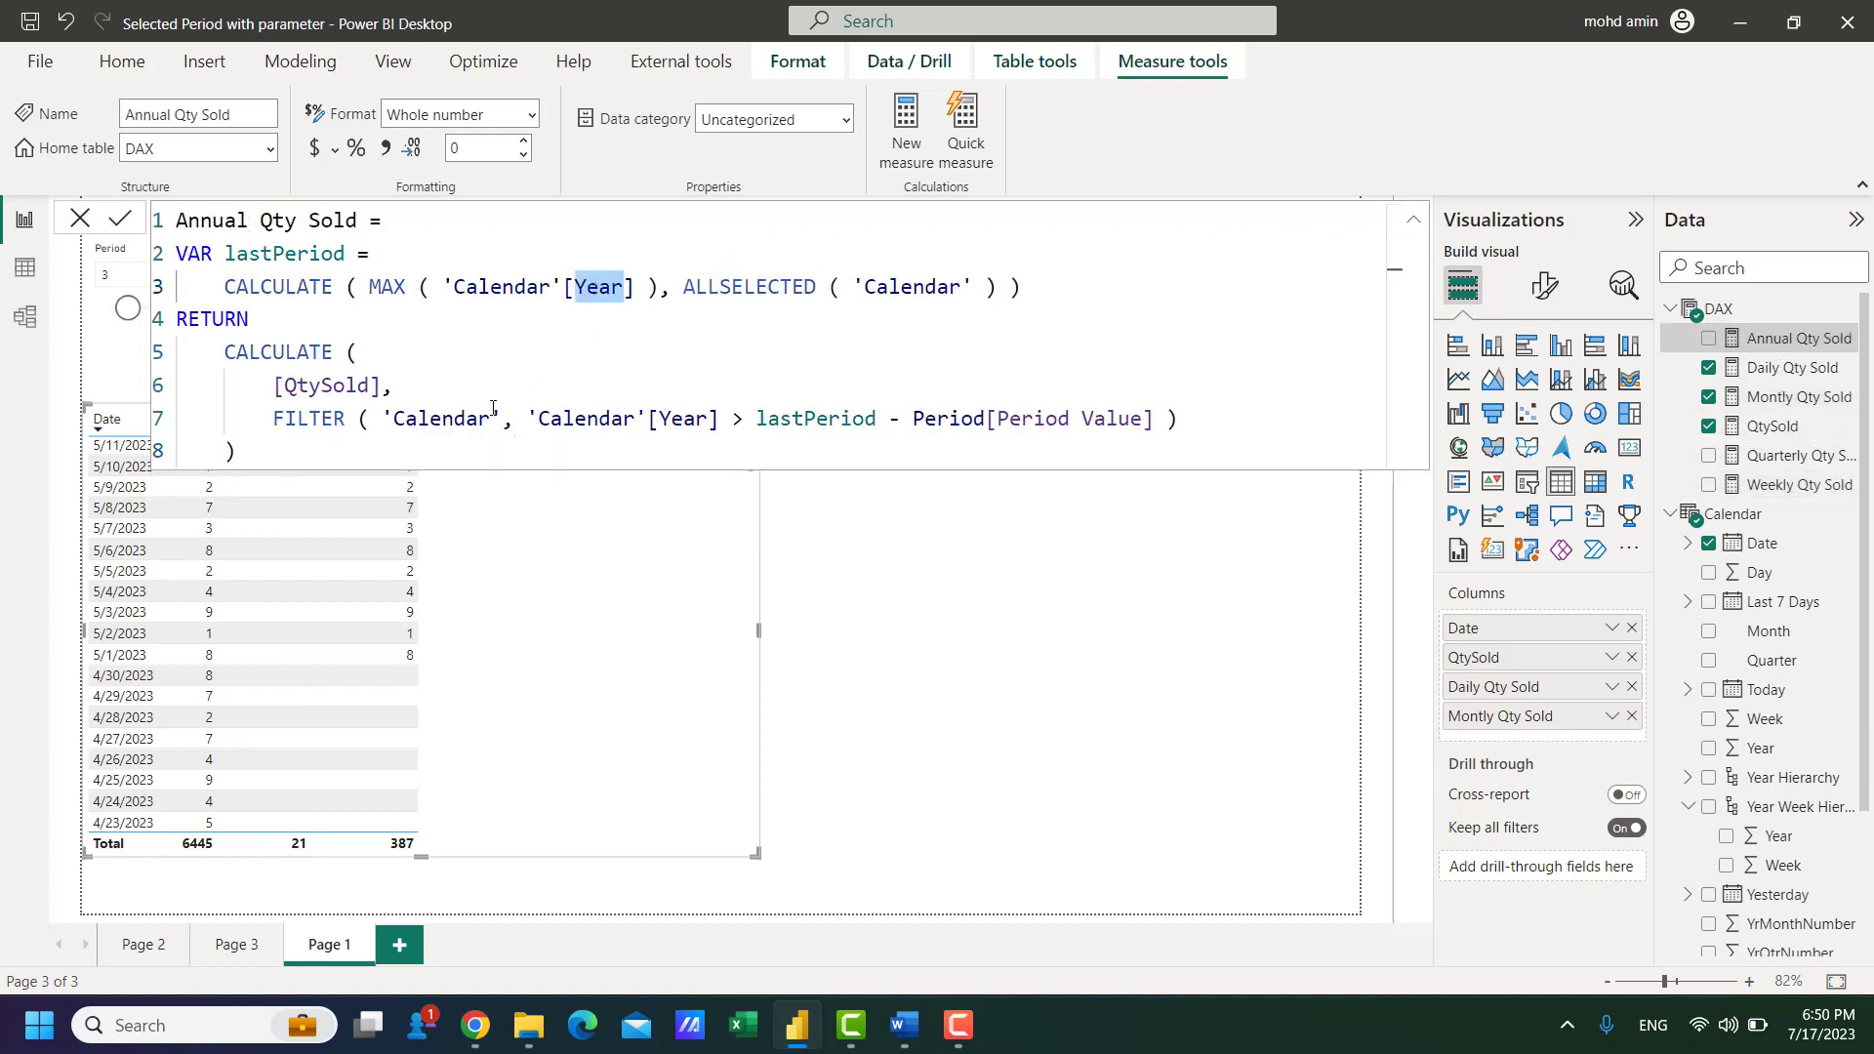
{"action": "double_click", "coordinate": [687, 420]}
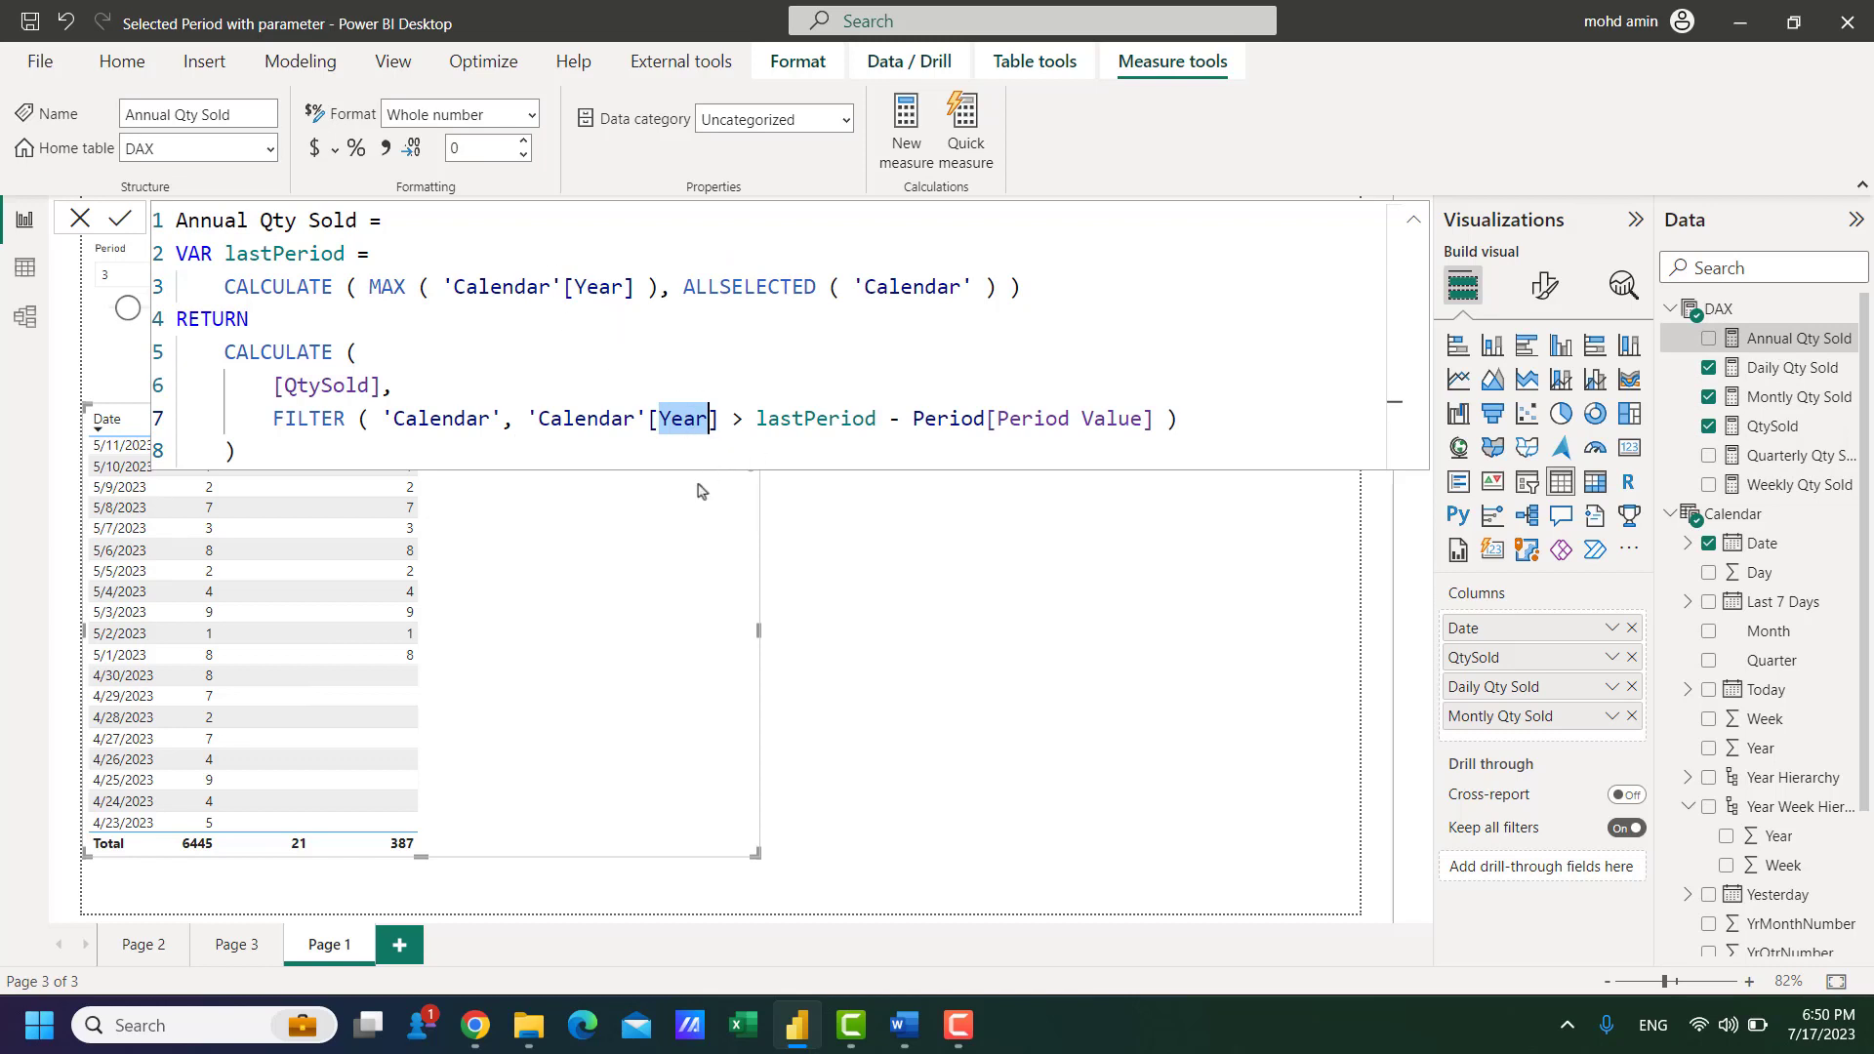
{"action": "left_click", "coordinate": [663, 573]}
{"action": "left_click", "coordinate": [1414, 225]}
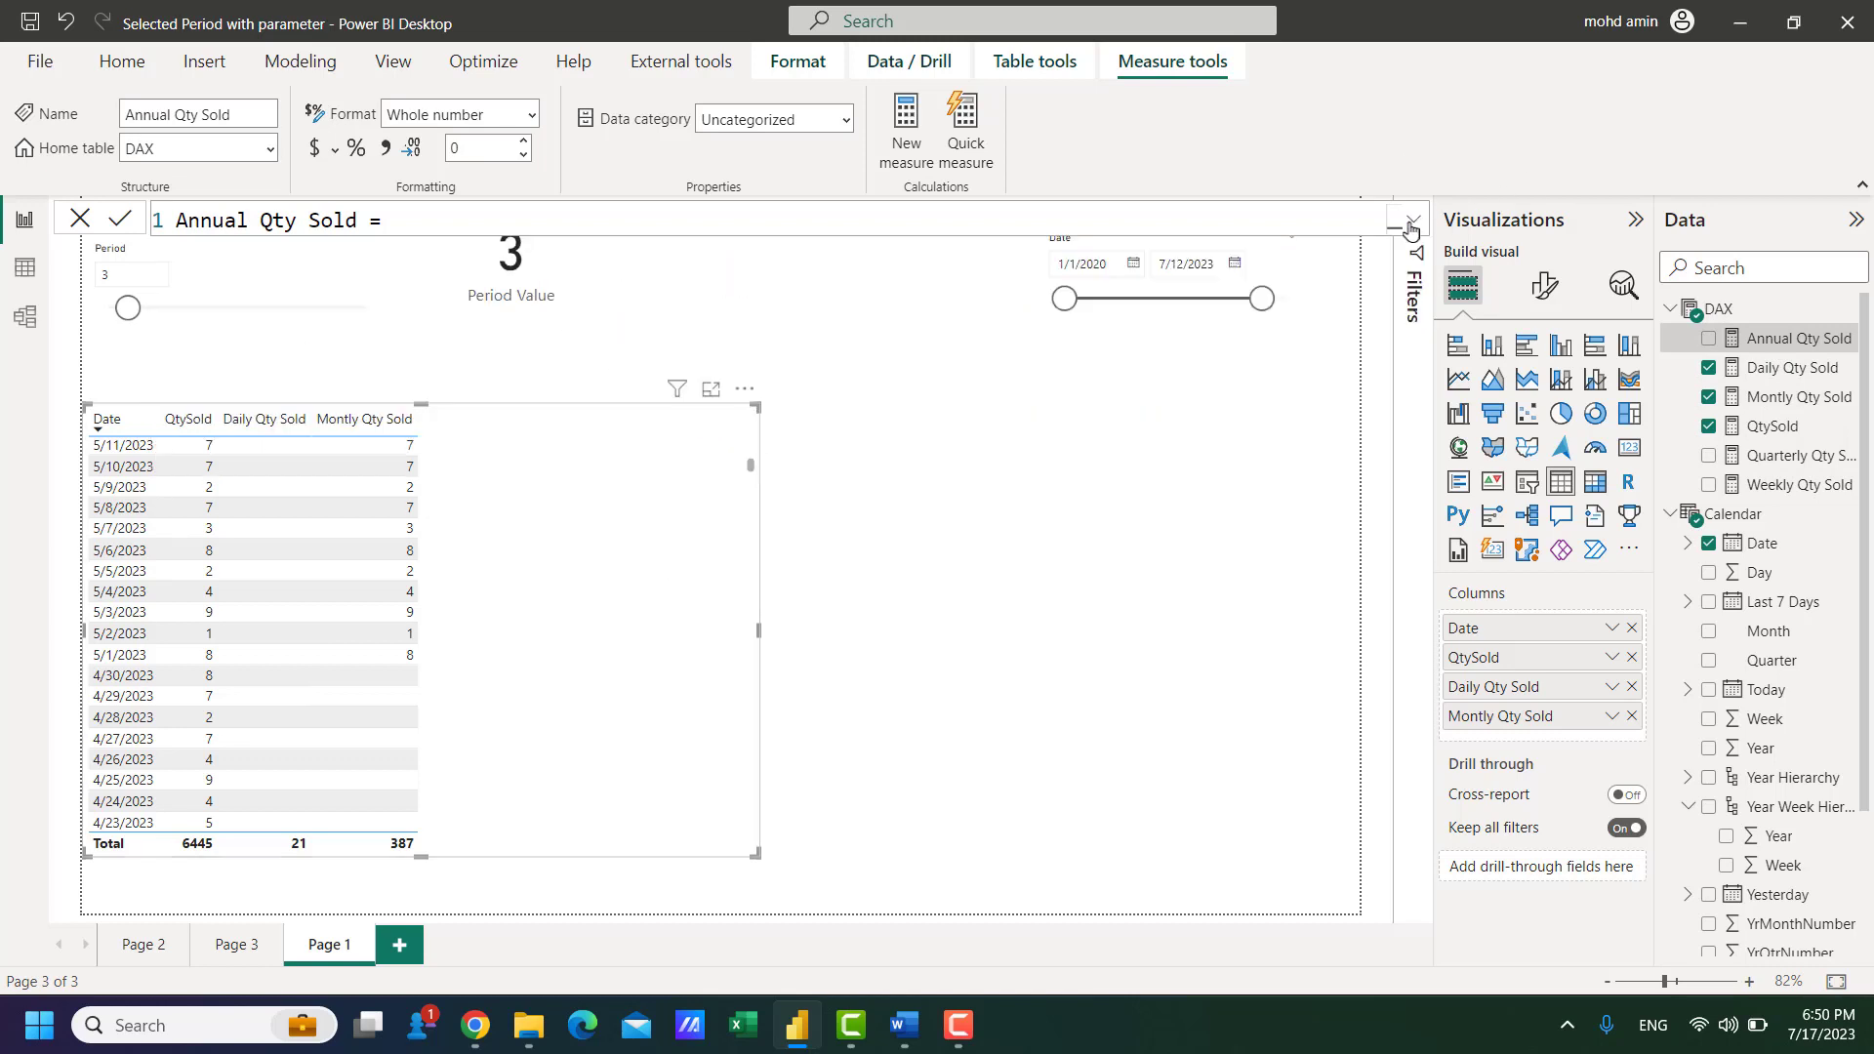
{"action": "left_click", "coordinate": [818, 630]}
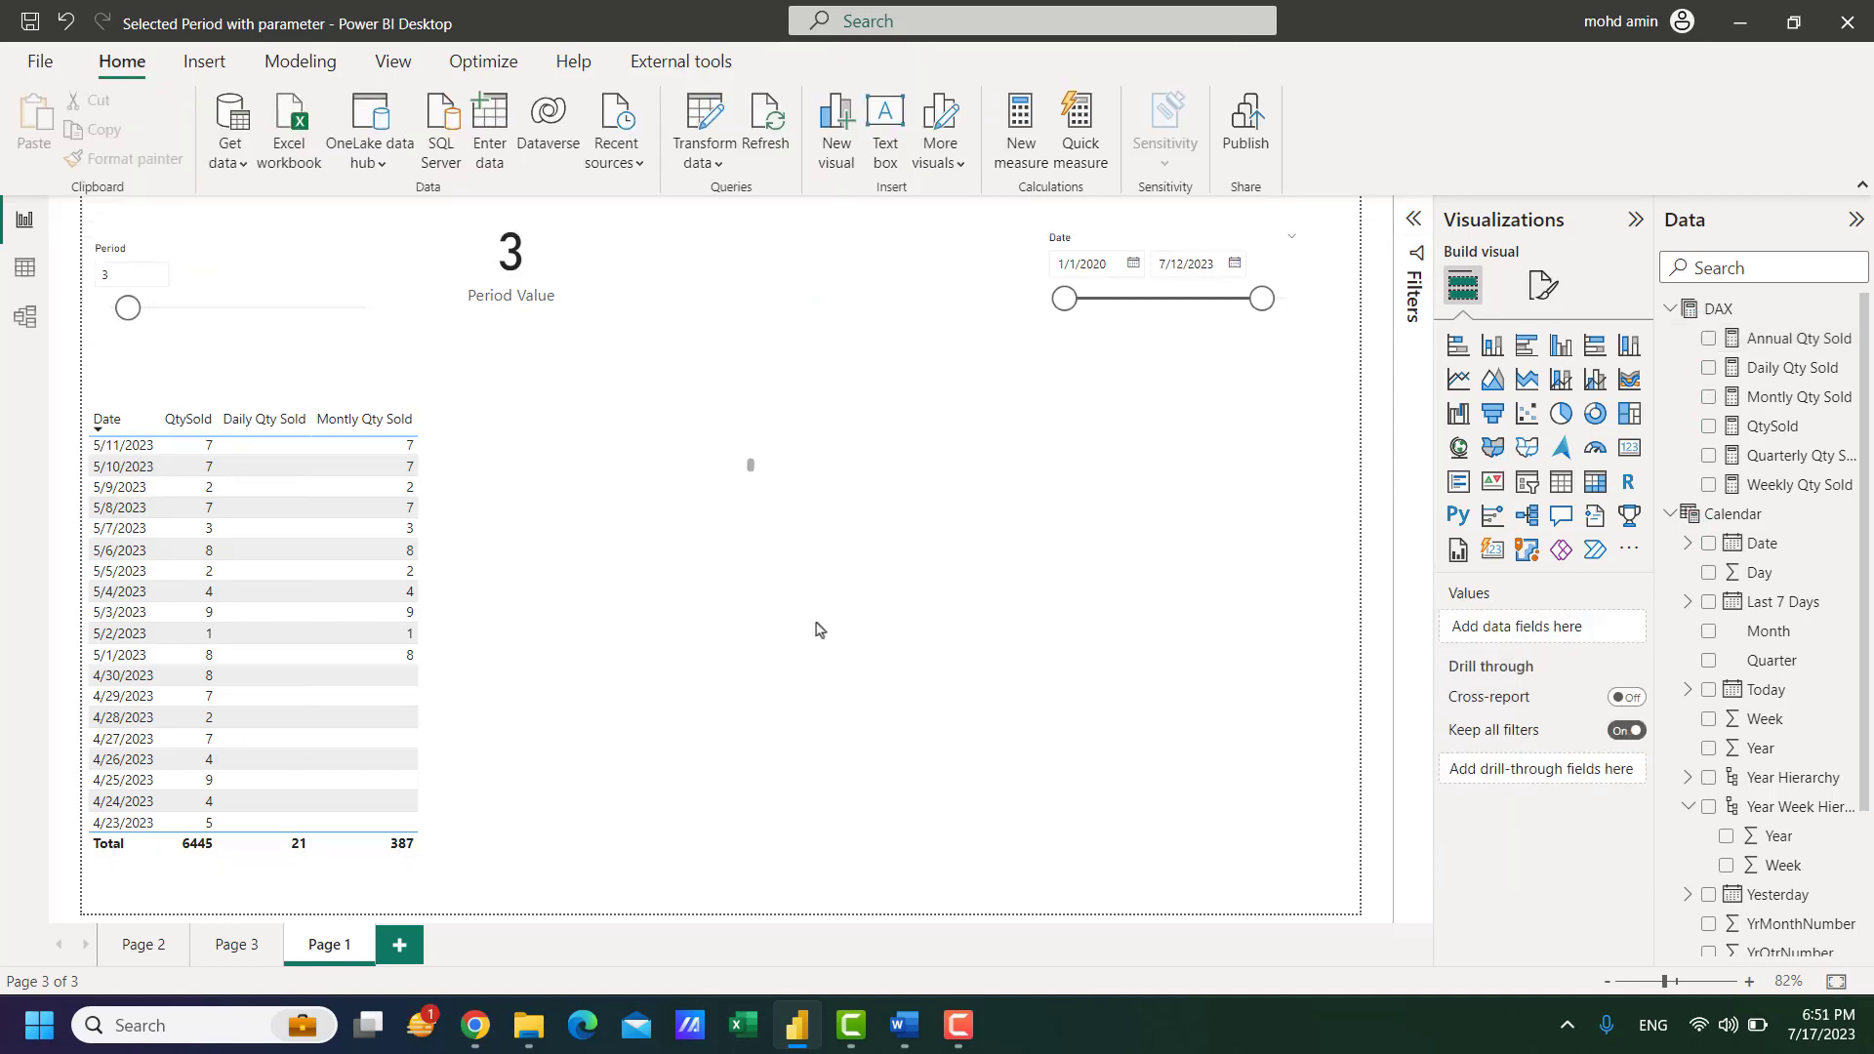